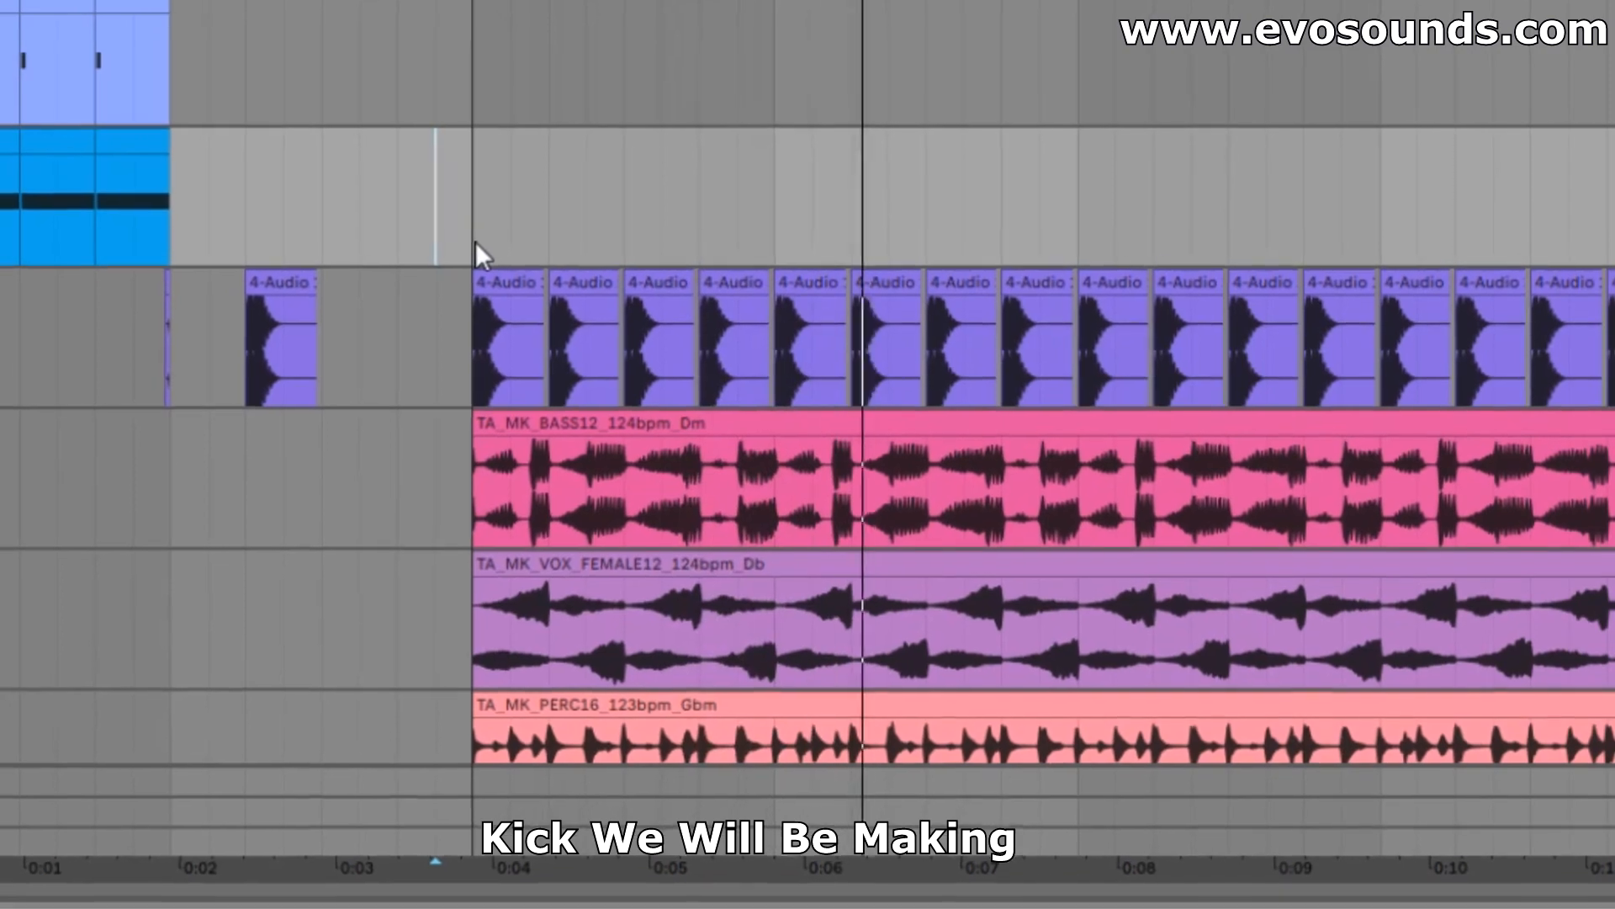
Rearrange the workspace: shrink the clip detail area, move Serum left, and zoom the arrangement to the first beat.
scroll(1390, 423, "up", 3)
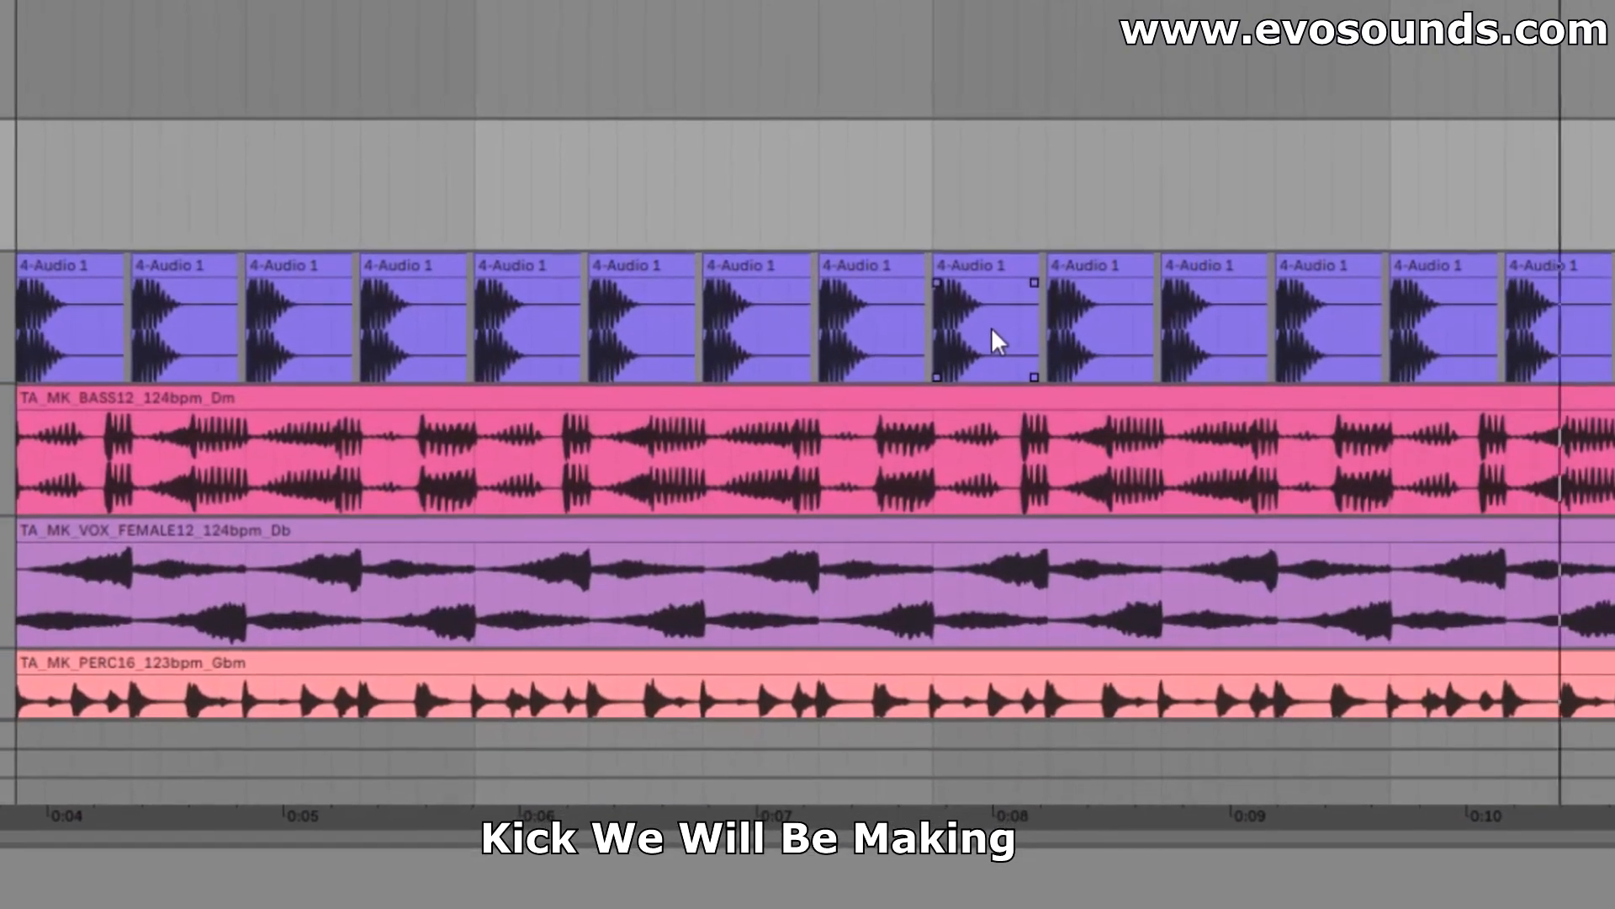
left_click_drag(603, 2, 536, 2)
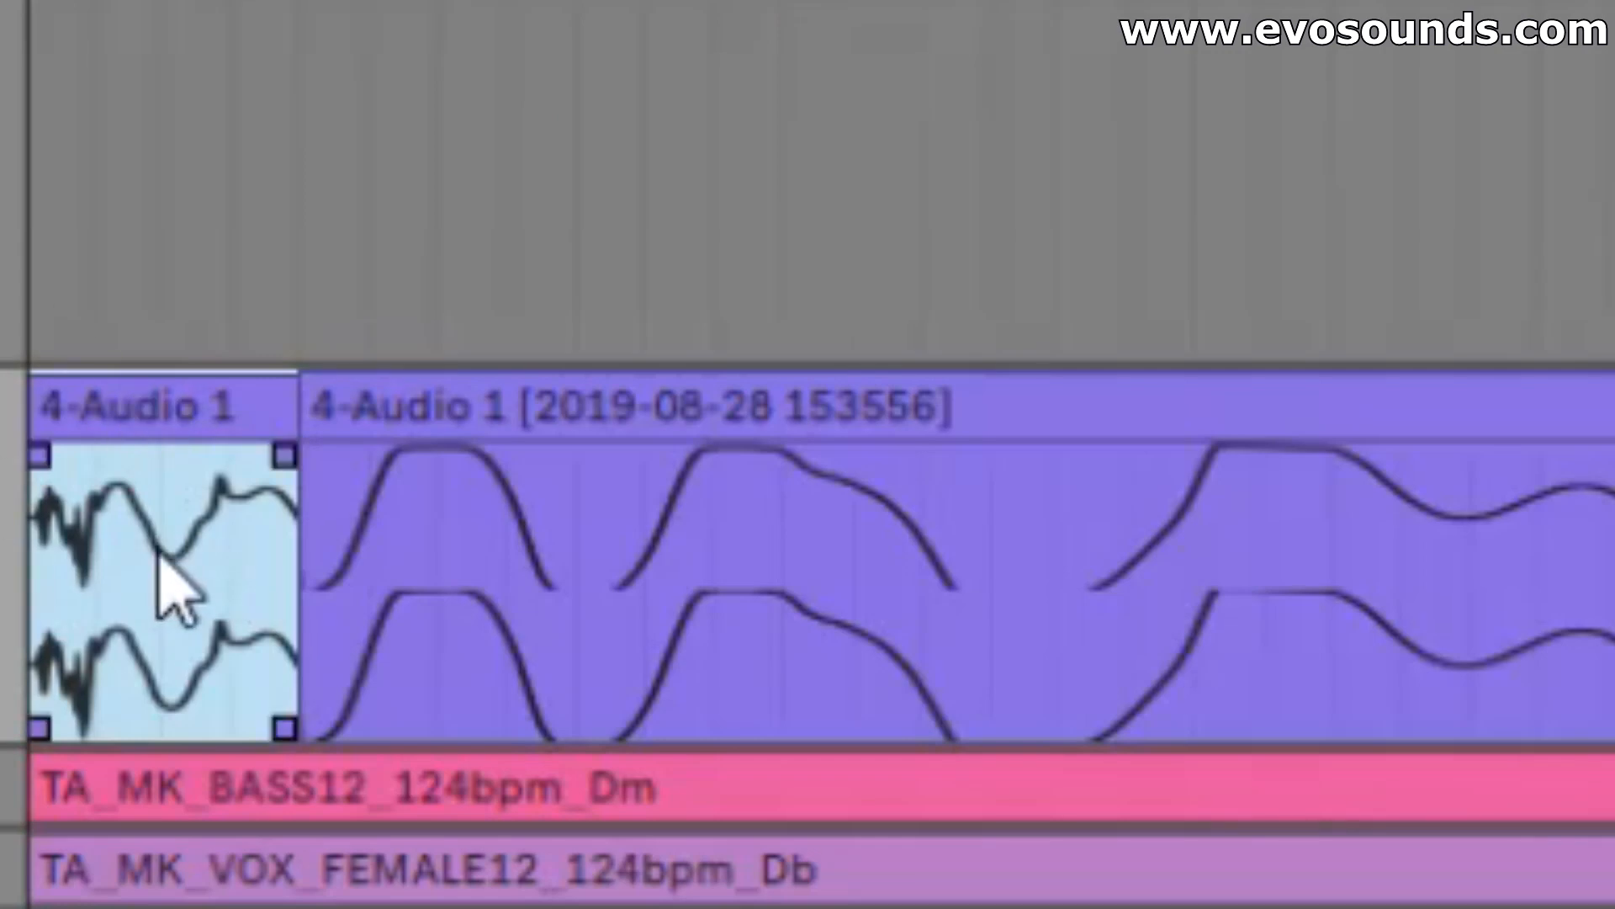
left_click(740, 488)
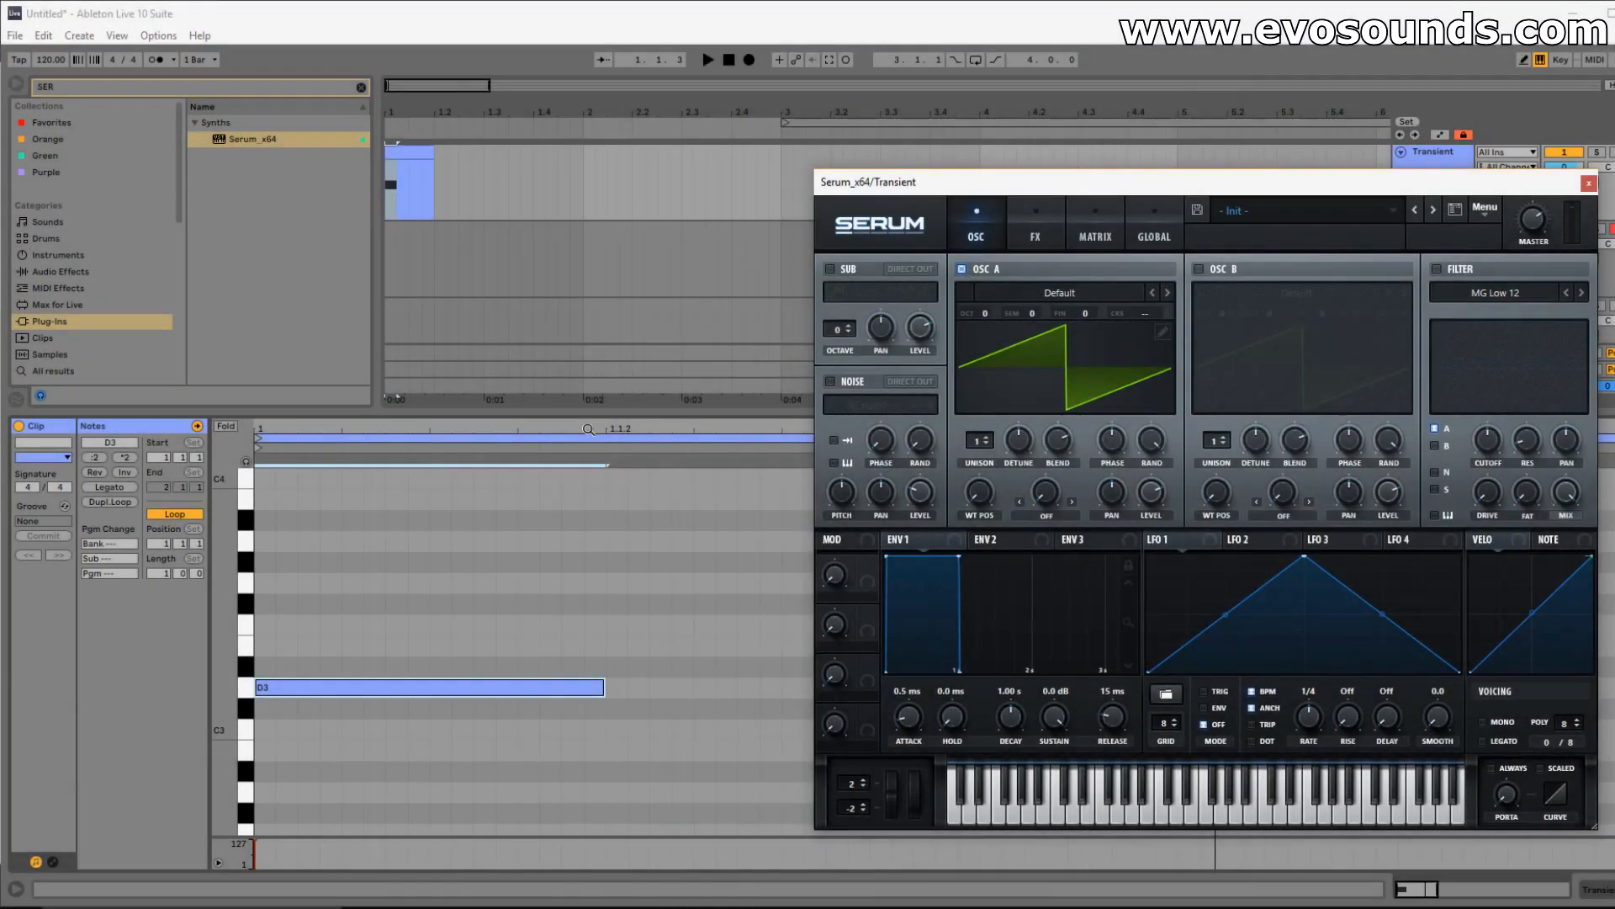
left_click_drag(553, 411, 566, 621)
left_click_drag(1361, 187, 1053, 179)
left_click(492, 87)
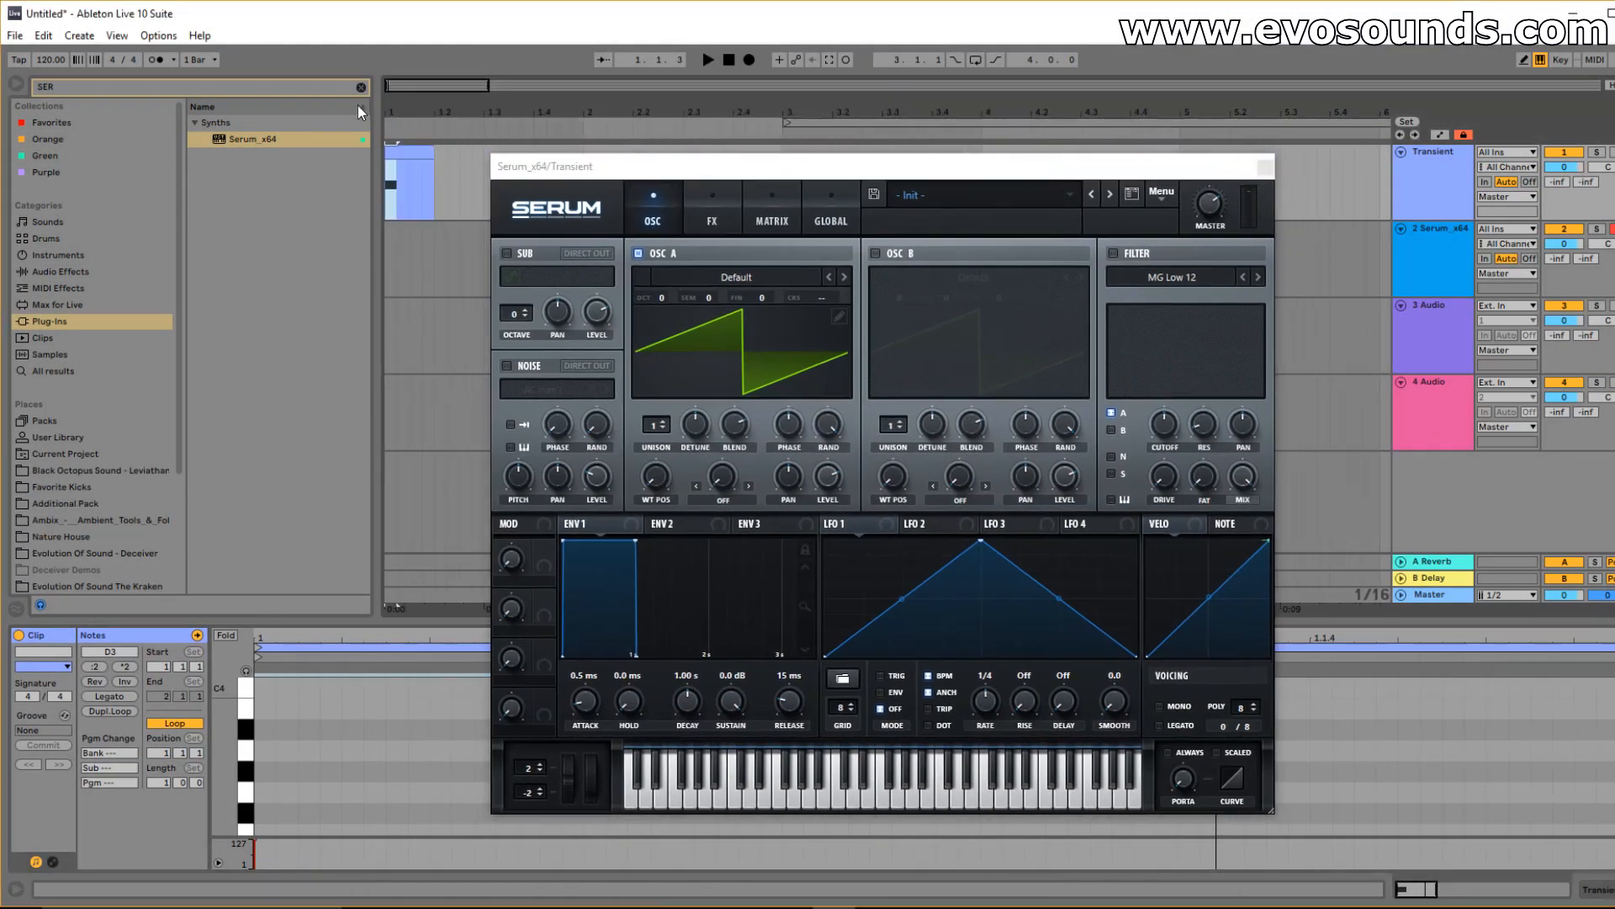
left_click_drag(391, 84, 392, 83)
left_click(623, 522)
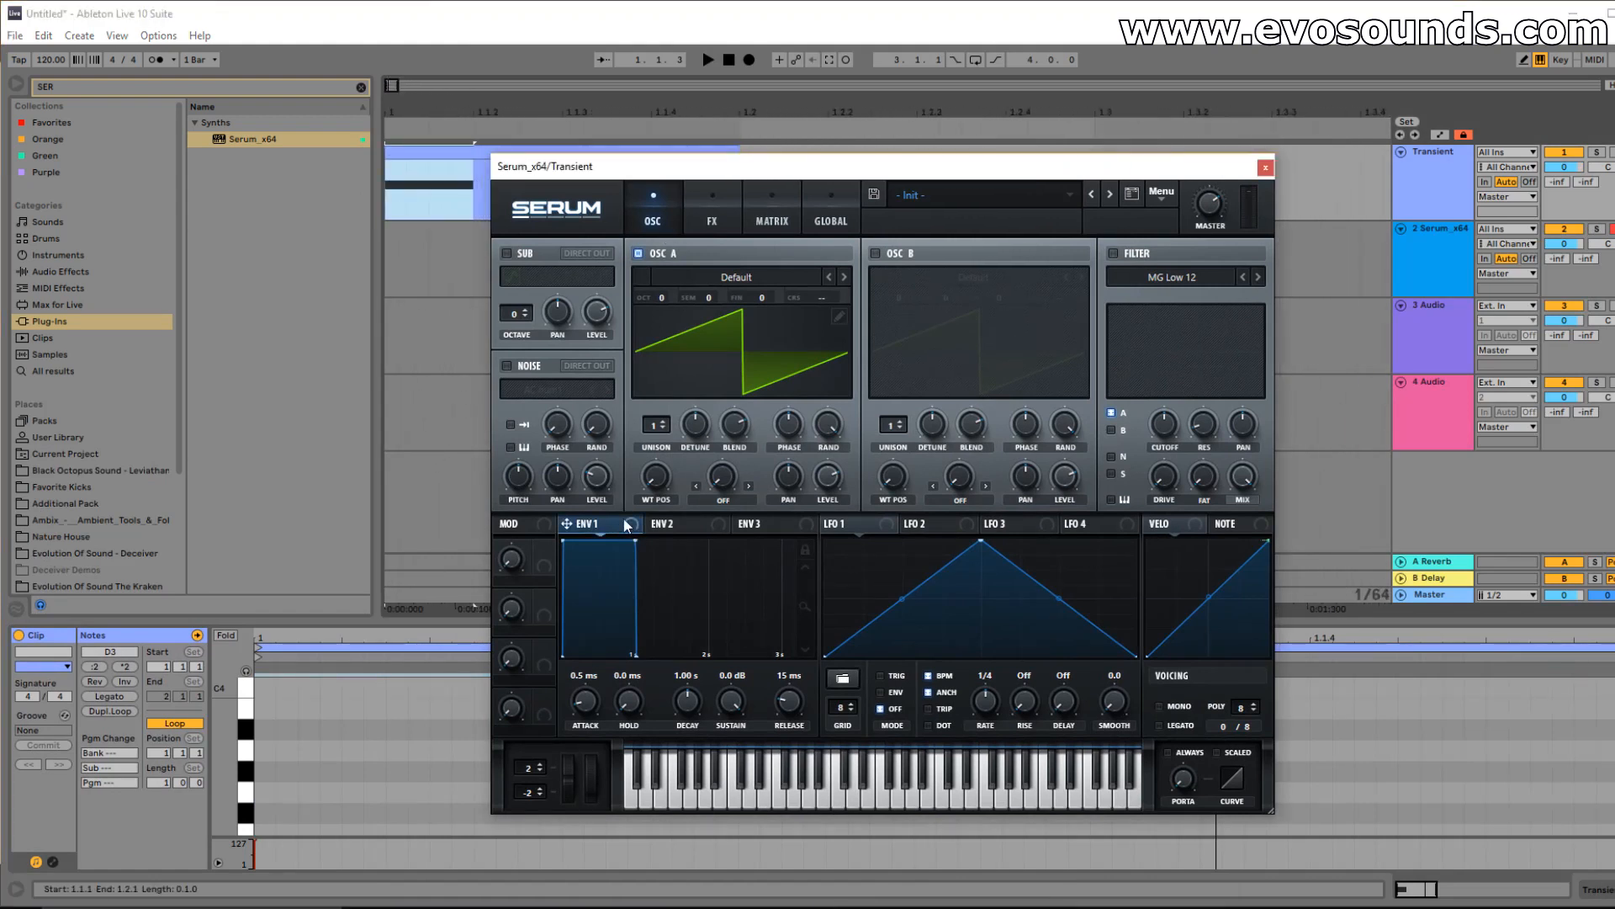
Turn Serum's ENV1 sustain down to -inf dB and shorten decay to 94 ms, auditioning the kick.
left_click_drag(734, 707, 619, 878)
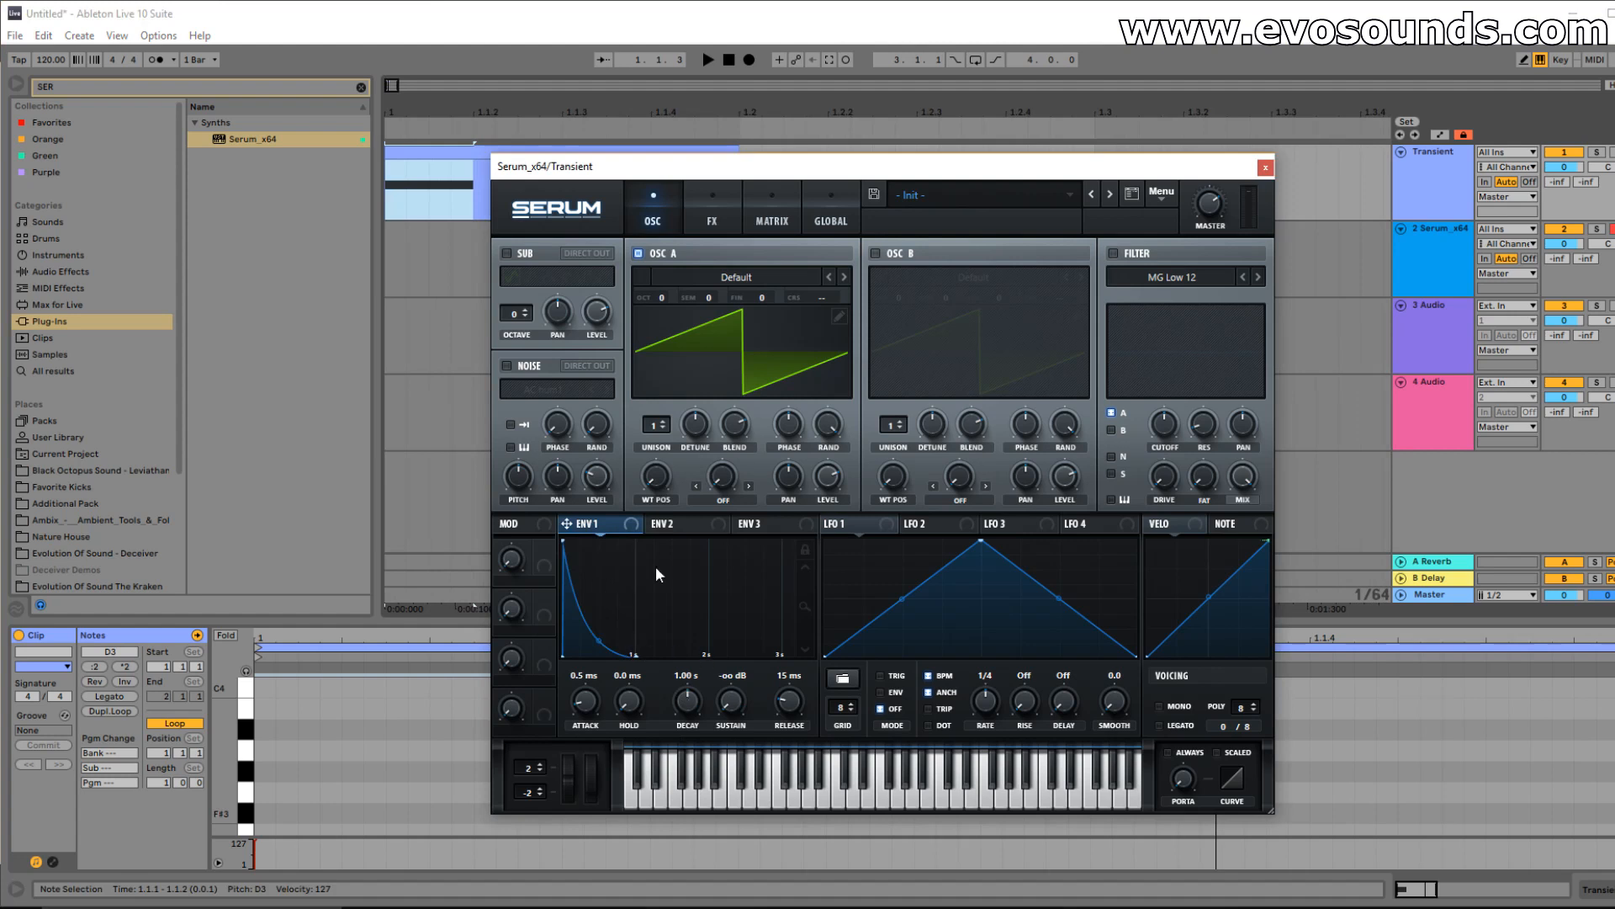
left_click(454, 171)
left_click_drag(687, 700, 675, 703)
key("space")
key("space")
key("space")
key("space")
key("space")
key("space")
key("space")
left_click_drag(694, 713, 692, 720)
key("space")
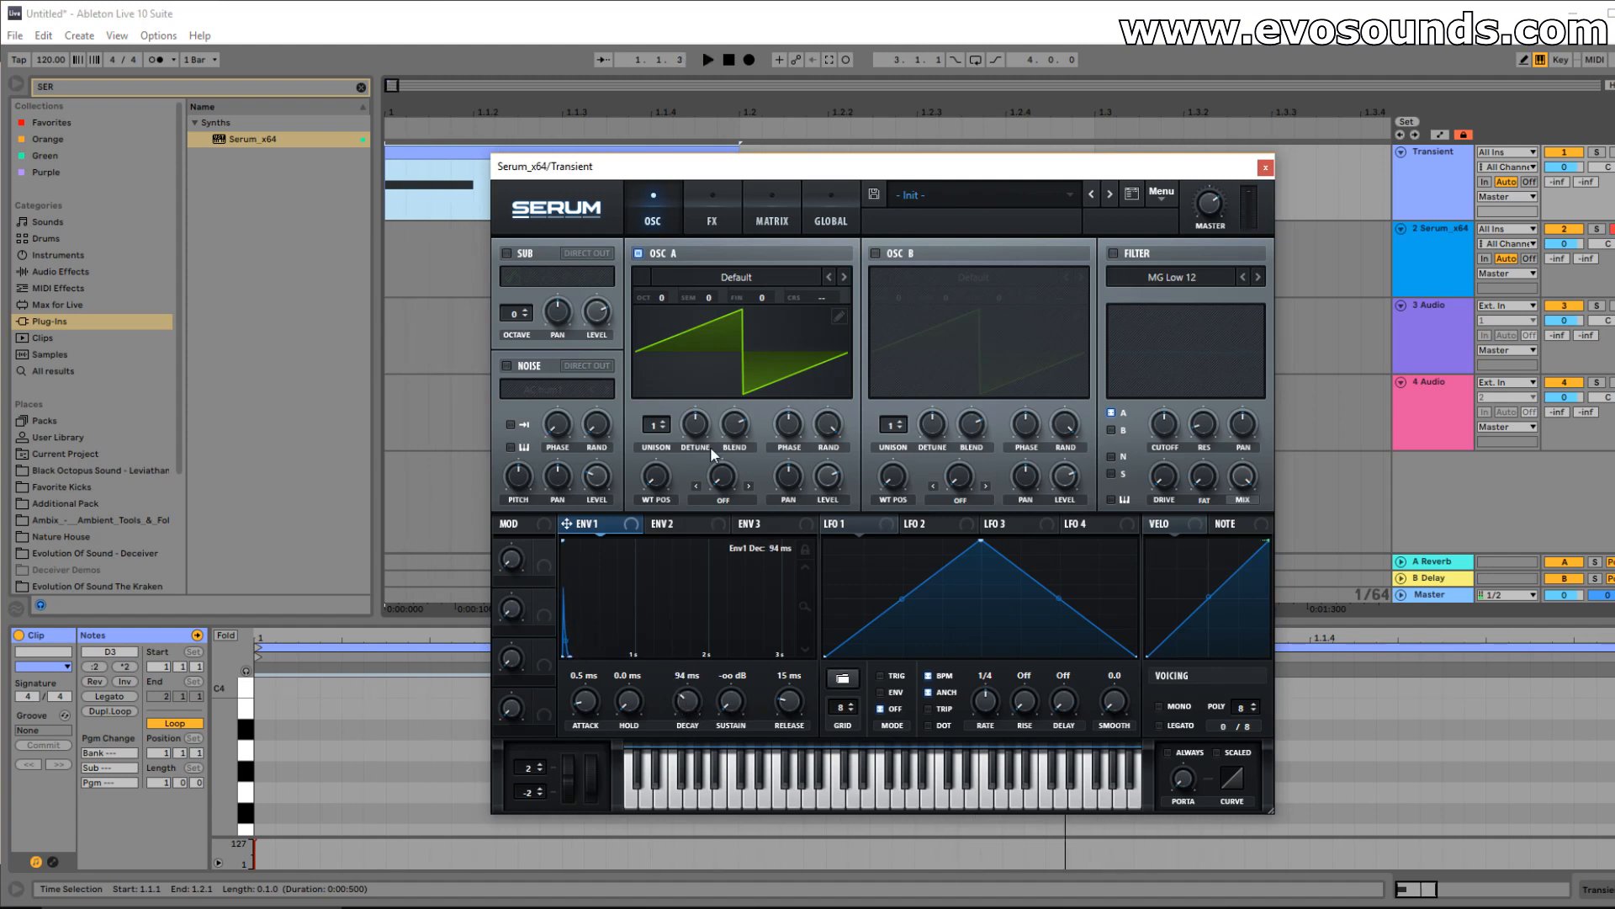
Load the Analog_BD_Sin wavetable into Serum's oscillator A.
left_click(755, 281)
mouse_move(757, 297)
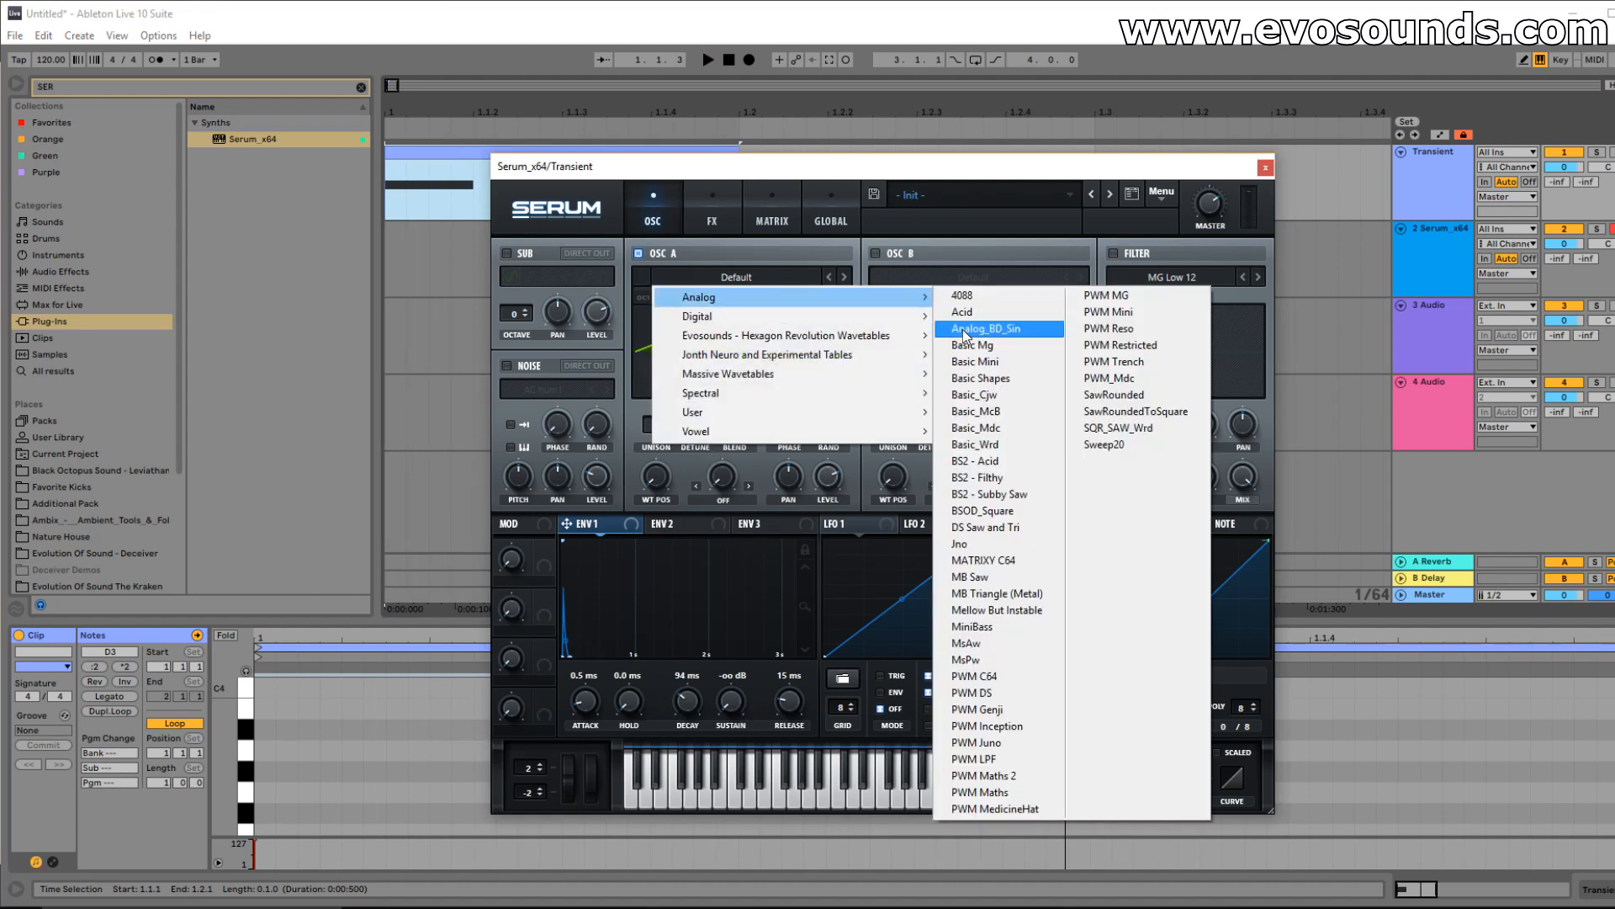
left_click(965, 331)
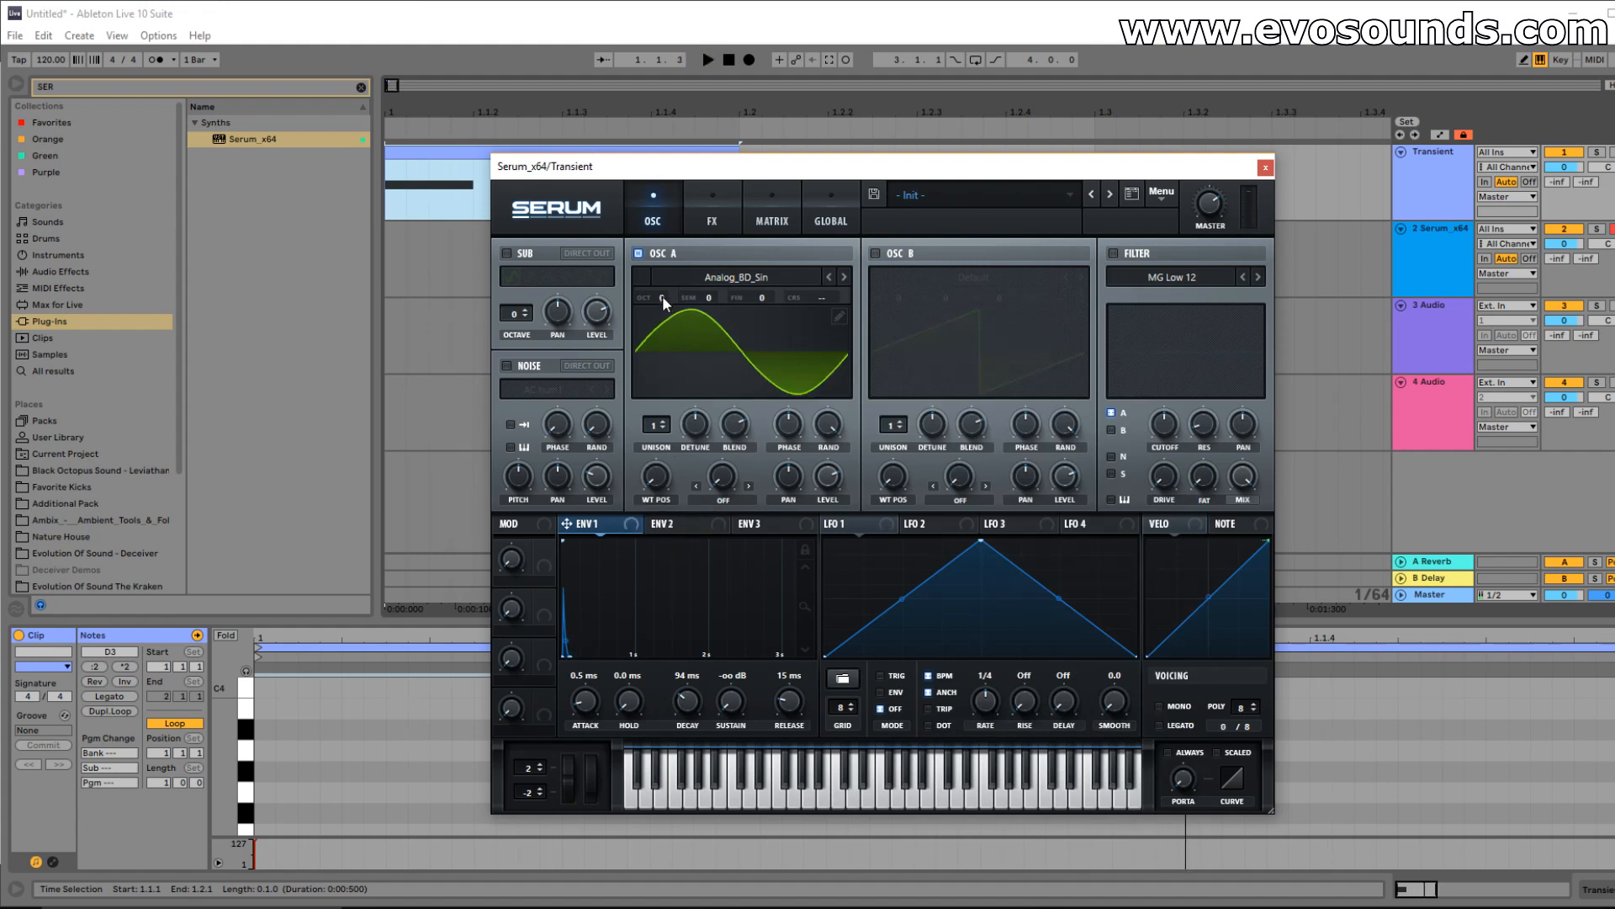
Drop the kick's MIDI note down to D1 in the enlarged piano roll.
left_click_drag(422, 623, 412, 410)
left_click(357, 683)
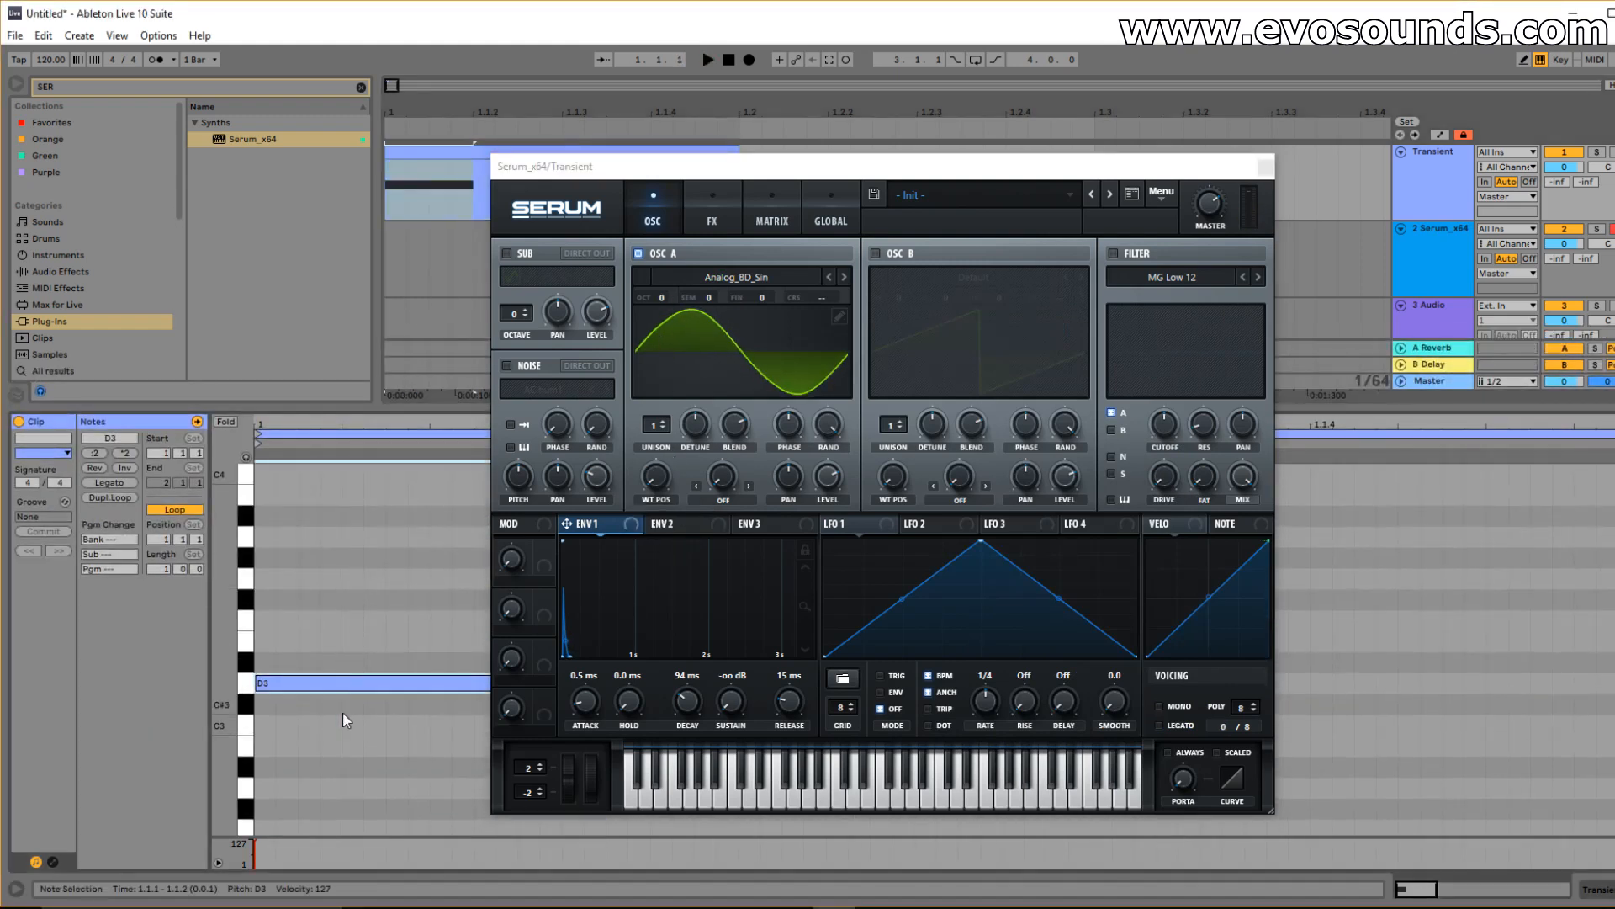
key("shift+Down")
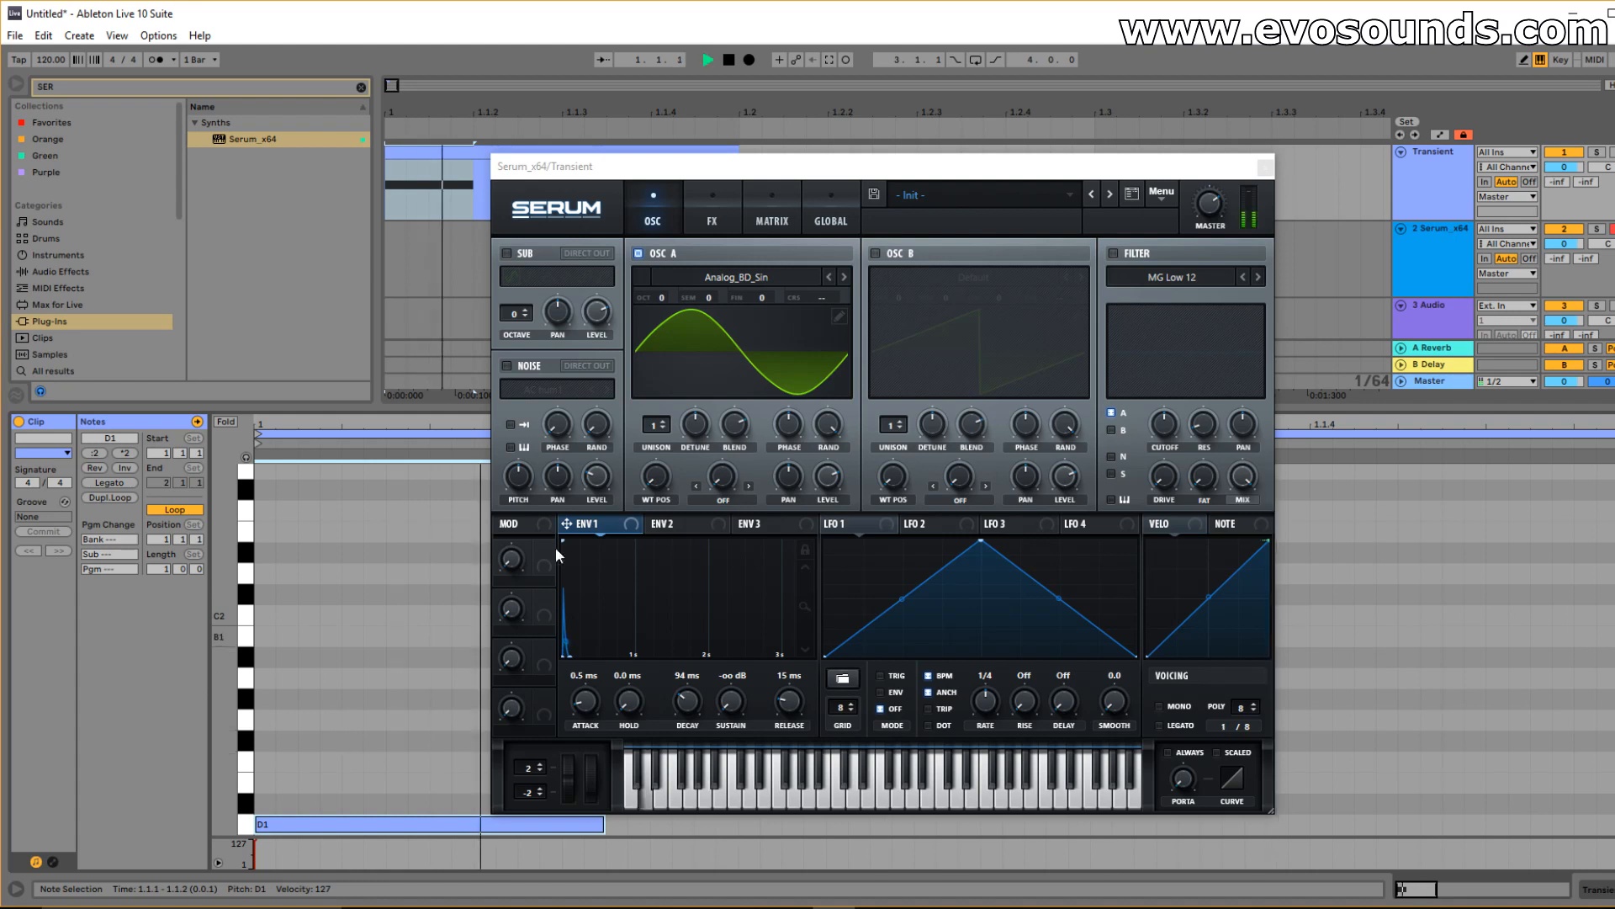
Give envelope 2 zero sustain and 70 ms decay, and route it to oscillator A's coarse pitch.
left_click(663, 523)
left_click_drag(676, 748, 665, 717)
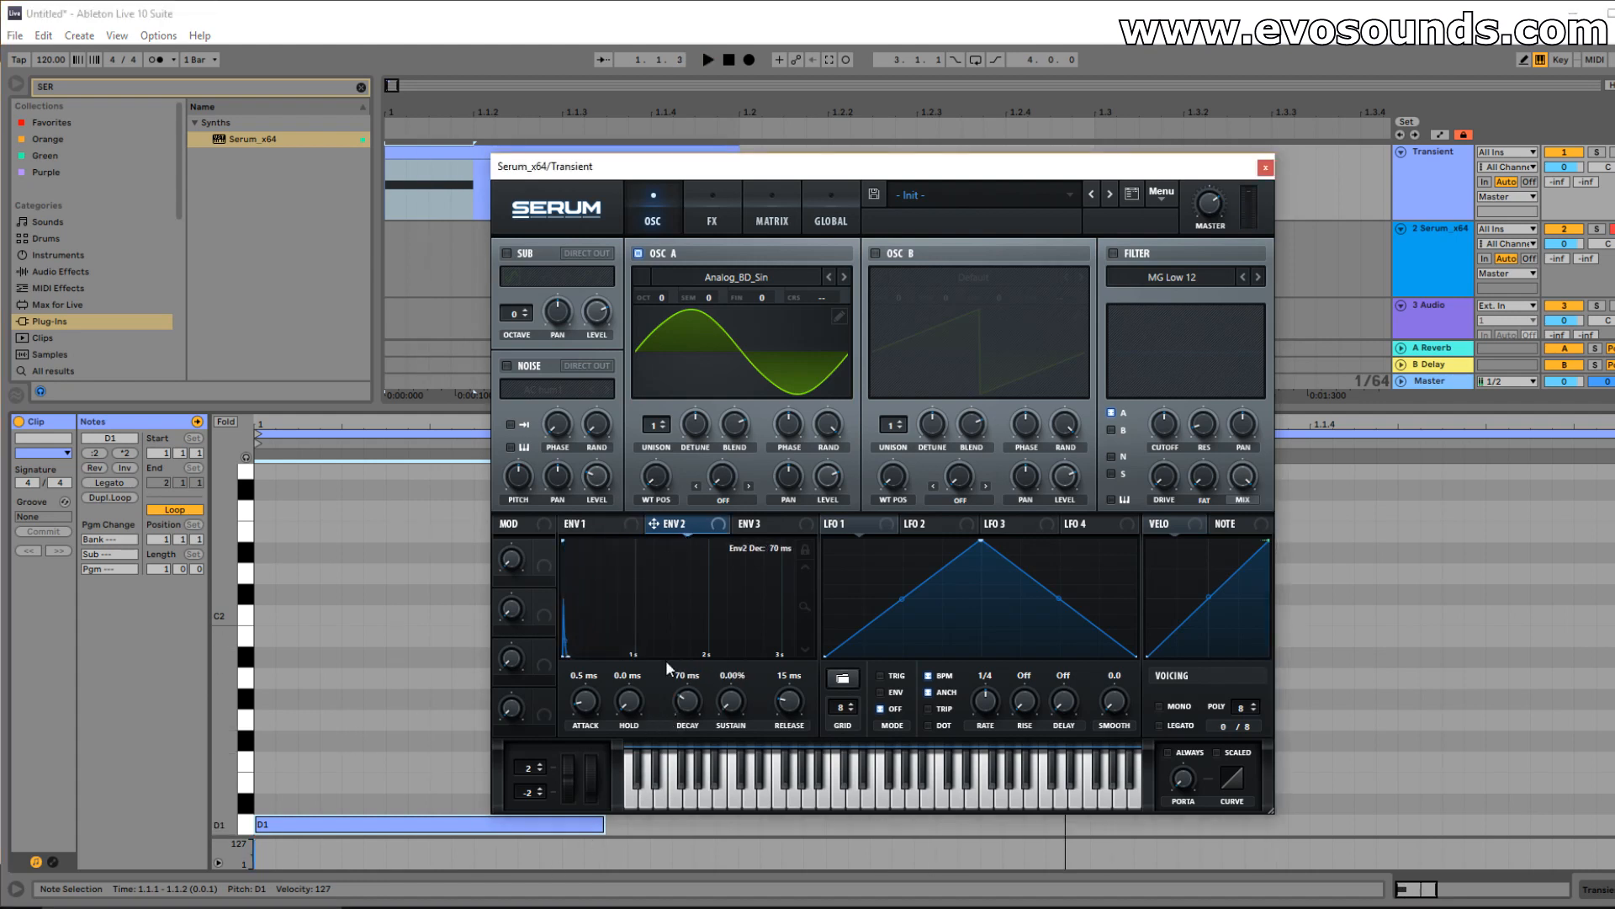
key("space")
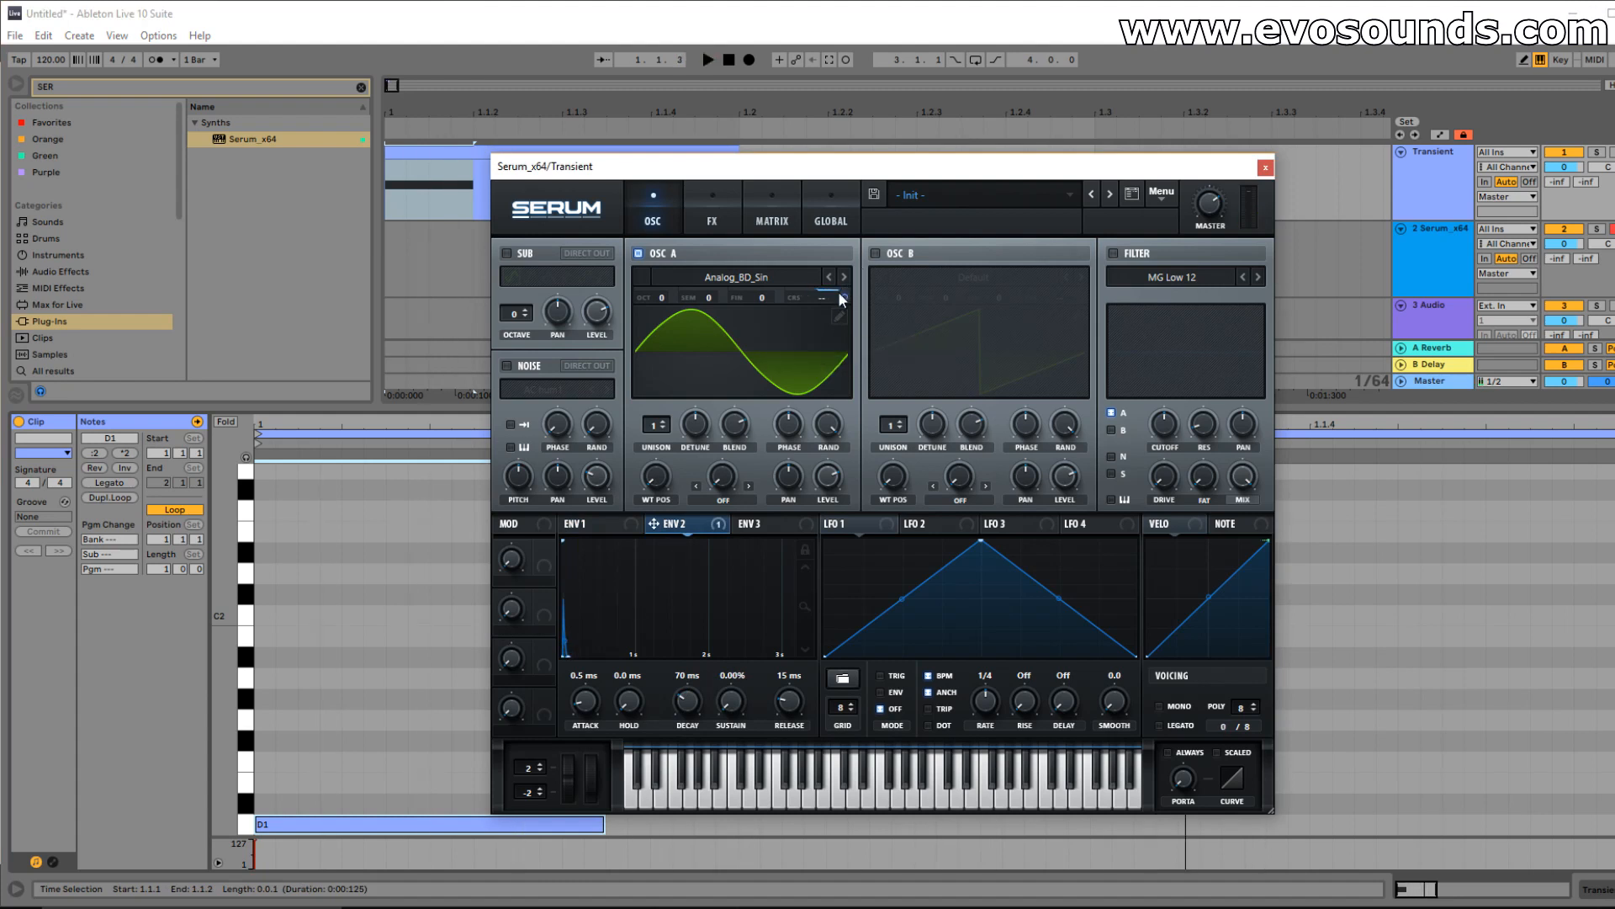
left_click_drag(845, 303, 835, 333)
Set oscillator A to FM from B at 27%, with oscillator B playing Analog_BD_Sin an octave up.
left_click(738, 504)
left_click(759, 415)
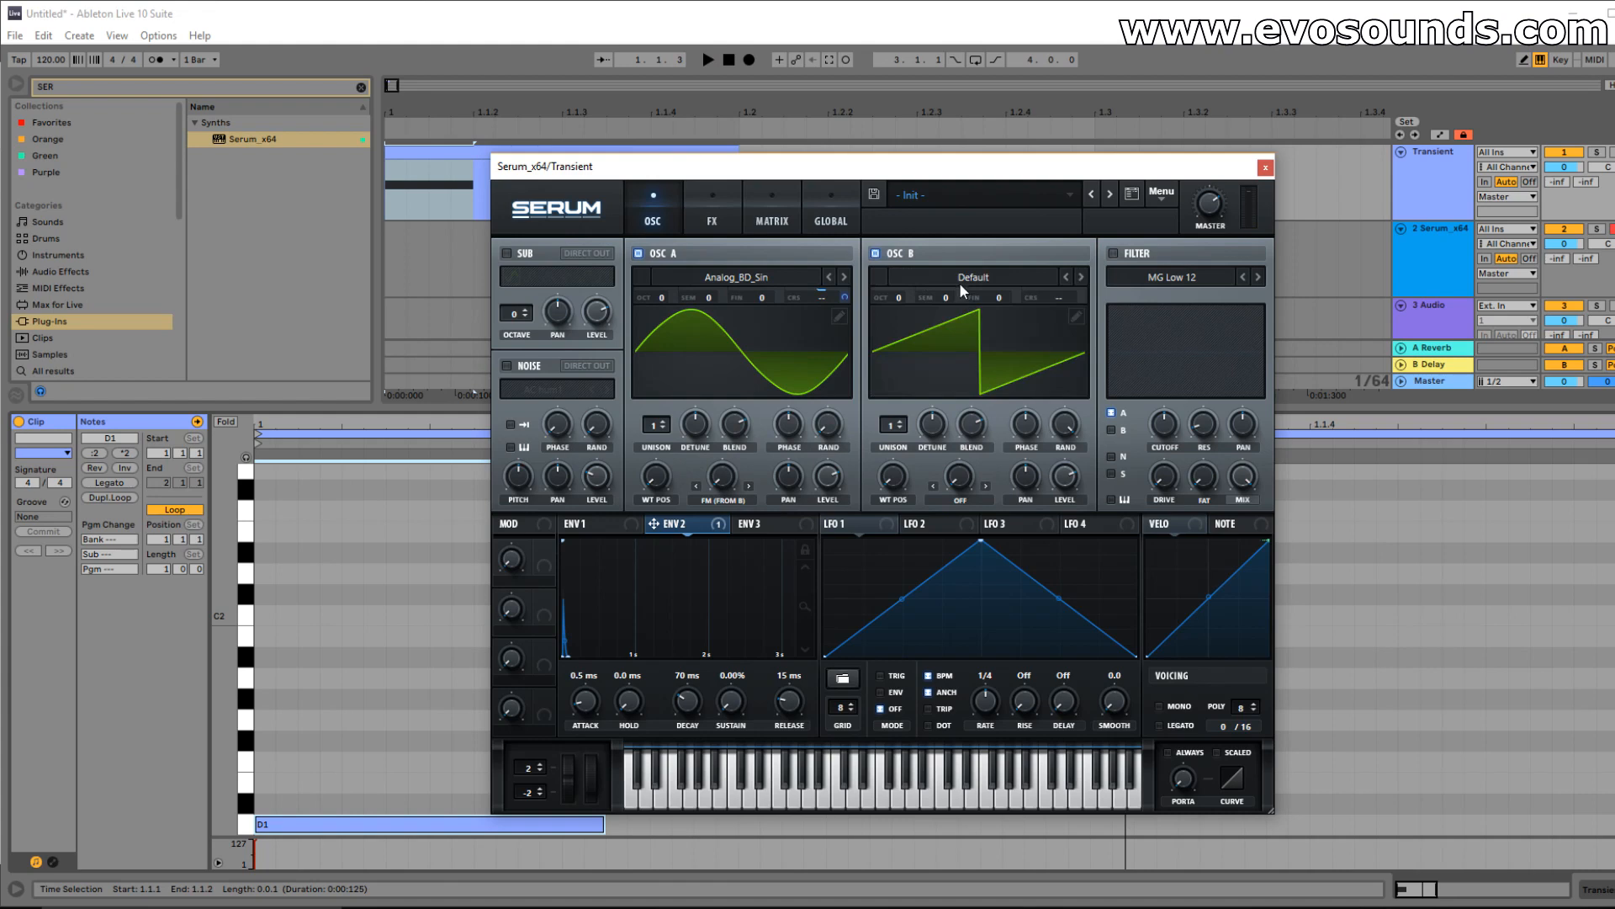
left_click(967, 279)
mouse_move(972, 297)
left_click(1222, 329)
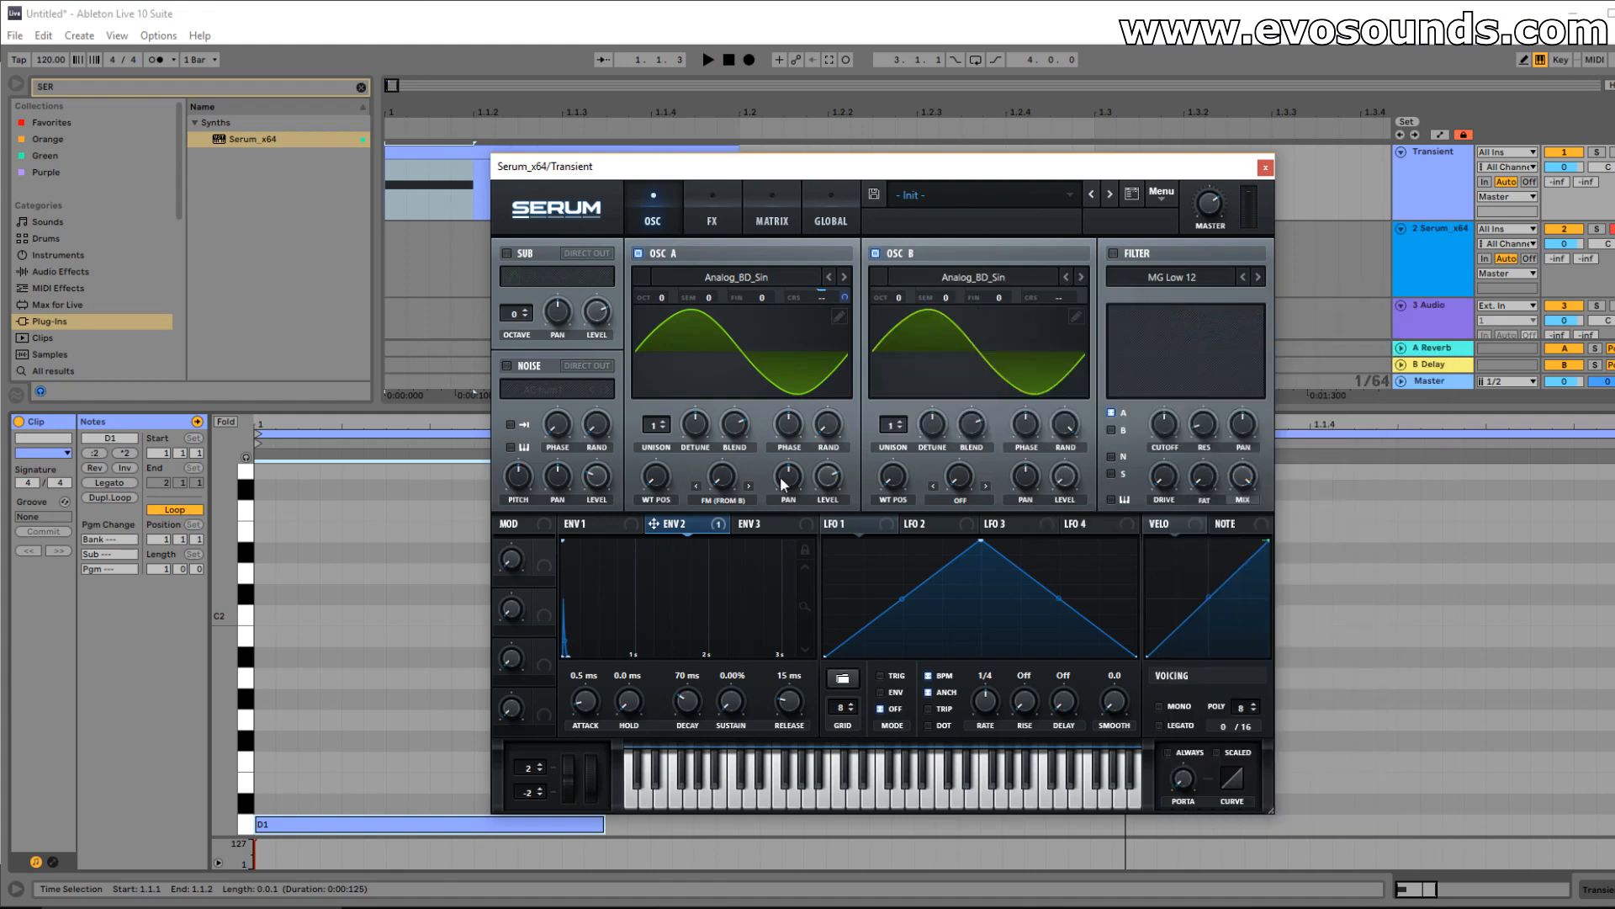
left_click_drag(730, 434, 724, 433)
mouse_move(893, 298)
left_mouse_down()
mouse_move(905, 260)
mouse_move(895, 311)
left_mouse_up()
key("space")
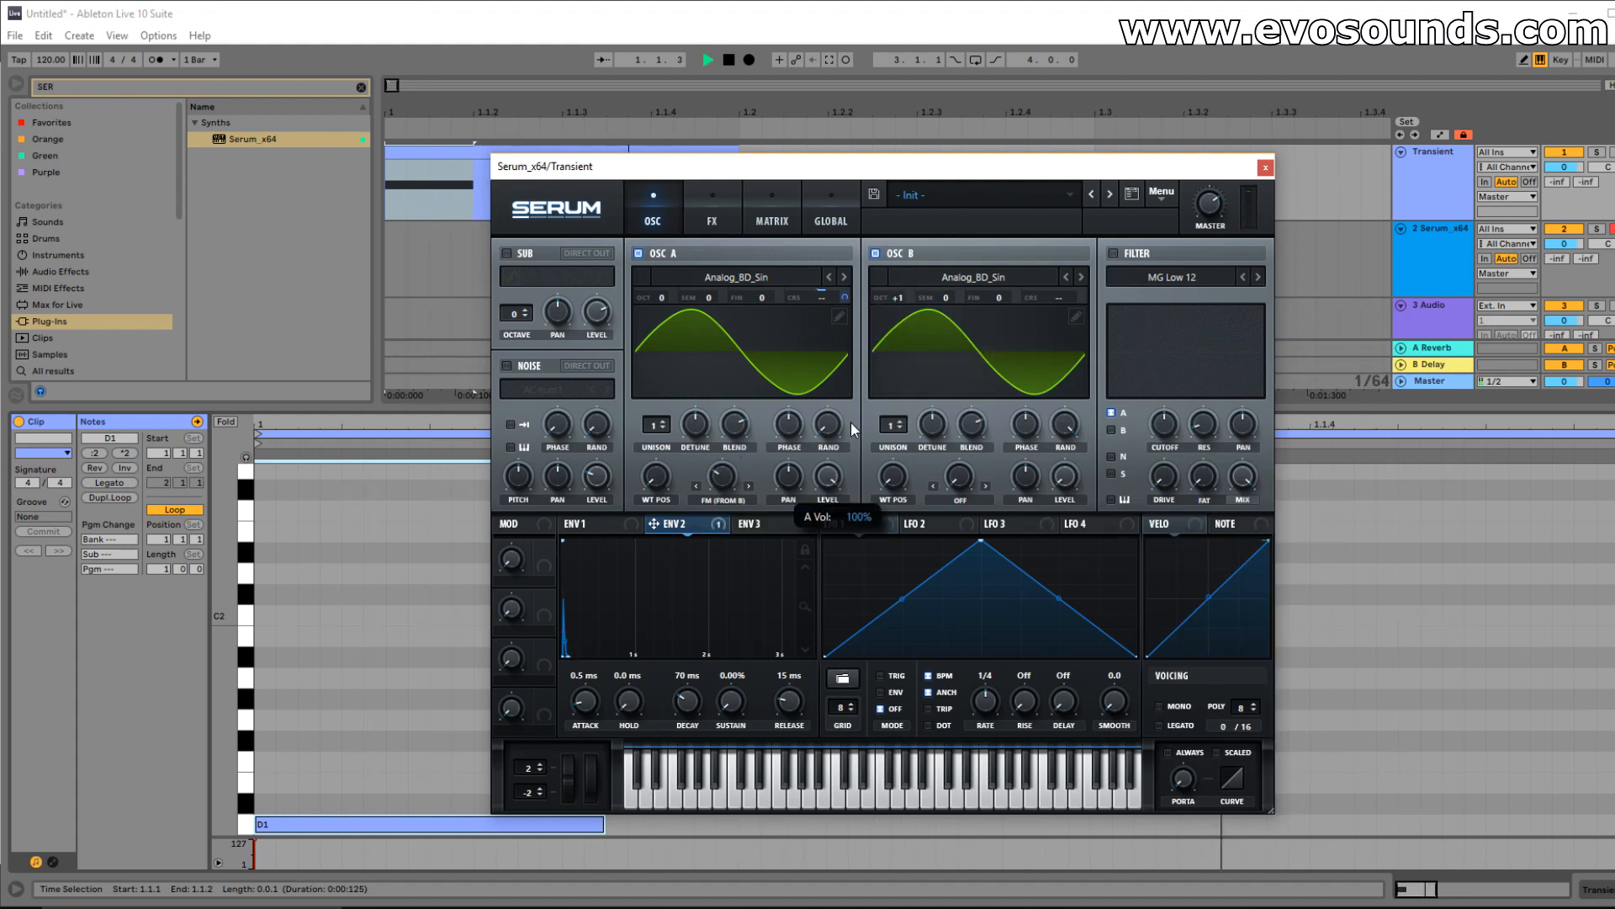
key("space")
key("space")
key("space")
key("space")
key("space")
key("space")
key("space")
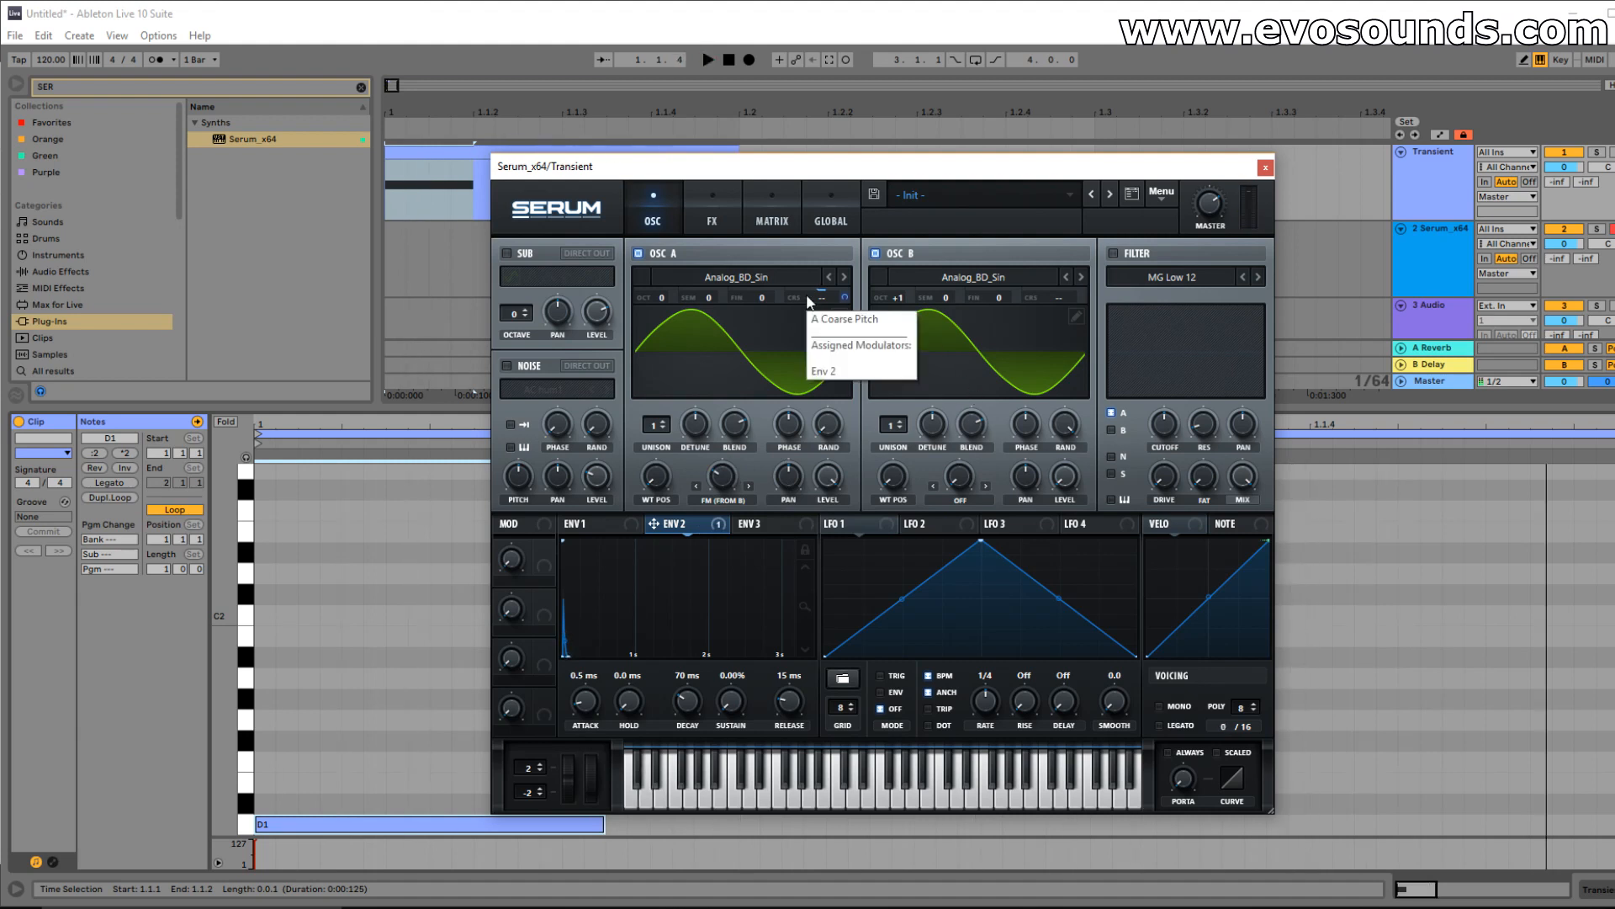
Enable Tube distortion in Serum's FX rack and bring its drive to 77%.
left_click(690, 219)
left_click(567, 285)
key("space")
key("space")
key("space")
key("space")
key("space")
left_click_drag(1092, 144, 1077, 184)
key("space")
key("space")
key("space")
key("space")
key("space")
key("space")
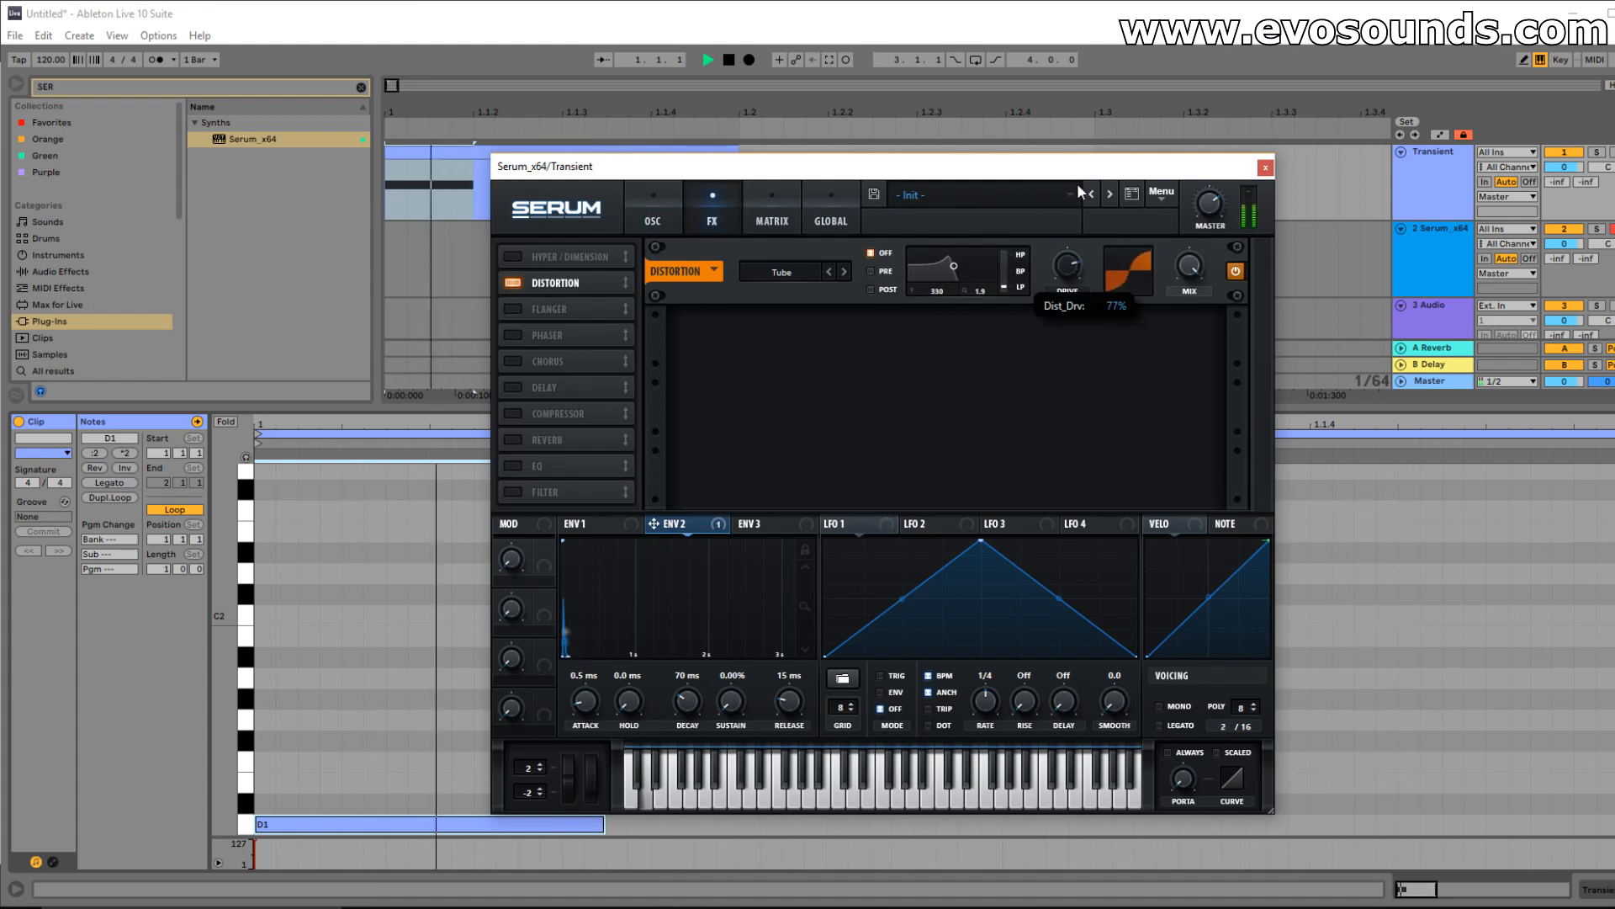
key("space")
left_click(649, 216)
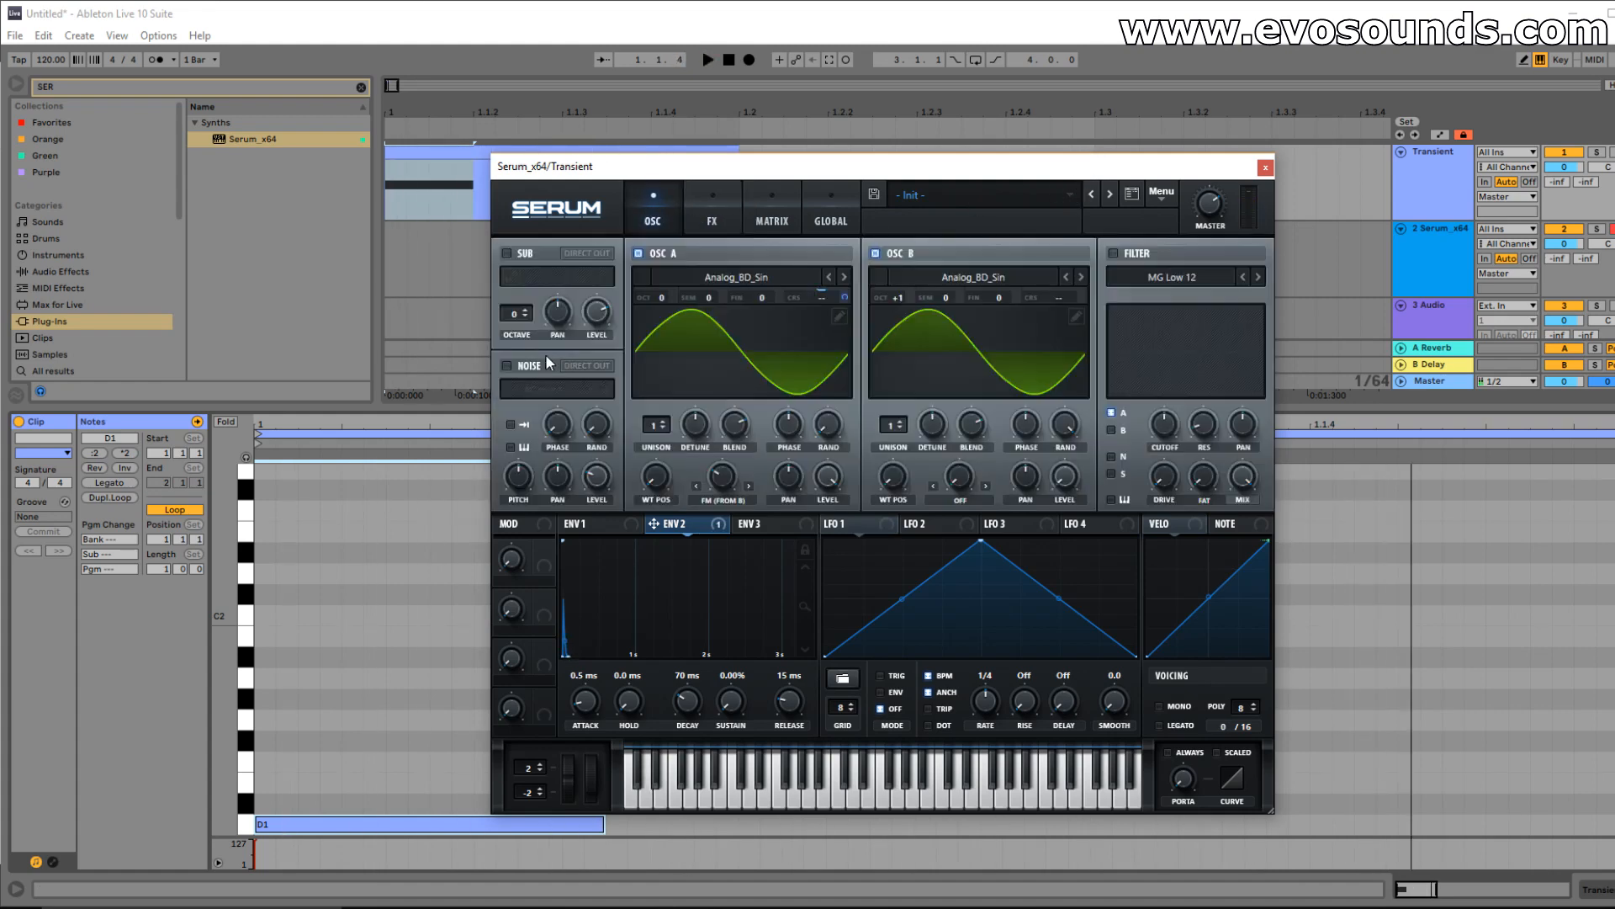
left_click(551, 389)
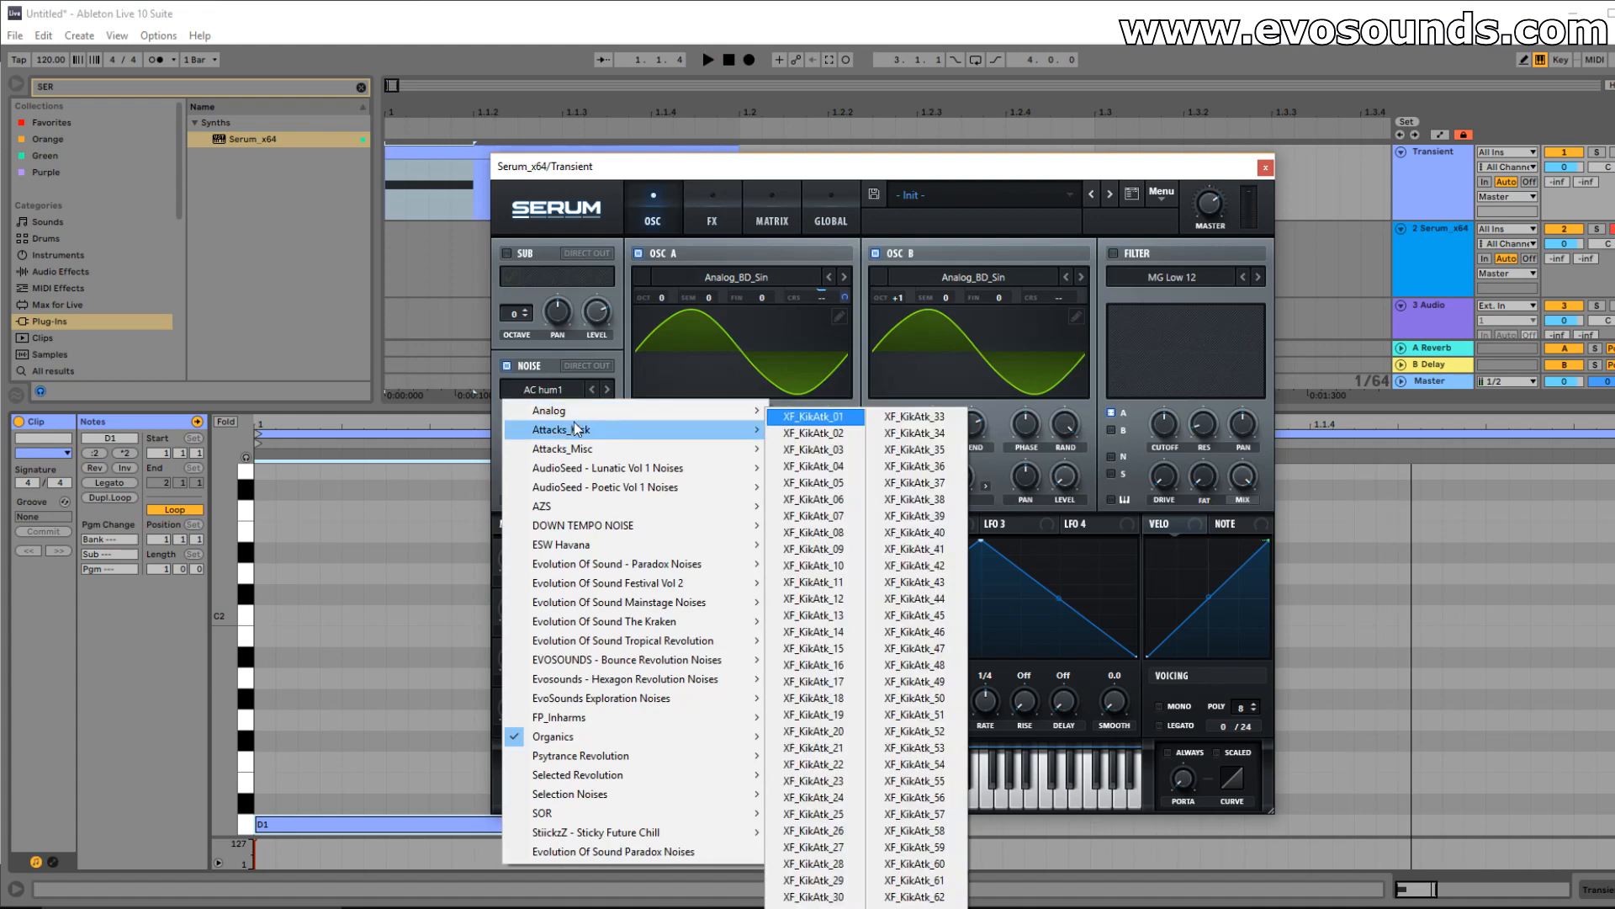
Layer the XF_KikAtk_40 noise attack at full level with noise pitch at 43%.
left_click(885, 455)
key("space")
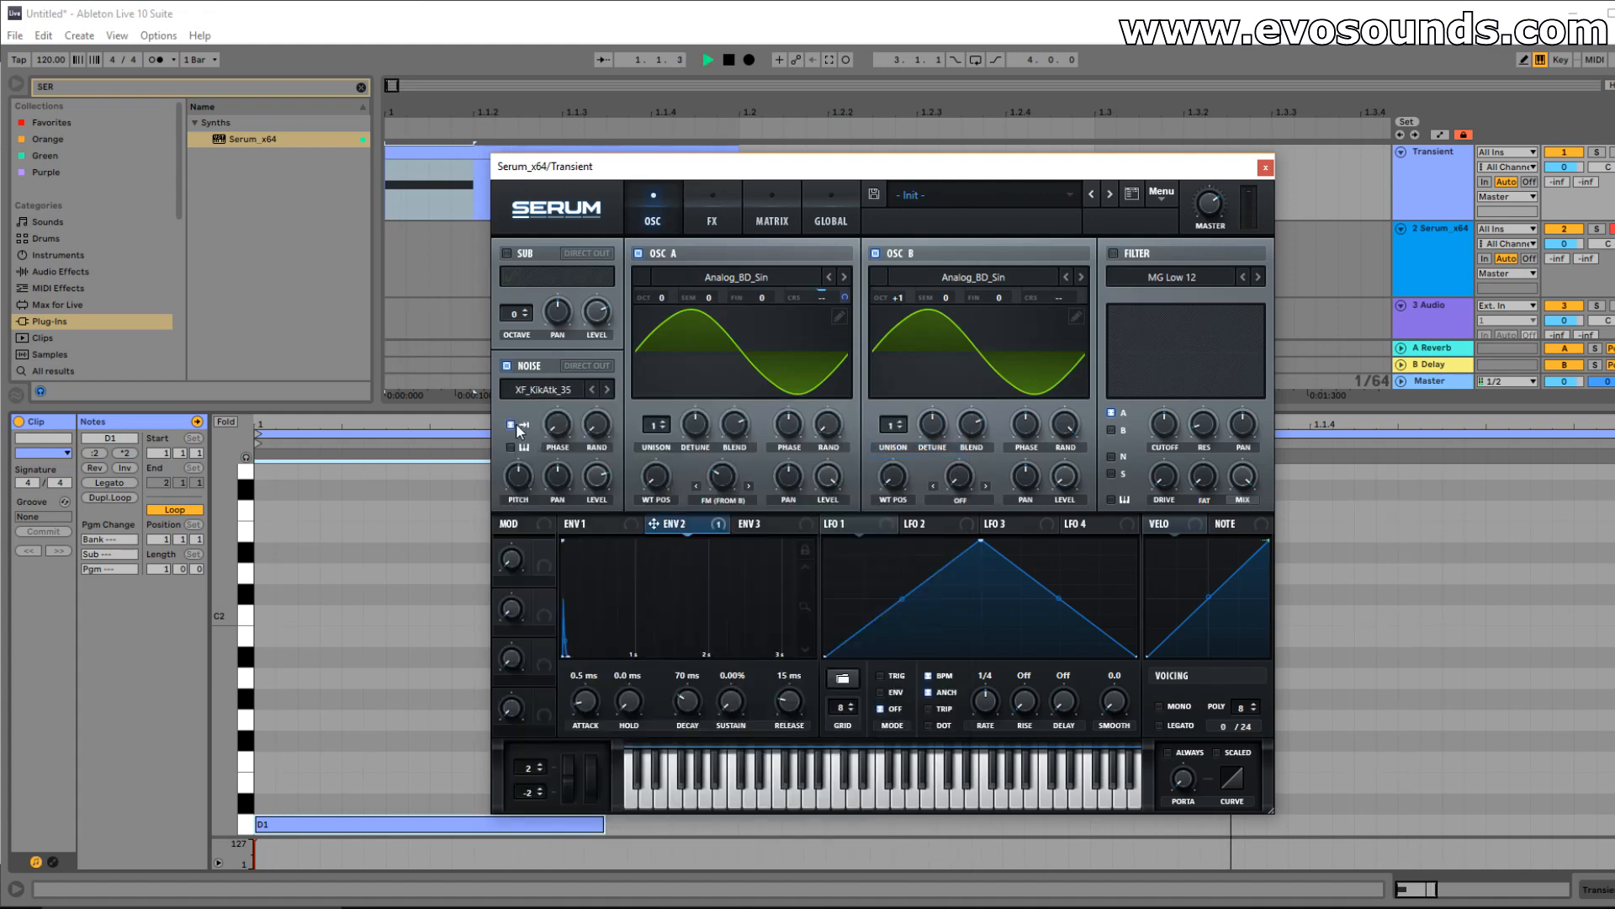
left_click_drag(590, 477, 608, 436)
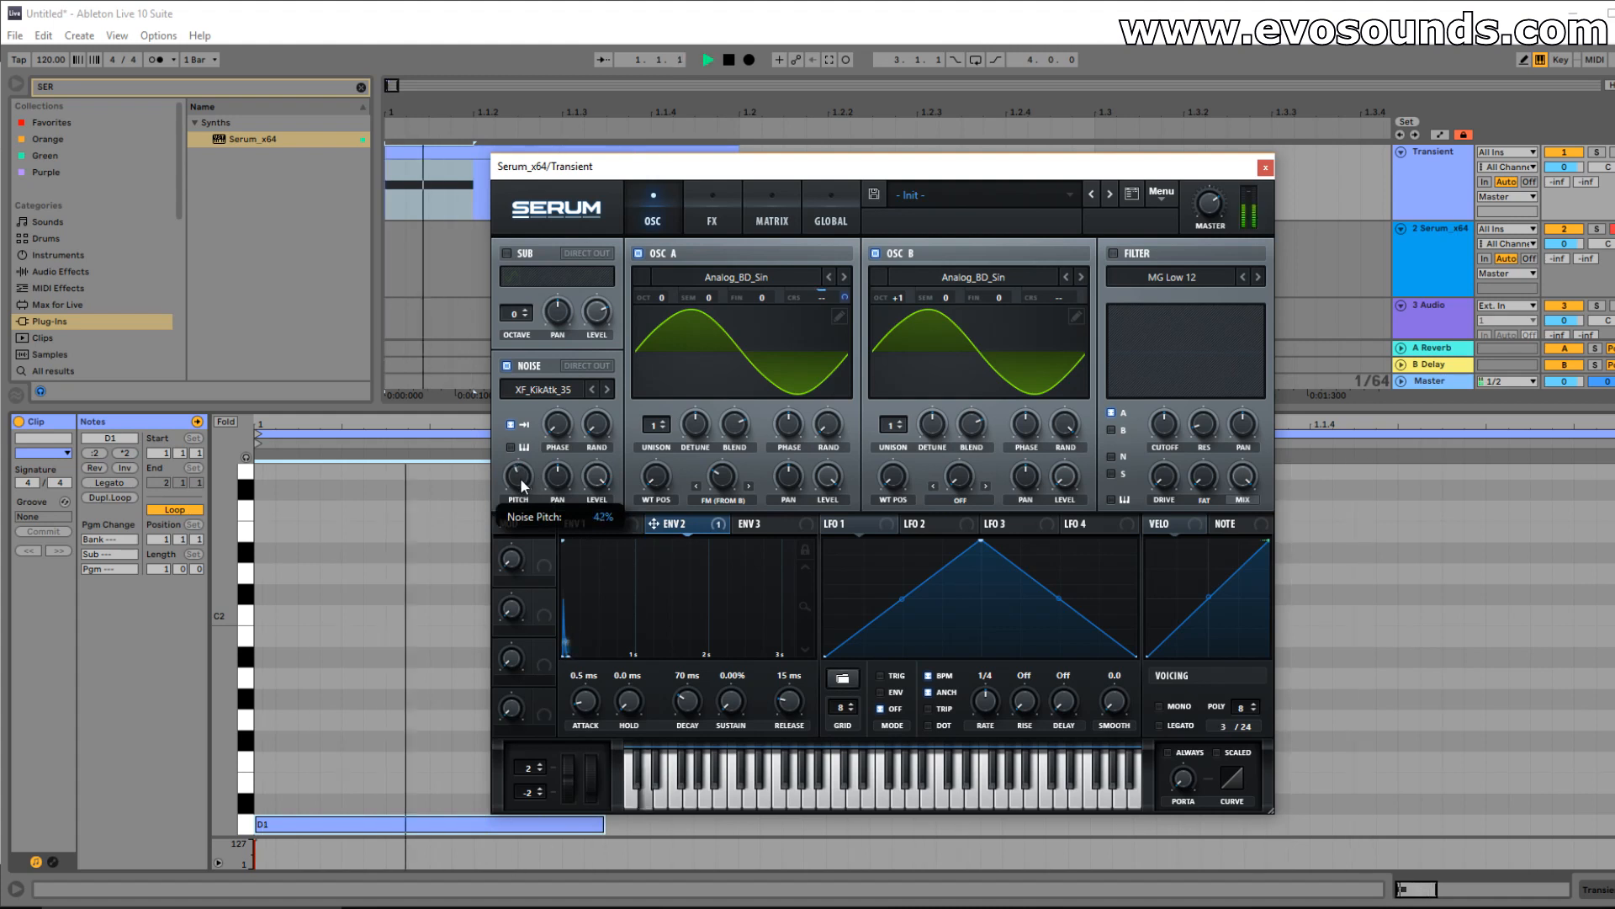
left_click(607, 389)
left_click(606, 389)
key("space")
left_click(606, 389)
left_click(606, 389)
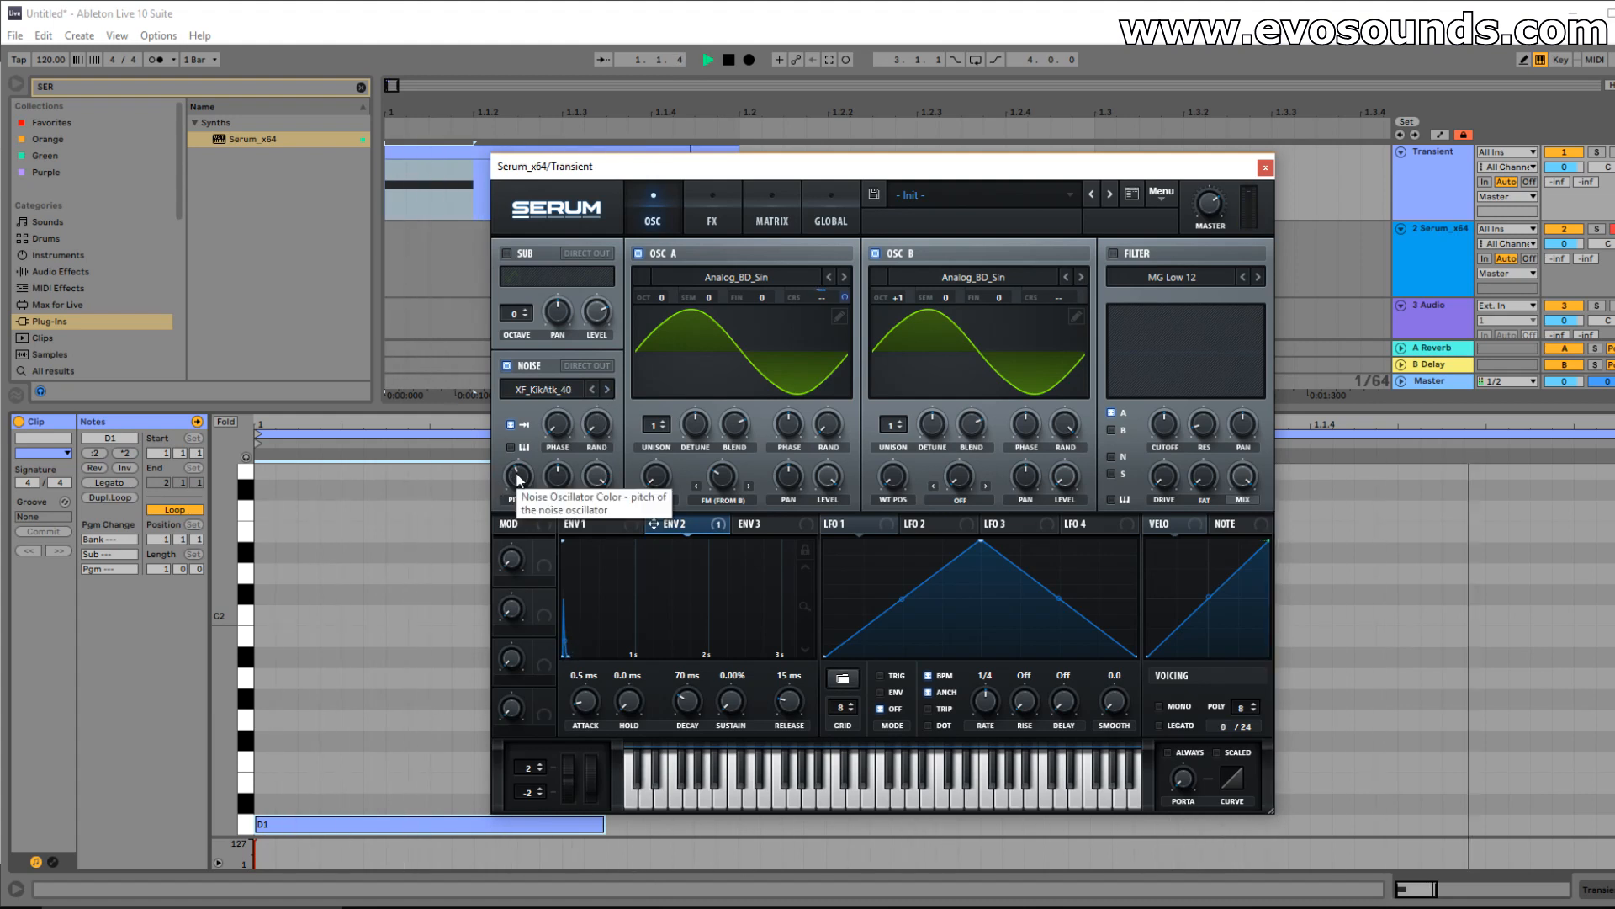
left_click_drag(517, 477, 518, 478)
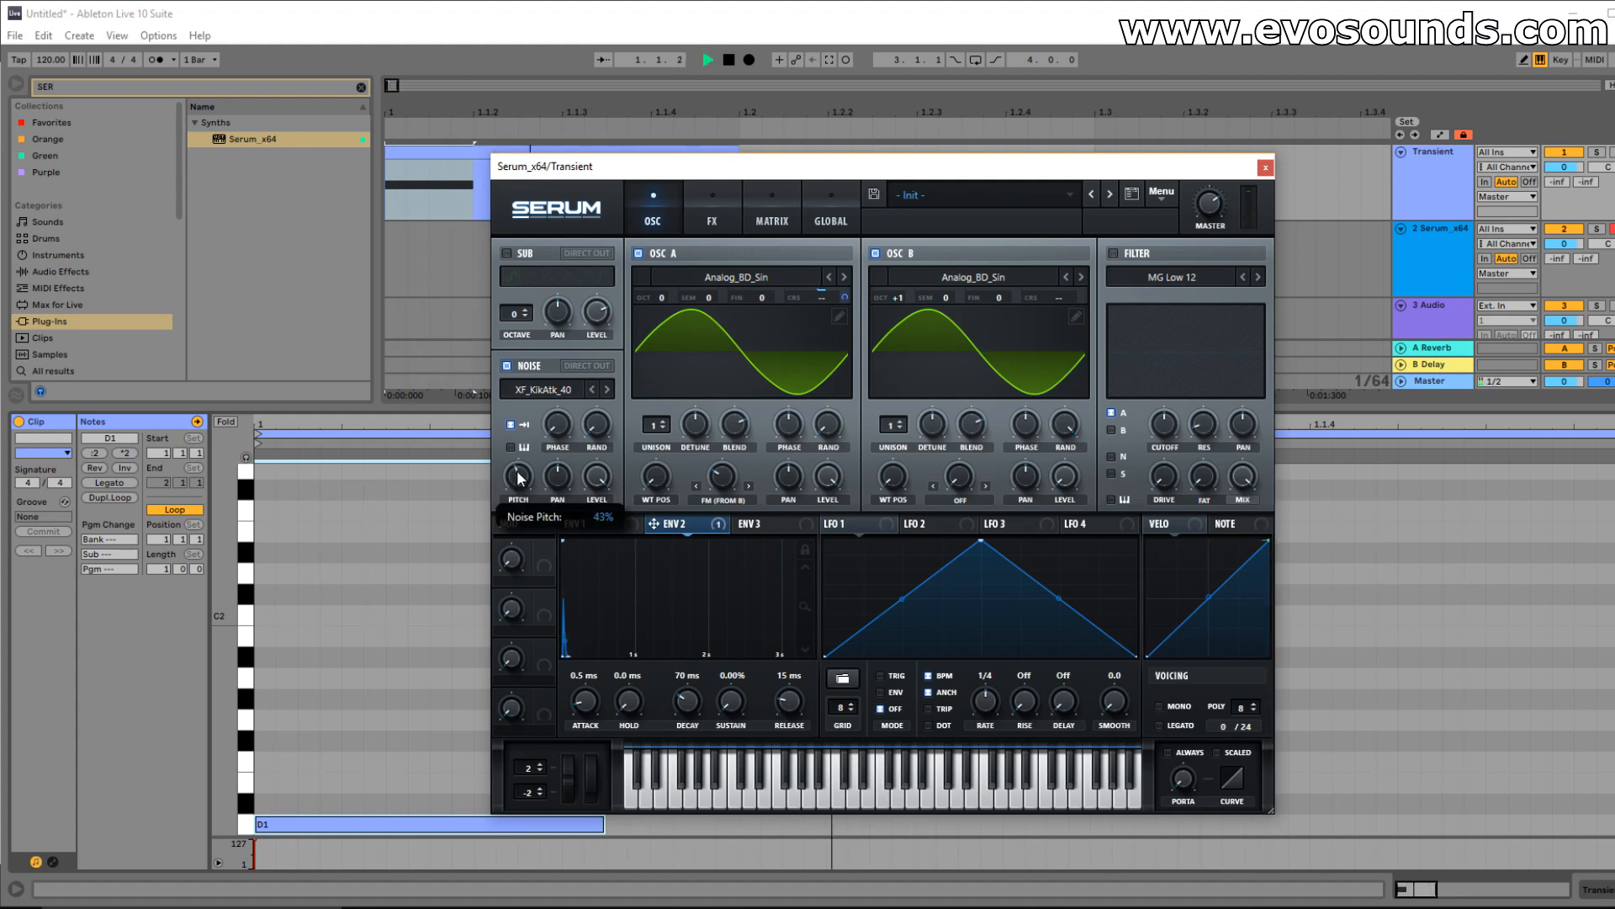
Raise the Tube distortion drive to 87% and audition the kick.
left_click(713, 220)
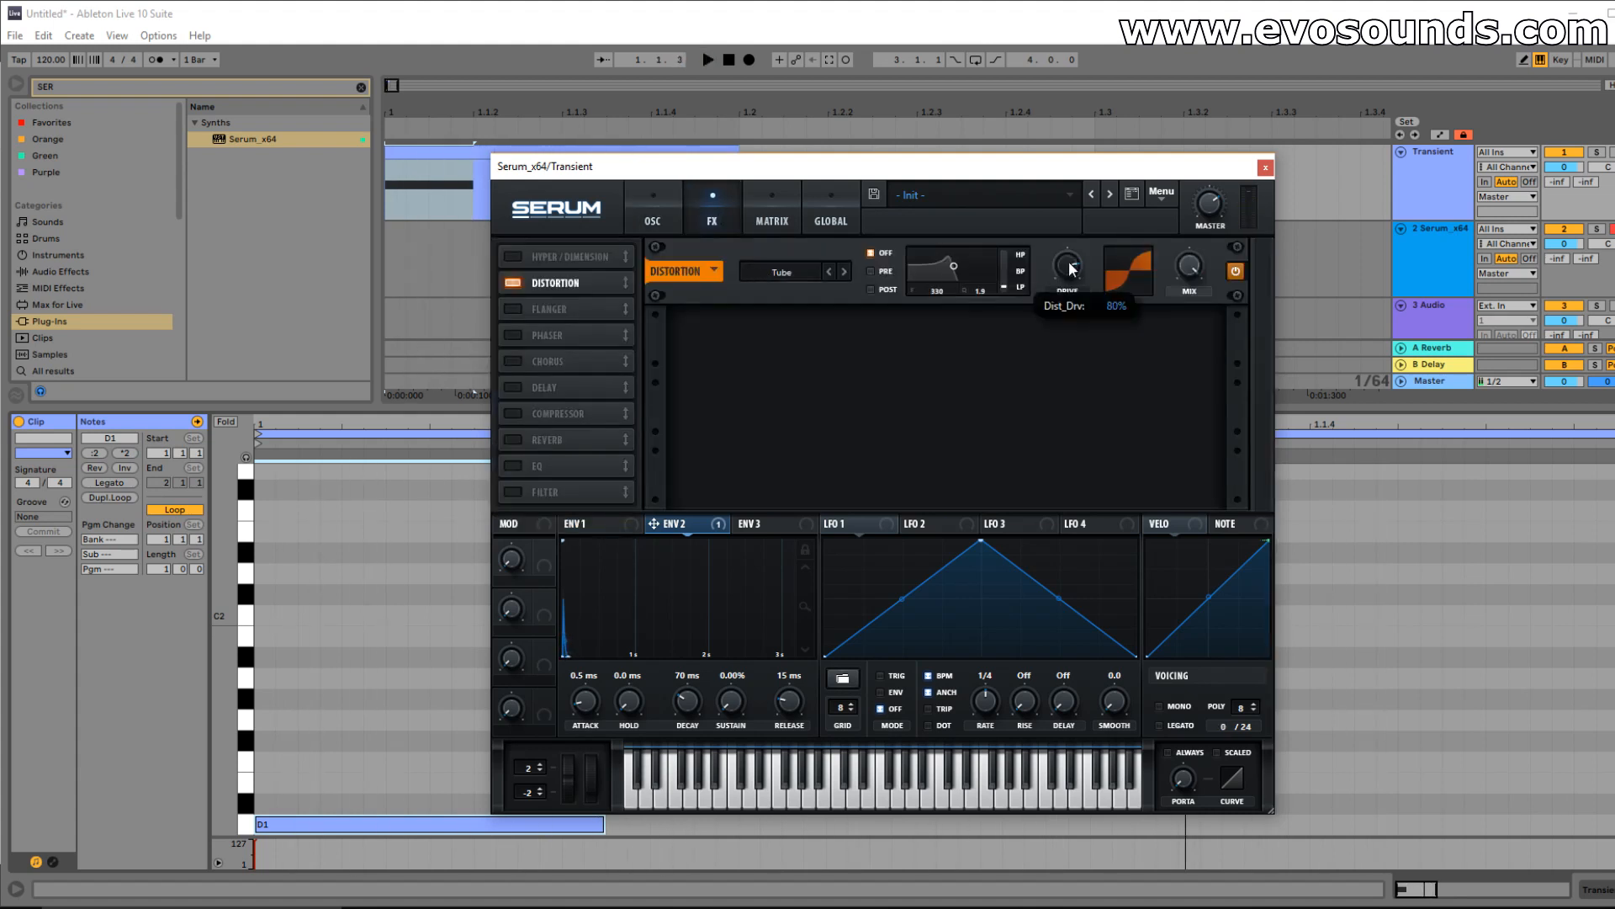
left_click_drag(1069, 262, 1070, 255)
key("space")
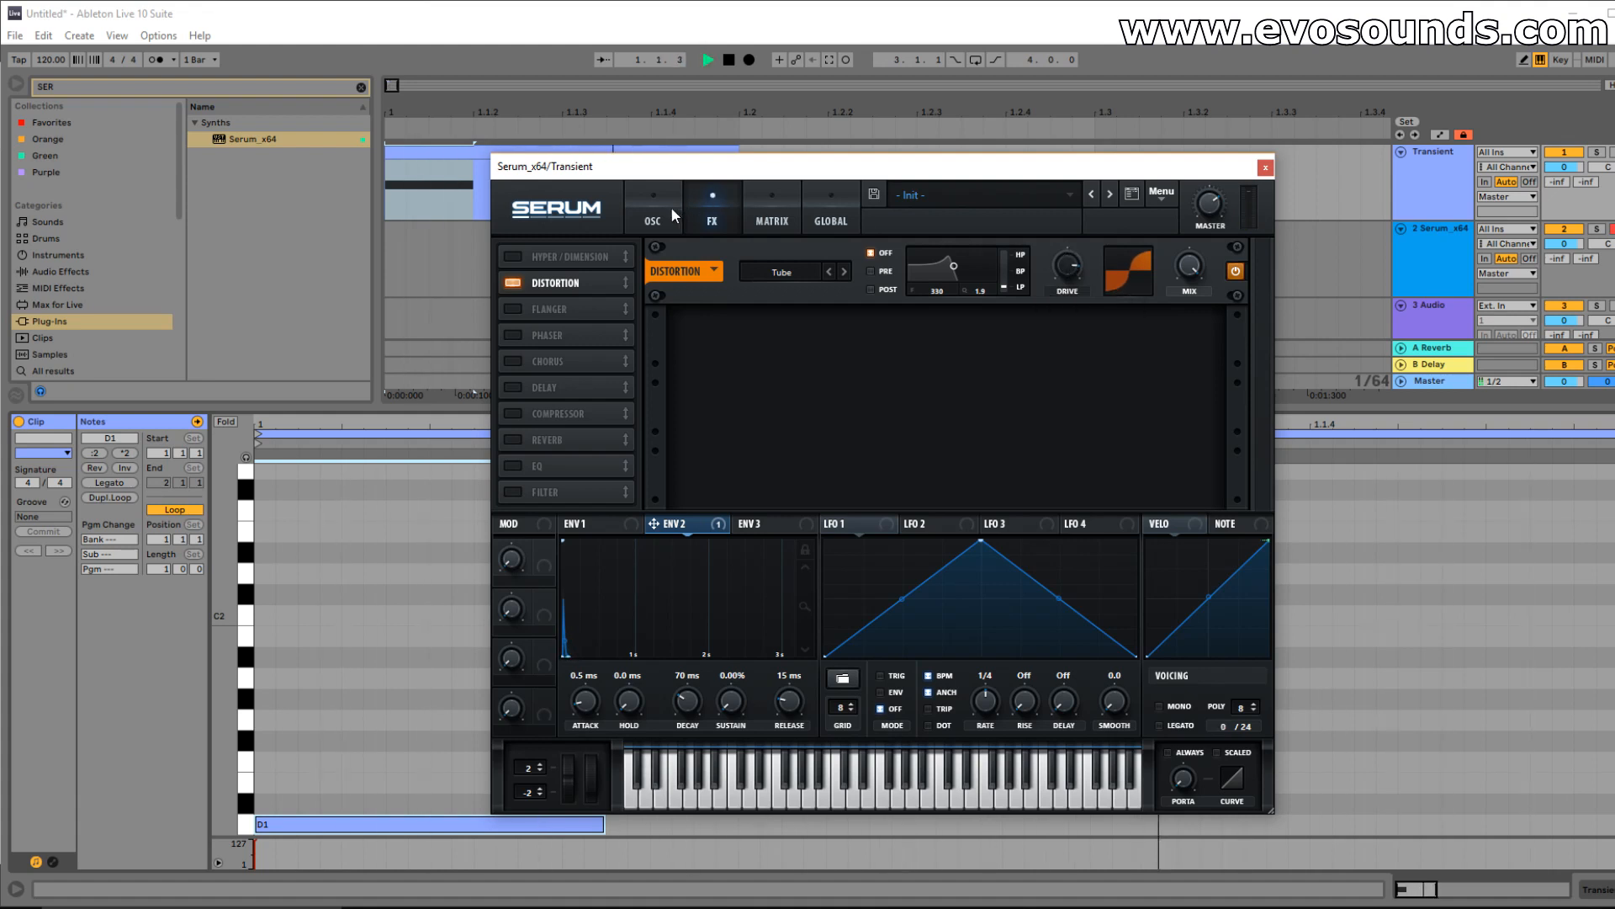
Switch on Serum's sub oscillator at octave -1 with a raised level and Direct Out enabled.
left_click(670, 205)
mouse_move(601, 313)
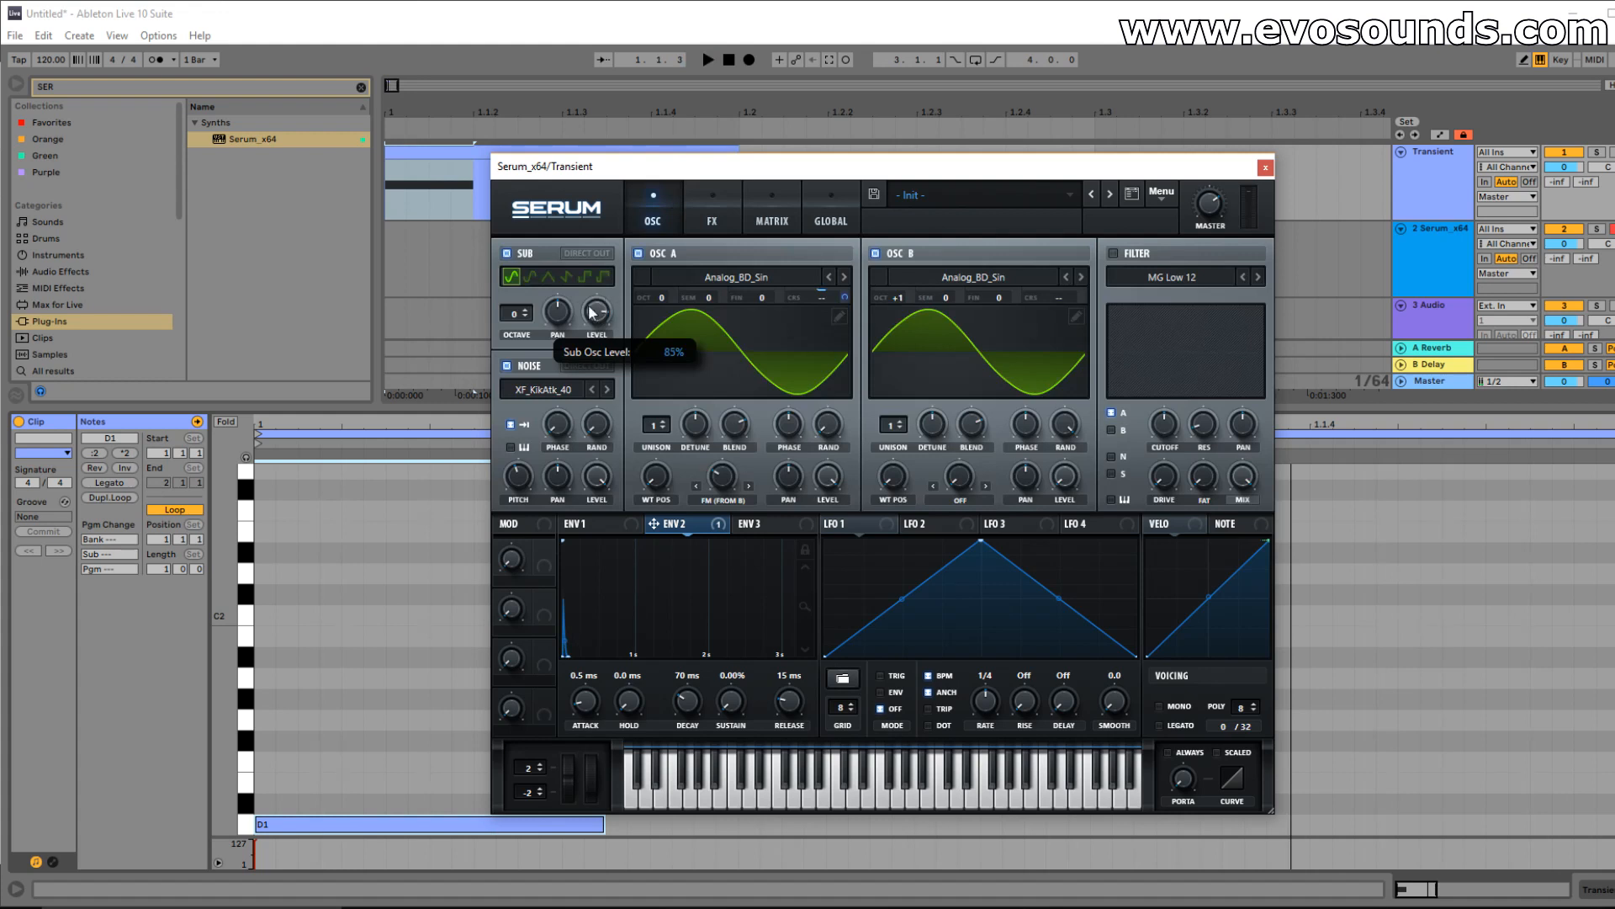
left_click_drag(514, 318, 598, 299)
key("space")
key("space")
left_click(593, 254)
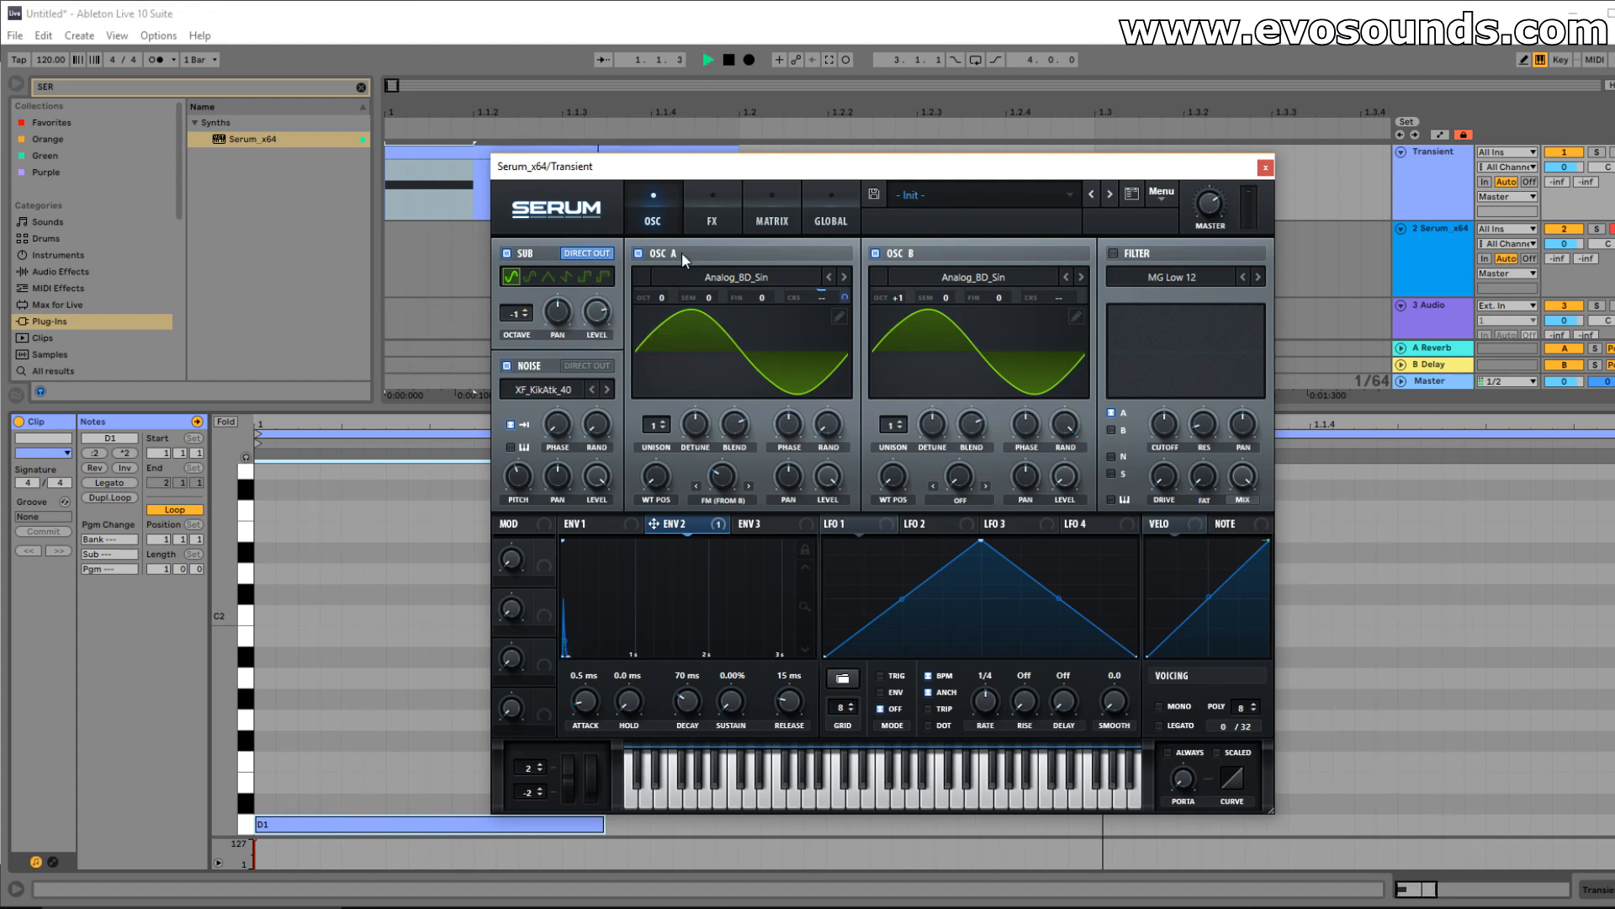
key("space")
left_click(709, 217)
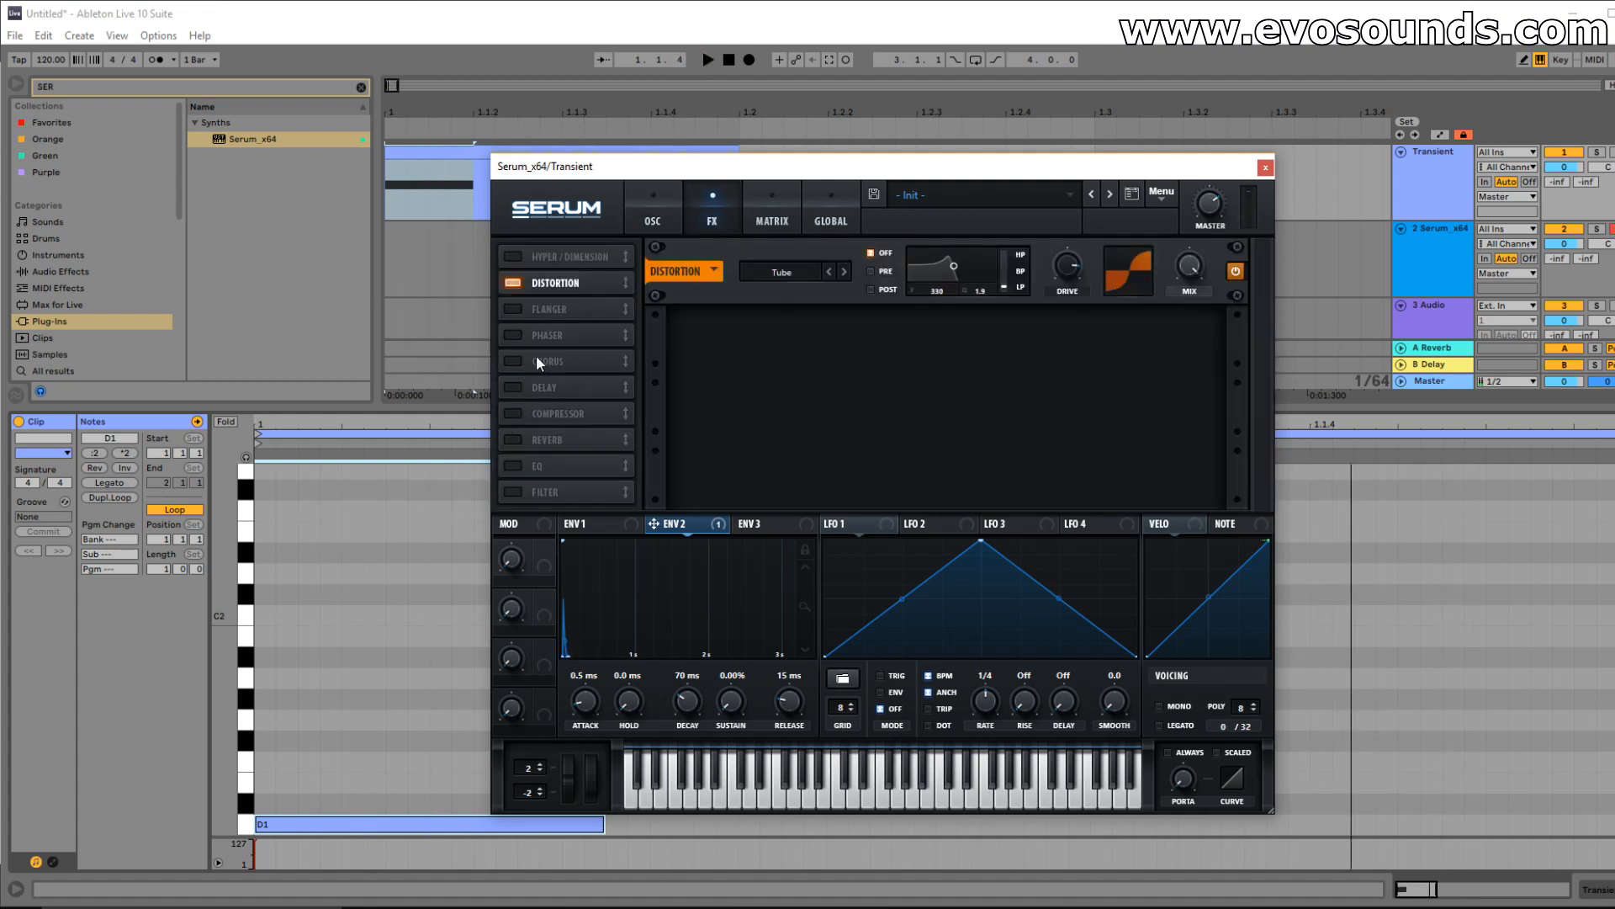
left_click(513, 413)
key("space")
key("space")
key("space")
key("space")
key("space")
key("space")
mouse_move(980, 301)
left_mouse_down()
mouse_move(965, 308)
mouse_move(974, 287)
left_mouse_up()
key("space")
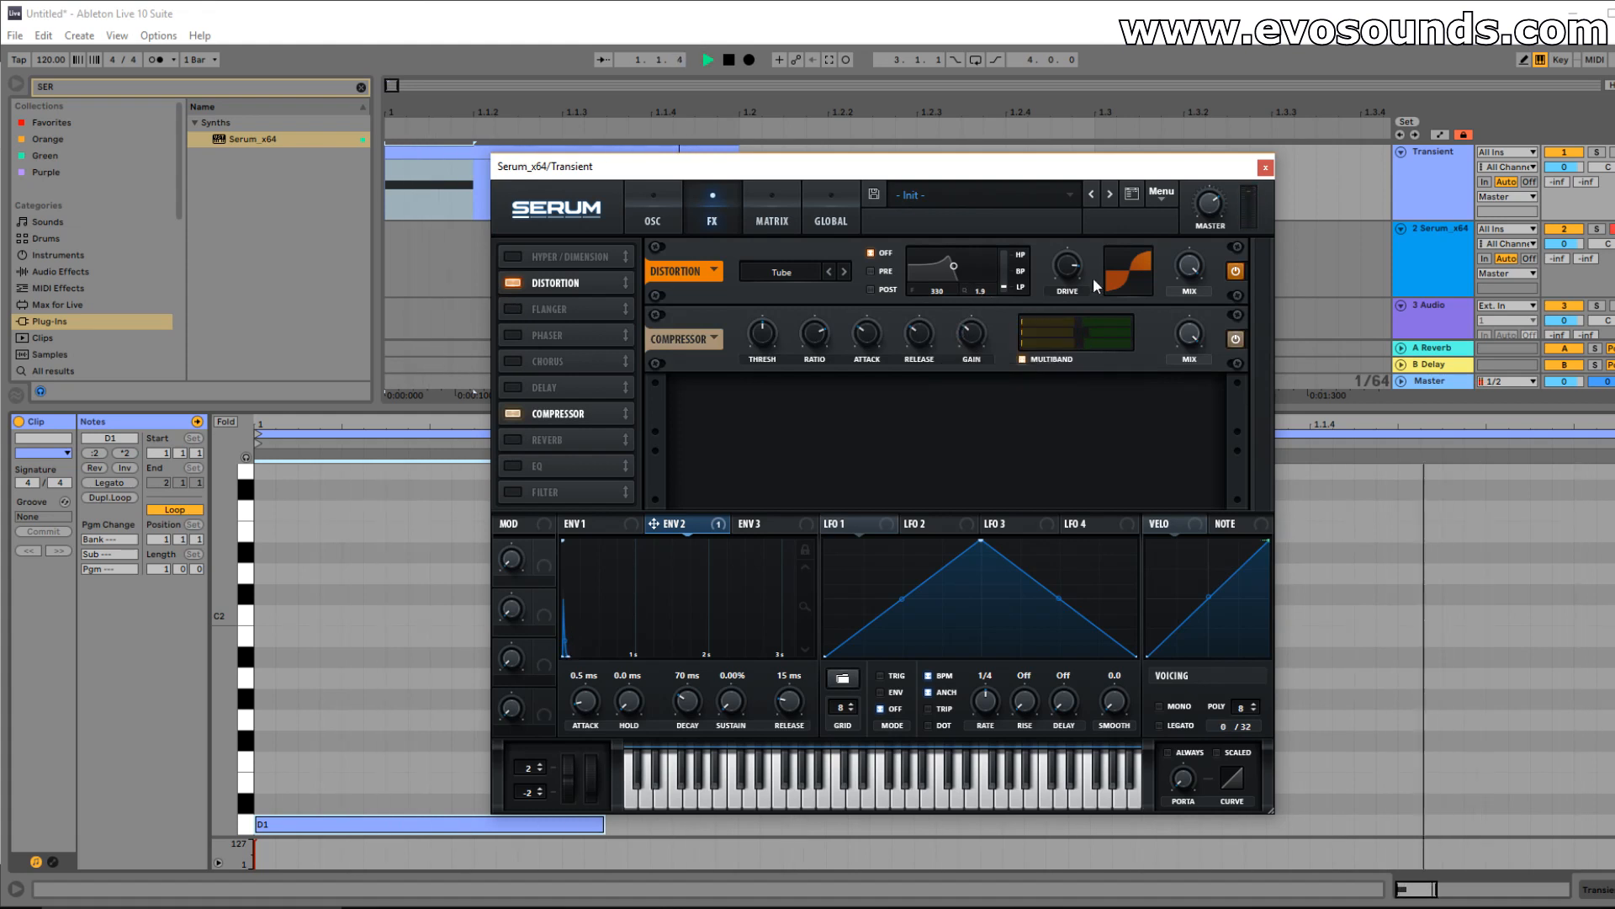
key("space")
key("space")
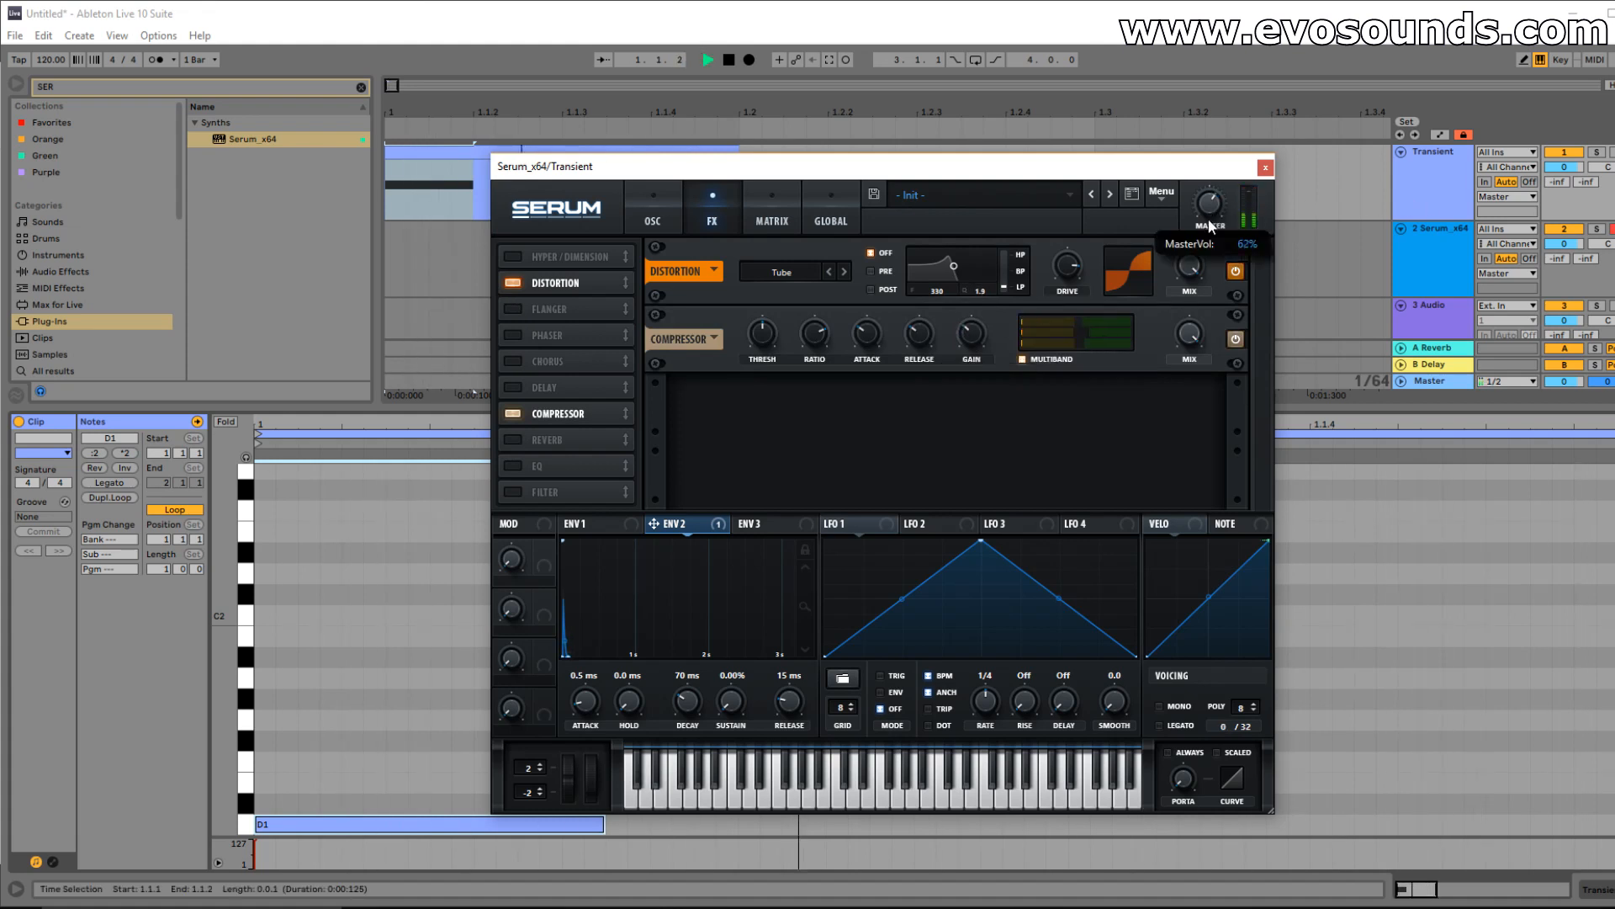
key("space")
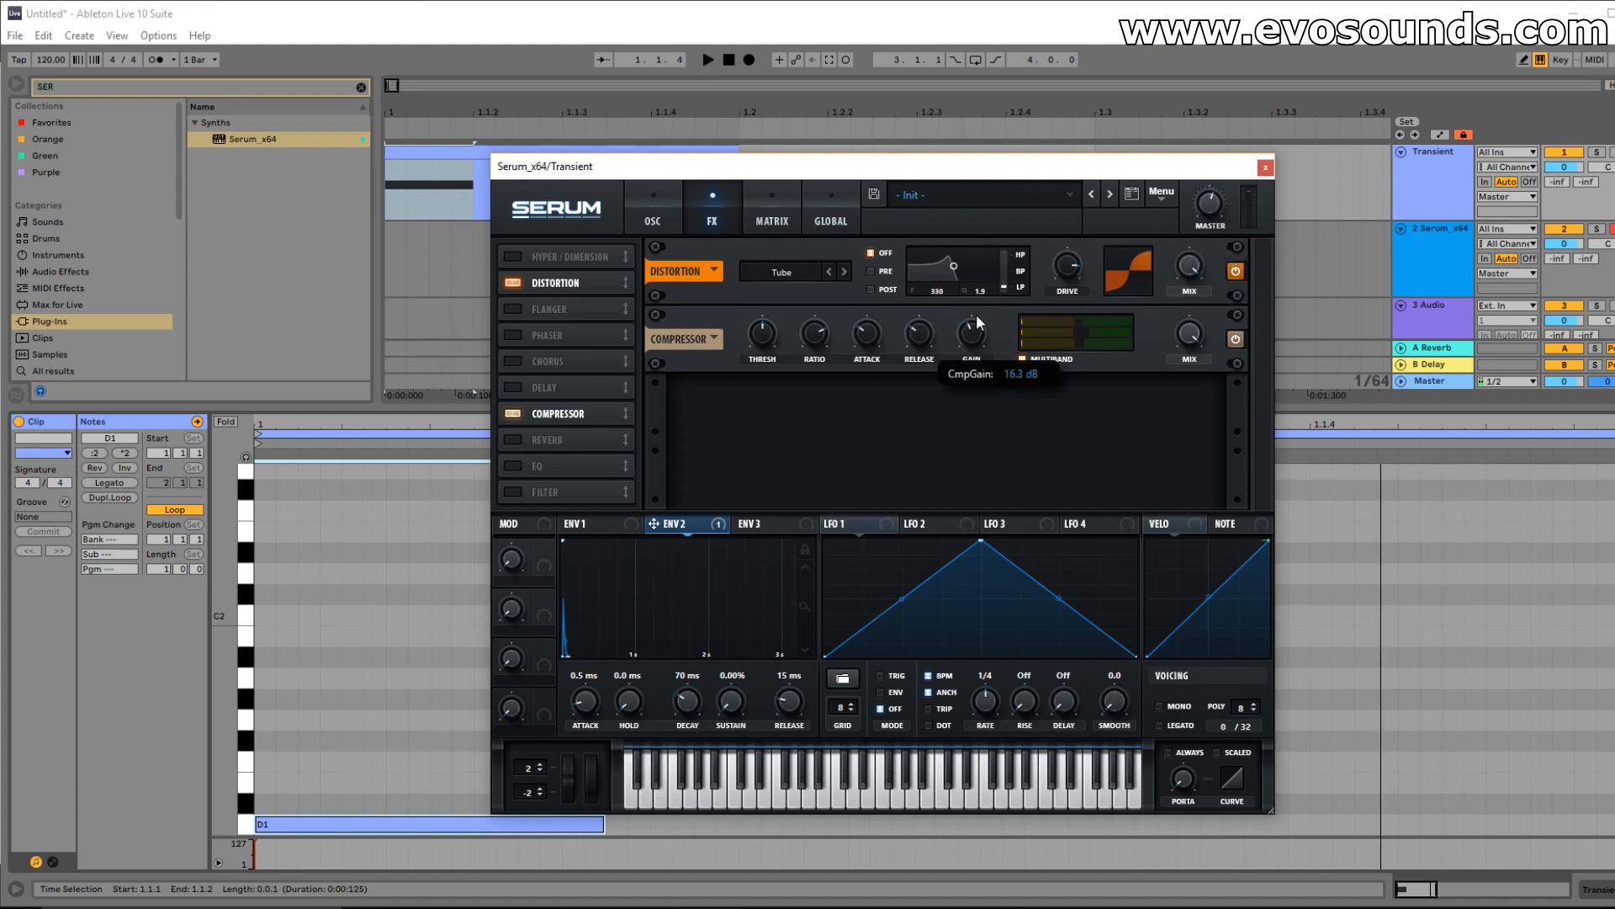
key("space")
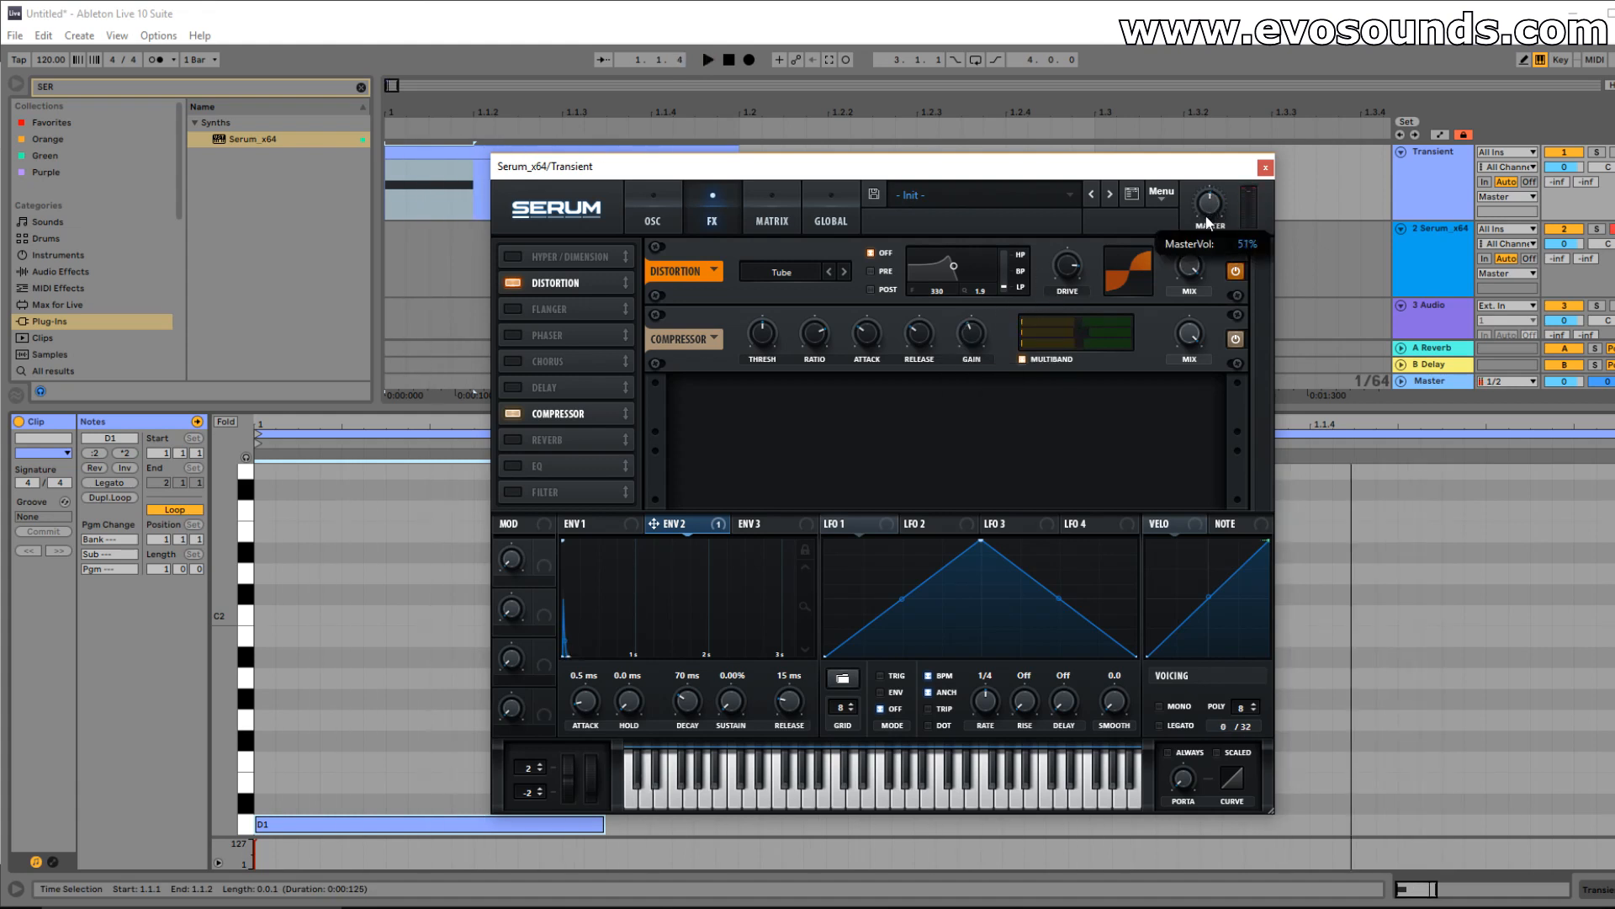
key("space")
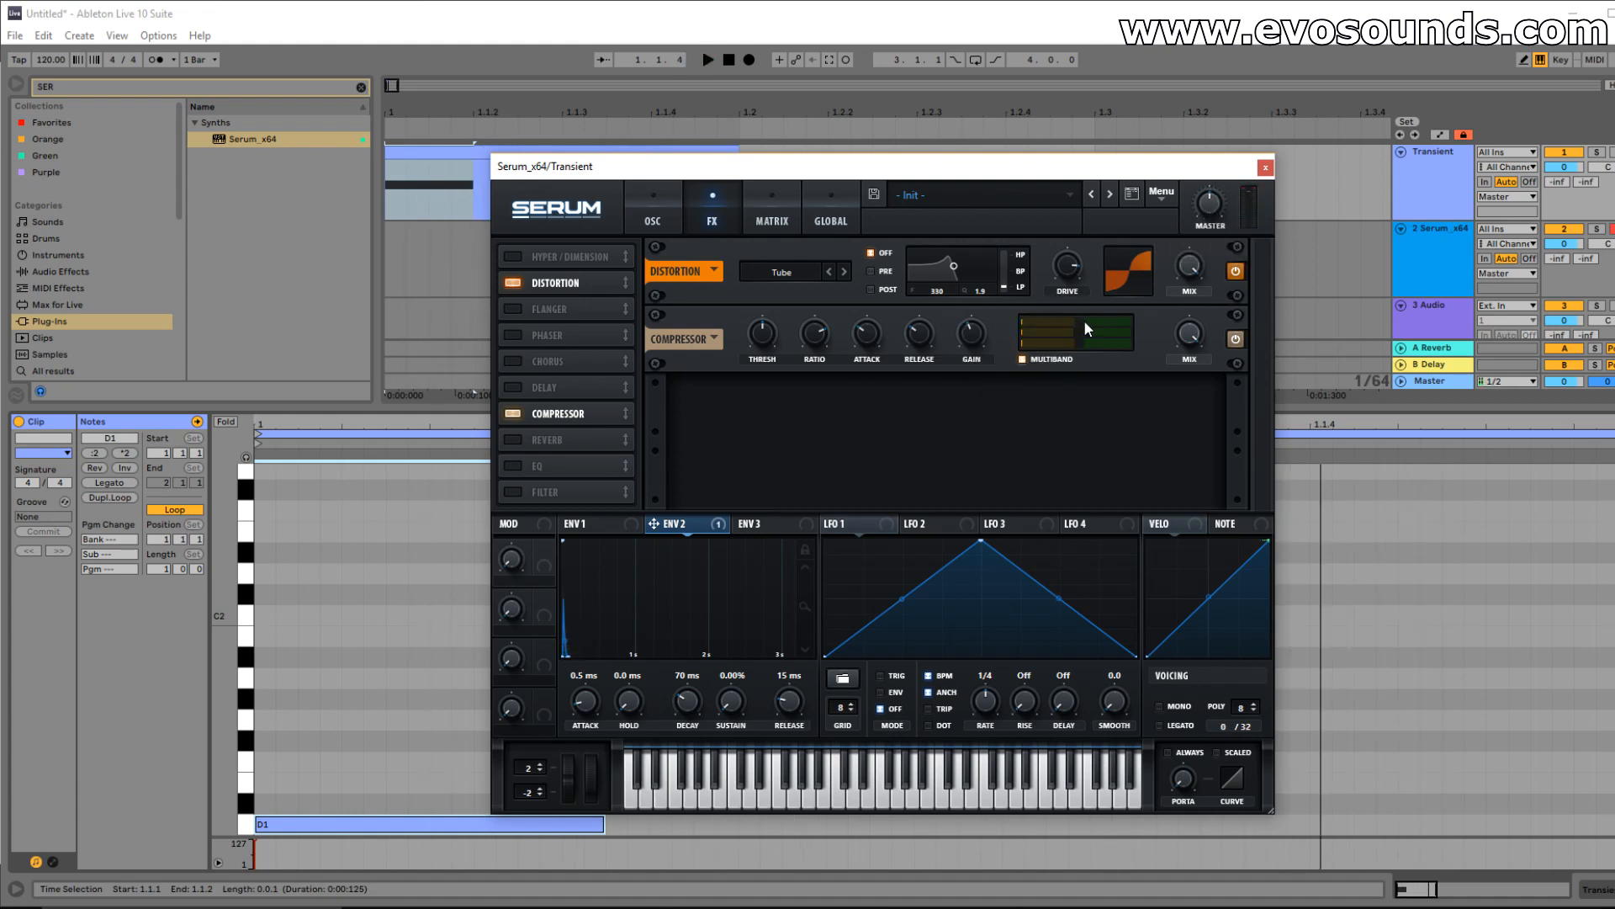
key("space")
Shorten envelope 1's decay to 94 ms, auditioning the kick.
key("space")
left_click(581, 523)
key("space")
scroll(696, 709, "down", 4)
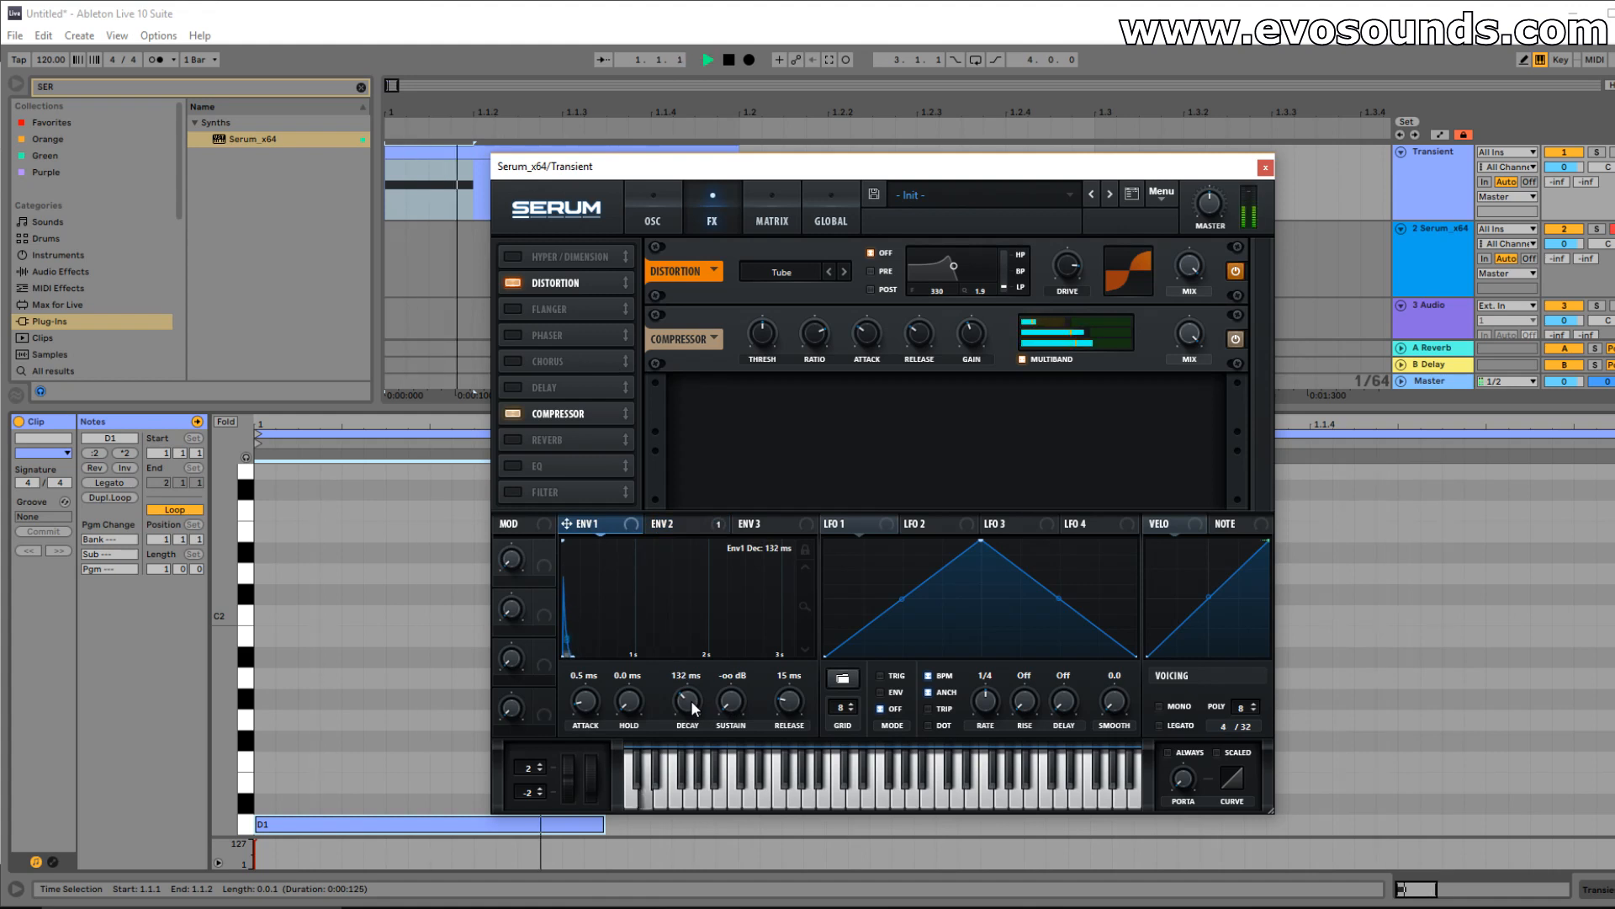
key("space")
scroll(694, 710, "down", 1)
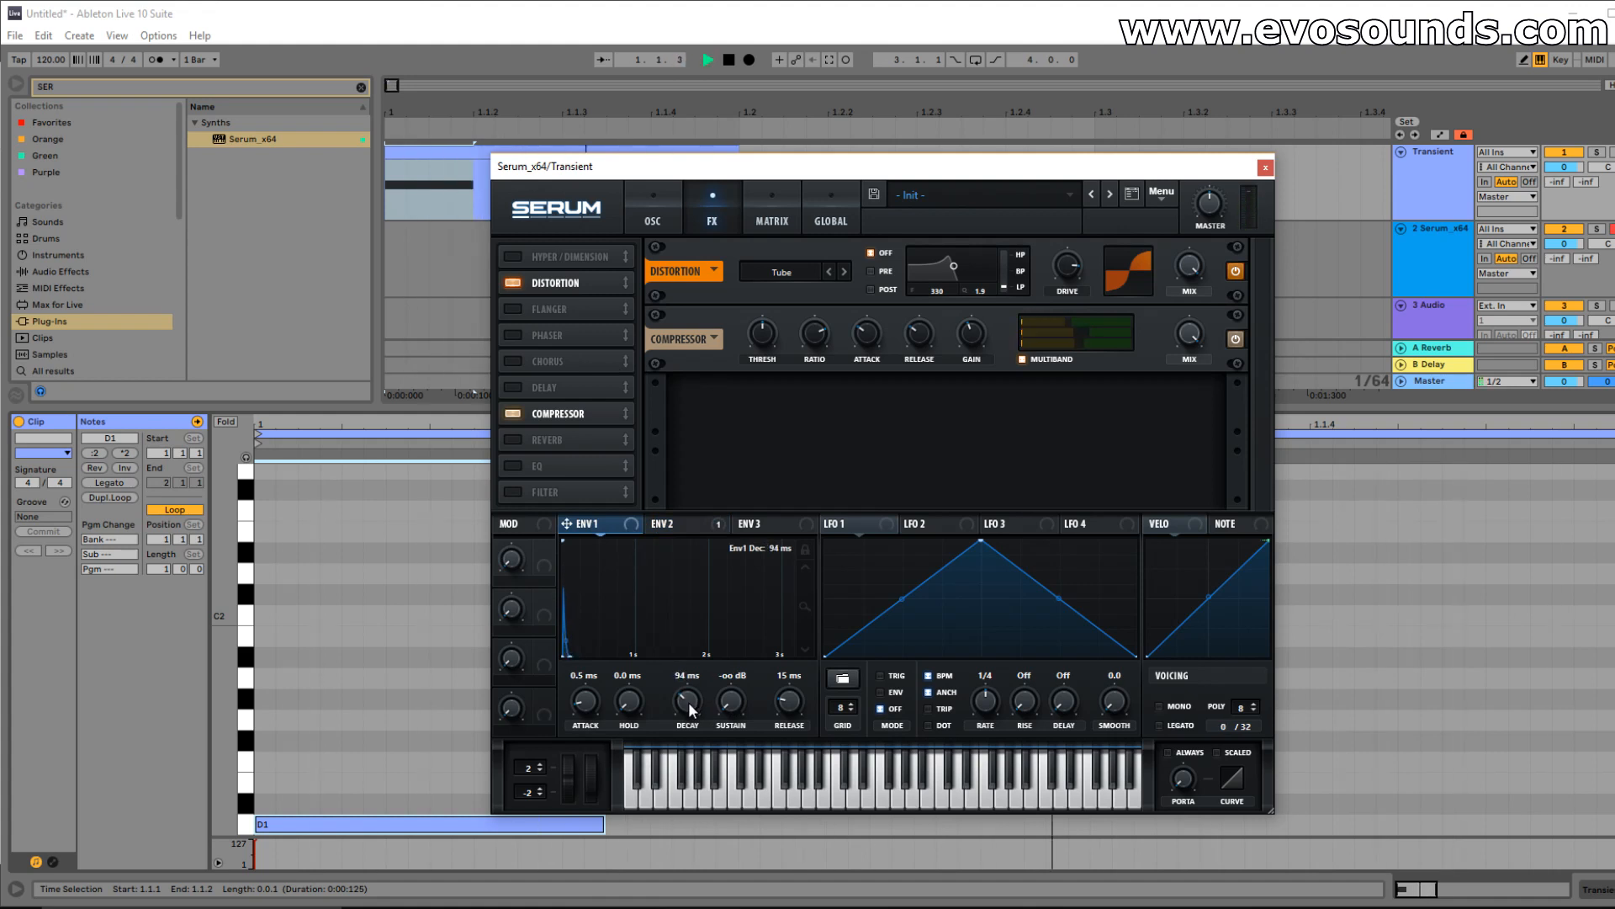
key("space")
Deepen envelope 2's pitch modulation on oscillator B to 25.
left_click(662, 212)
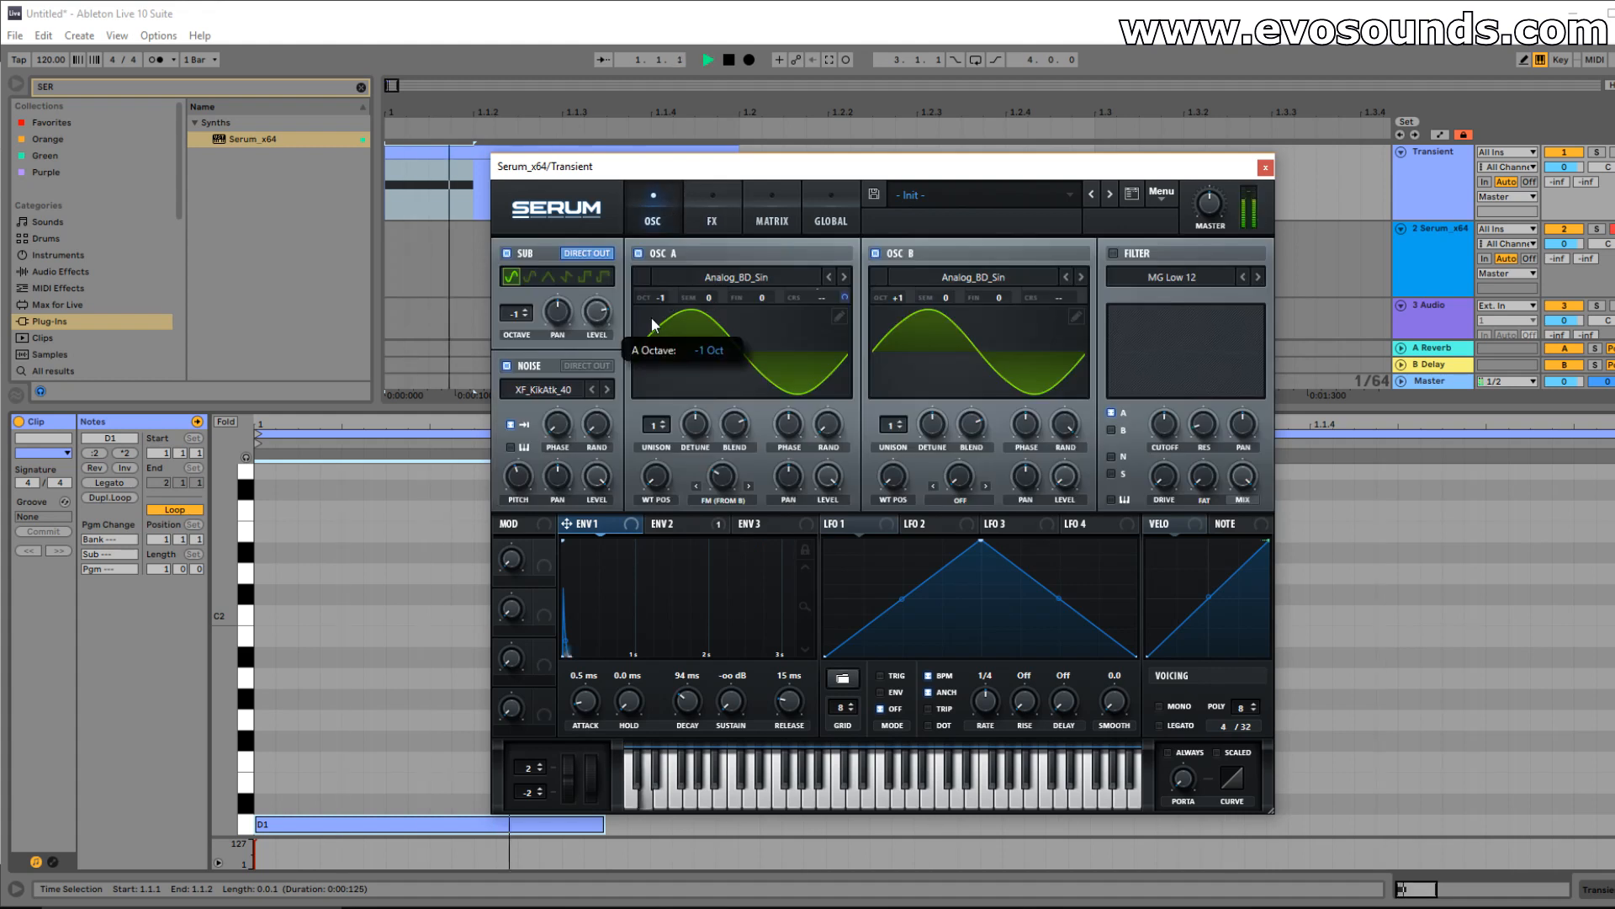
key("space")
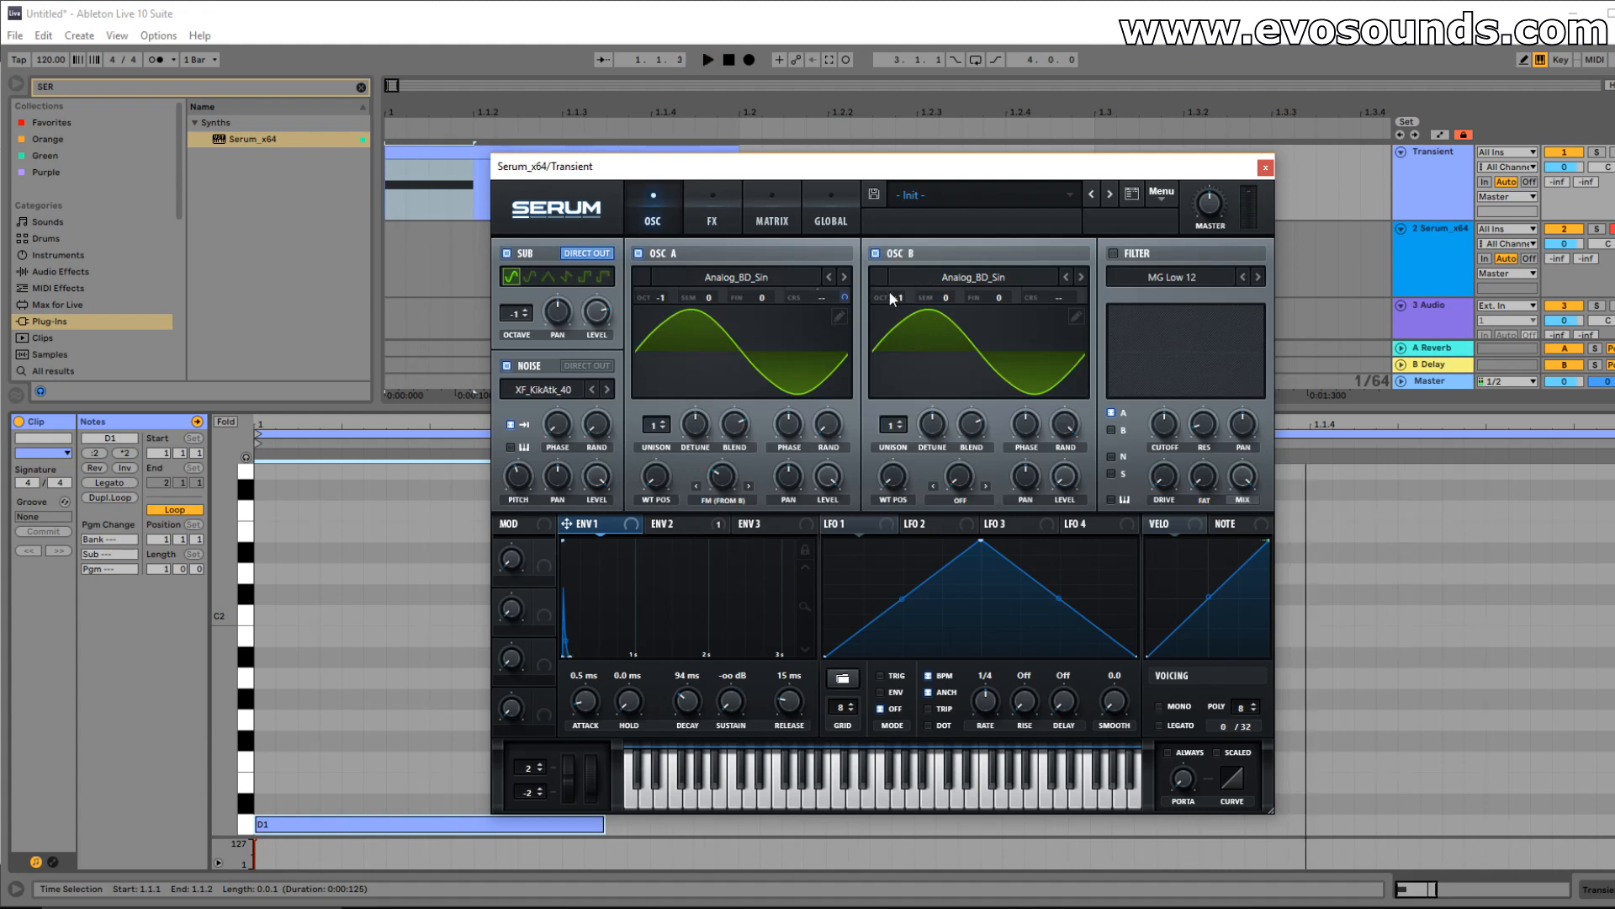
key("space")
key("space")
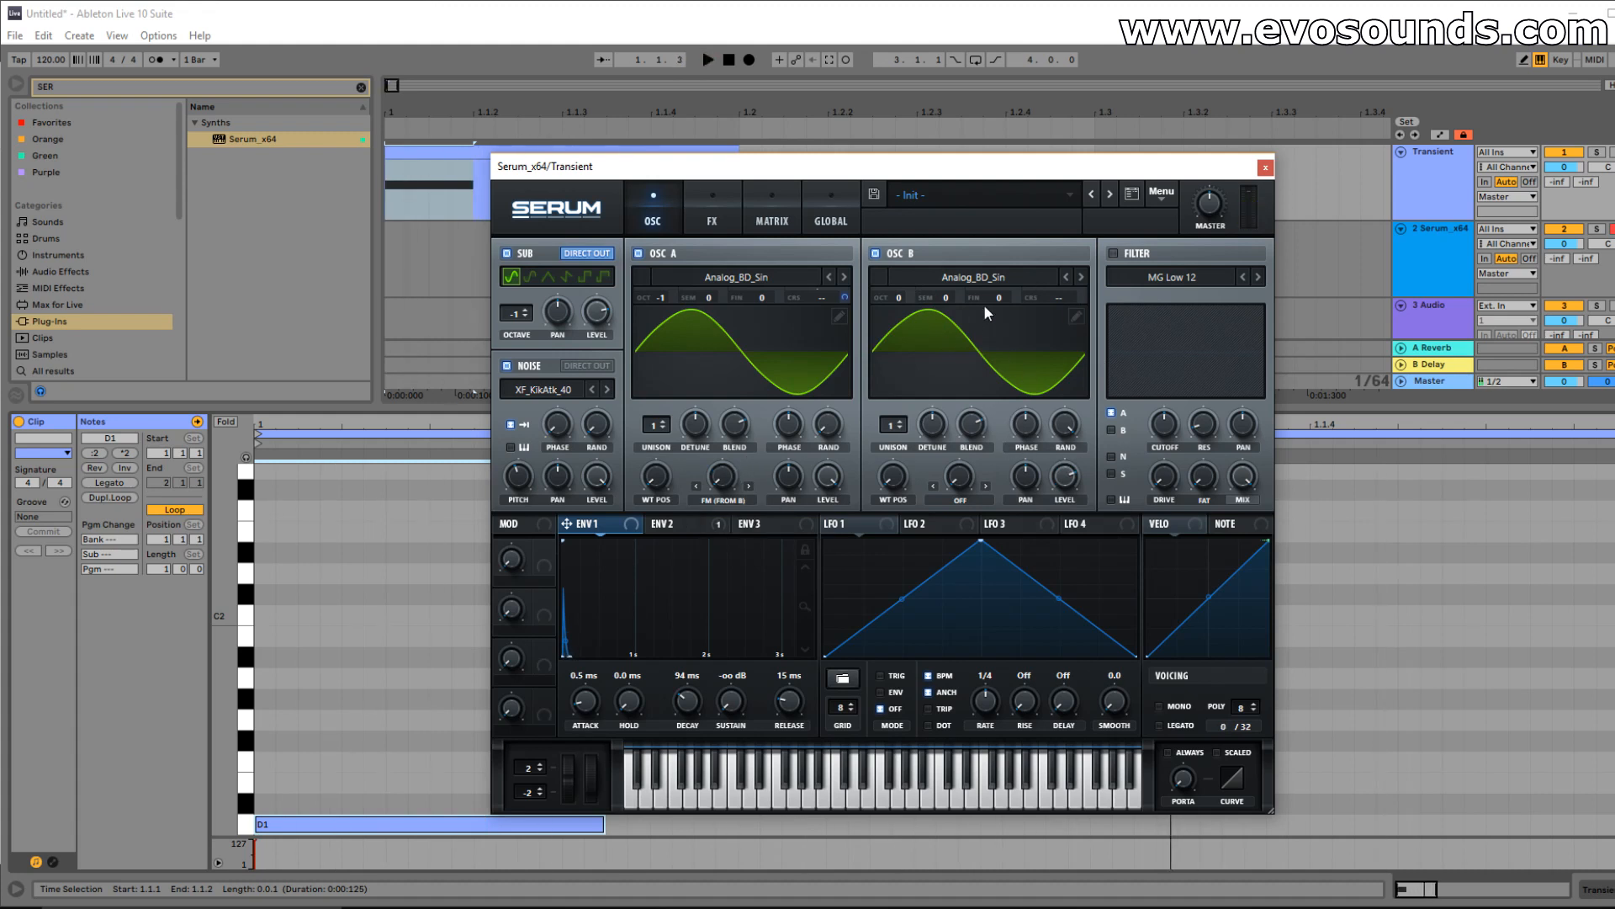
left_click(709, 530)
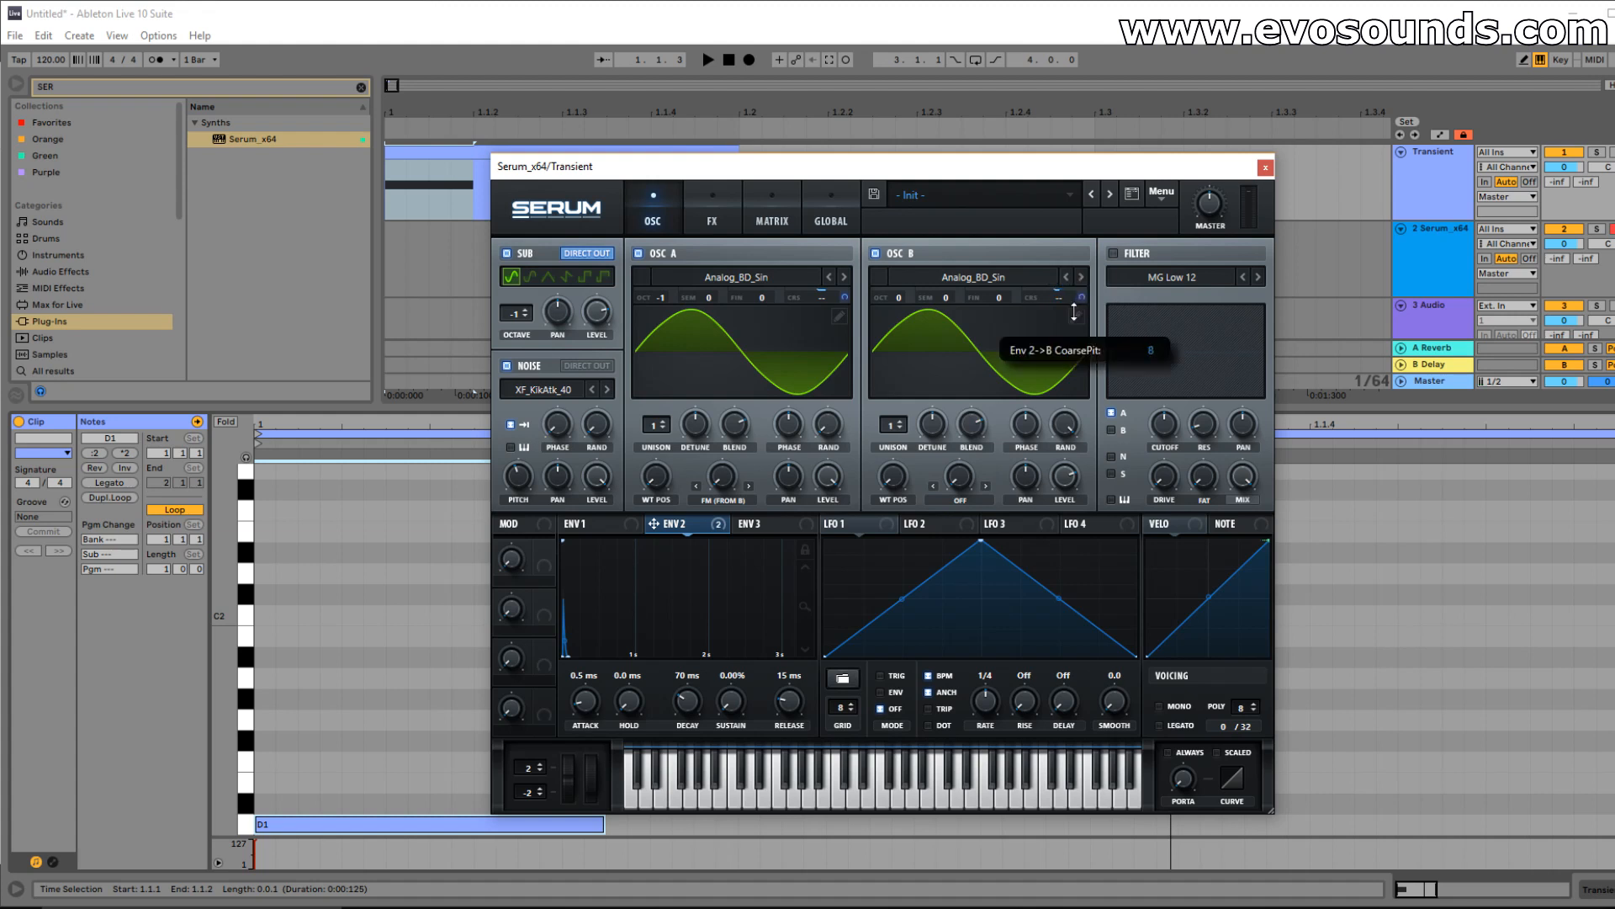
key("space")
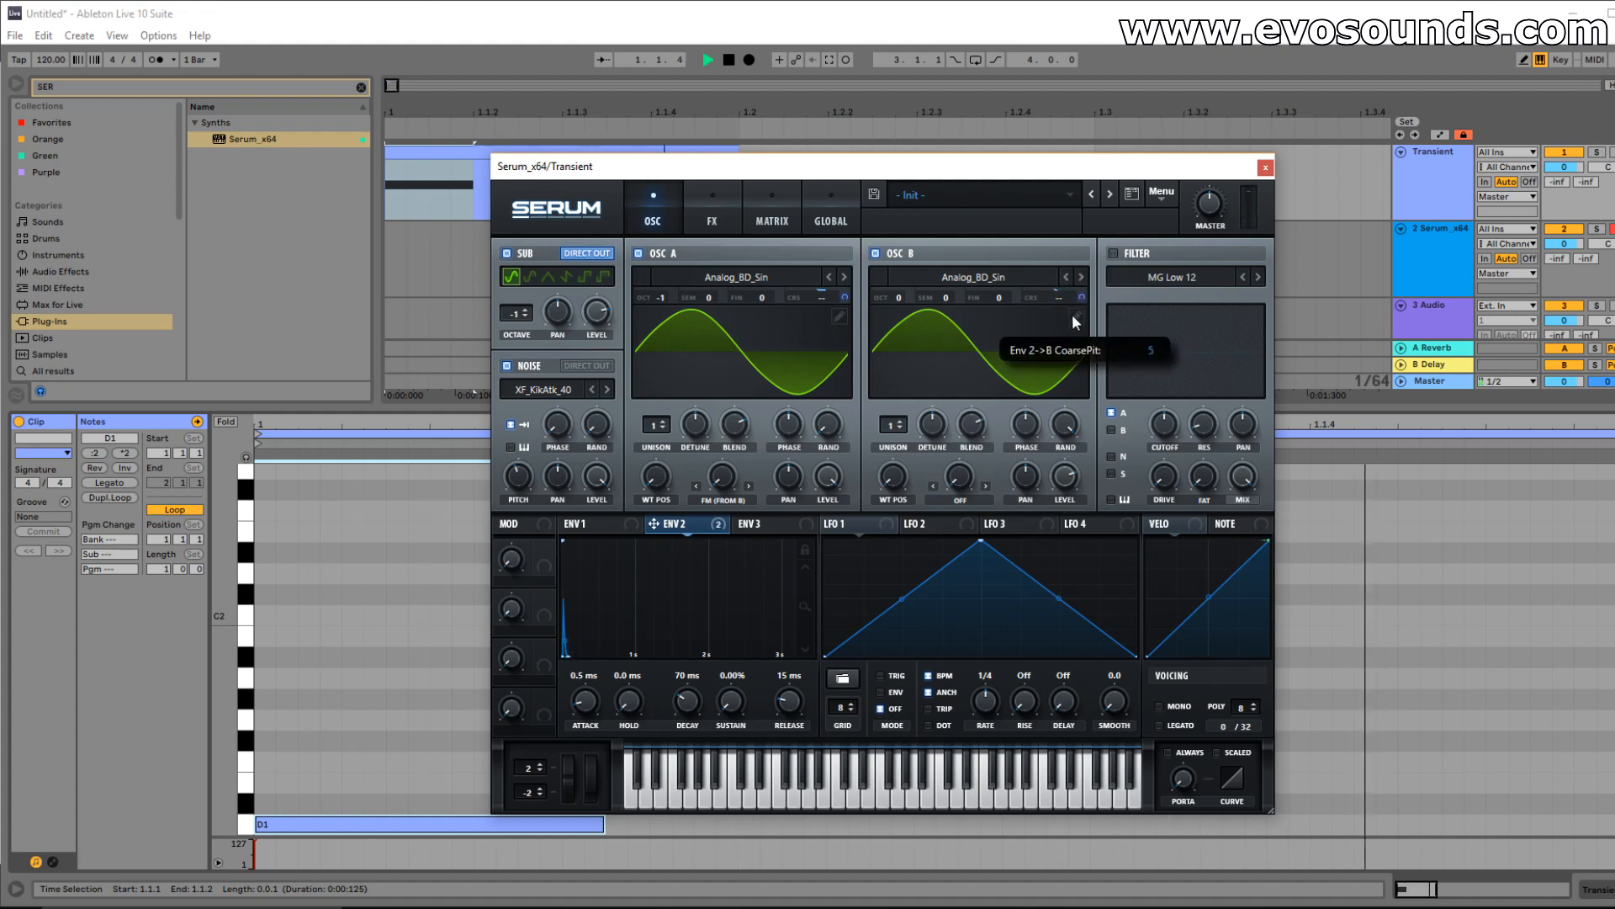
left_click_drag(1073, 313, 1087, 286)
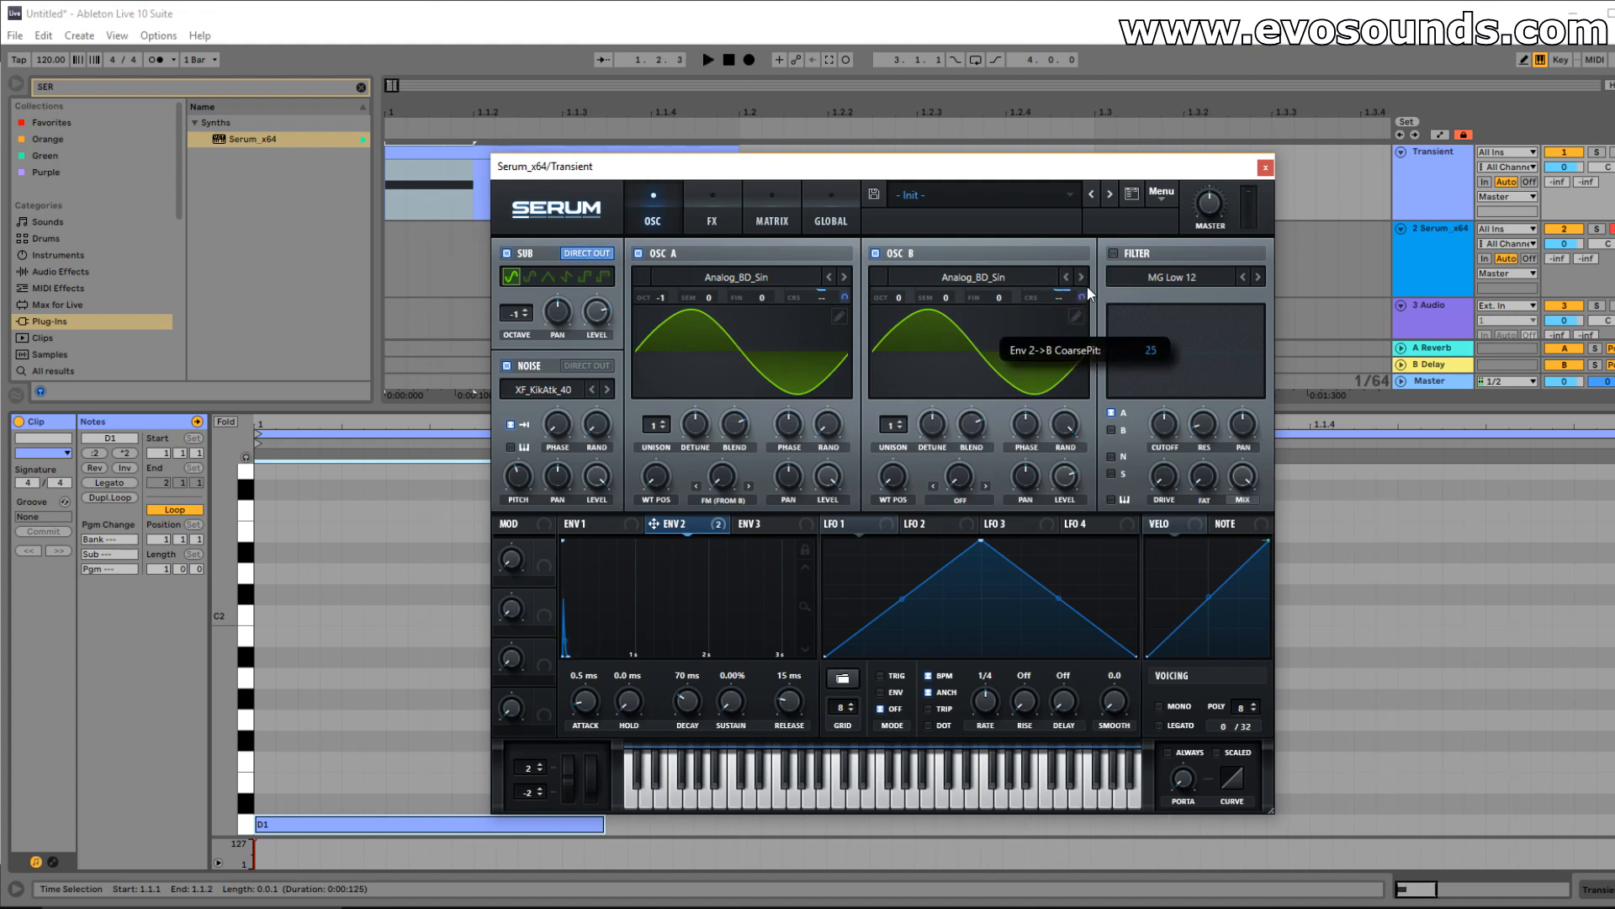
Turn oscillator A's warp off, set oscillator B phase to 283°, and raise oscillator A to octave 0.
left_click(722, 500)
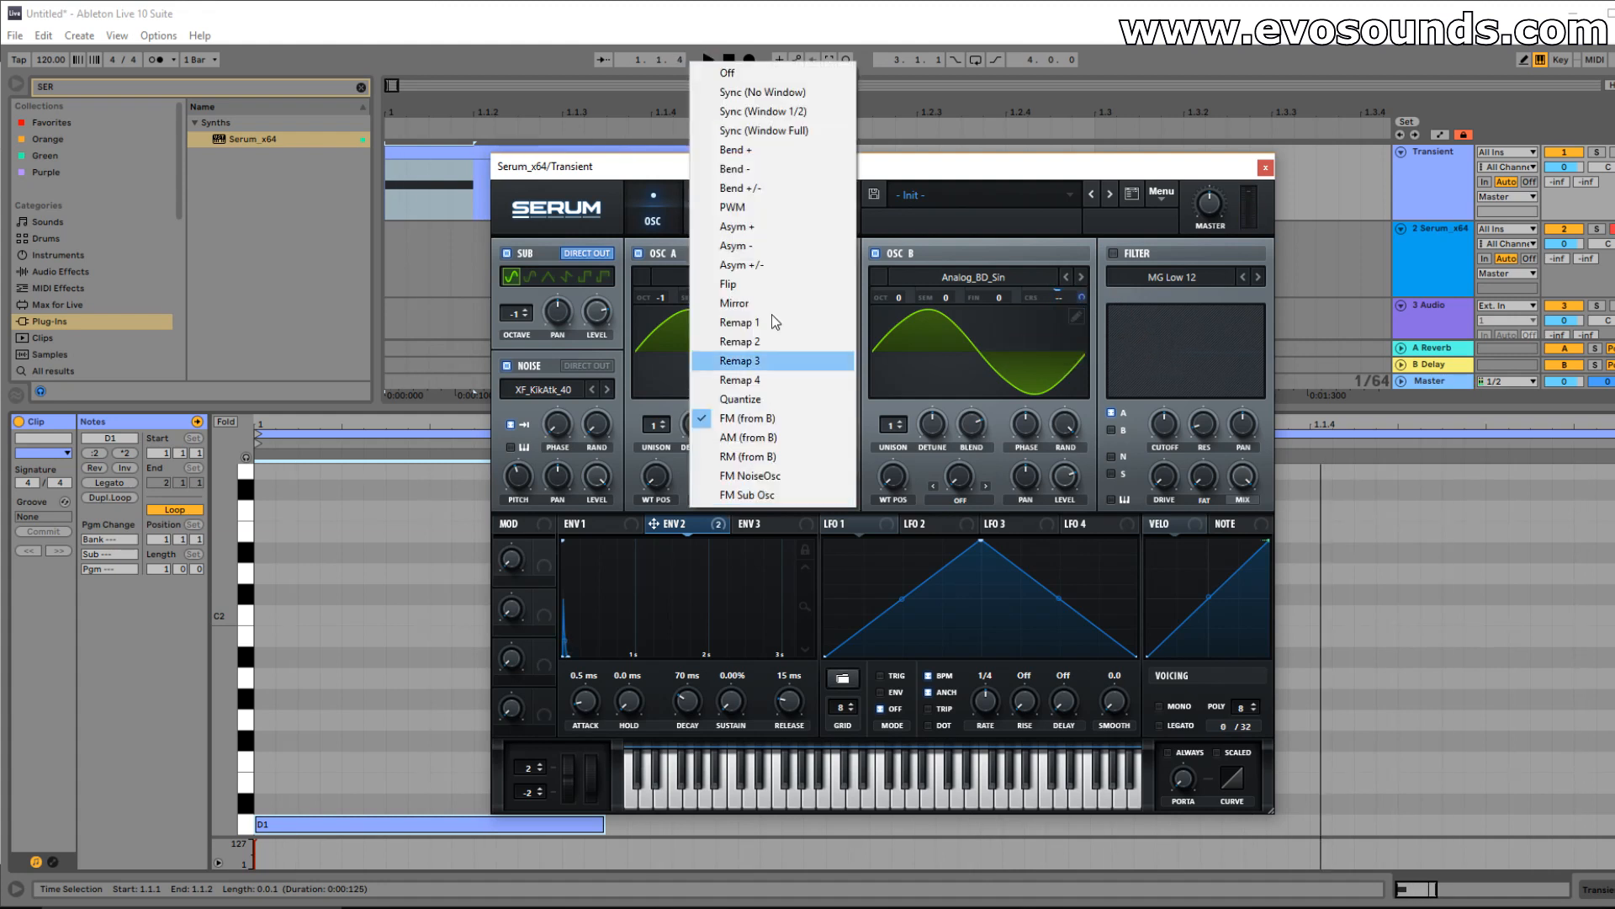
left_click(775, 78)
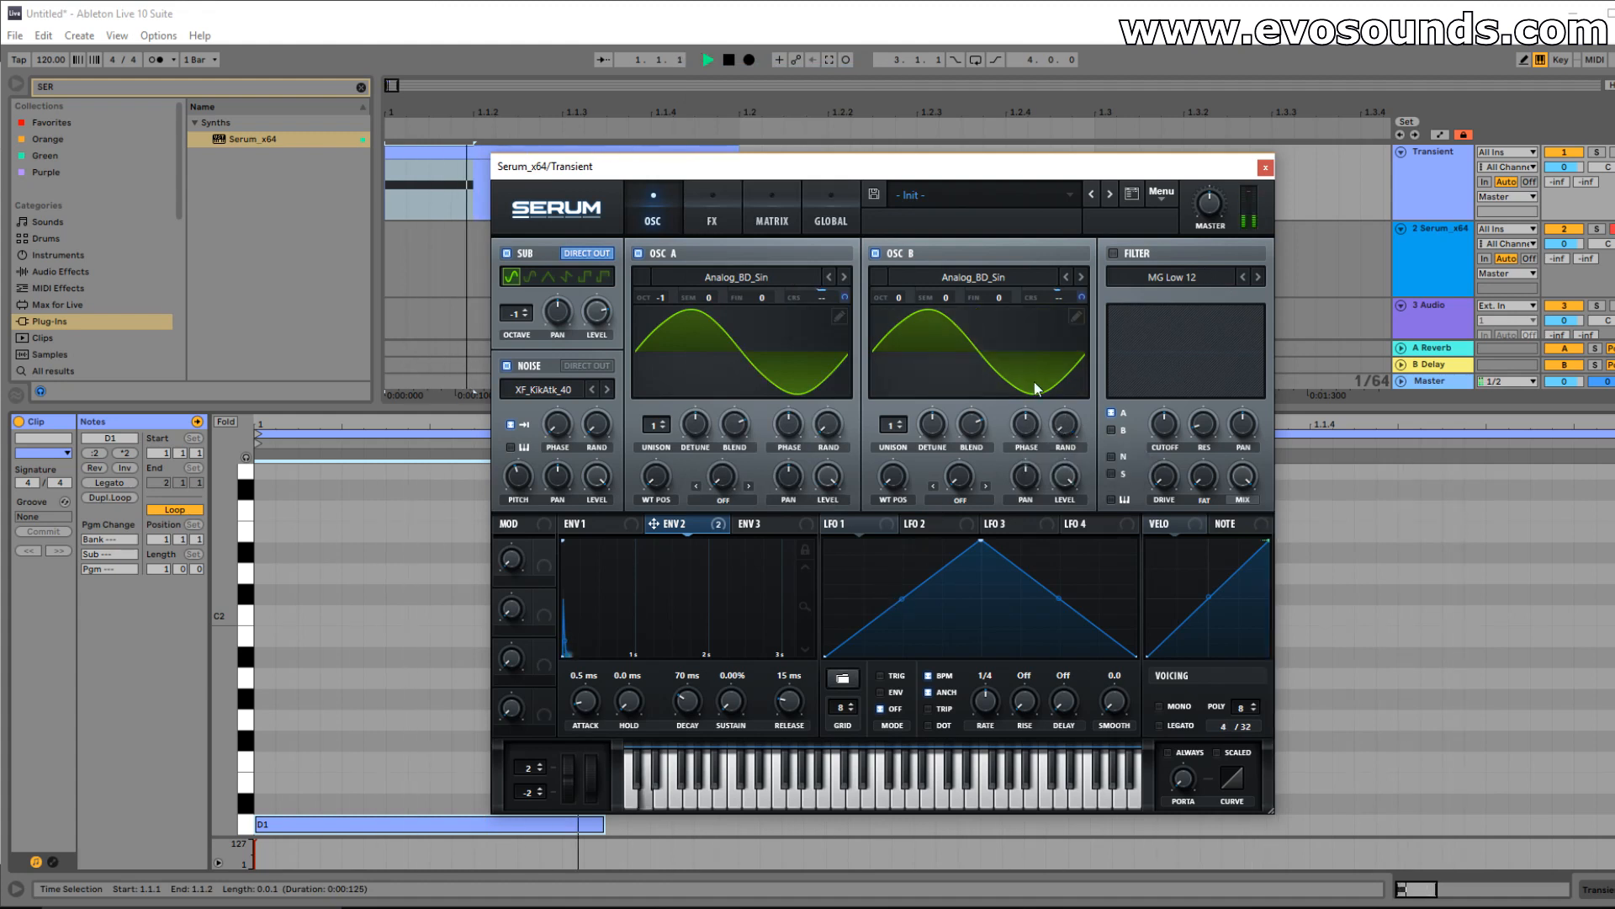
mouse_move(1020, 427)
left_mouse_down()
mouse_move(1046, 396)
mouse_move(968, 448)
left_mouse_up()
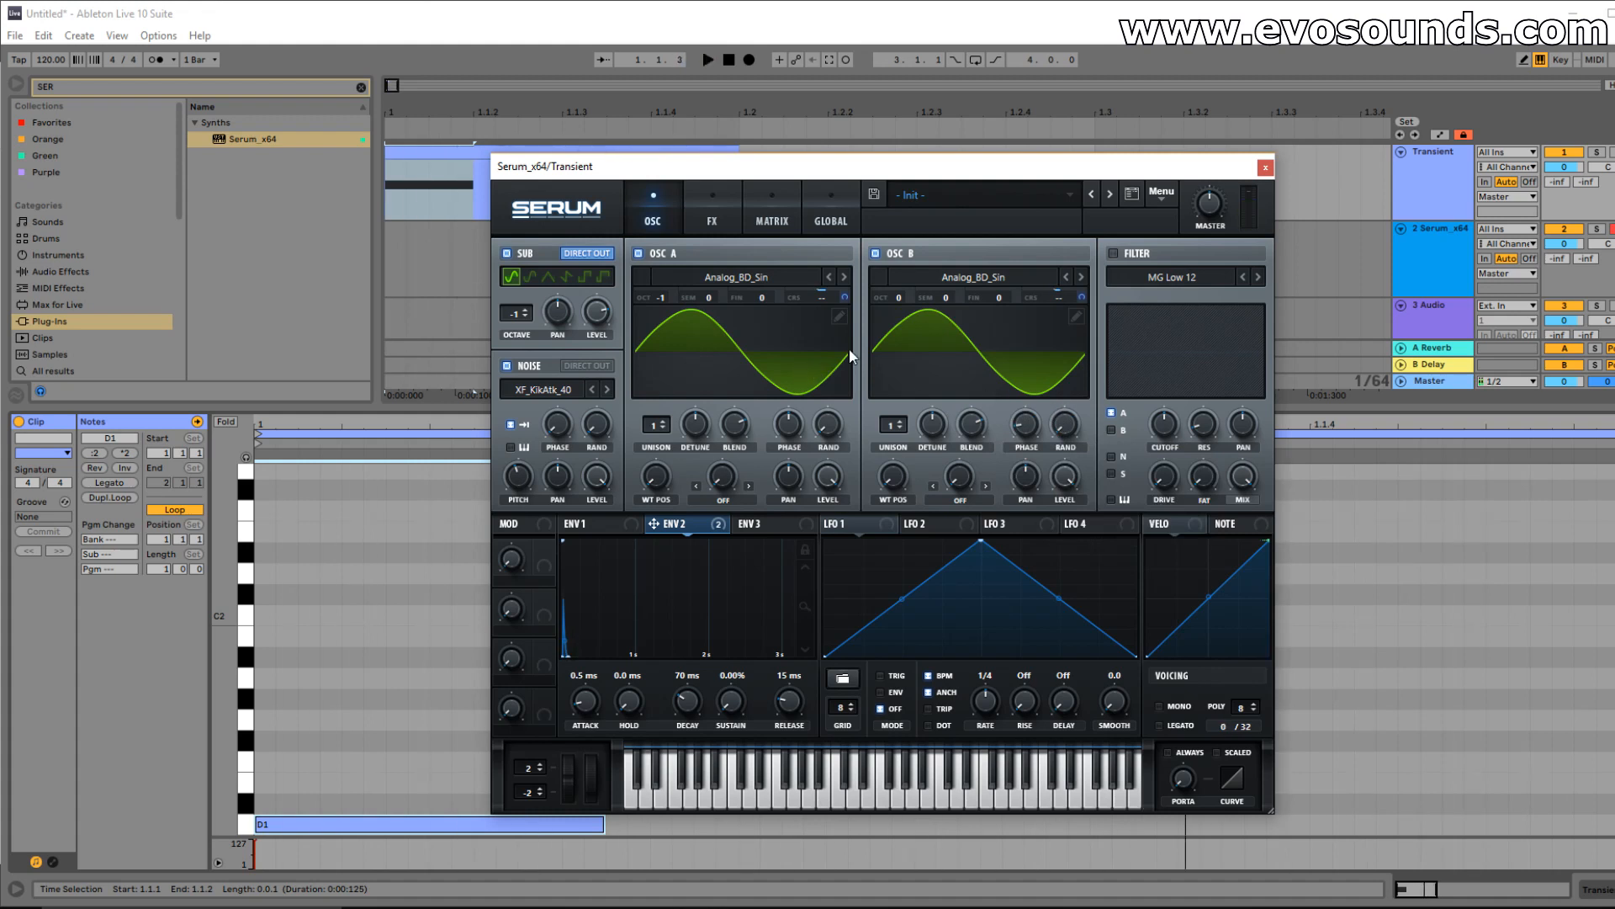
key("space")
mouse_move(661, 297)
left_mouse_down()
mouse_move(673, 288)
mouse_move(649, 321)
left_mouse_up()
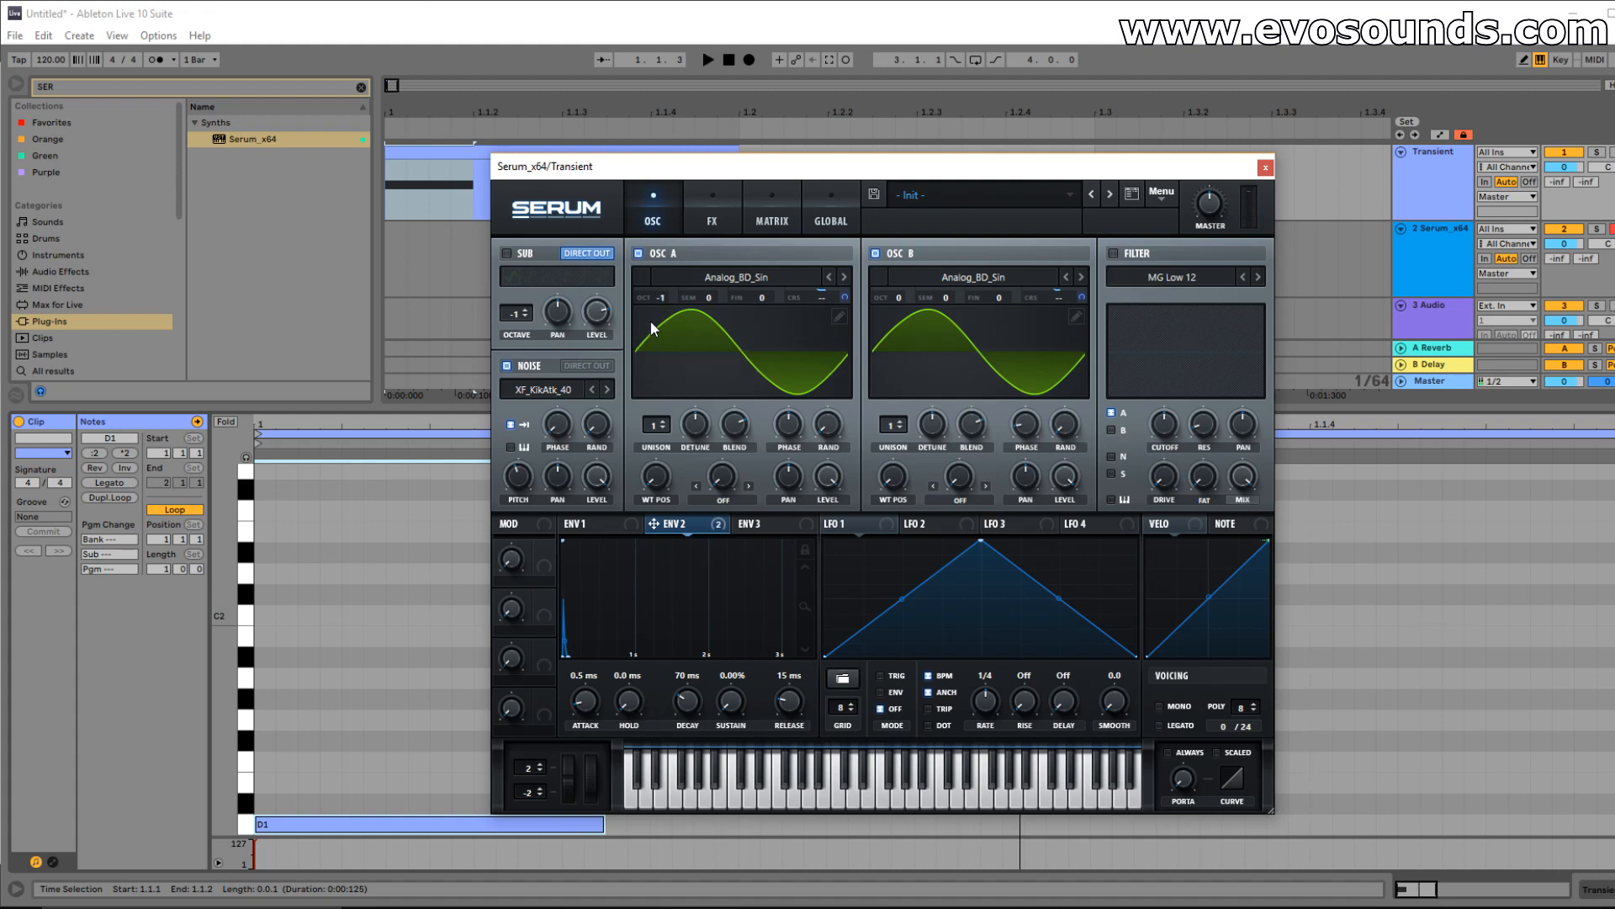
left_click(712, 215)
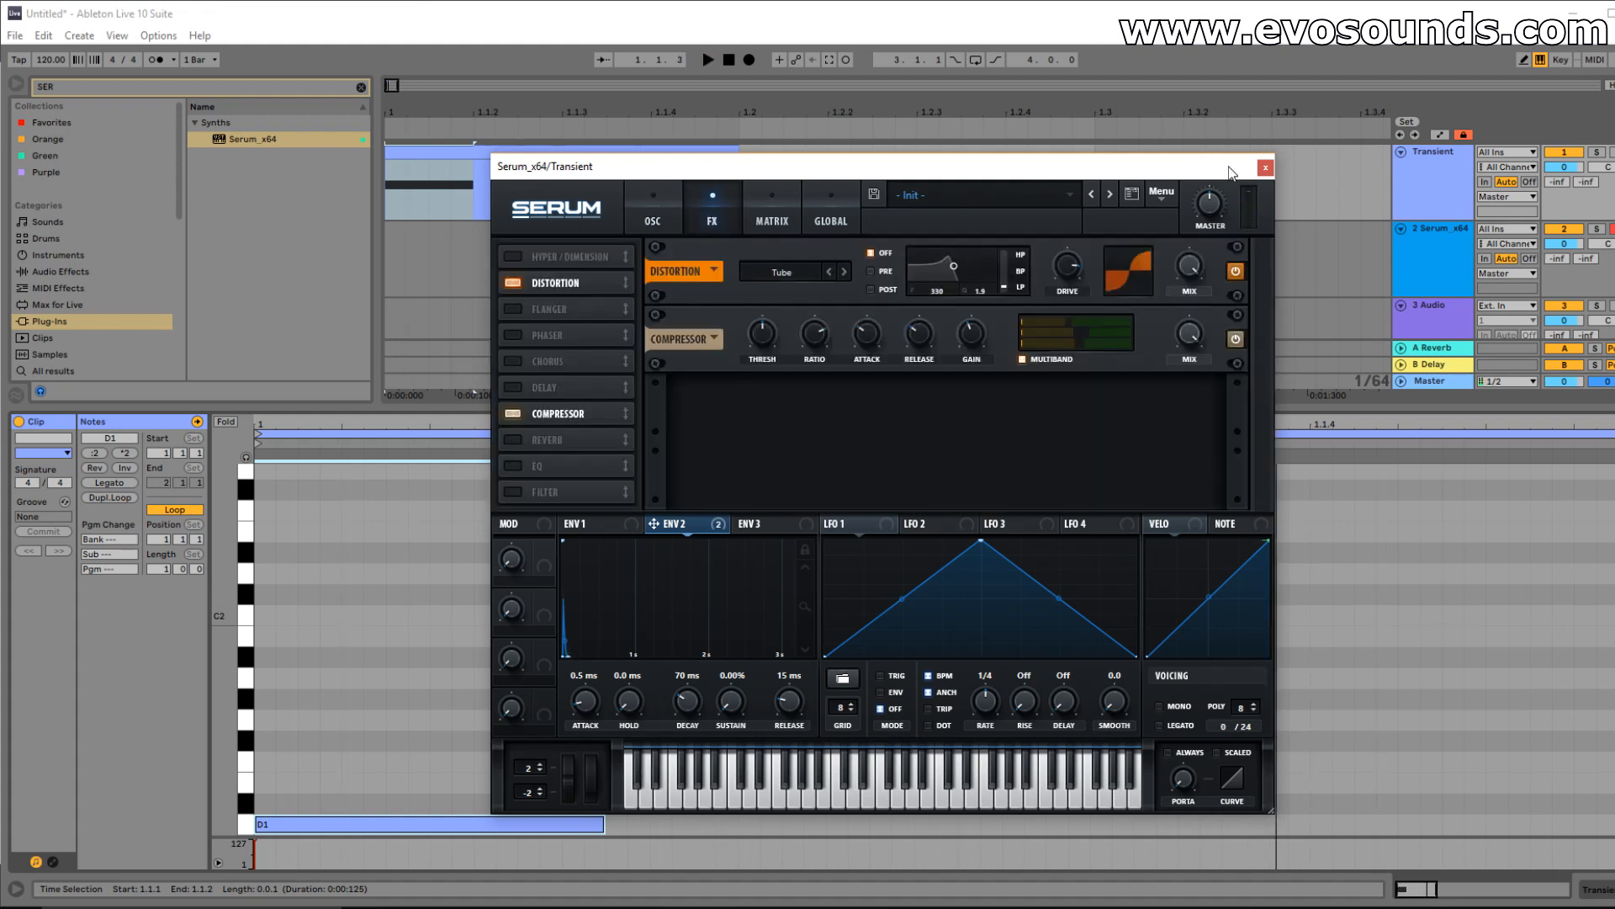
left_click(673, 211)
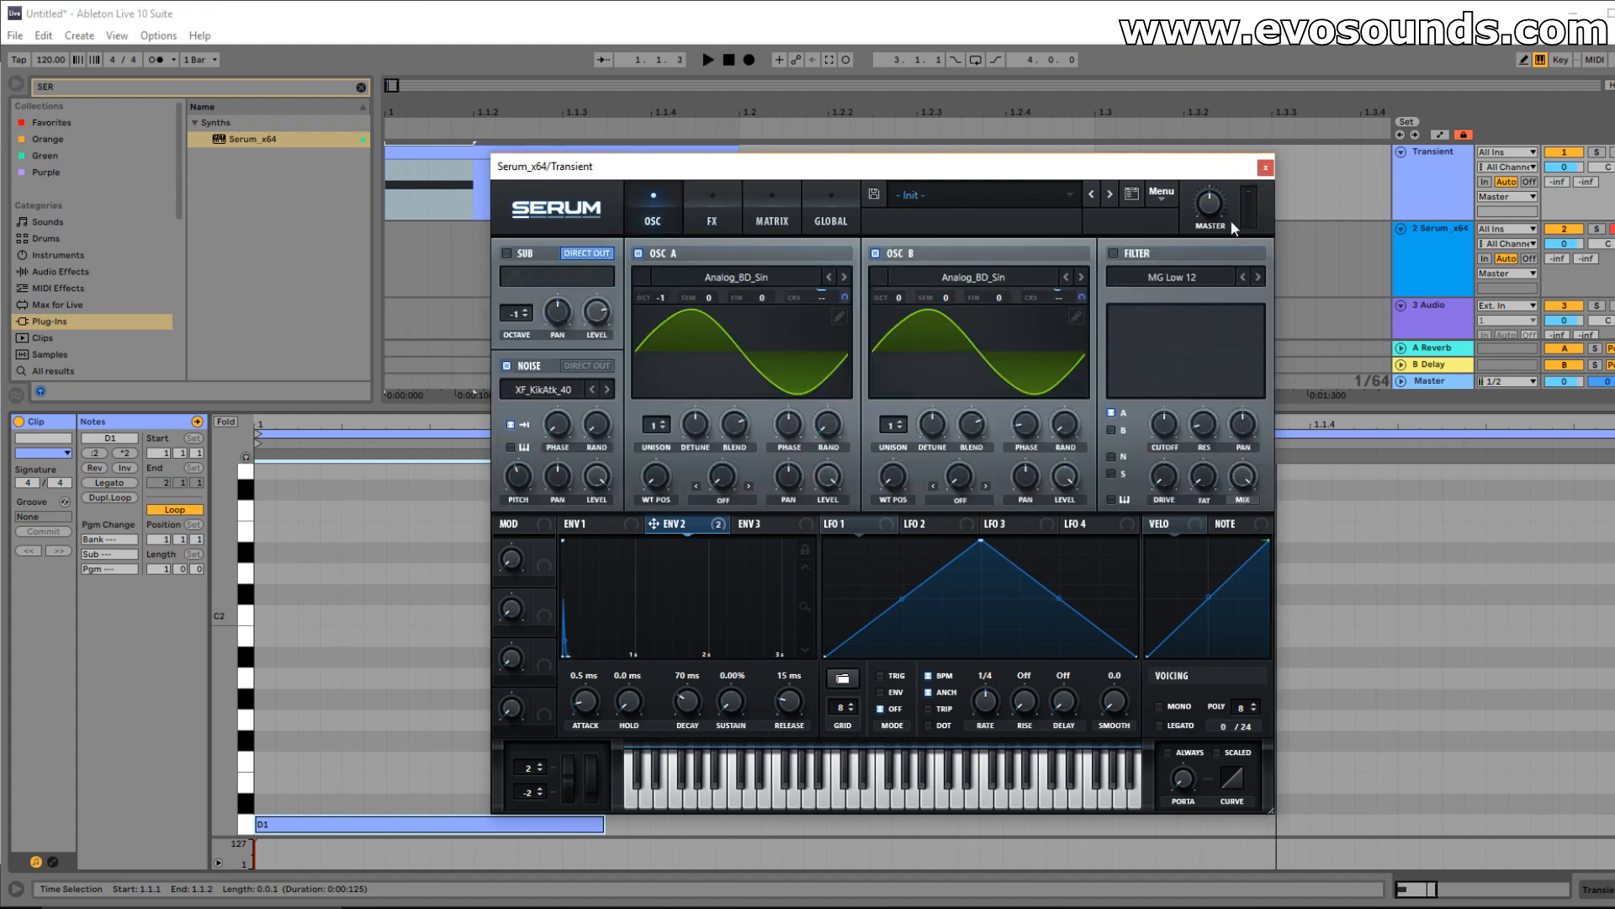
Add EQ Eight after Serum with band 1 as a low cut and an 8 dB boost near 67 Hz.
left_click(1265, 168)
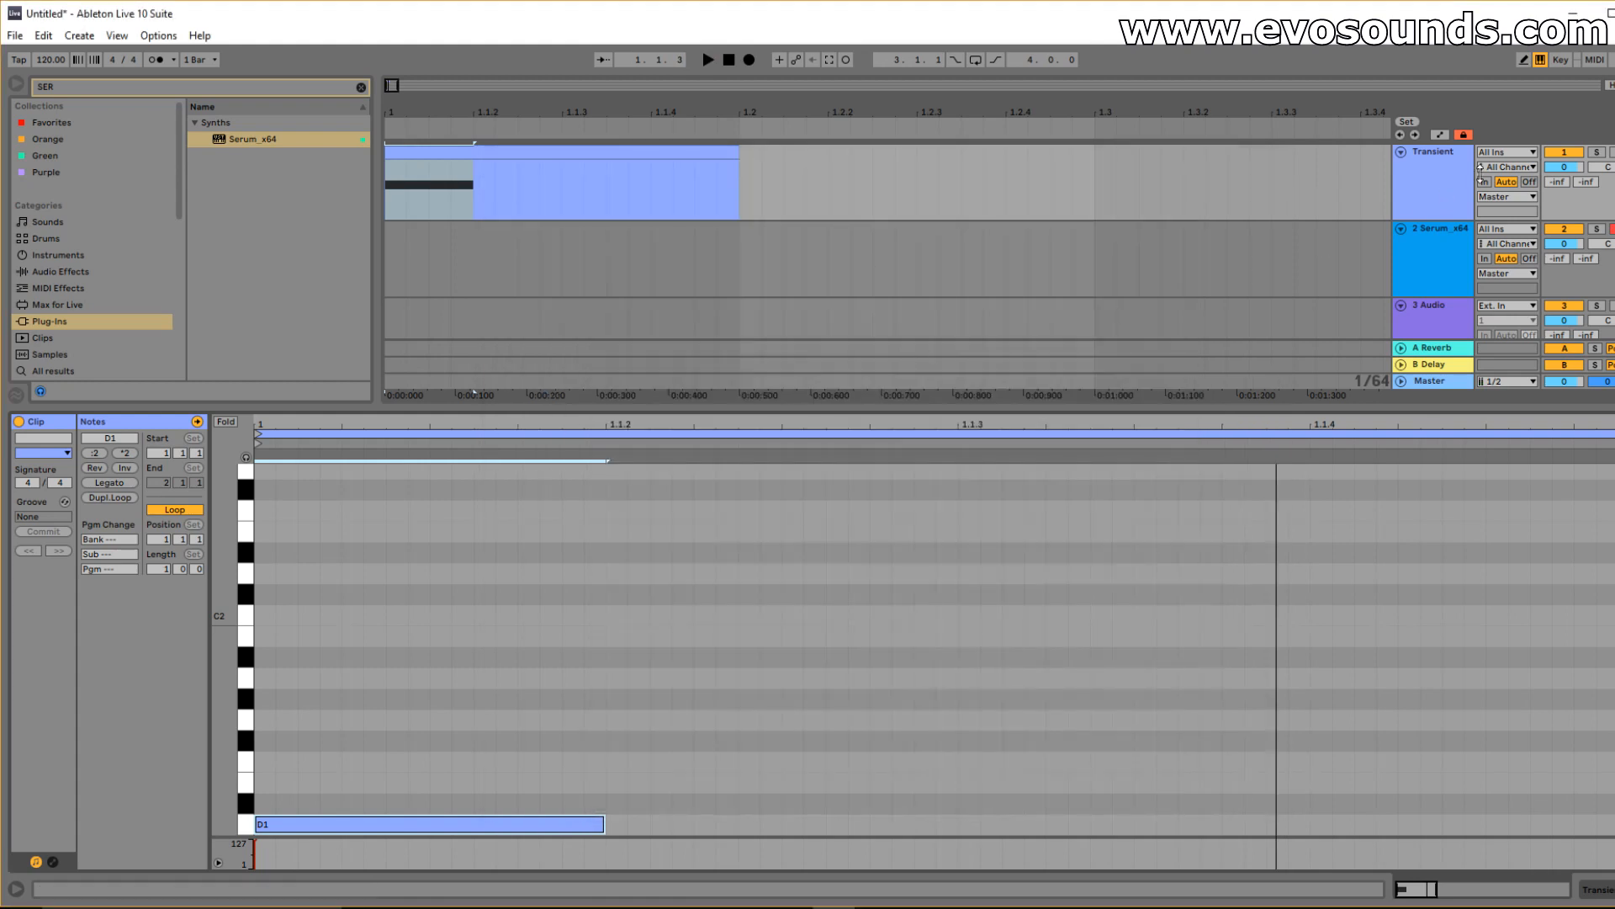
left_click(1426, 182)
left_click(95, 271)
left_click_drag(243, 155, 289, 750)
key("space")
key("space")
left_click(225, 848)
left_click(227, 755)
key("space")
key("space")
key("space")
key("space")
key("space")
key("space")
key("space")
key("space")
key("space")
key("space")
key("space")
key("space")
key("space")
key("space")
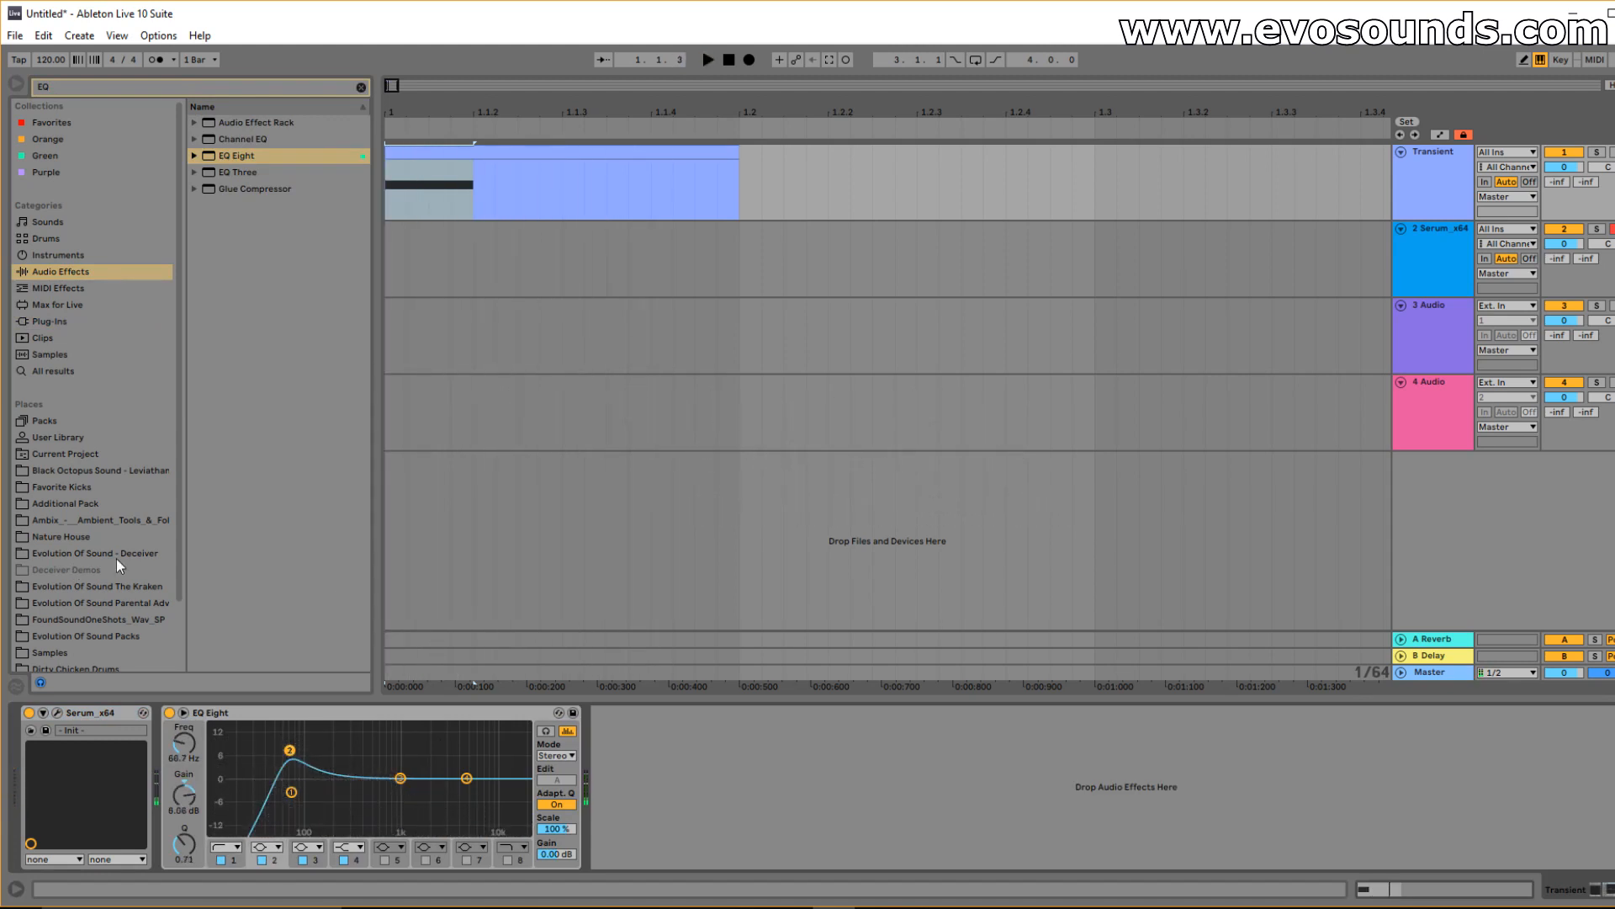
Search the browser for 'drum' and add Drum Buss after EQ Eight.
left_click(361, 86)
type("dum")
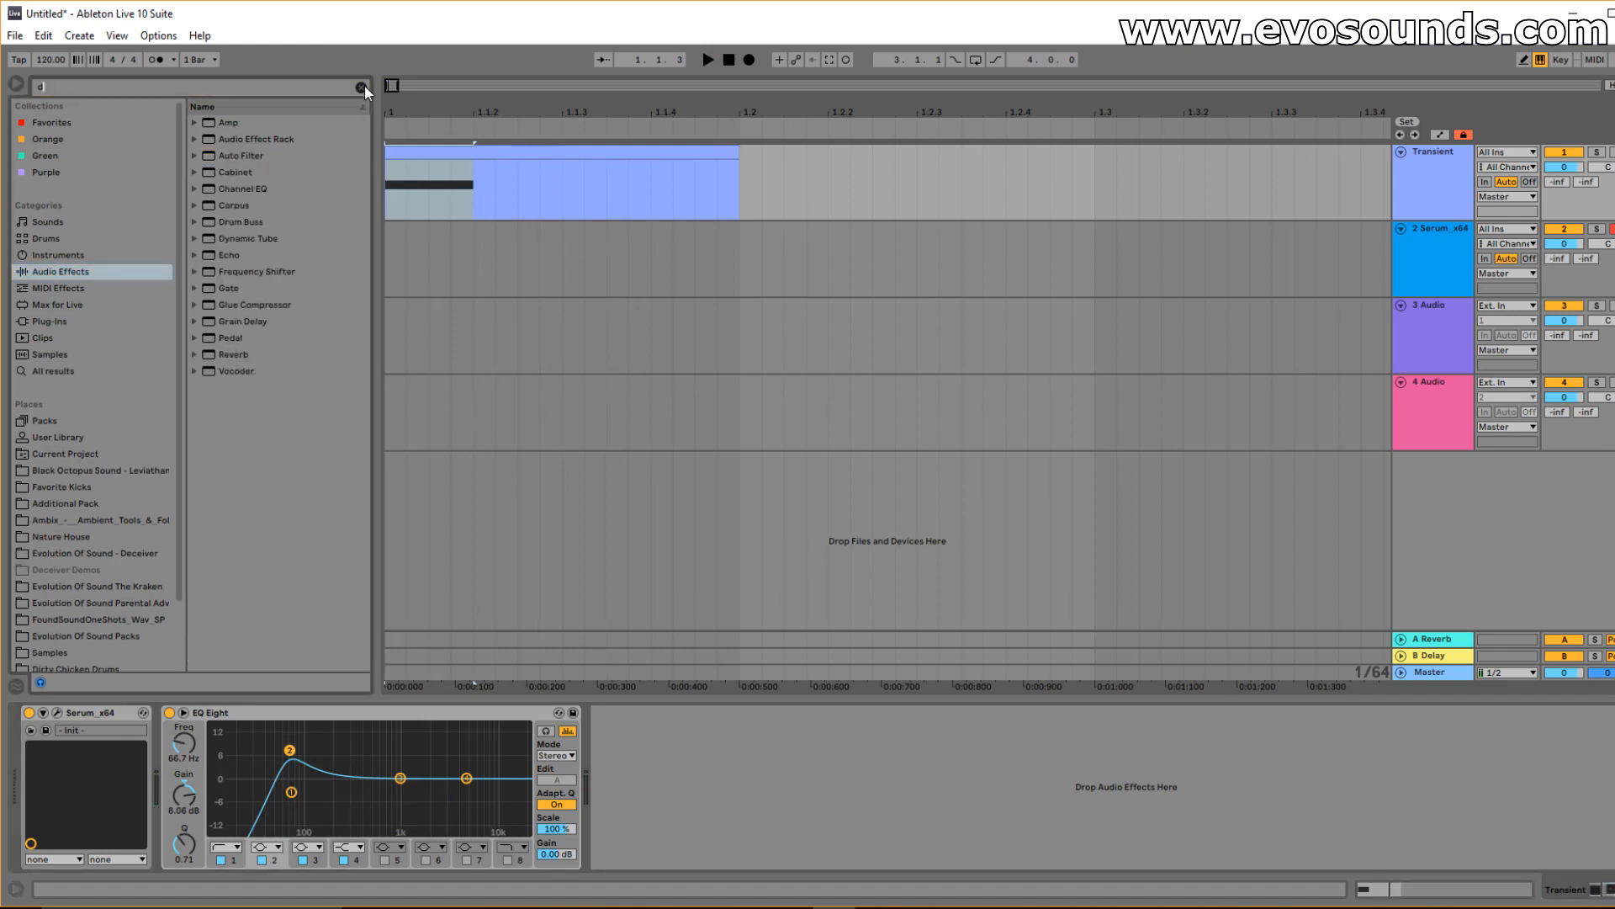
key("BackSpace")
key("BackSpace")
type("rum")
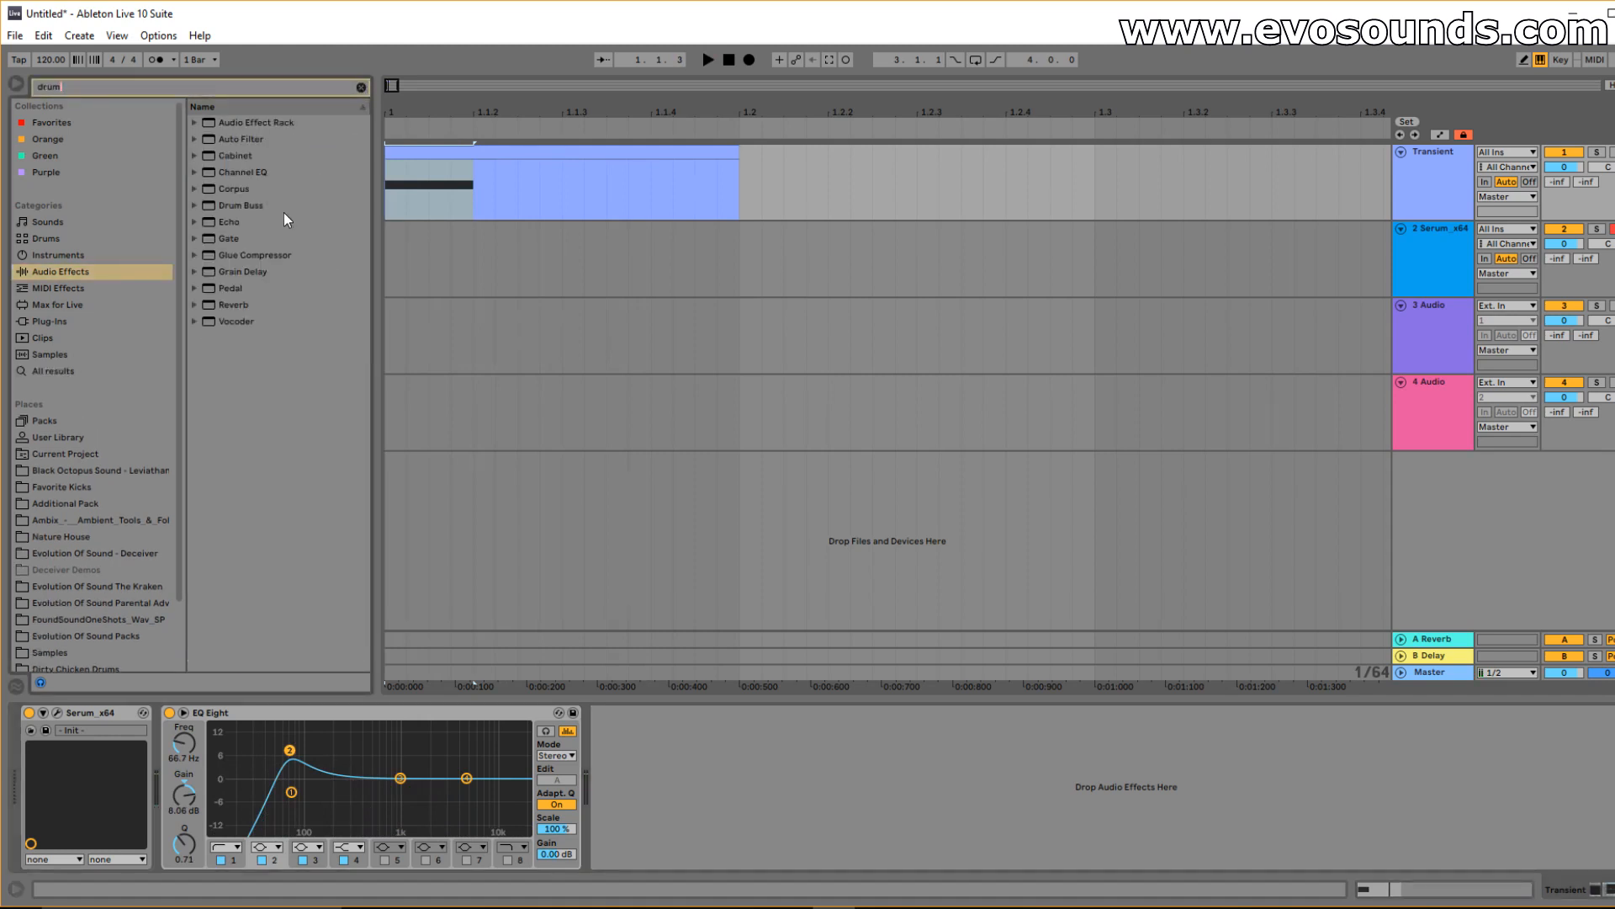
left_click_drag(656, 788, 674, 819)
key("space")
key("space")
key("space")
key("space")
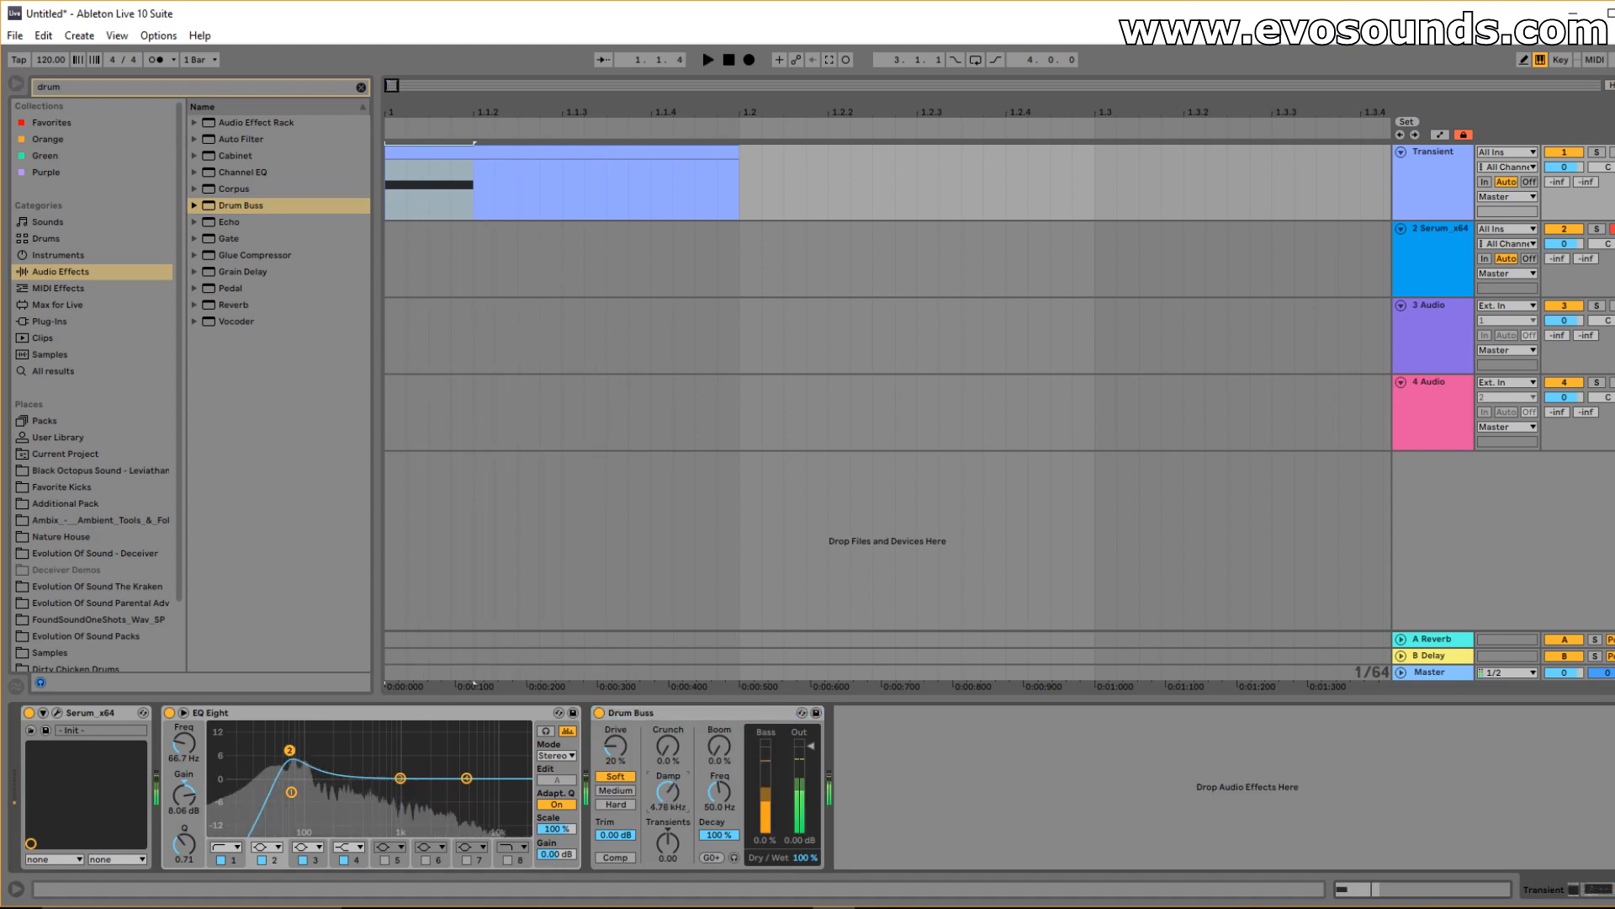
key("space")
Turn on Drum Buss compression, set Damp to 1.87 kHz, and move EQ Eight after it.
left_click(627, 854)
left_click_drag(677, 792, 676, 801)
key("space")
left_click_drag(461, 715, 827, 729)
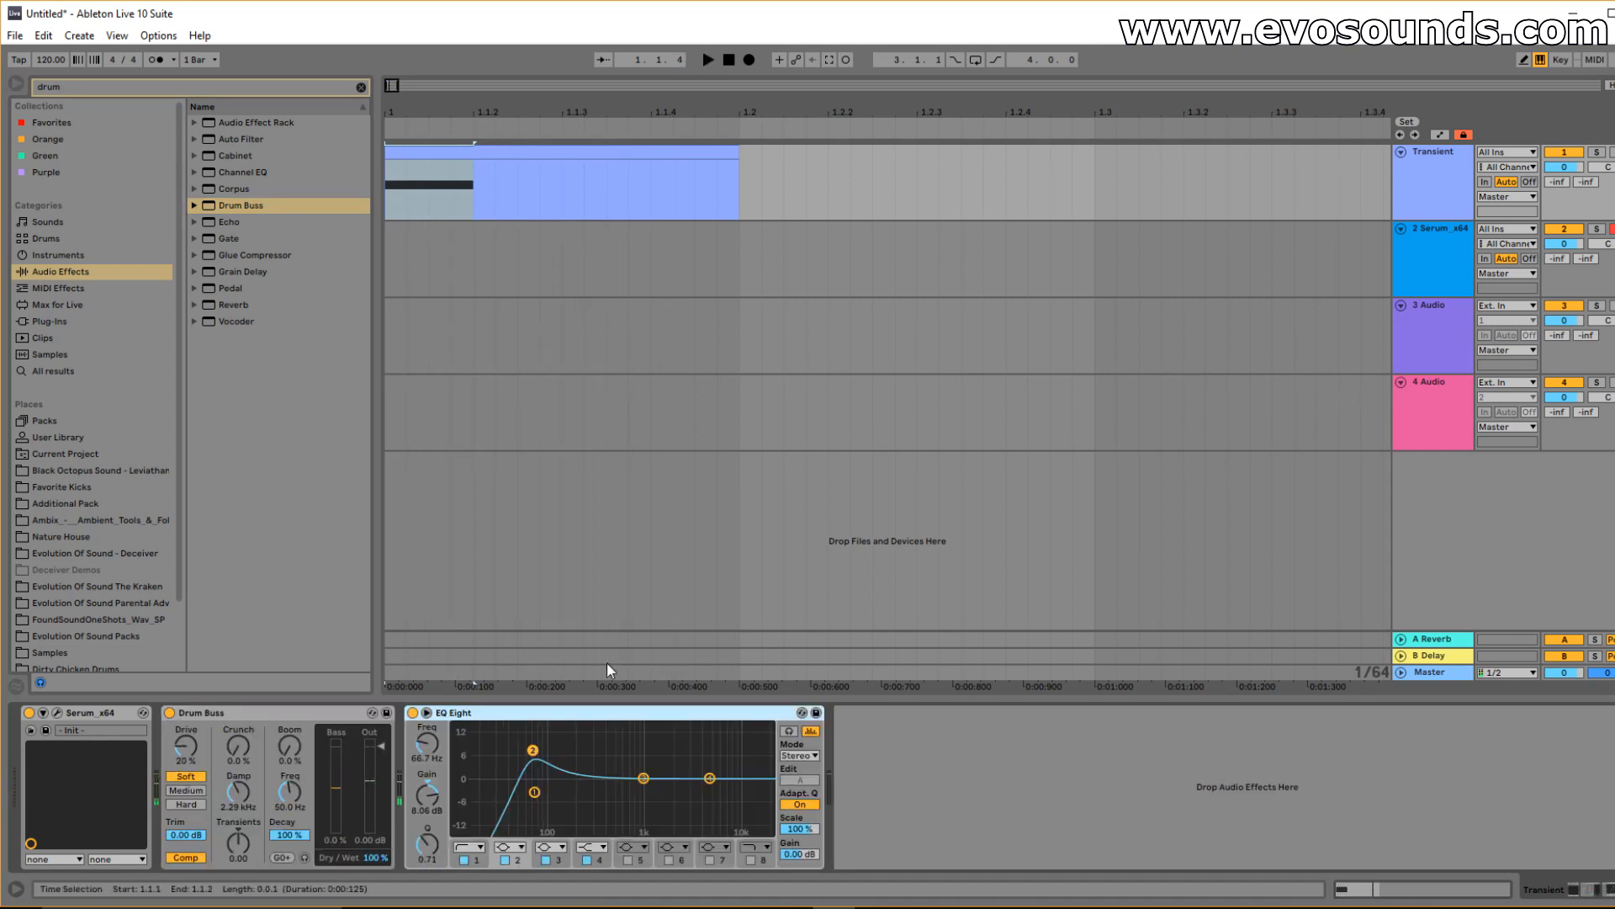
key("space")
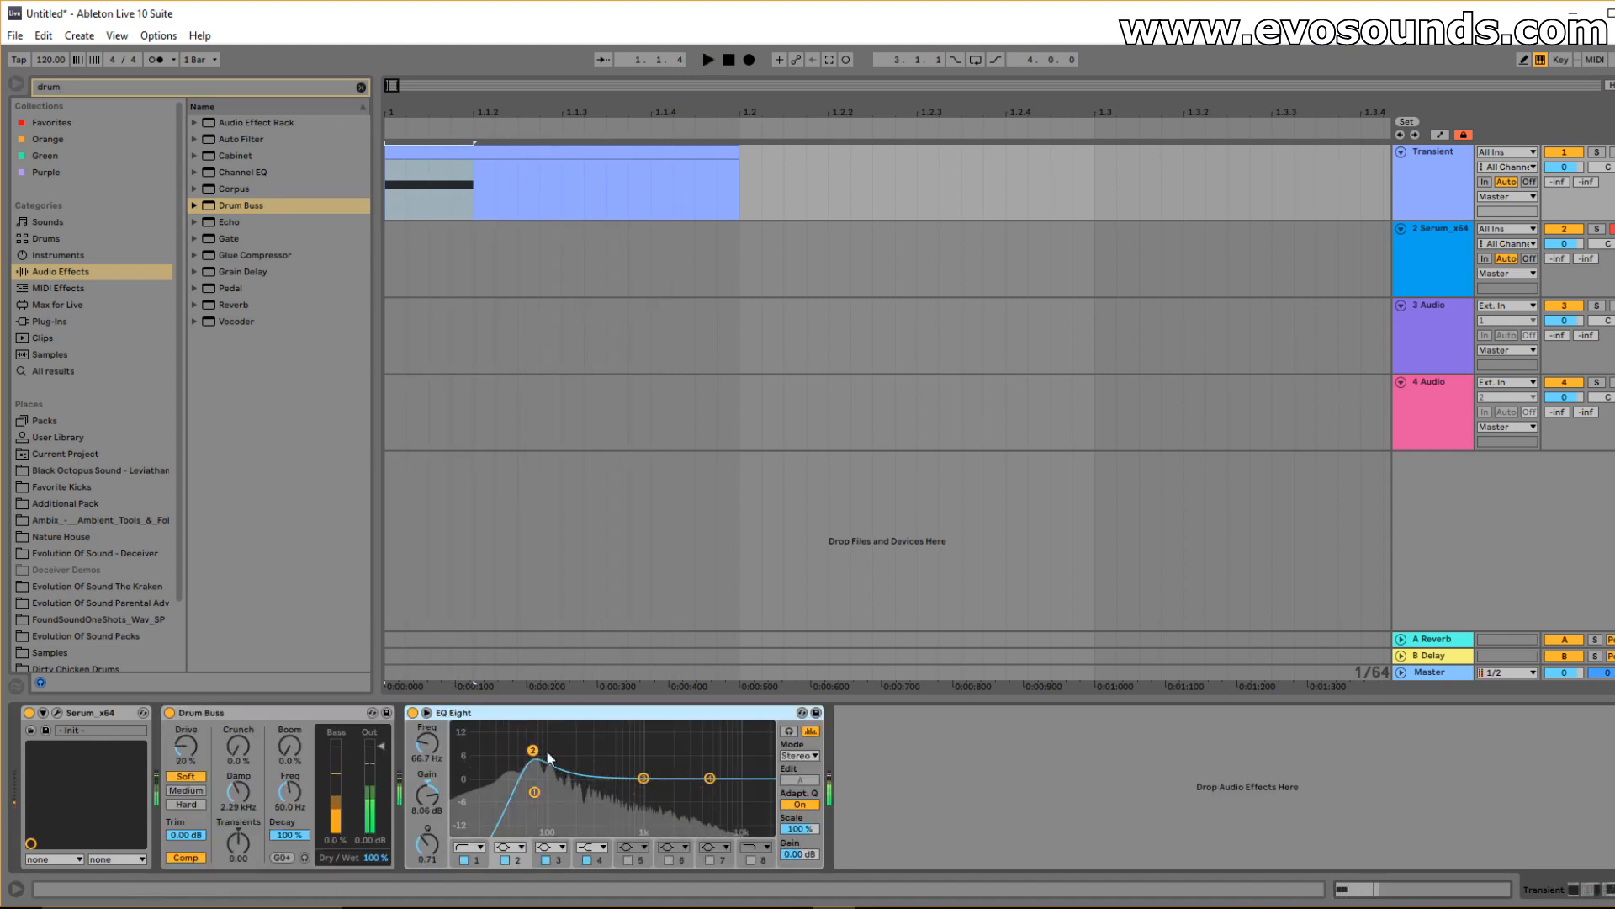
key("space")
key("space")
key("space")
key("space")
key("space")
key("space")
mouse_move(241, 792)
left_mouse_down()
mouse_move(241, 833)
mouse_move(240, 802)
left_mouse_up()
Try Drum Buss transients at 0.21, then reset the transient amount to 0.00.
key("space")
key("space")
key("space")
key("space")
key("space")
key("space")
key("space")
key("space")
key("space")
key("space")
key("space")
key("space")
left_click(233, 842)
left_click_drag(232, 841, 232, 824)
key("space")
key("space")
key("space")
key("space")
key("Tab")
key("space")
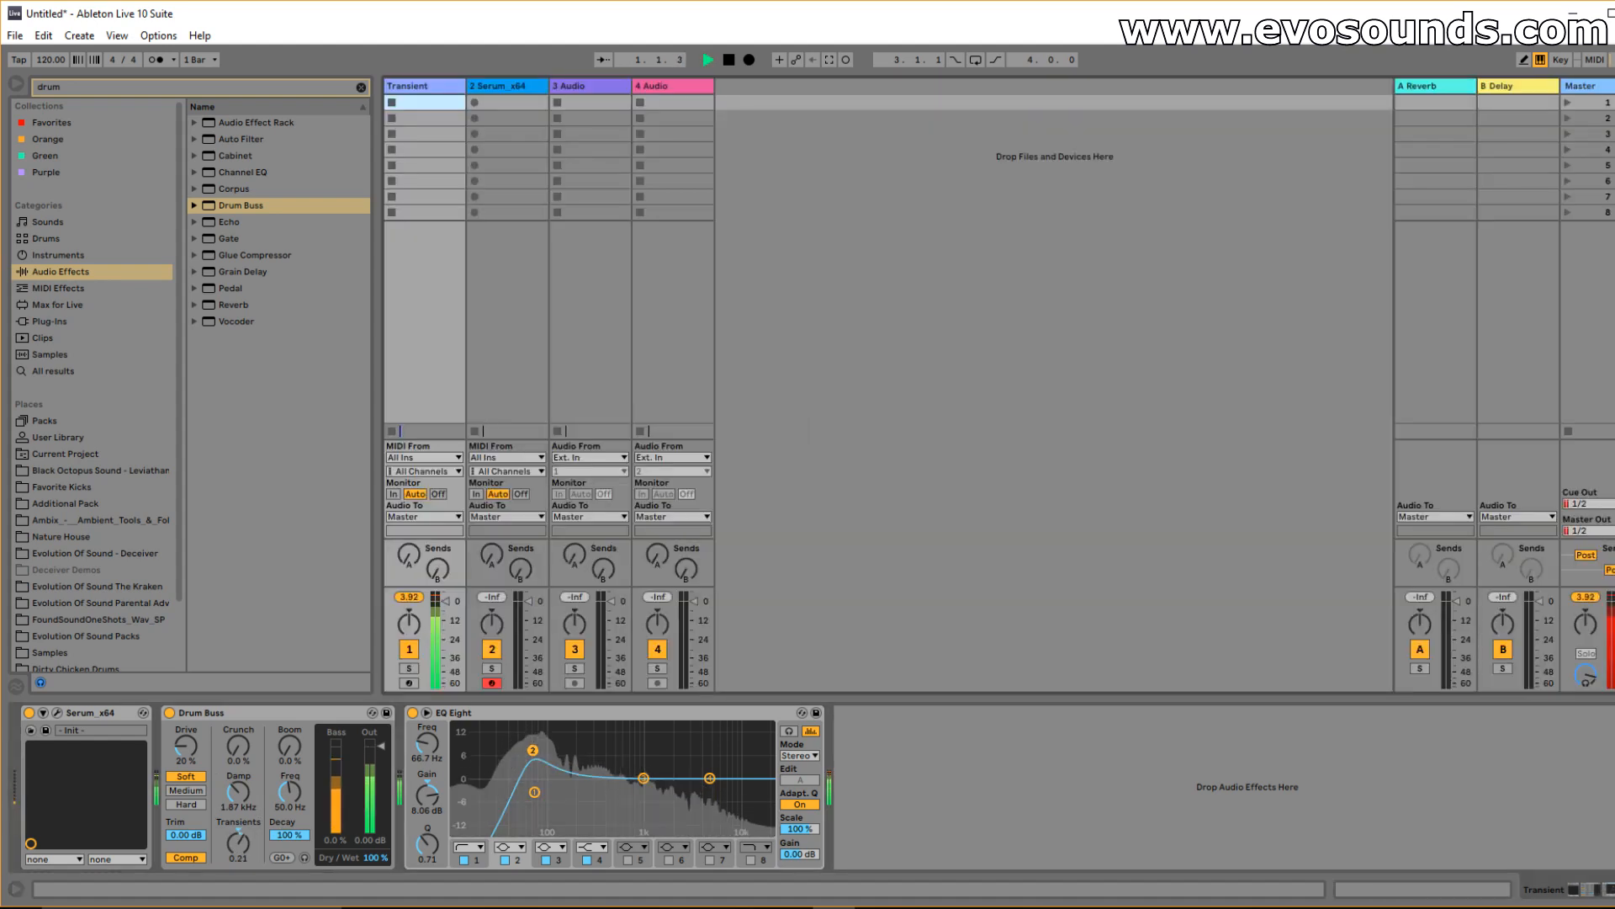
key("space")
right_click(232, 841)
left_click(278, 794)
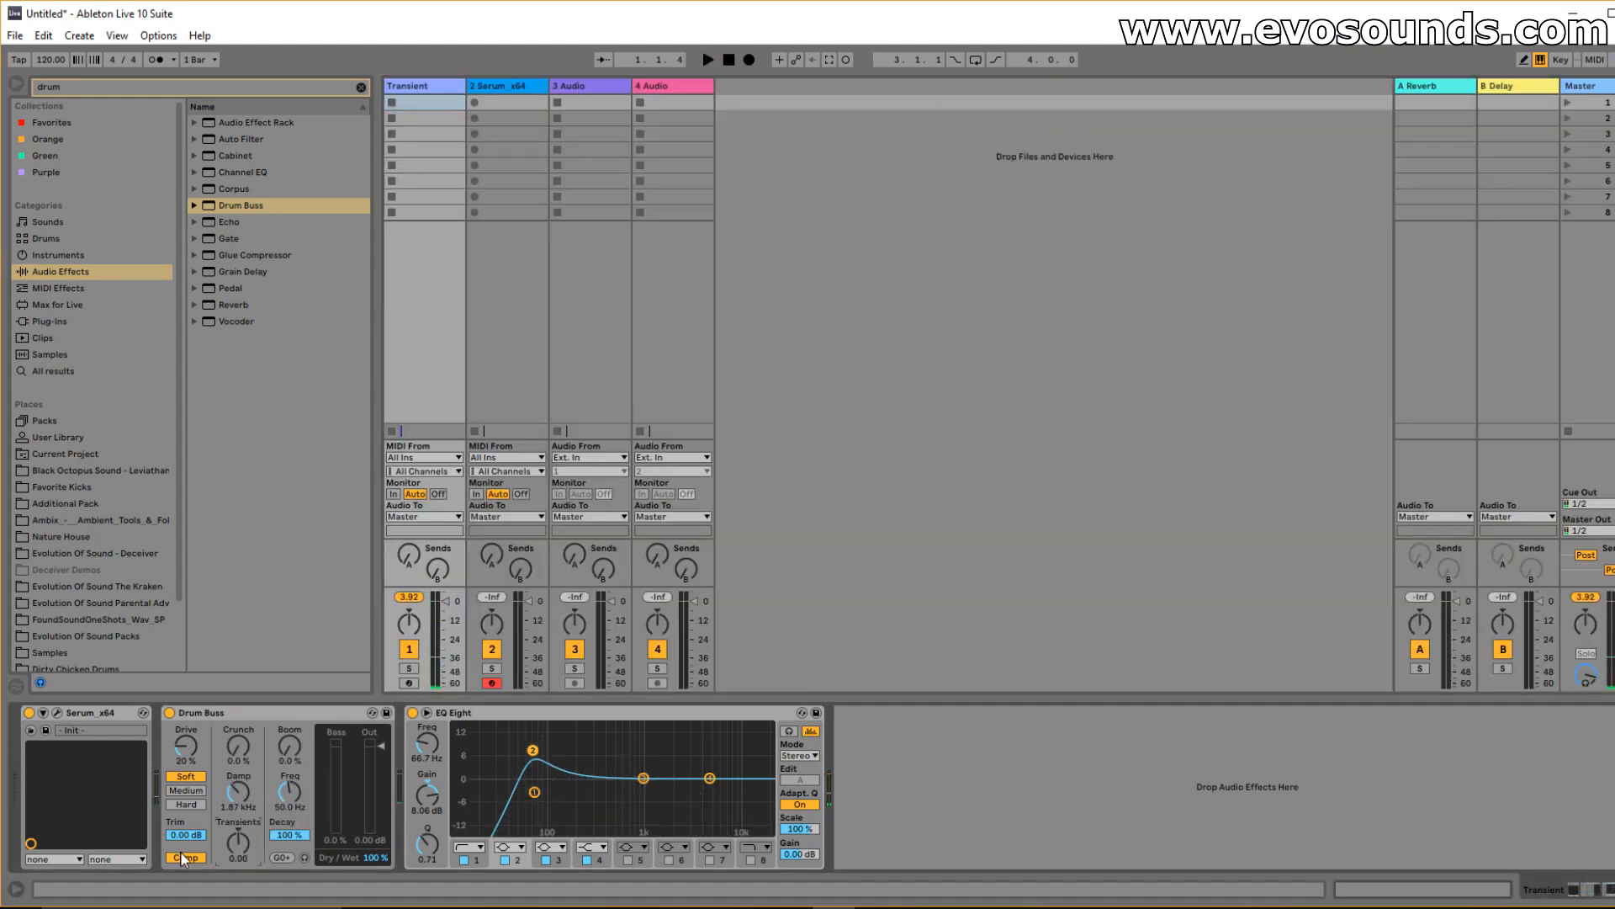
key("space")
key("space")
Lower the Drum Buss trim to -11.2 dB while watching the mixer's level meters.
key("space")
left_click_drag(442, 587, 443, 445)
key("space")
key("space")
key("space")
left_click_drag(187, 834, 187, 868)
key("space")
key("space")
key("space")
key("space")
key("space")
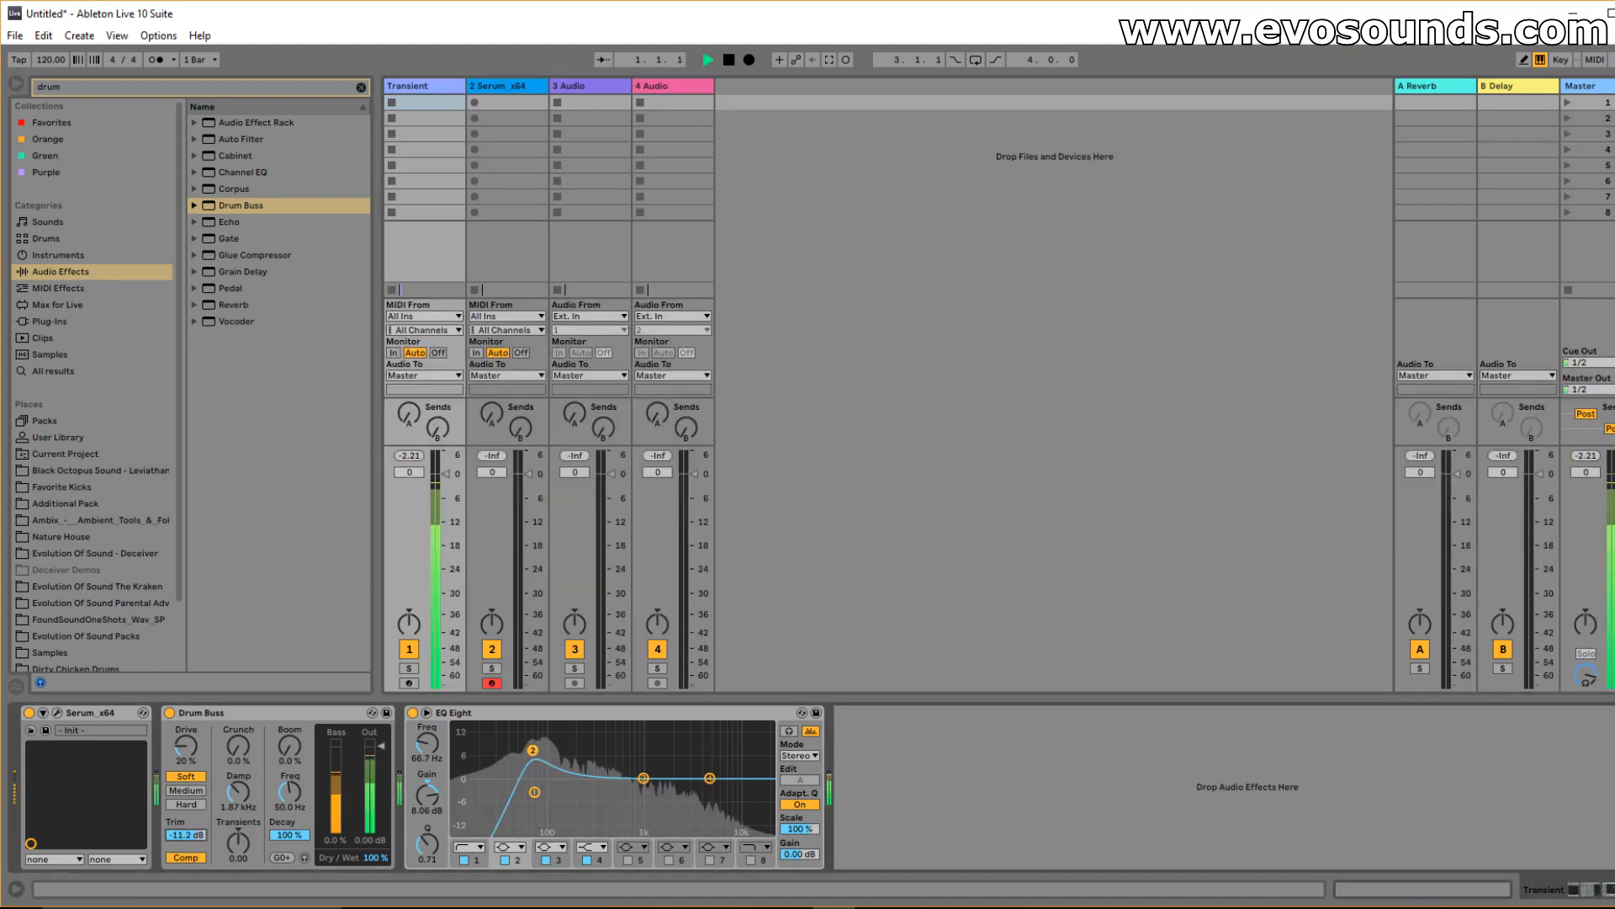
key("space")
key("space")
key("space")
Shorten the kick clip's D1 note to a brief hit and play it back.
key("Tab")
double_click(444, 152)
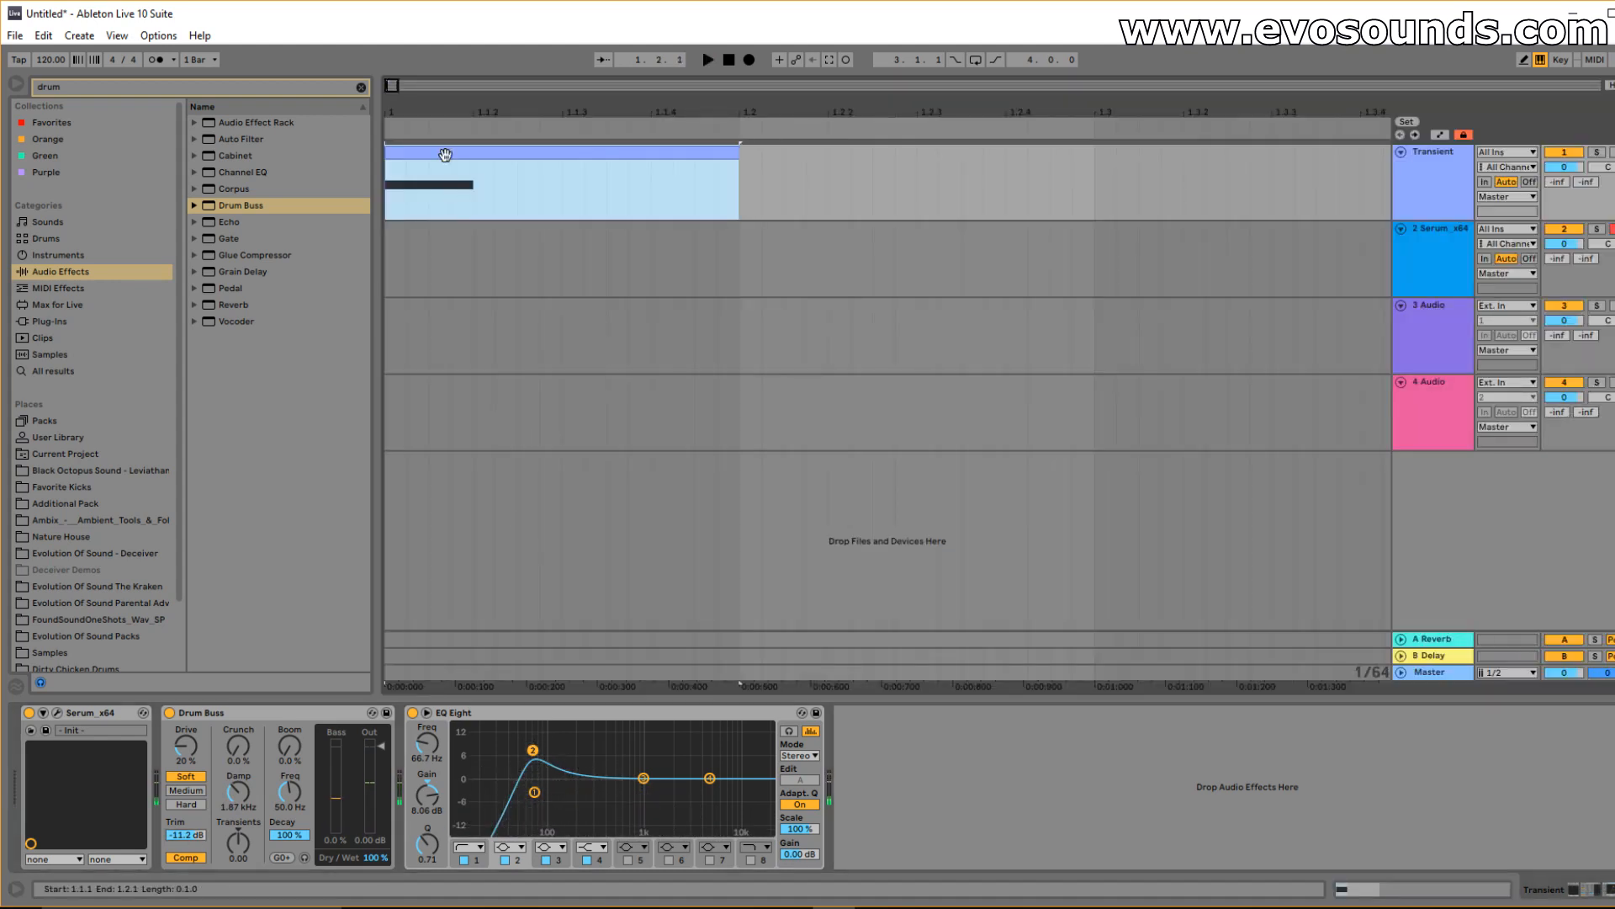
left_click_drag(598, 831, 337, 817)
key("space")
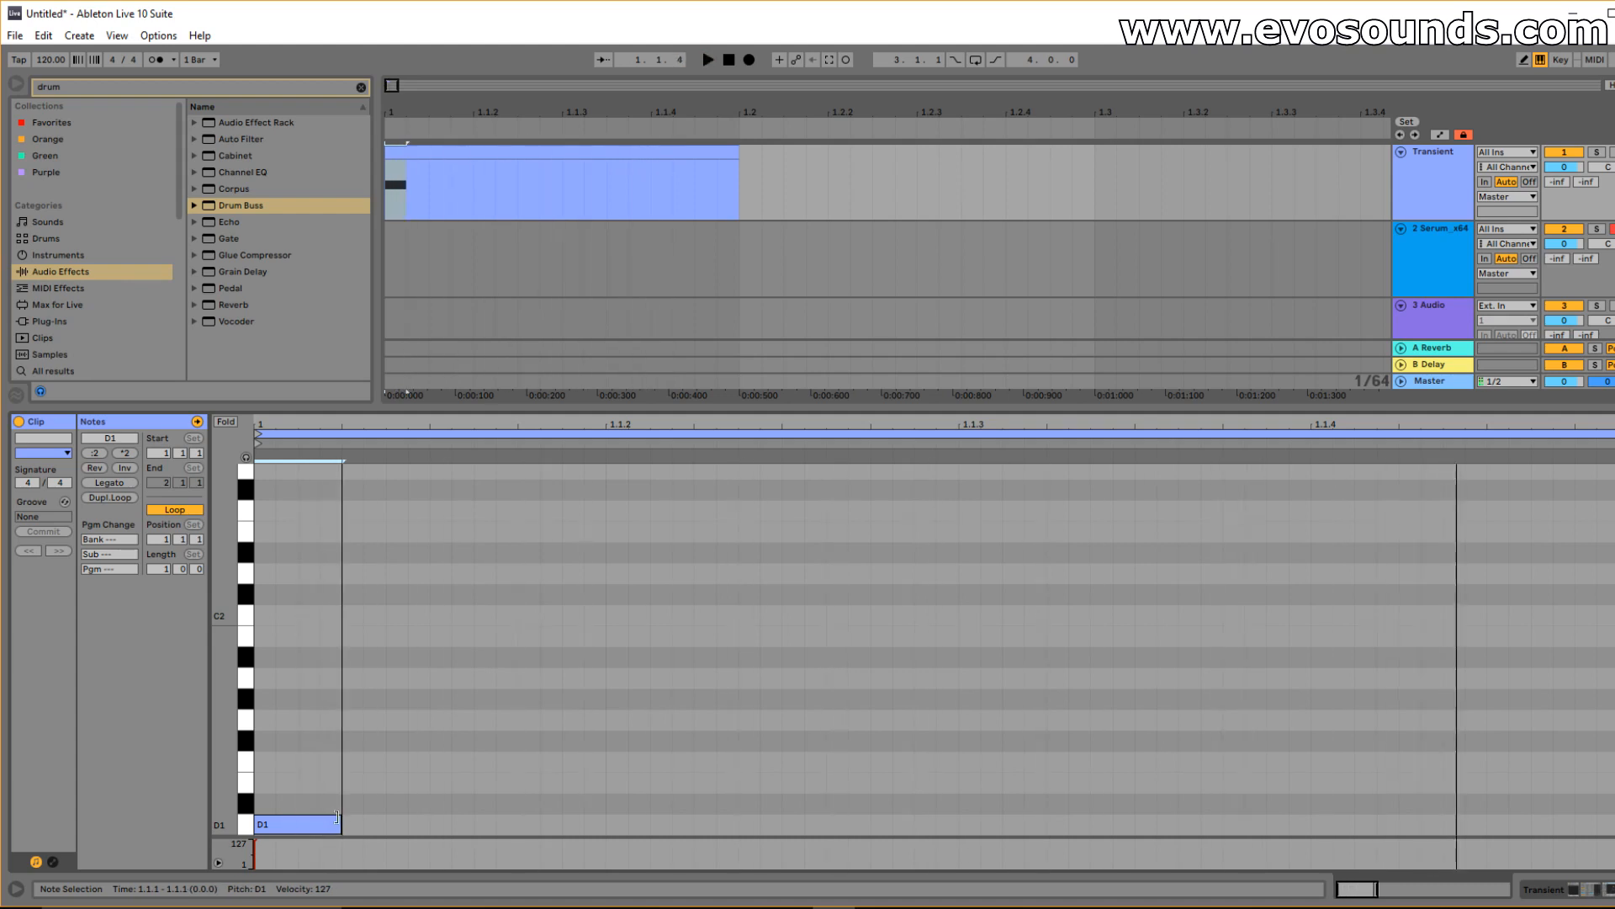
On the Transient track, raise Drum Buss damping to 4.36 kHz.
left_click(1420, 186)
double_click(1420, 185)
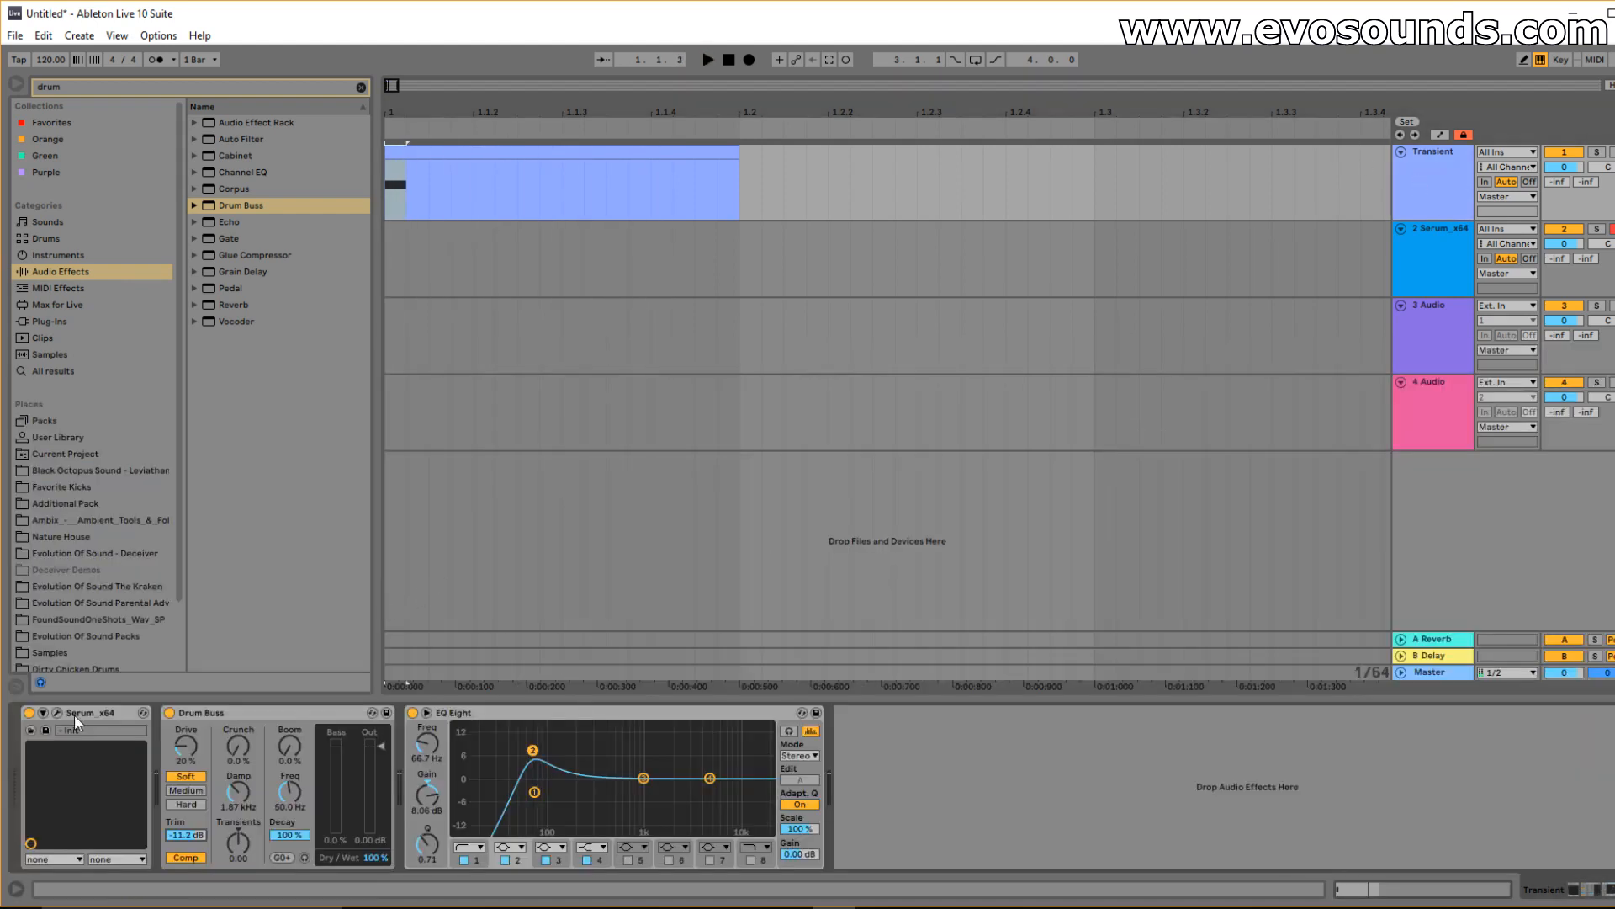
left_click_drag(237, 788, 237, 776)
key("space")
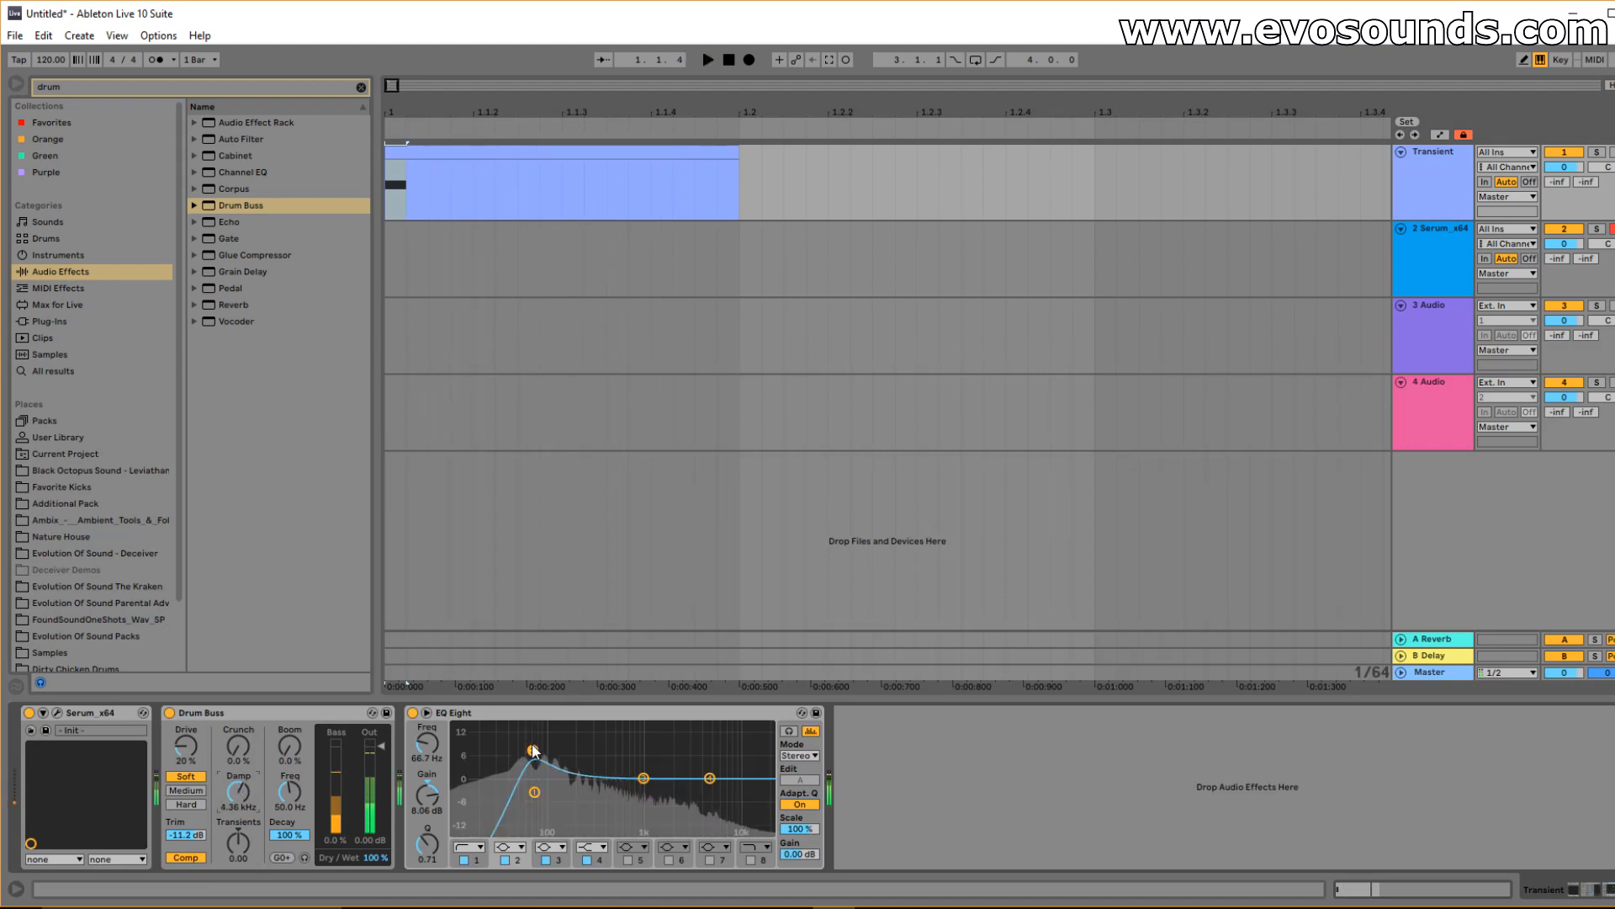
key("space")
A/B the EQ Eight, adjust band 3, and enable band 6 lowered to about 337 Hz.
left_click(412, 714)
key("space")
key("space")
left_click(412, 714)
key("space")
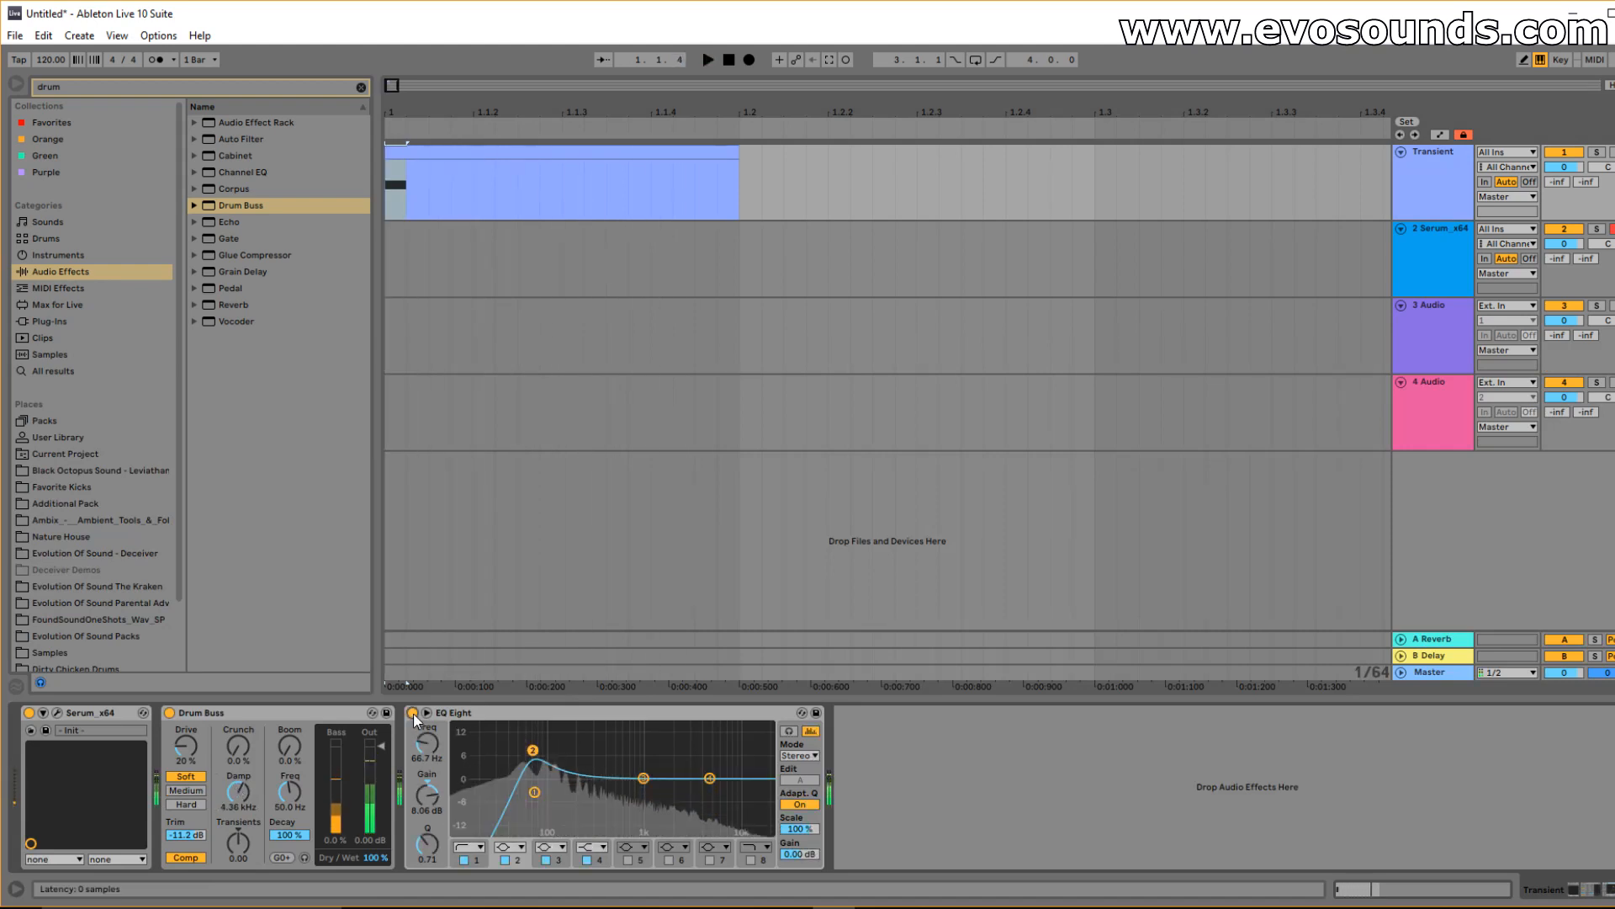
left_click_drag(644, 779, 689, 795)
key("space")
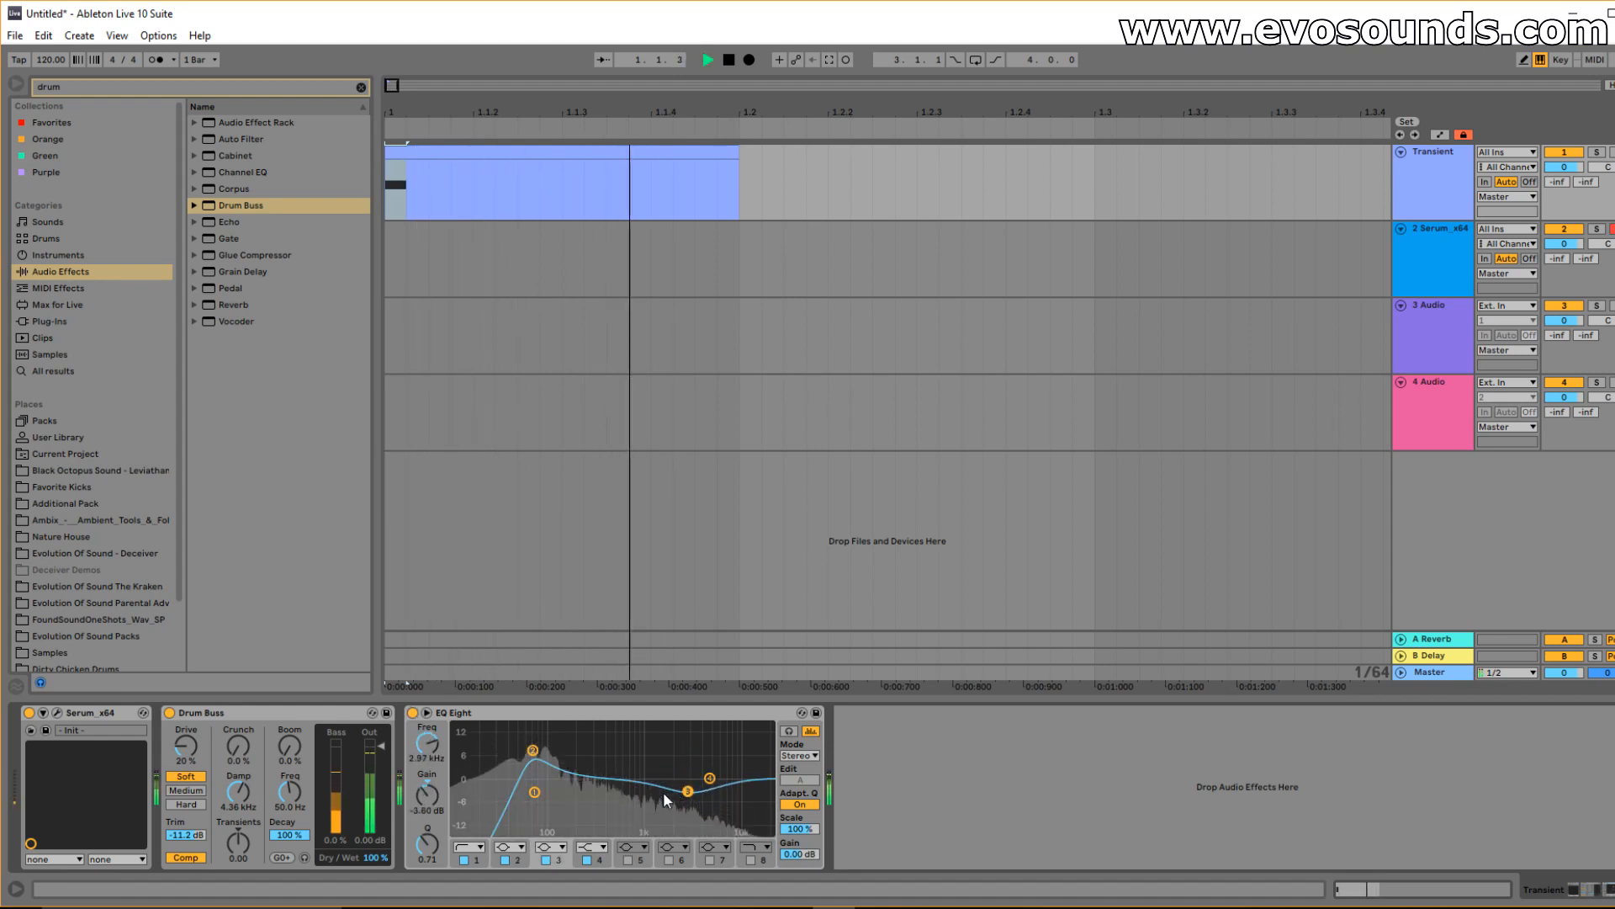
left_click(669, 860)
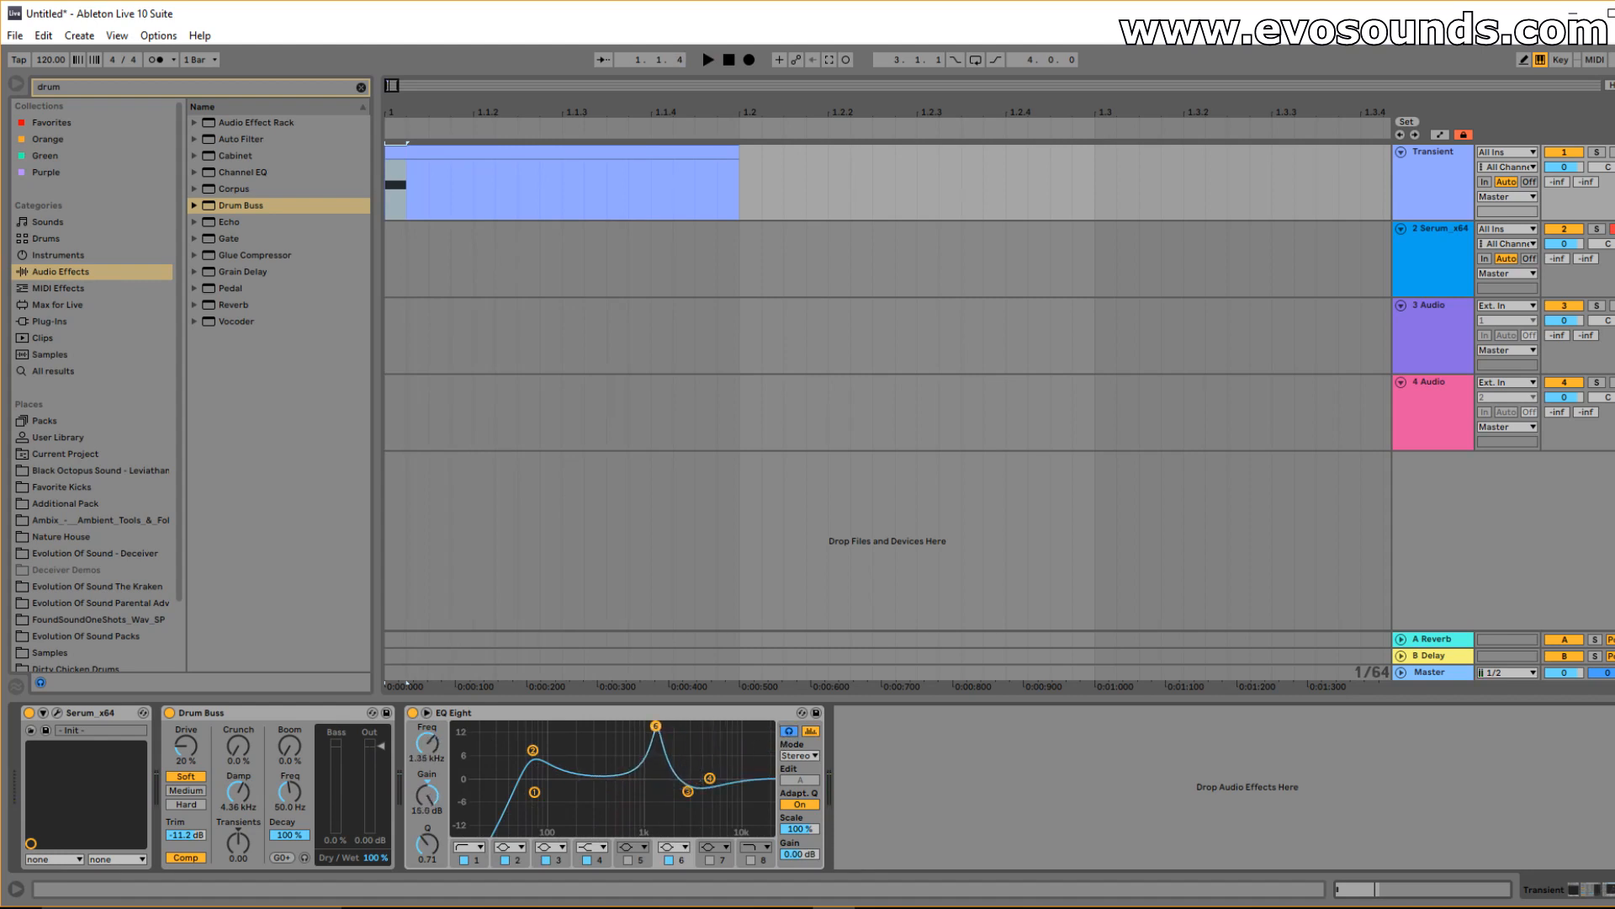
key("space")
left_click_drag(655, 726, 592, 786)
key("space")
key("space")
key("space")
key("space")
key("space")
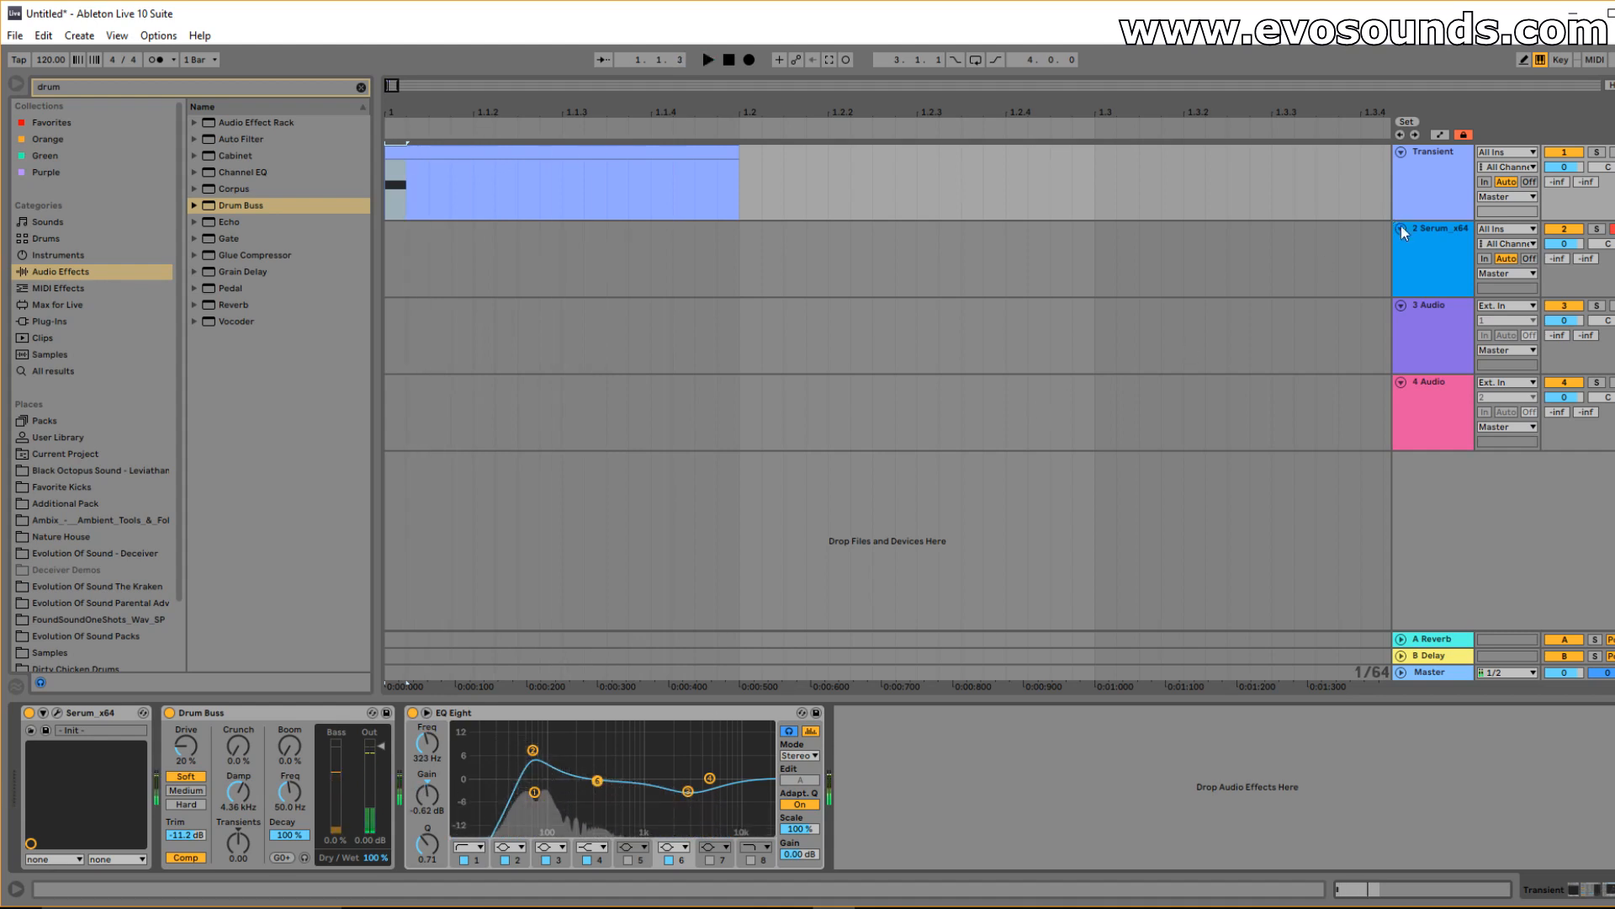
Create an empty one-beat MIDI clip at 1.1.1–1.2.1 on the Serum_x64 track.
left_click(1415, 245)
left_click(741, 241)
left_click_drag(742, 241, 338, 294)
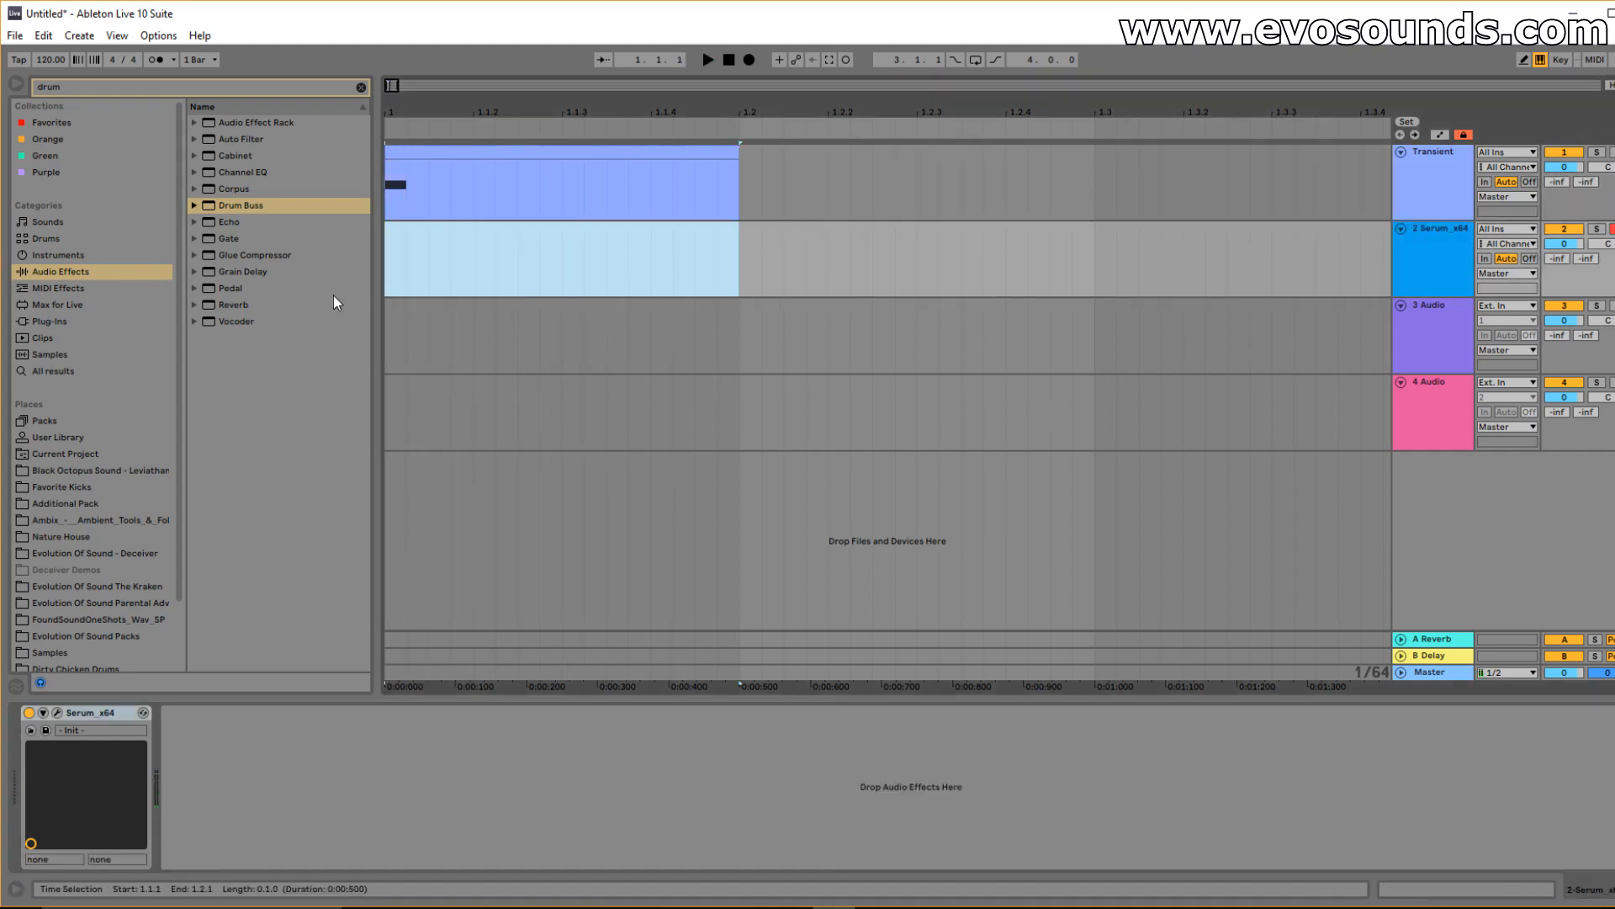
key("ctrl+shift+m")
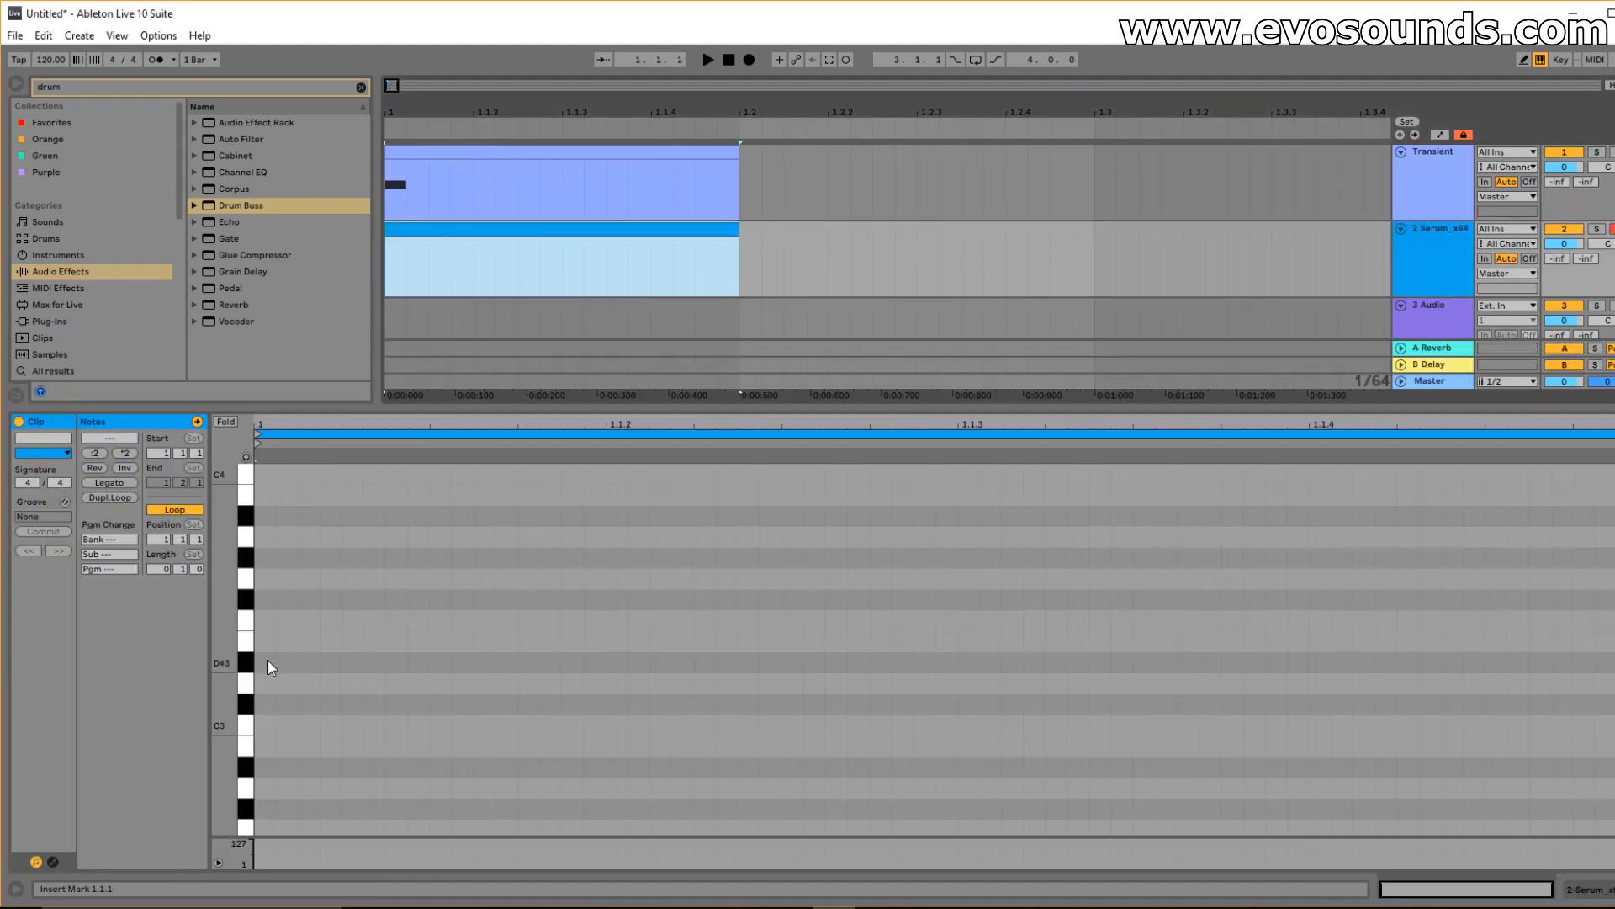
left_click(280, 678)
Raise the Transient clip's D1 note to G1 and play it back.
left_click(467, 151)
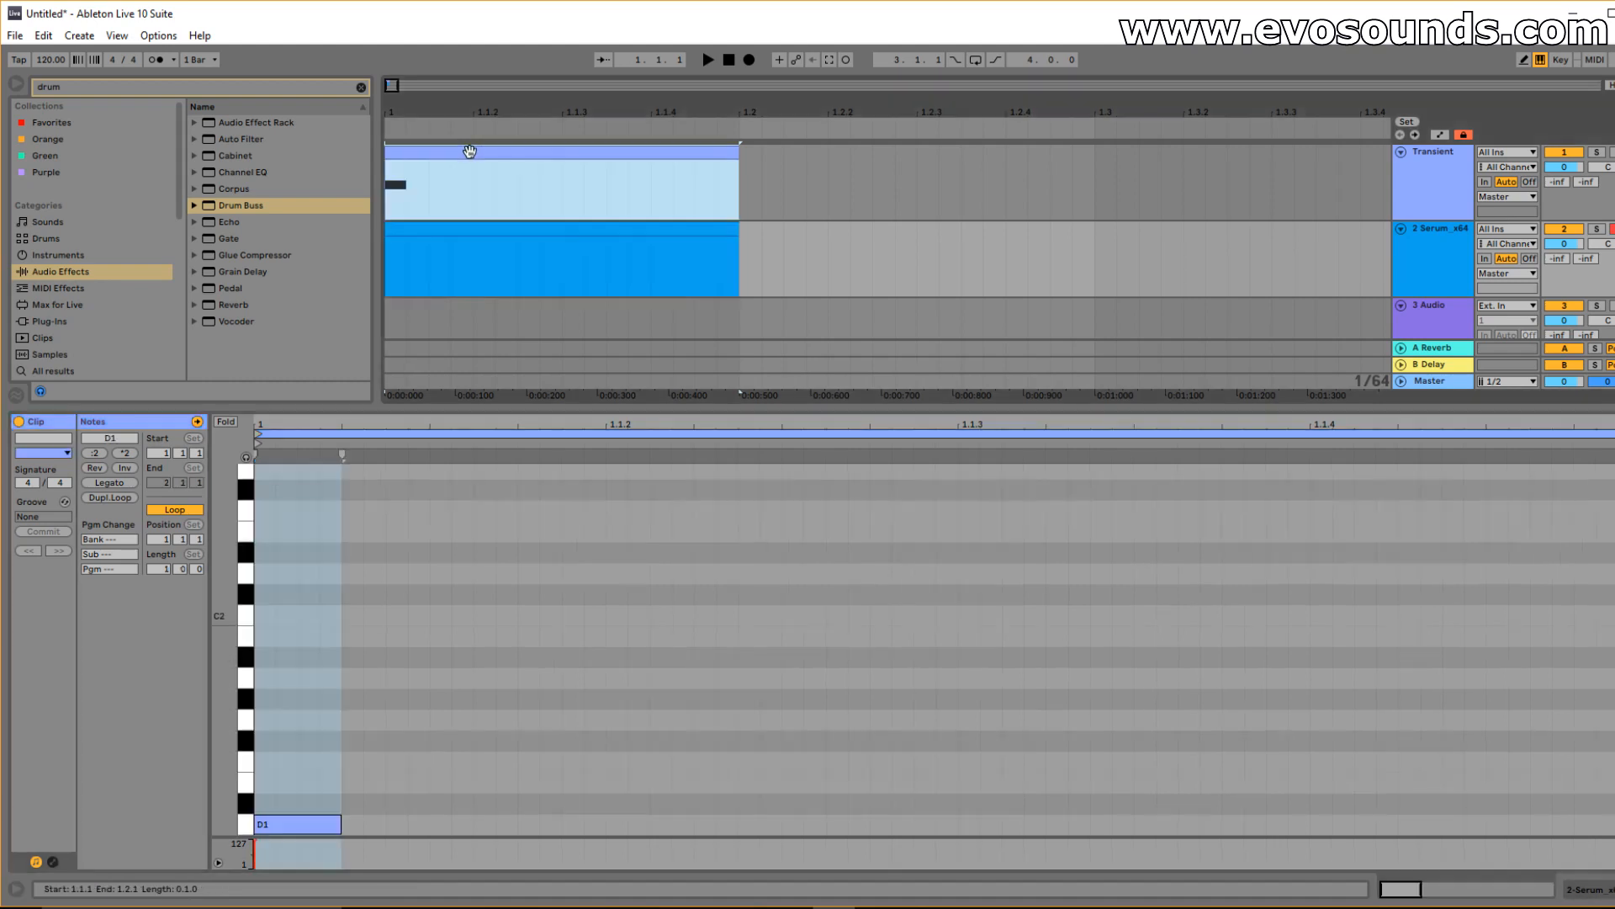
left_click(299, 647)
scroll(299, 649, "down", 2)
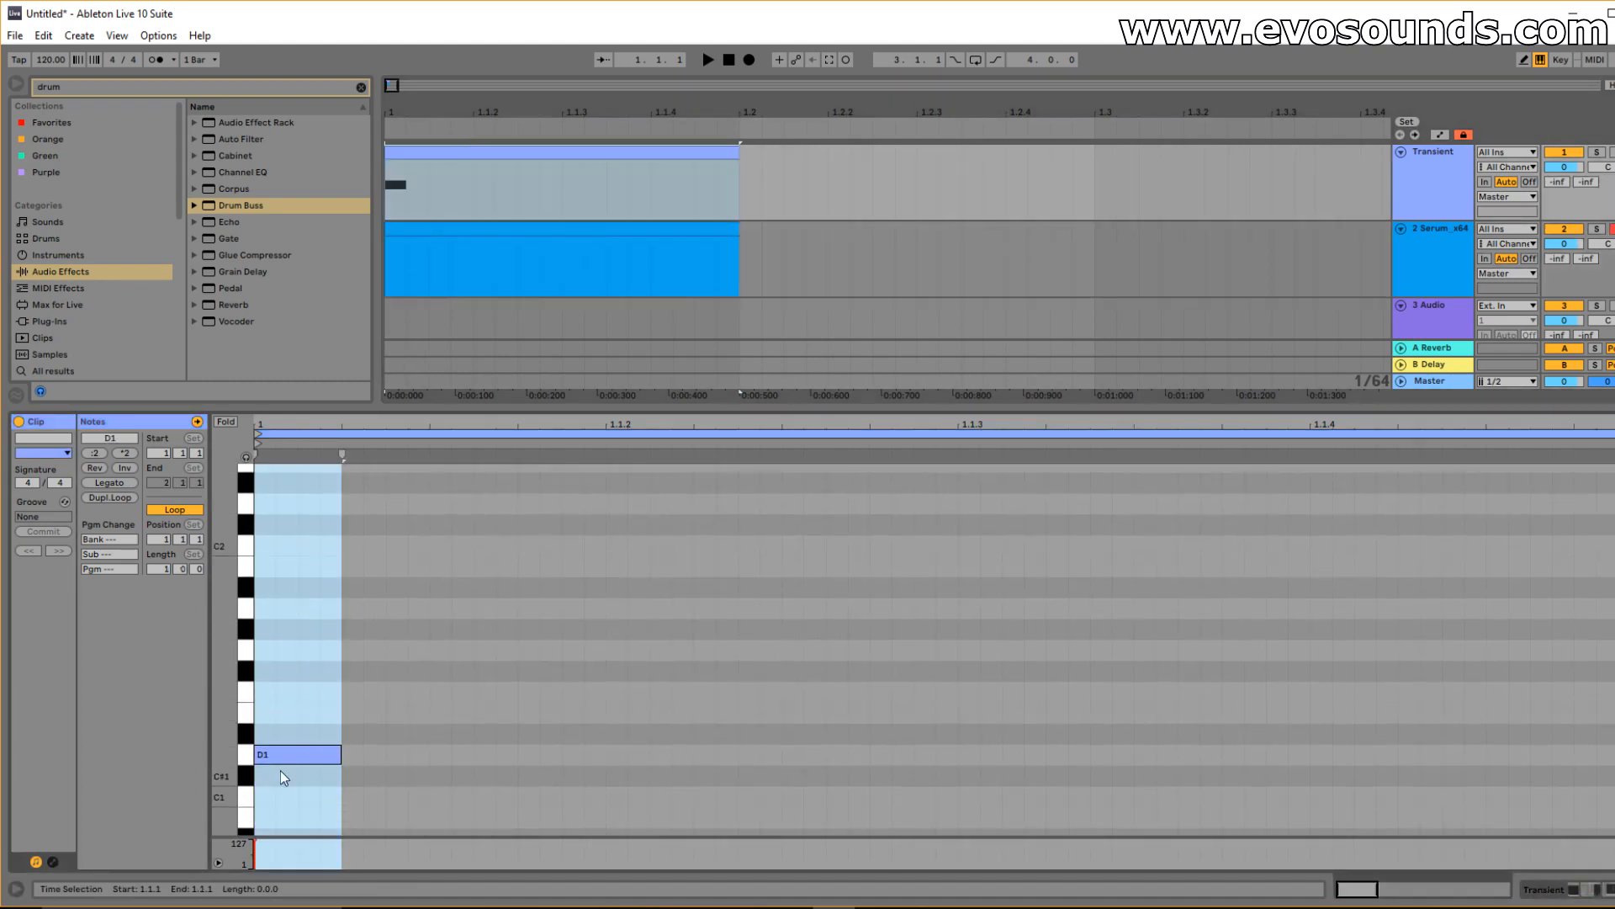
left_click_drag(286, 753, 290, 658)
key("space")
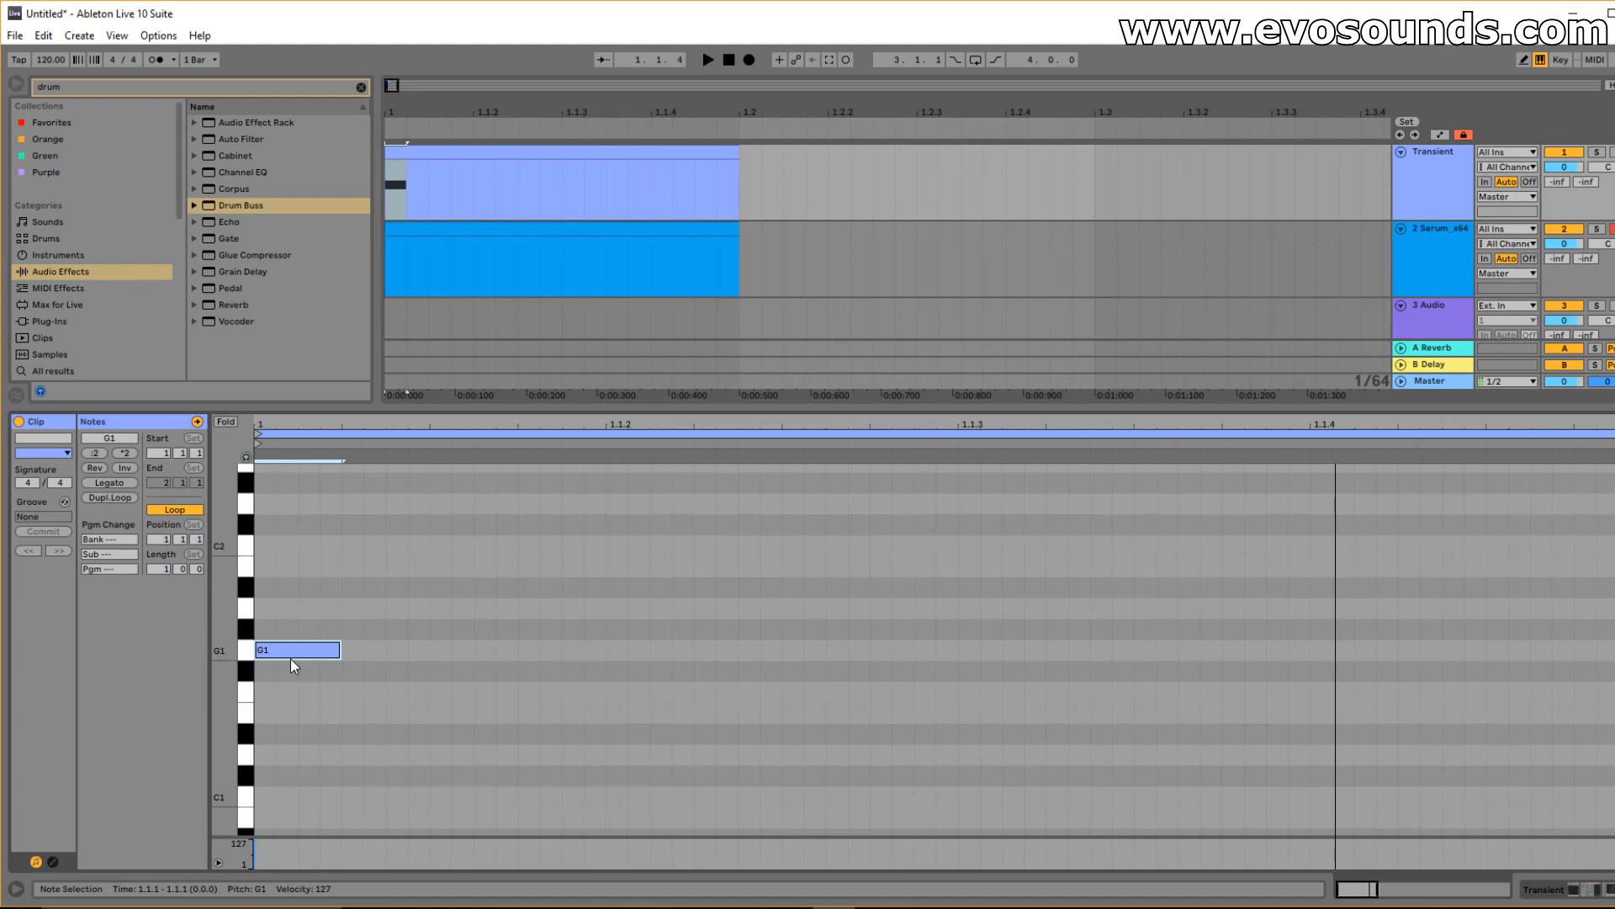
Add a D3 note in the Serum clip and stretch it across the whole clip.
left_click(554, 229)
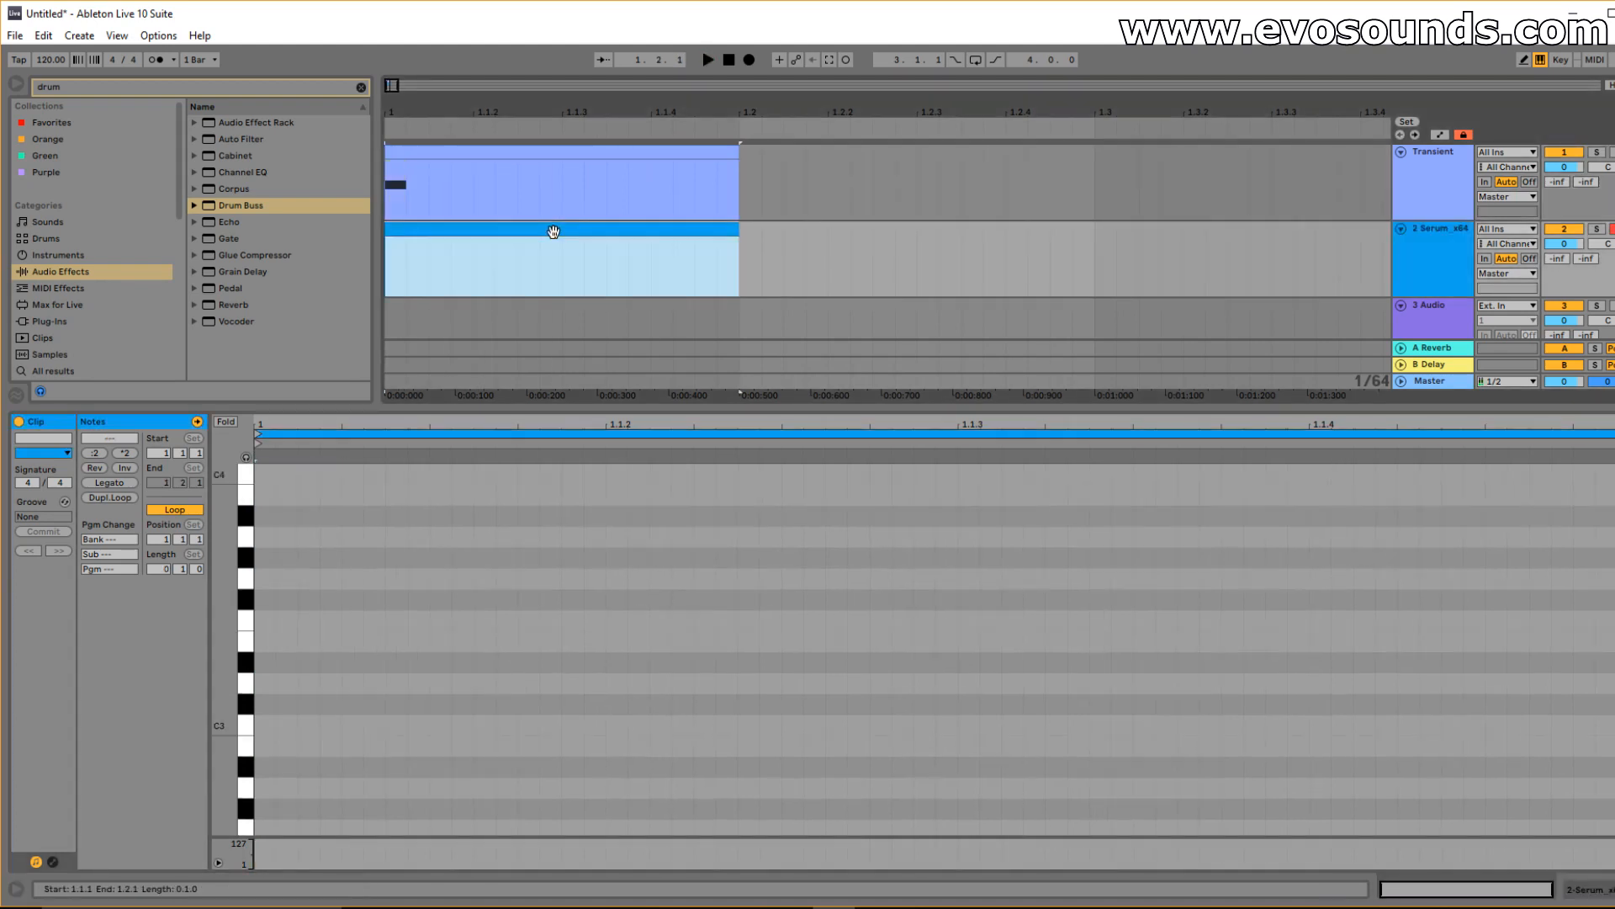
double_click(264, 688)
left_click_drag(275, 688, 1614, 690)
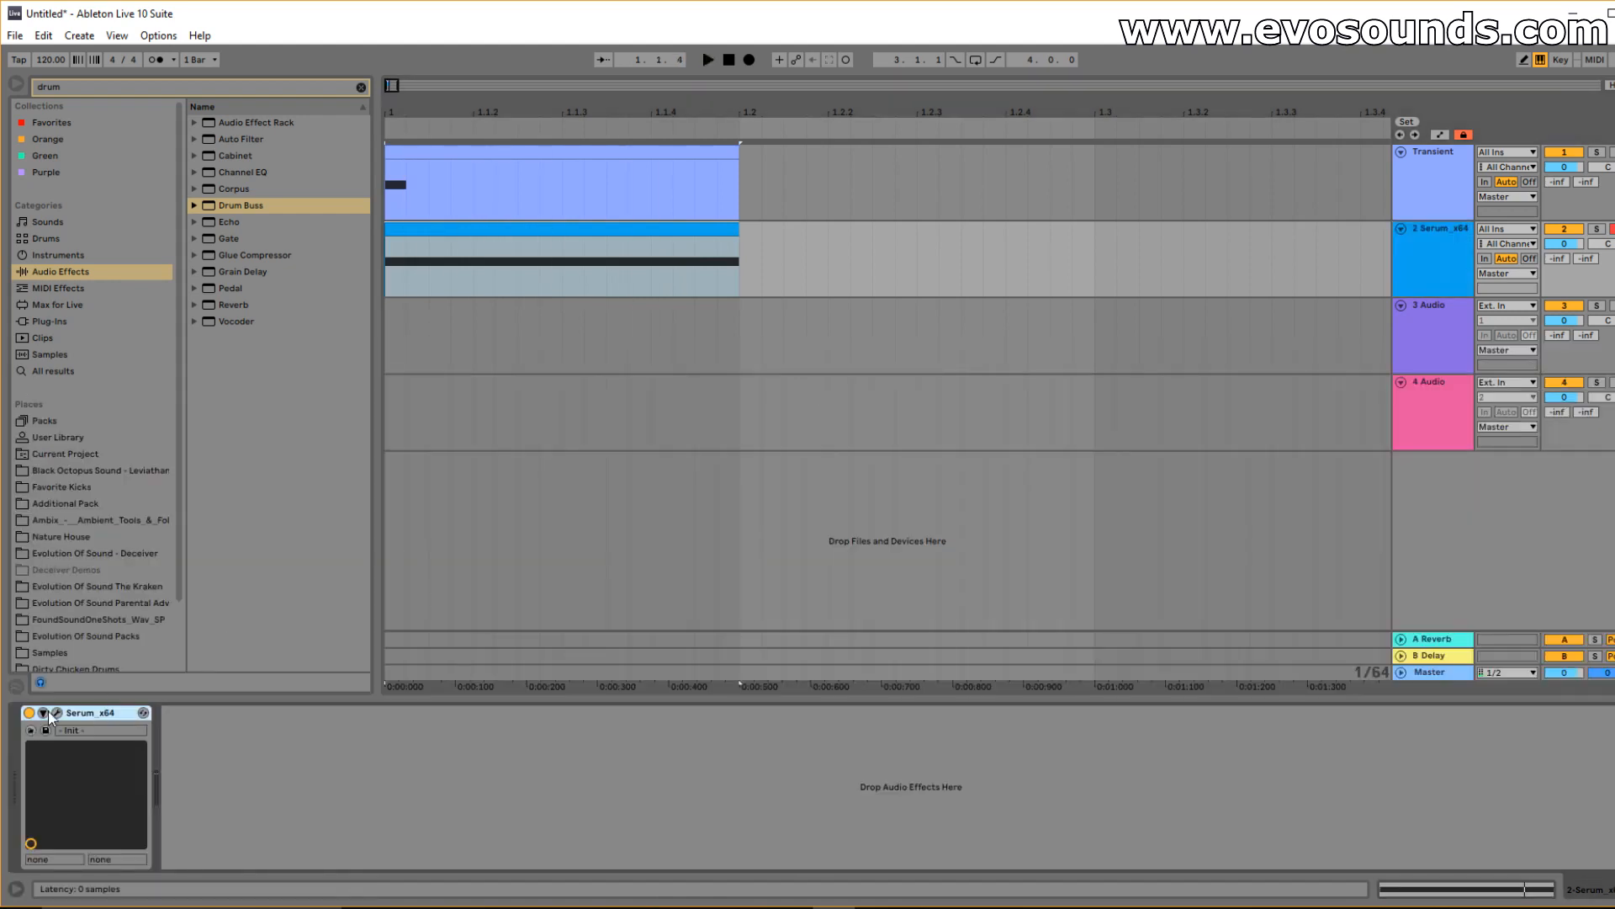
In Serum, drop Osc A to octave -3 and load the Analog_BD_Sin wavetable.
left_click(53, 714)
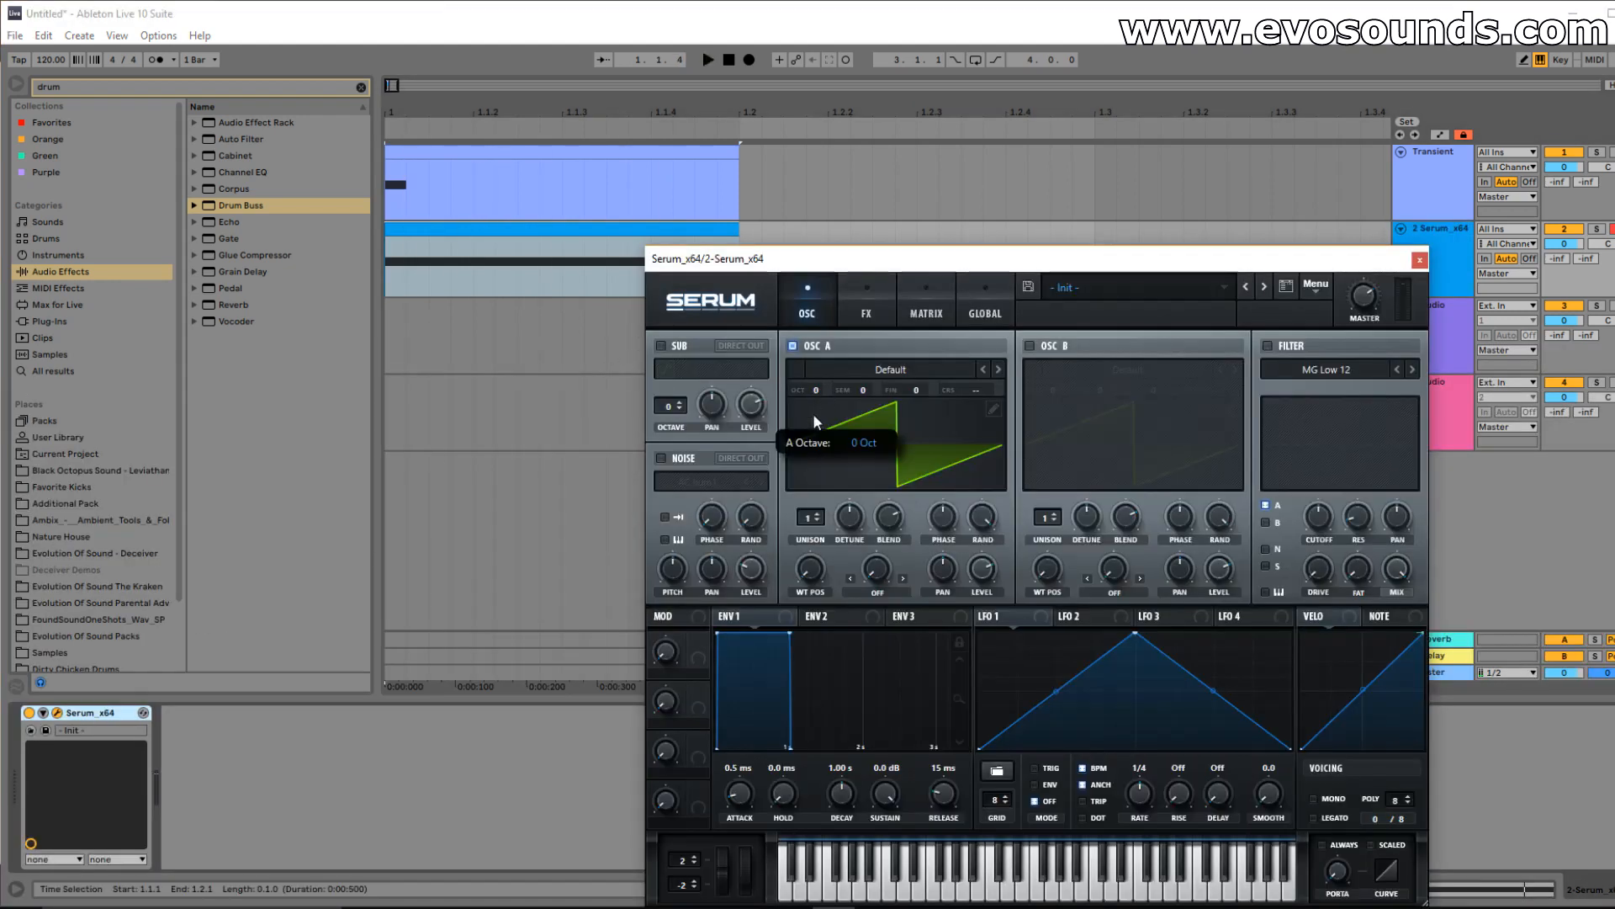
left_click_drag(820, 389, 806, 410)
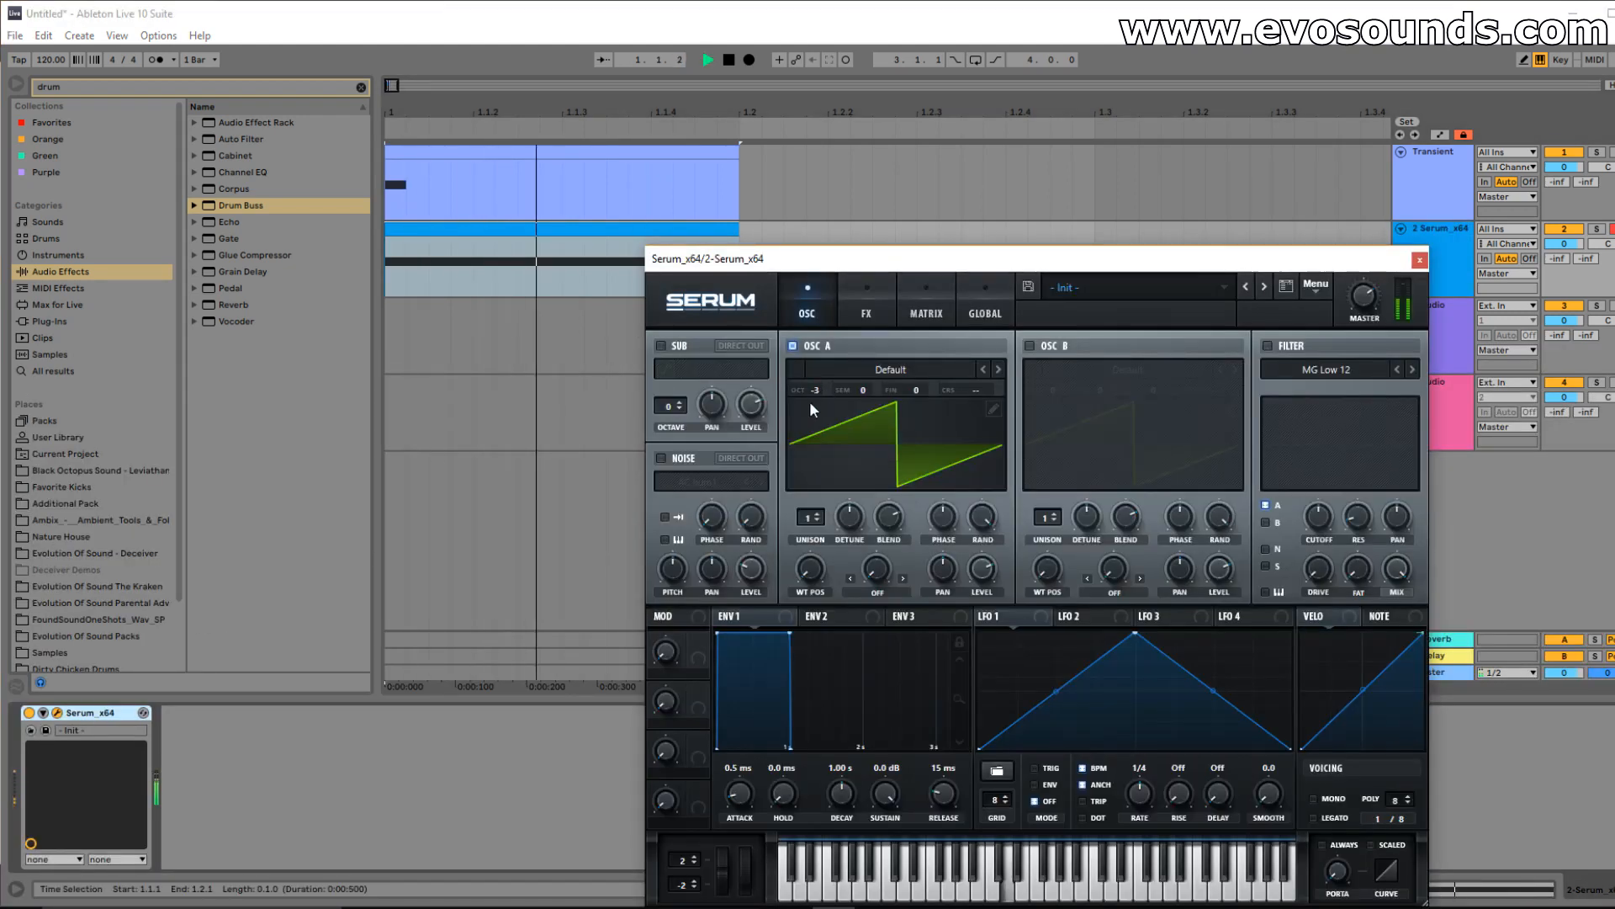
key("space")
left_click(895, 371)
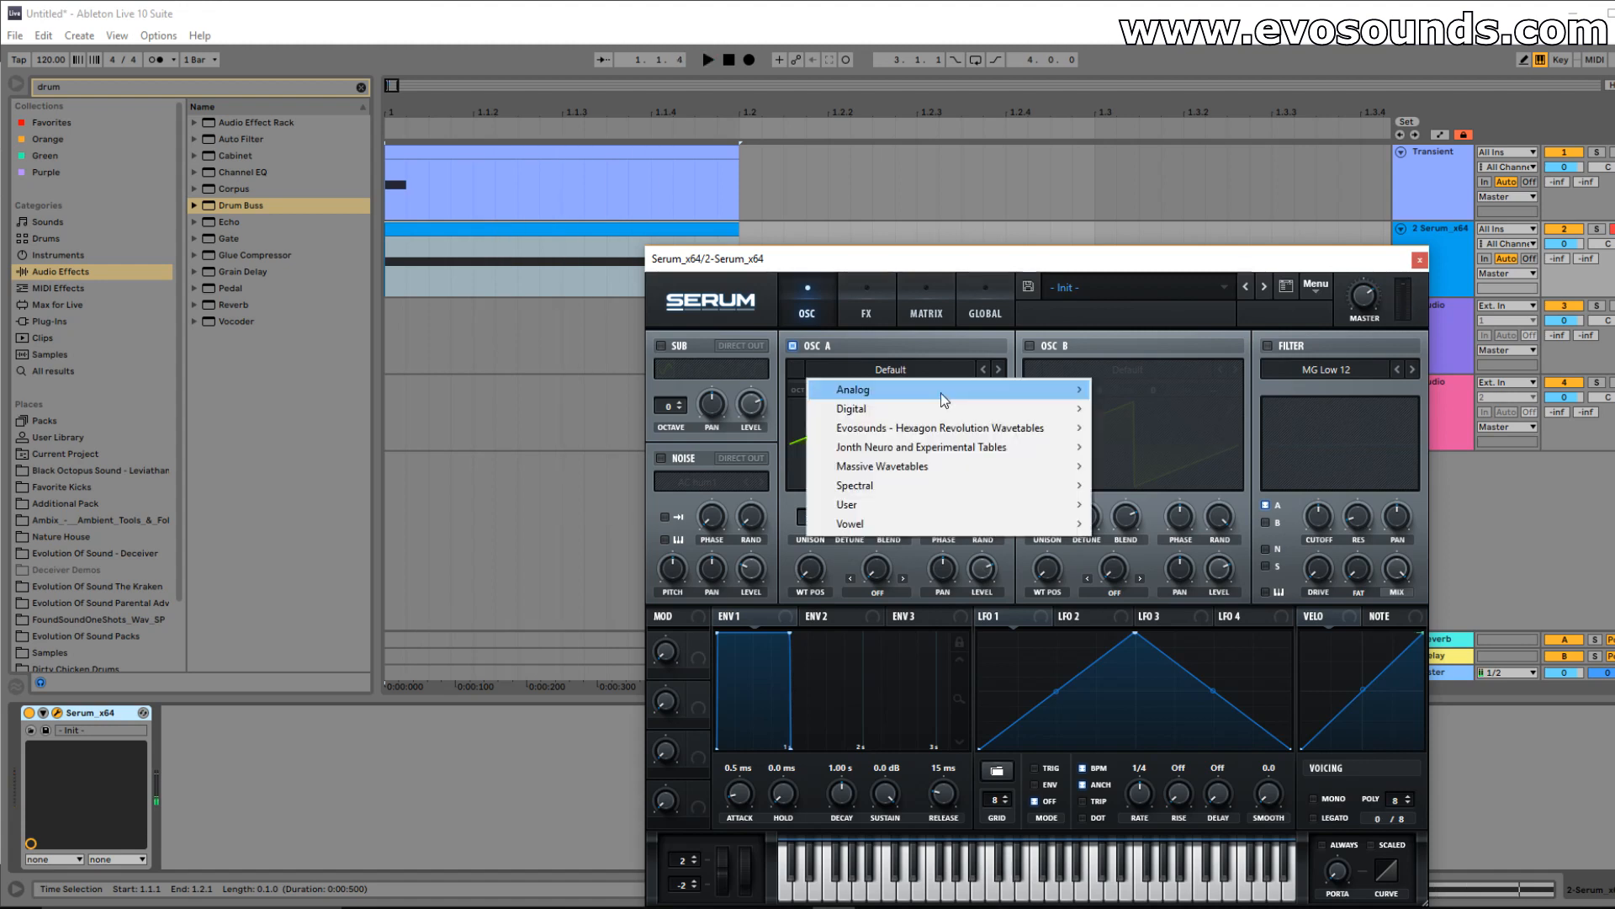
mouse_move(941, 384)
left_click(1127, 415)
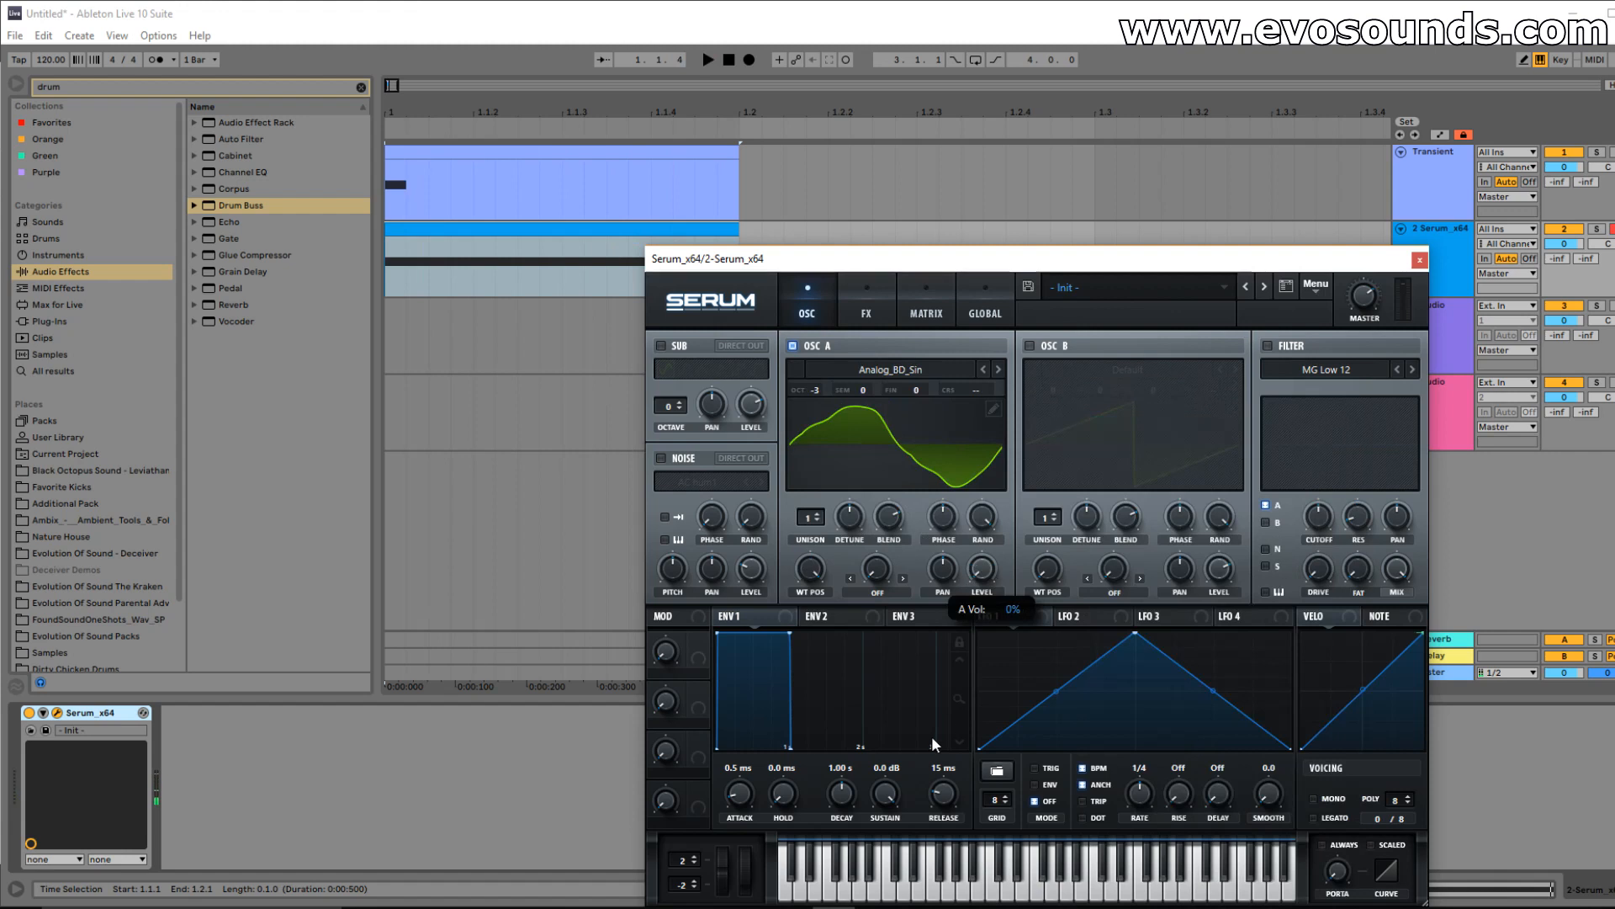
Reshape LFO 1 into a falling ramp with a steep decay.
left_click_drag(1084, 616, 976, 622)
key("space")
left_click_drag(1143, 678, 1128, 749)
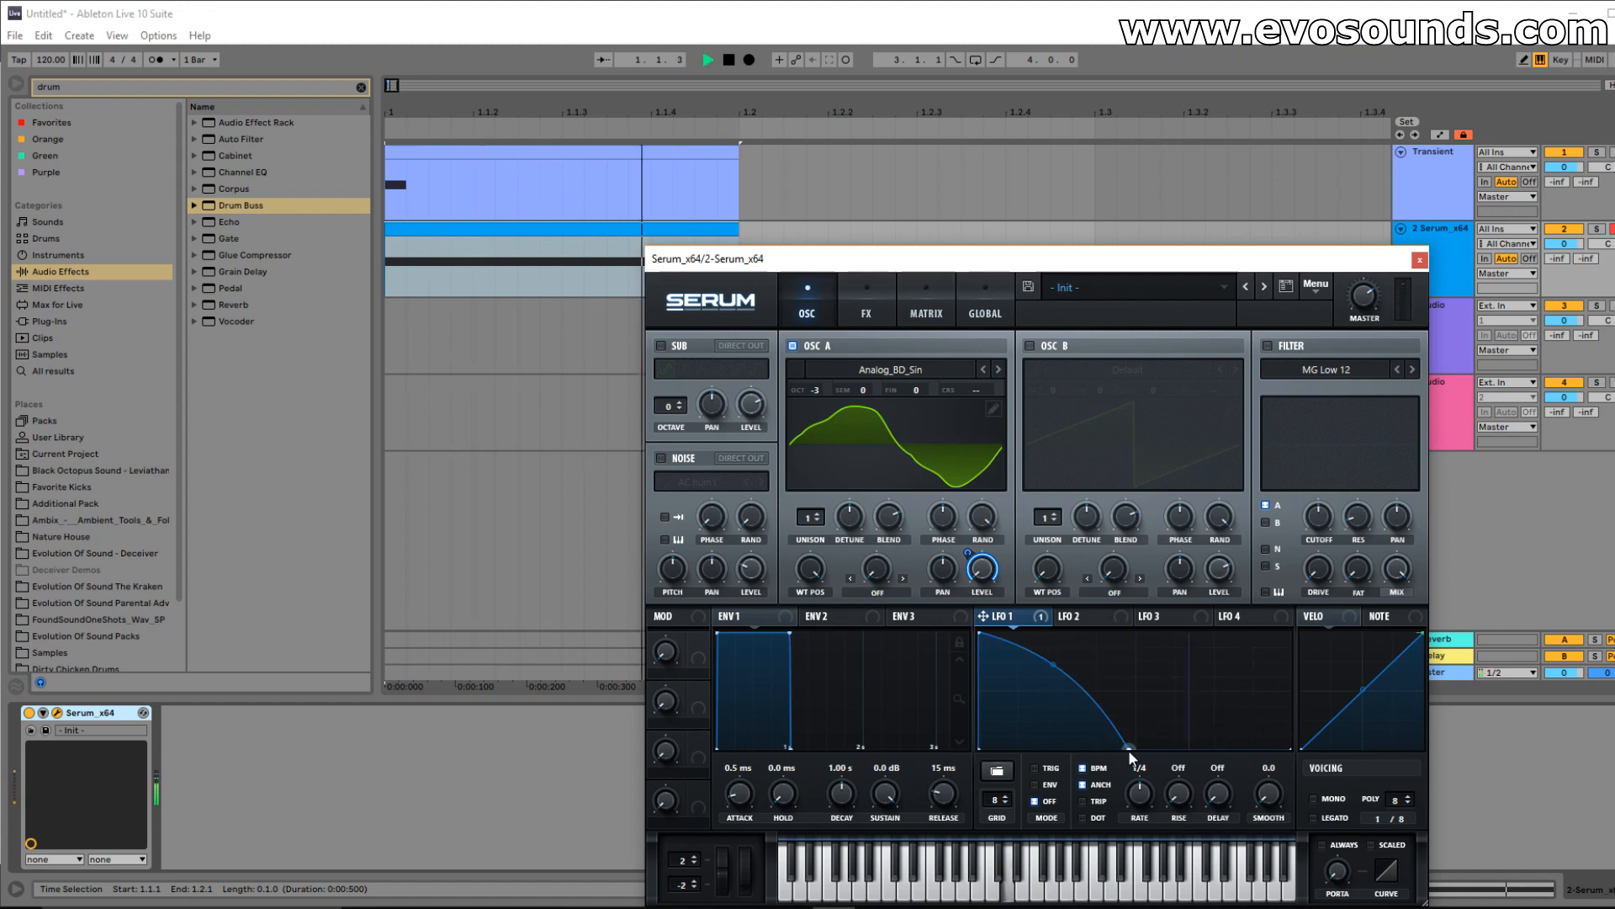
Enable Serum's filter as MG Low 24 with drive at 35%.
left_click(1267, 346)
left_click(1412, 369)
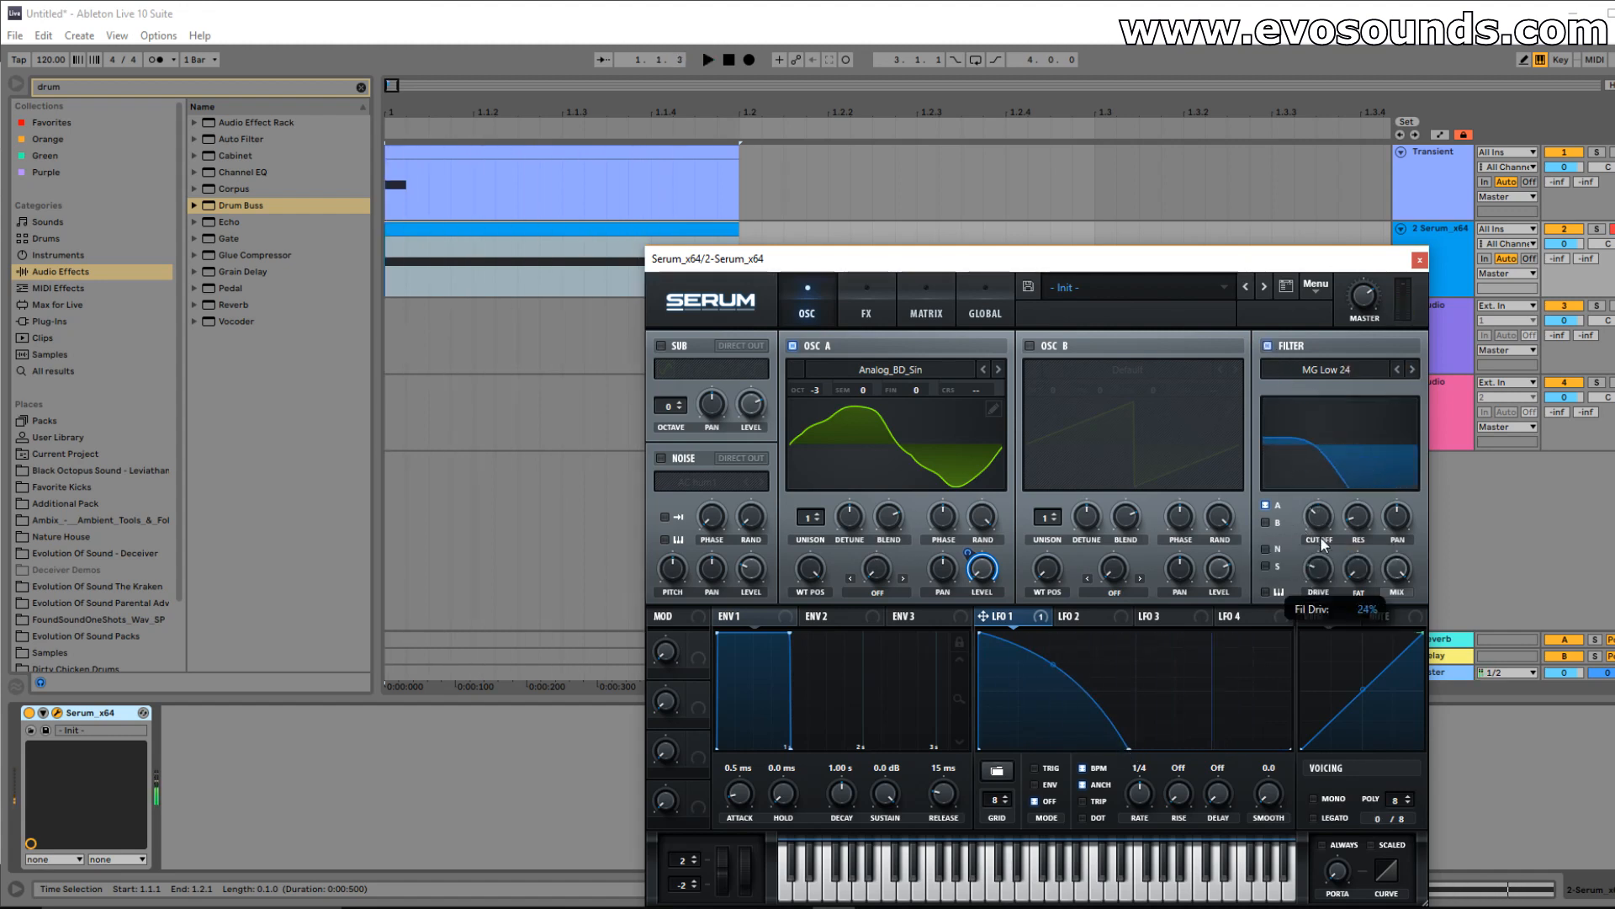
left_click_drag(1323, 536, 1327, 528)
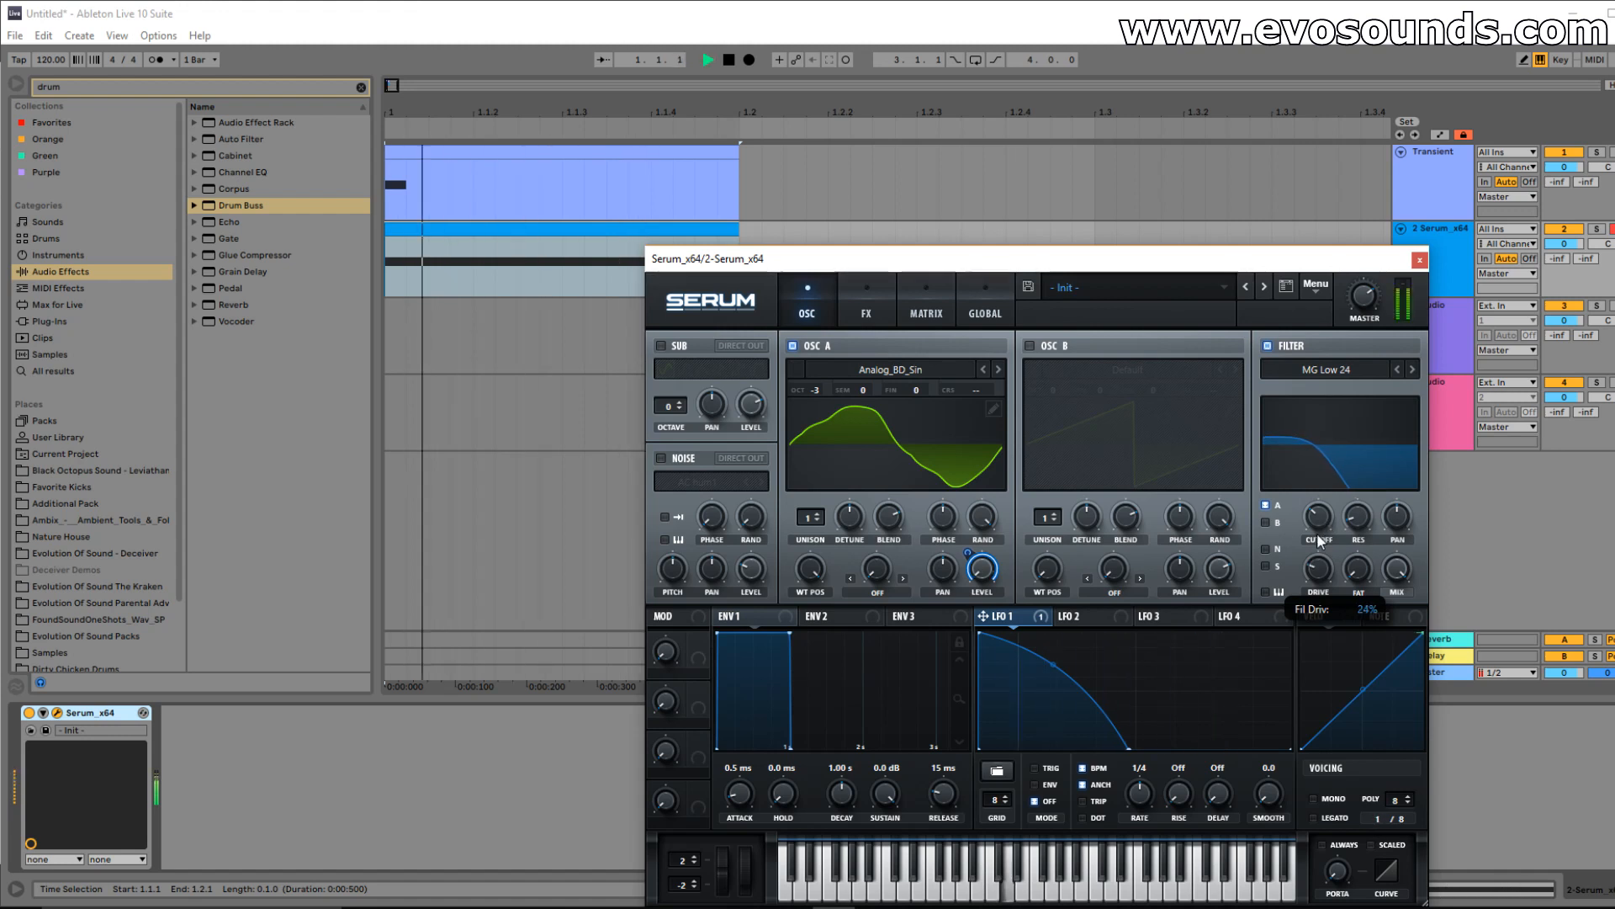
In the session mixer, lower the Transient track's volume to about -5.0 dB.
key("Tab")
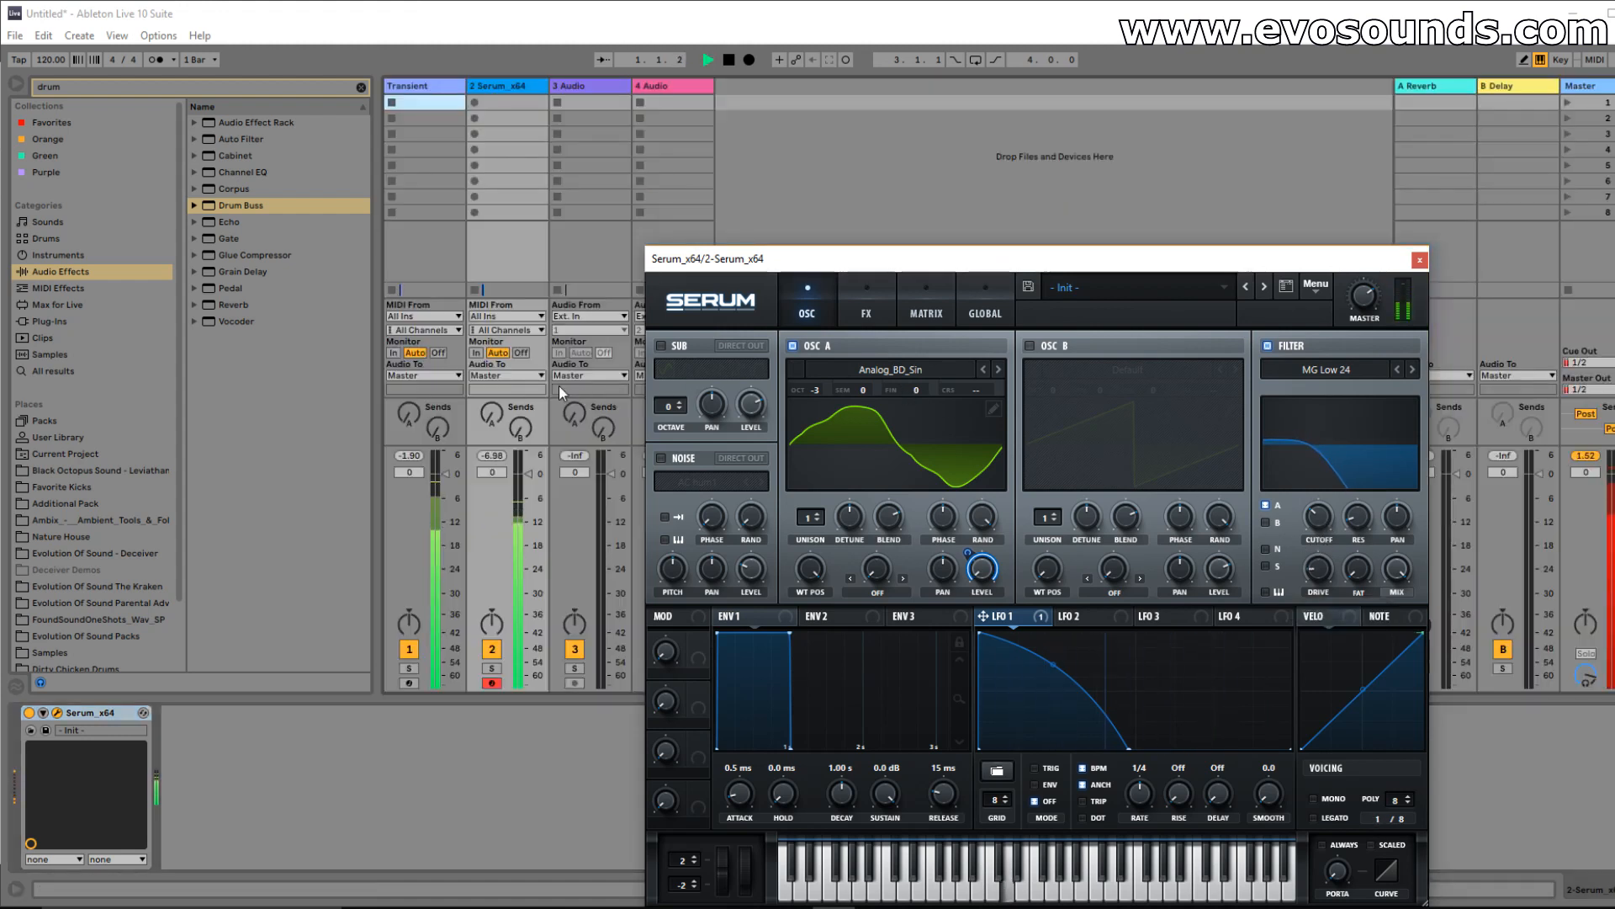
left_click_drag(456, 482, 456, 497)
key("space")
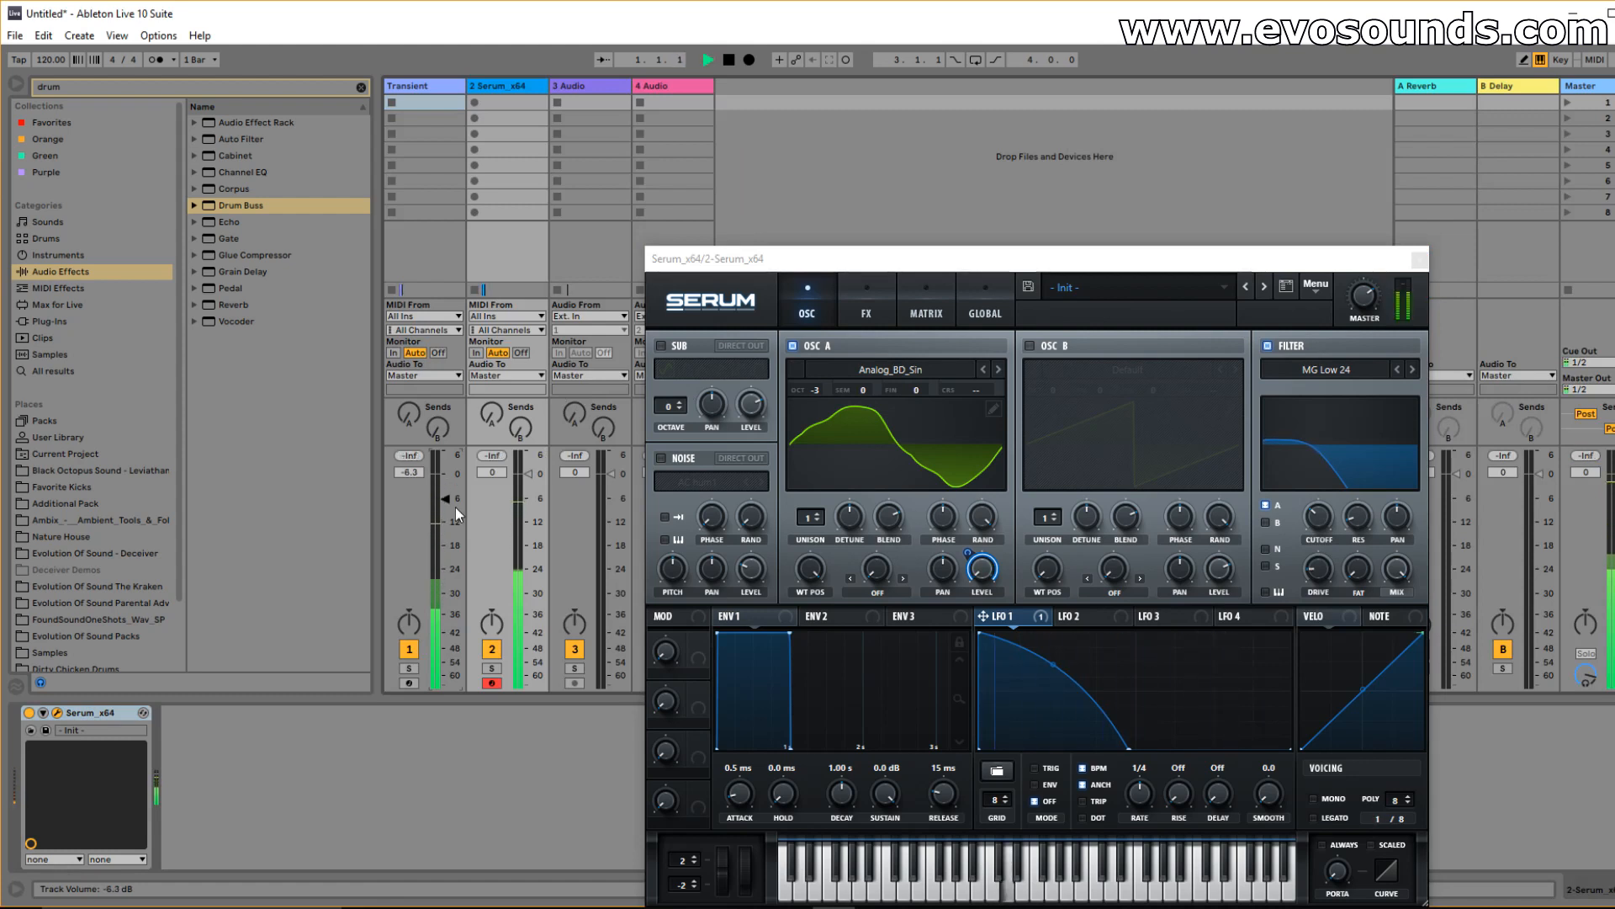
key("space")
left_click_drag(459, 514, 446, 494)
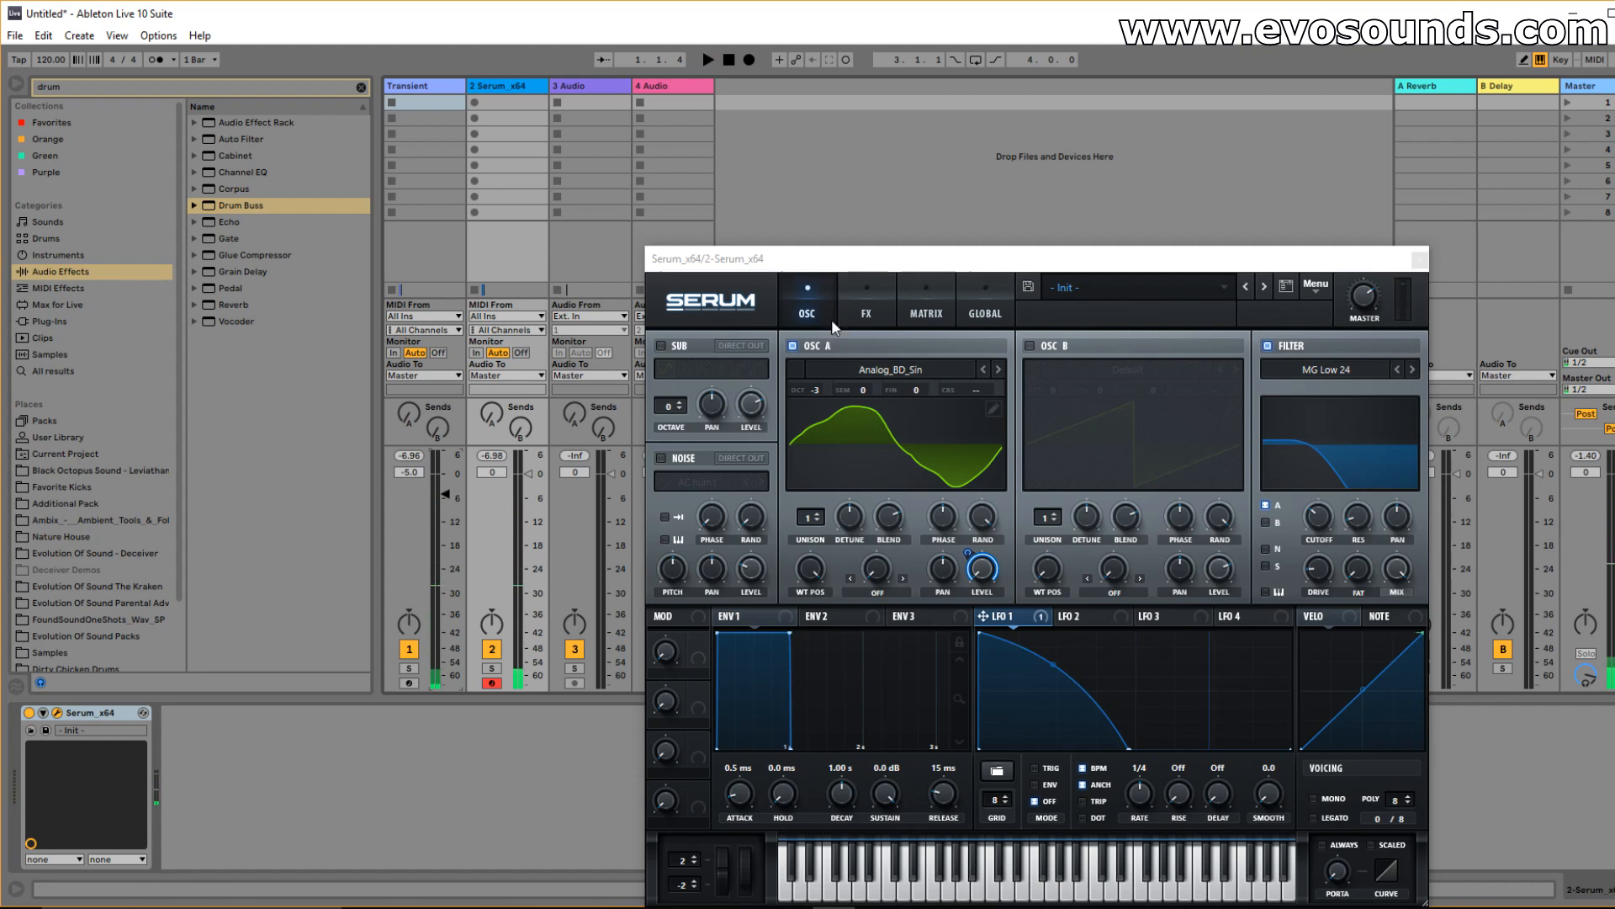
Turn on oscillator B and load the Basic Shapes square wavetable.
left_click(1052, 347)
left_click(1123, 369)
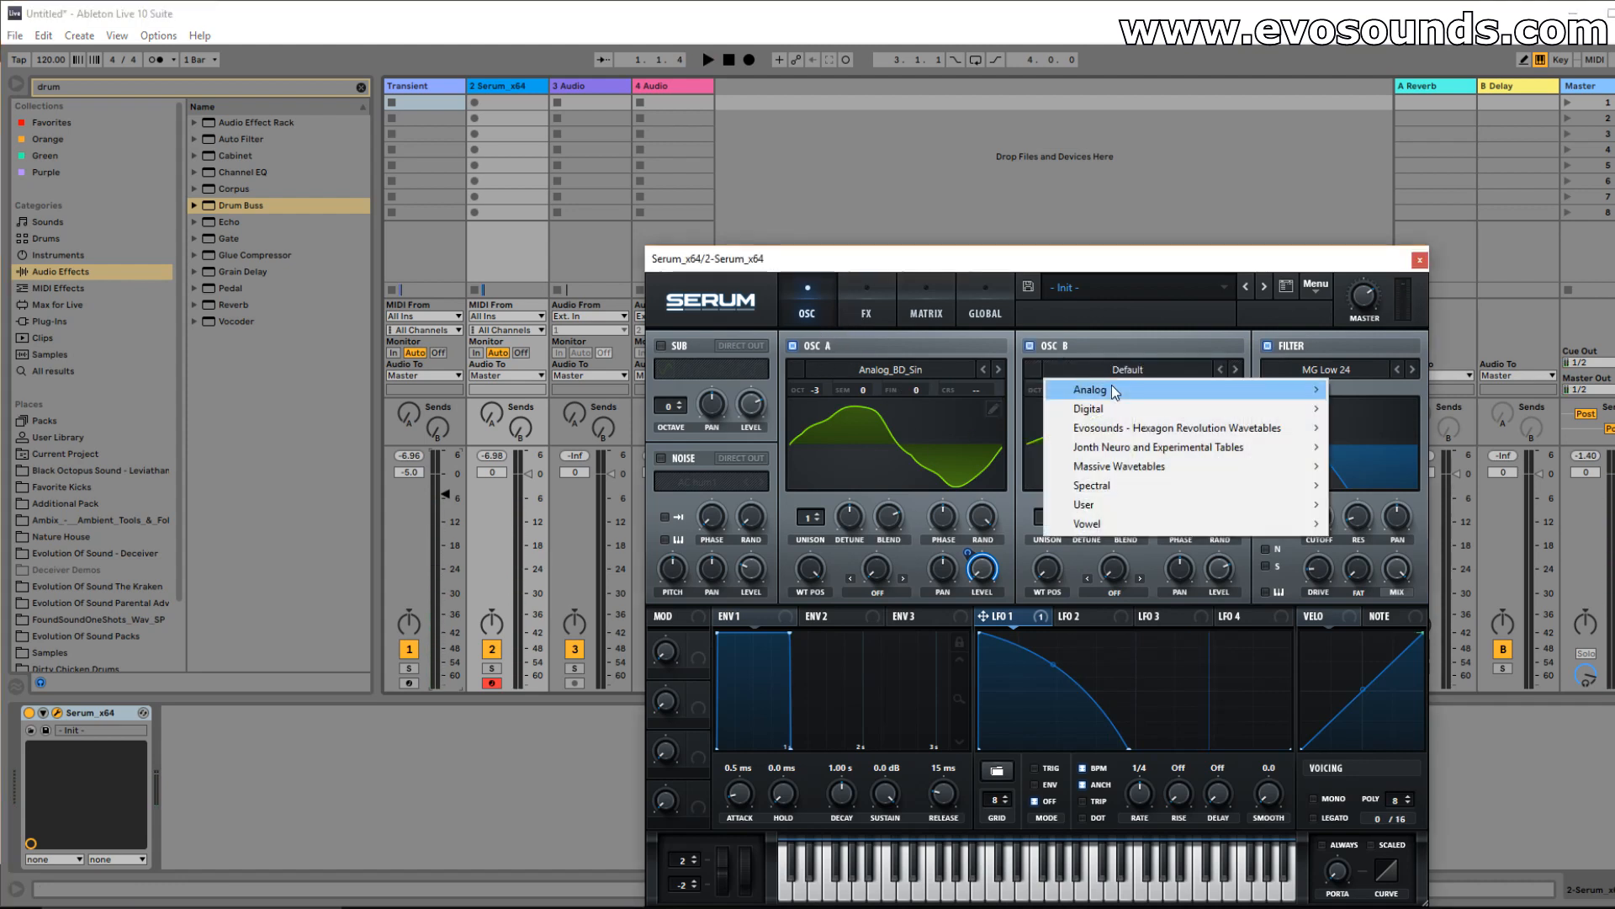
mouse_move(1094, 387)
left_click(1382, 487)
left_click(1159, 371)
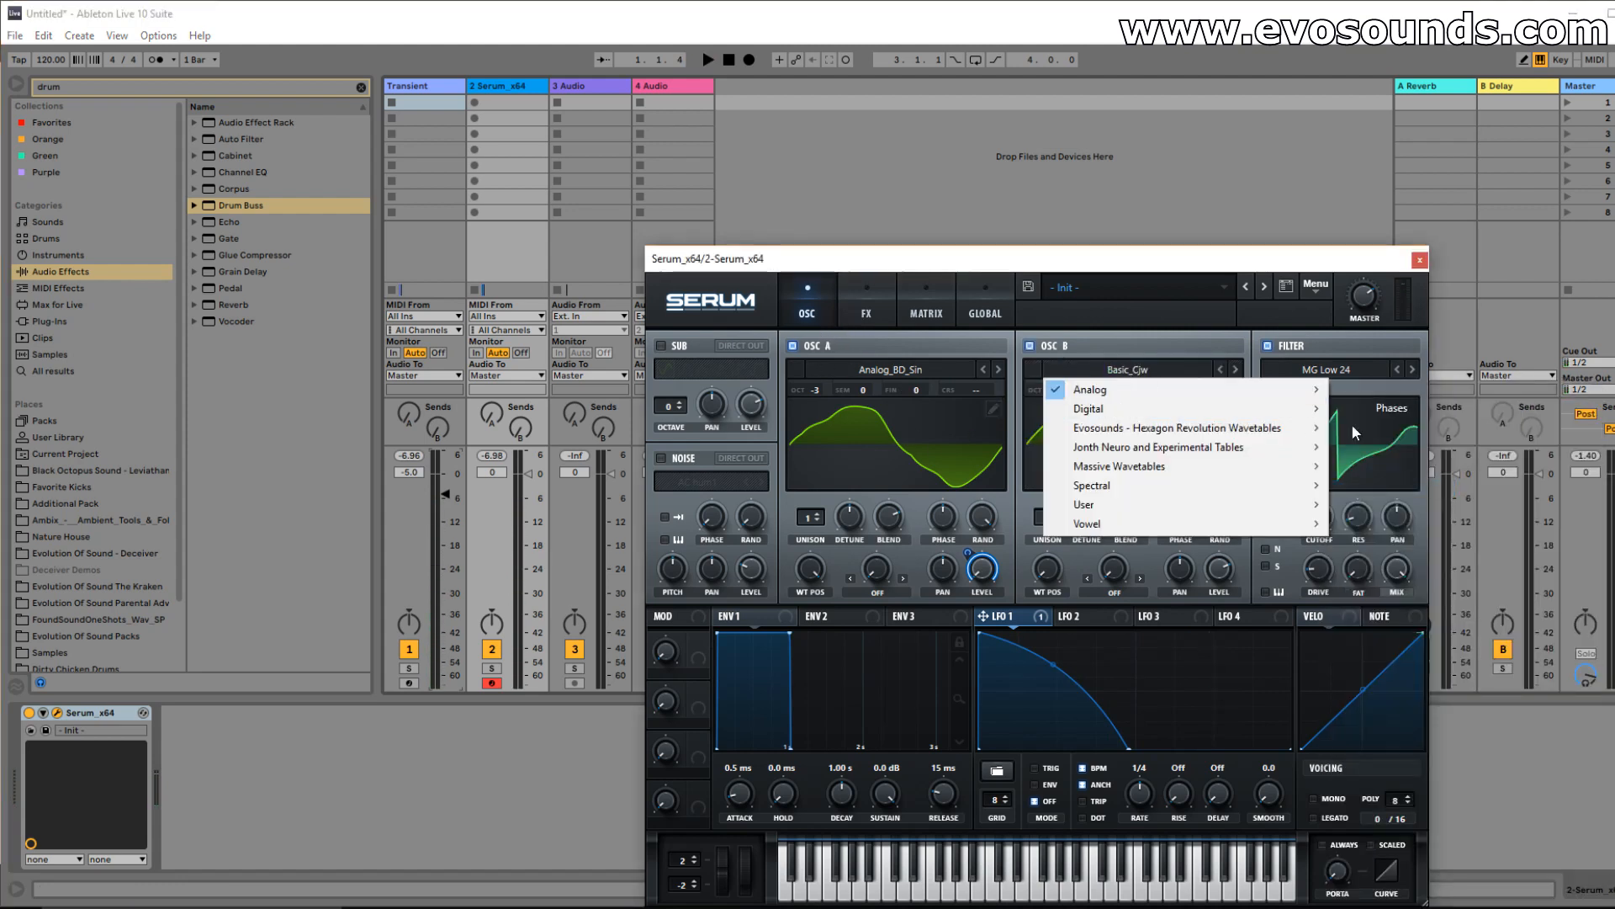
left_click(1160, 371)
left_click(1159, 371)
mouse_move(1159, 389)
left_click(1383, 471)
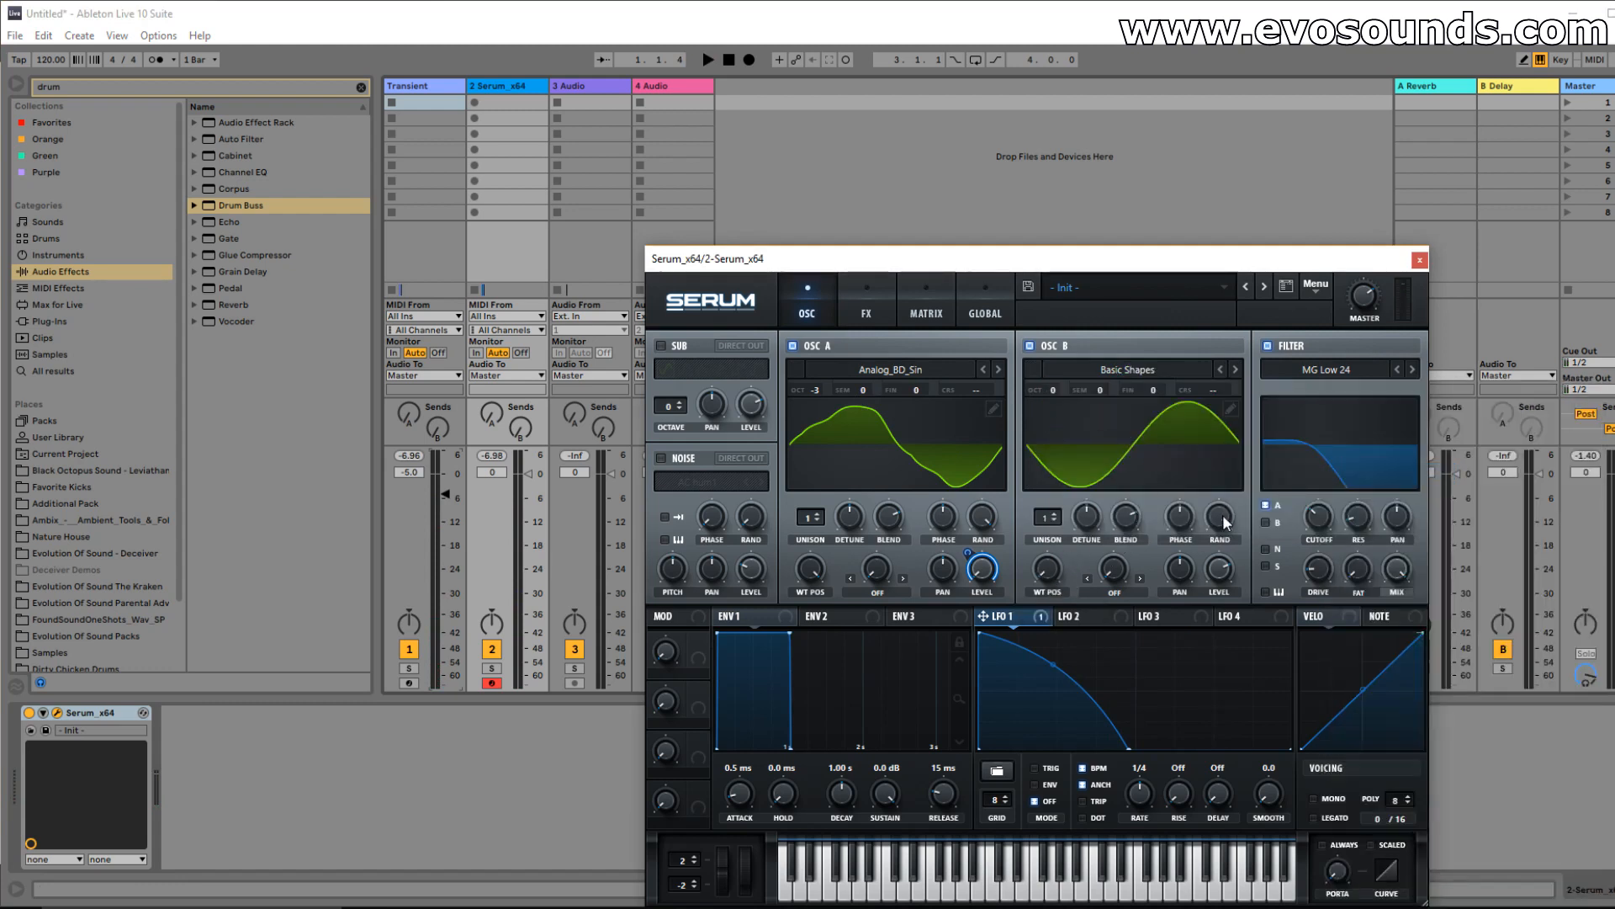
Modulate oscillator B's level from LFO 1 at amount 46, route B through the filter, close Serum.
key("space")
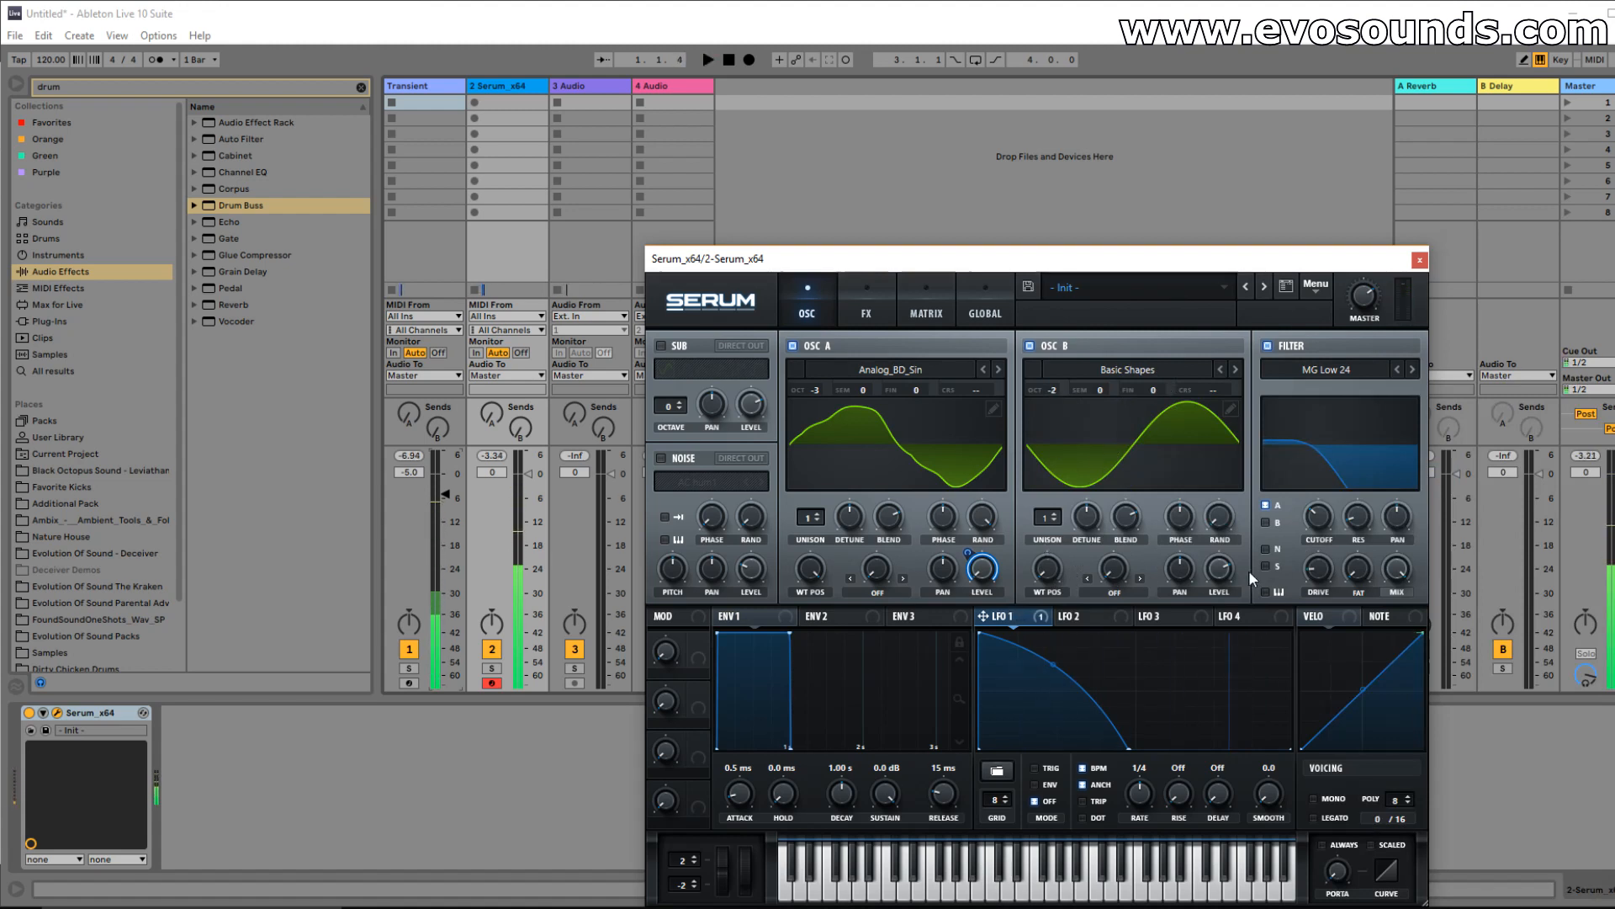
left_click_drag(983, 616, 1222, 577)
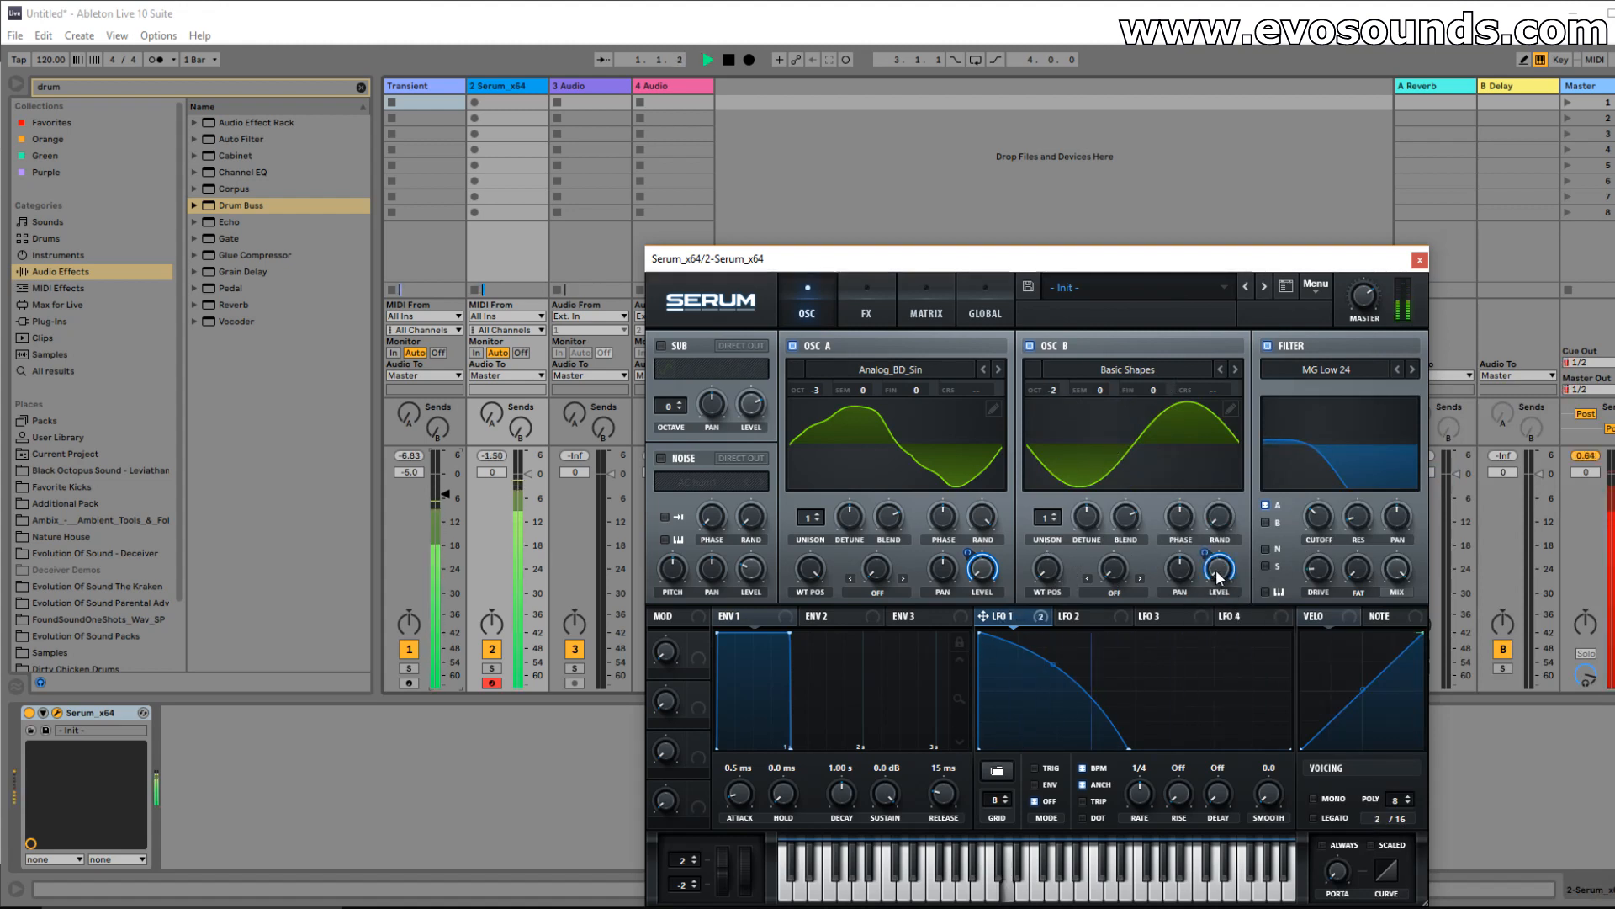
mouse_move(1205, 557)
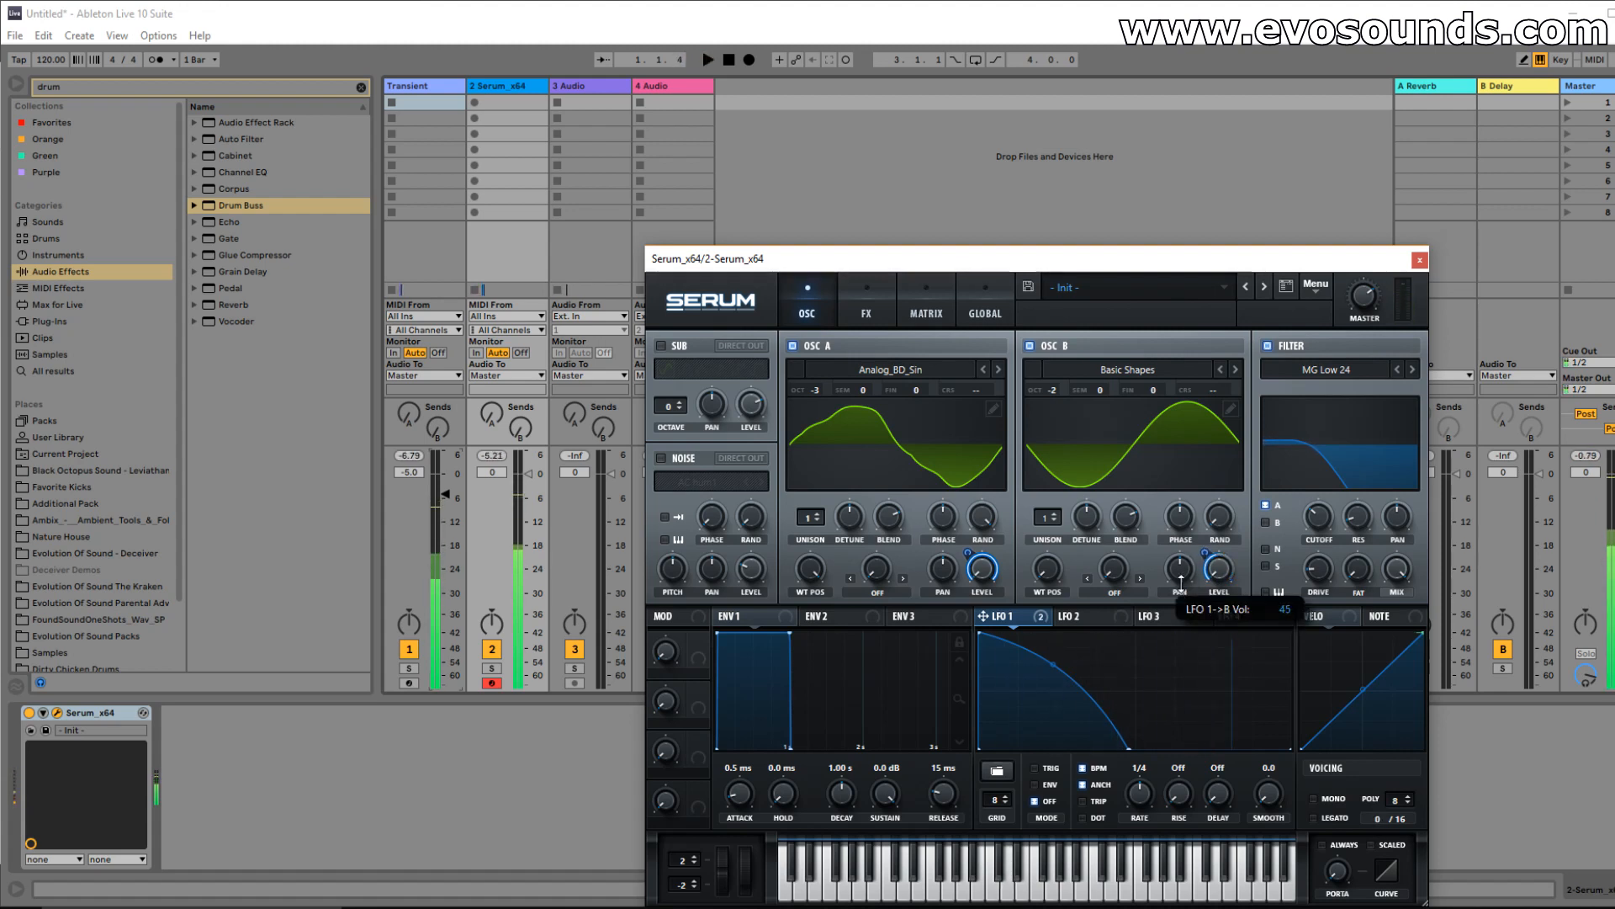
key("space")
left_click_drag(1049, 575, 1082, 512)
key("space")
left_click(1266, 523)
key("space")
left_click_drag(1203, 561, 1197, 559)
key("space")
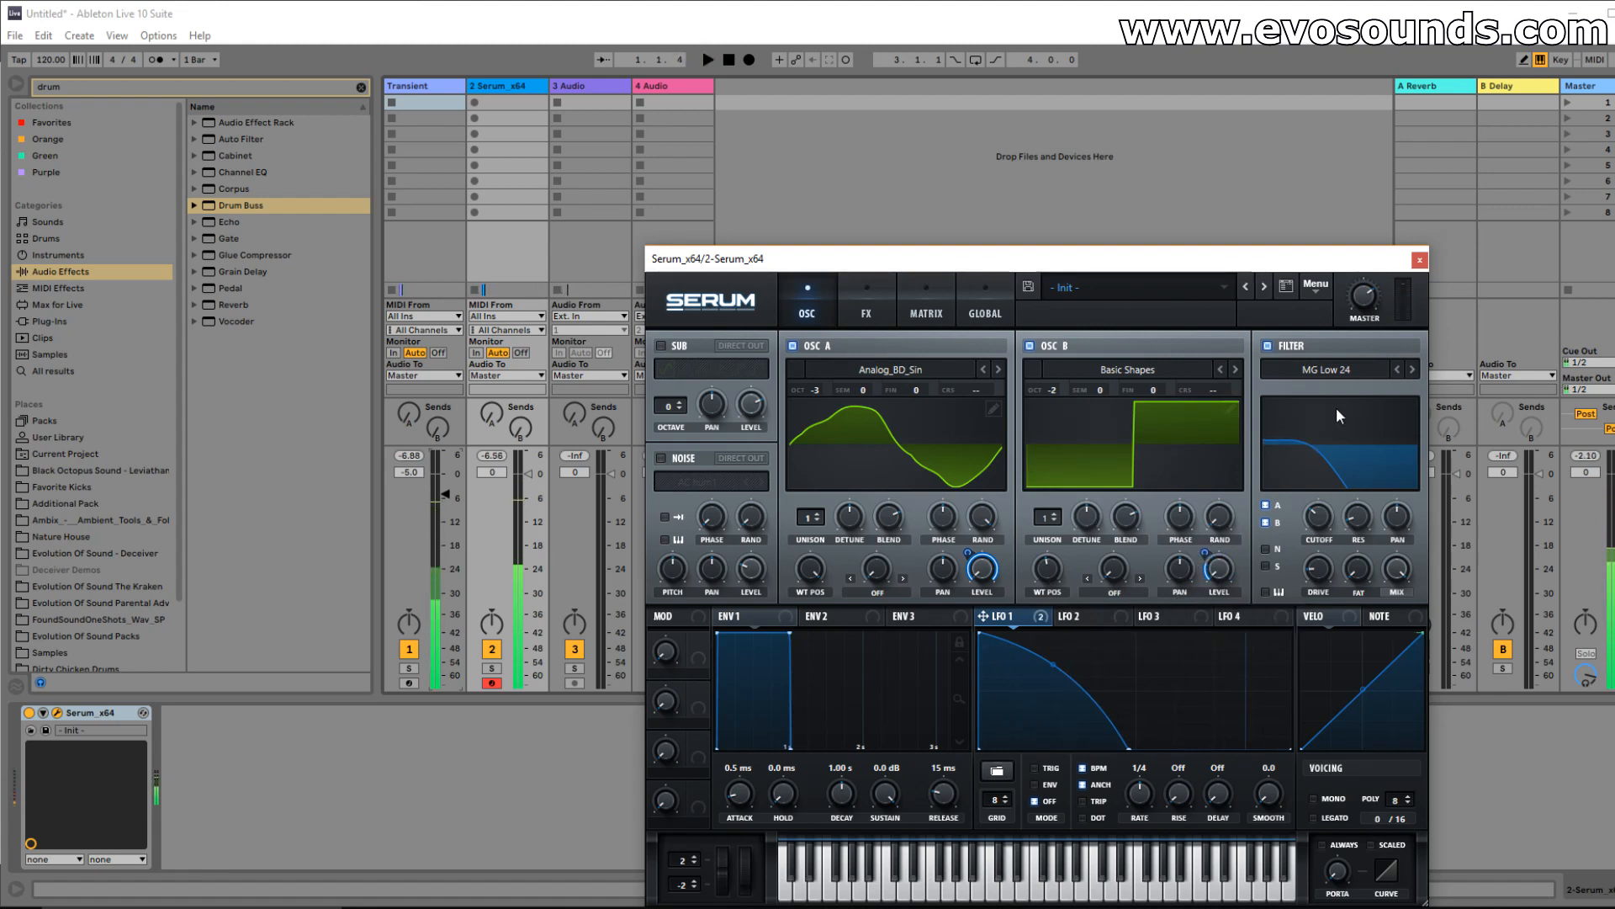
left_click(1423, 259)
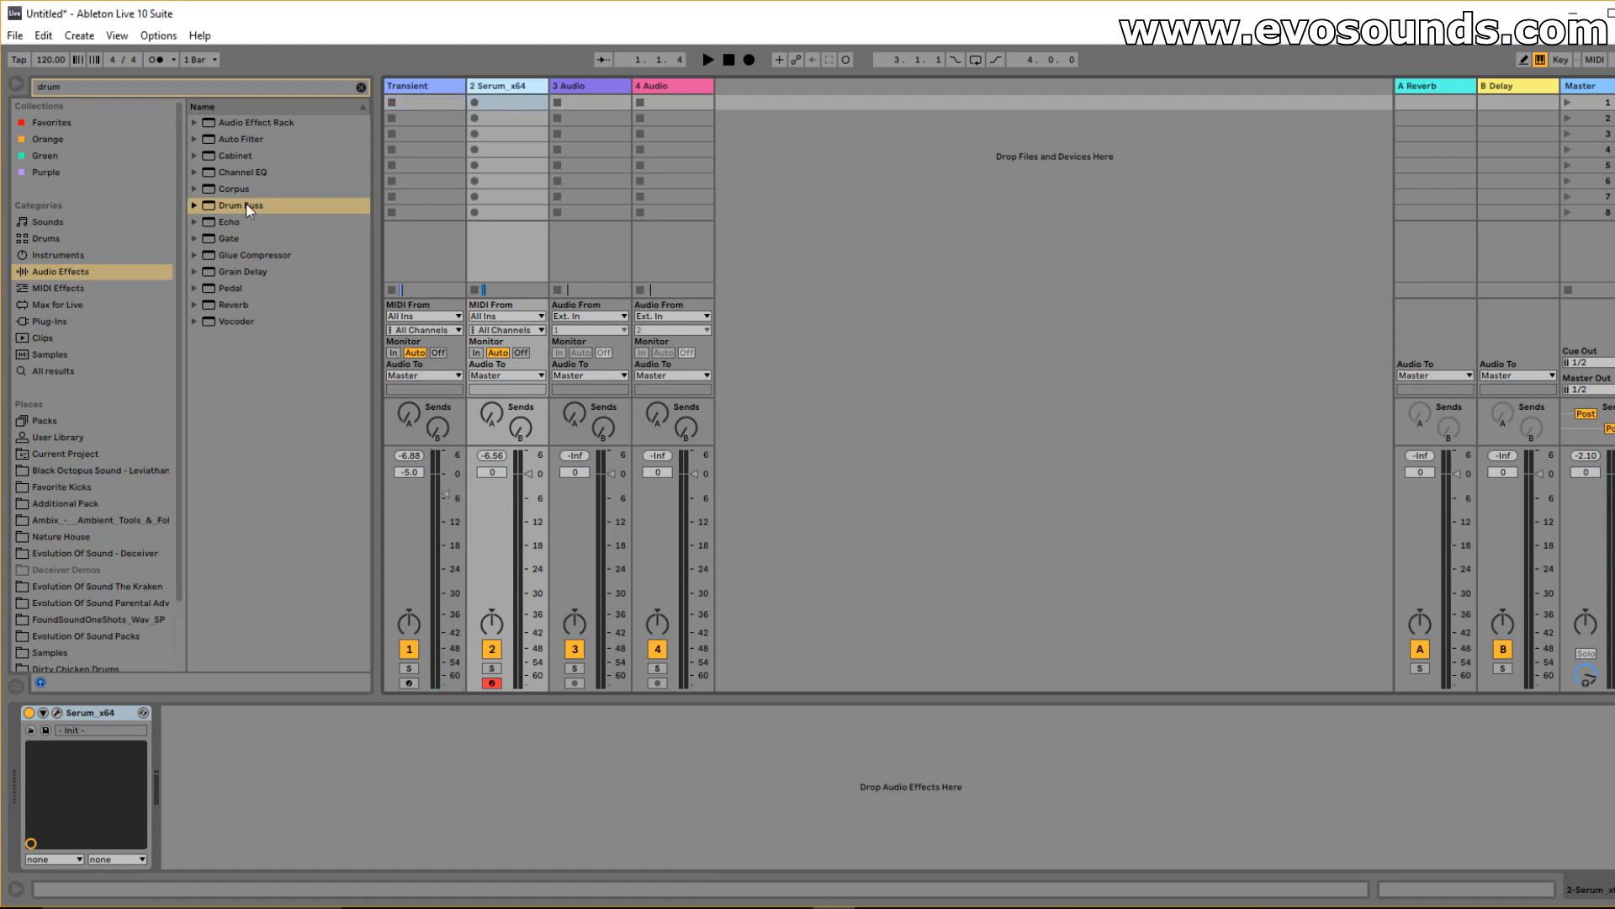
Group the Transient and Serum tracks, name the group KICK, and audition it.
key("ctrl+g")
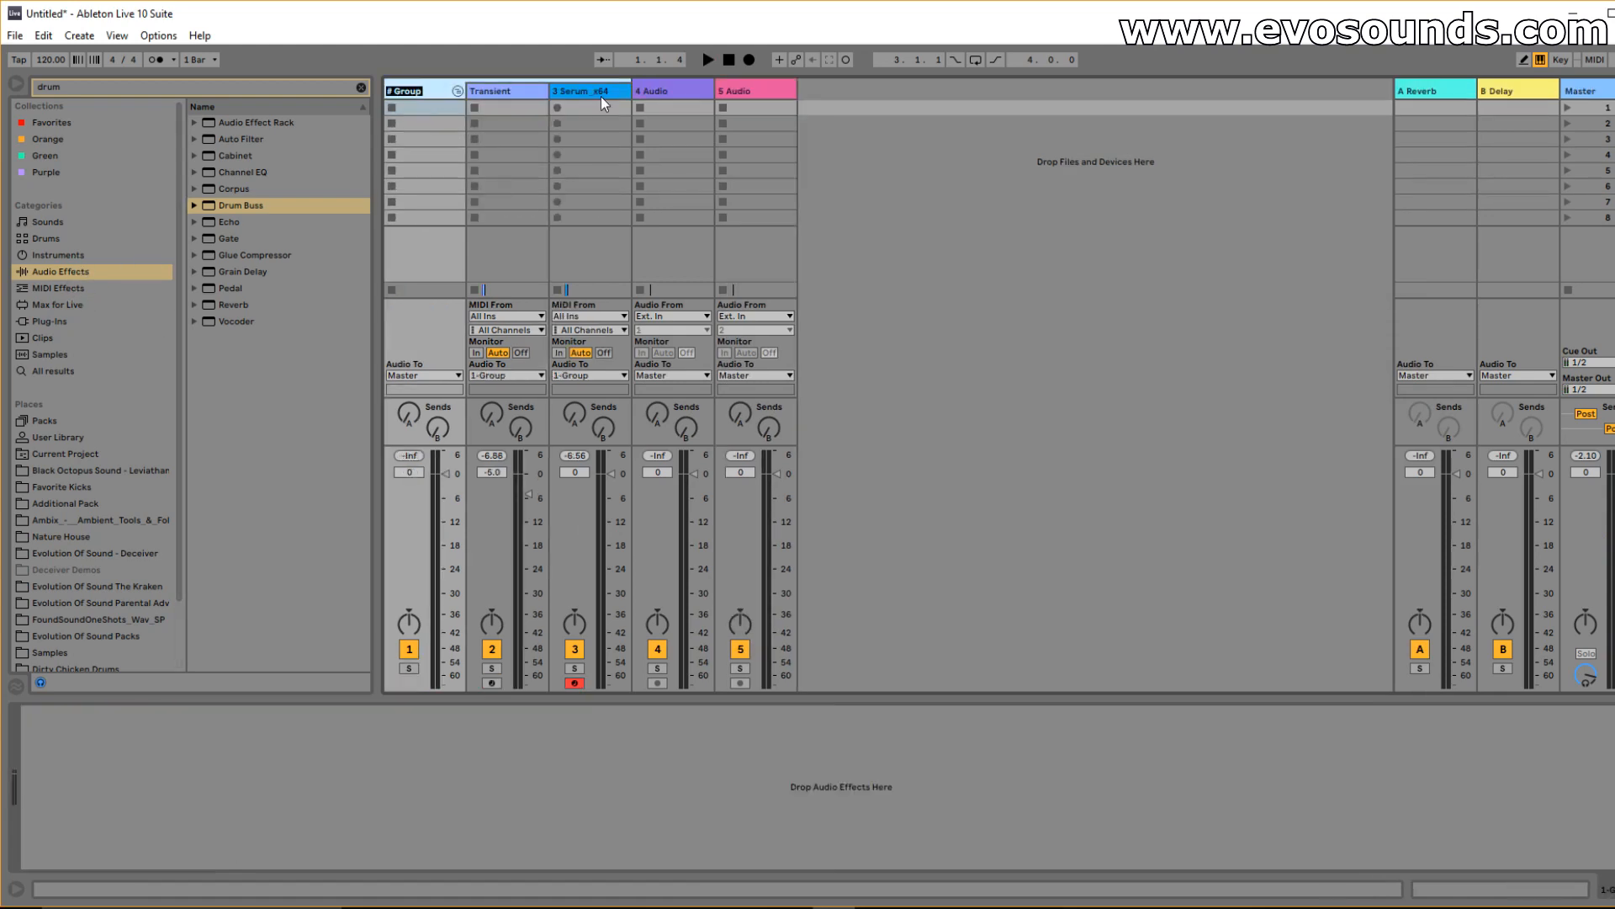
type("KICK")
key("Return")
key("space")
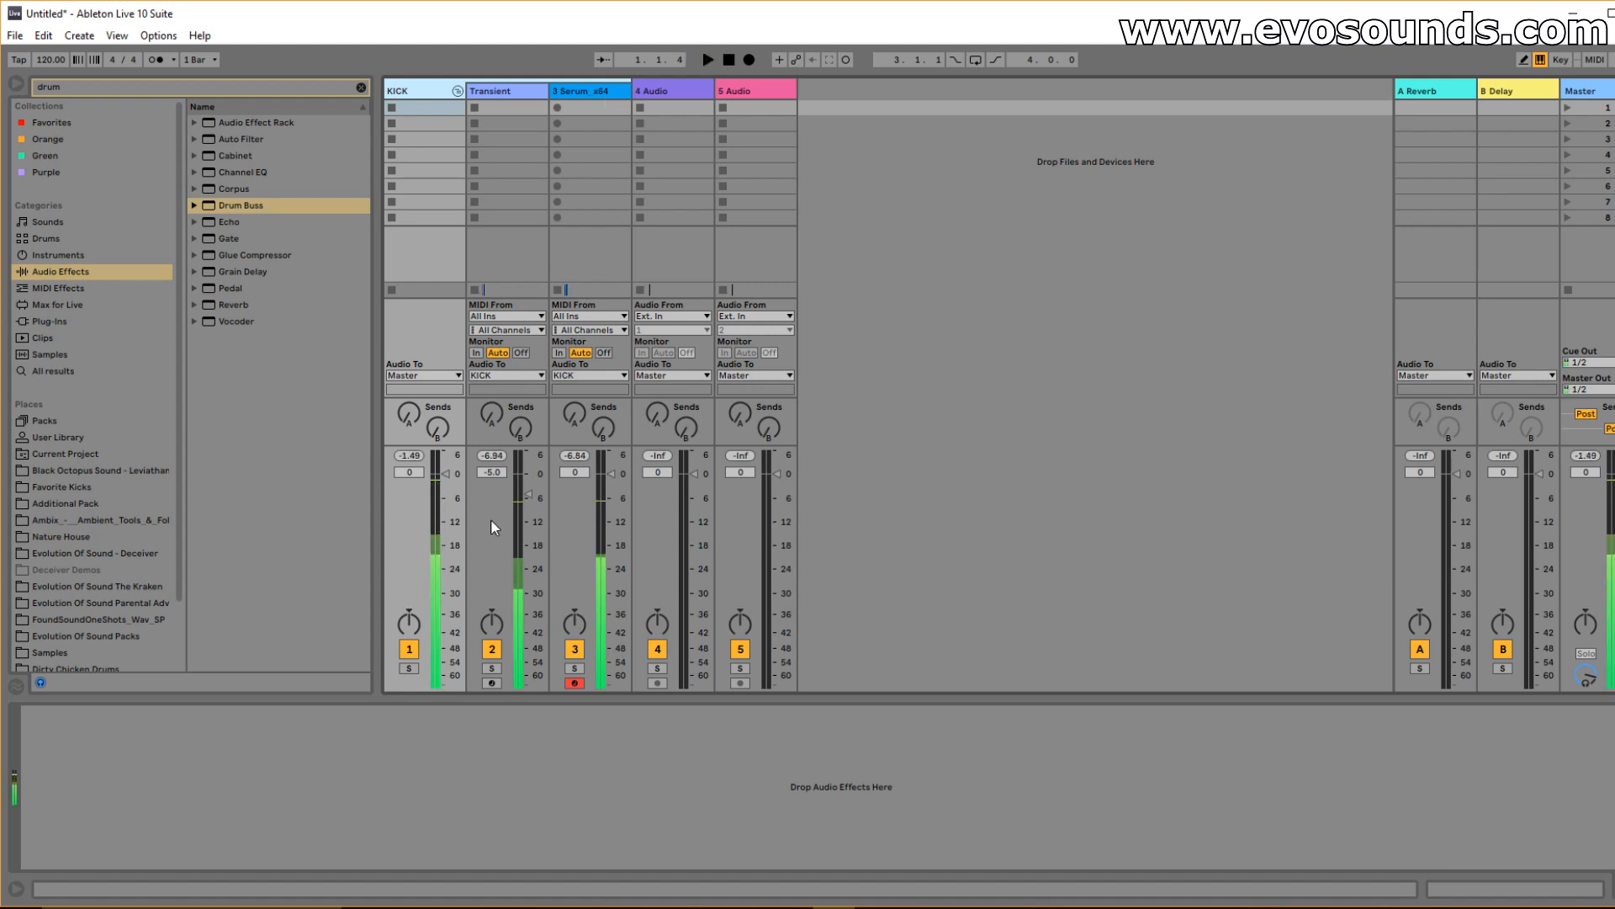
key("space")
Loop the Transient clip's time range in the arrangement and play the kick.
left_click(394, 94)
left_click(555, 92)
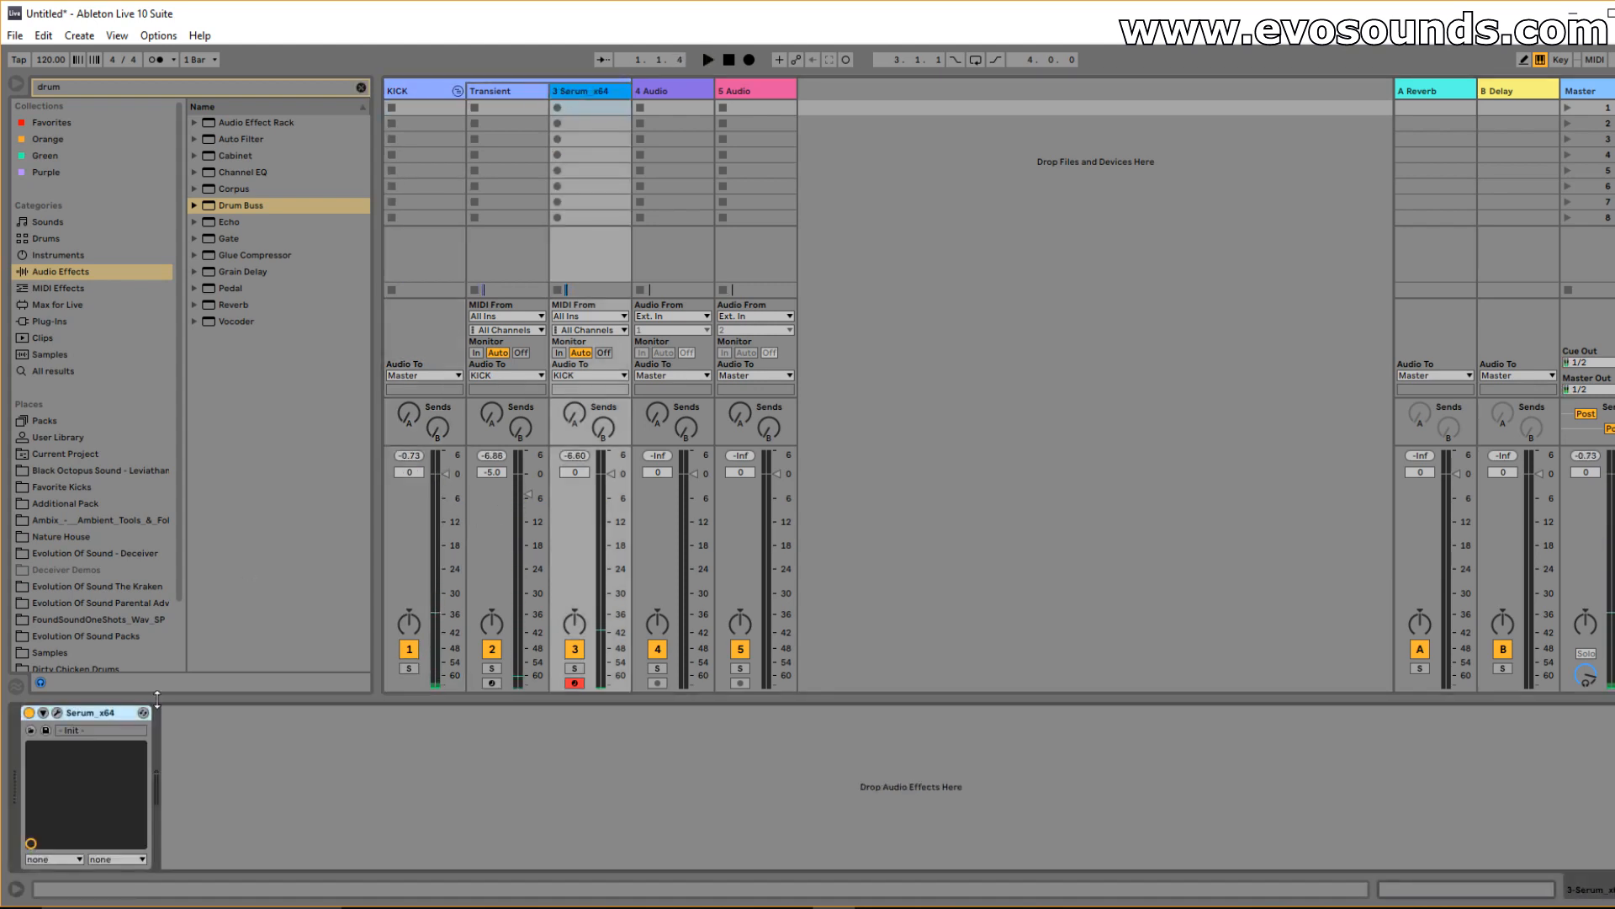
left_click(57, 713)
key("Tab")
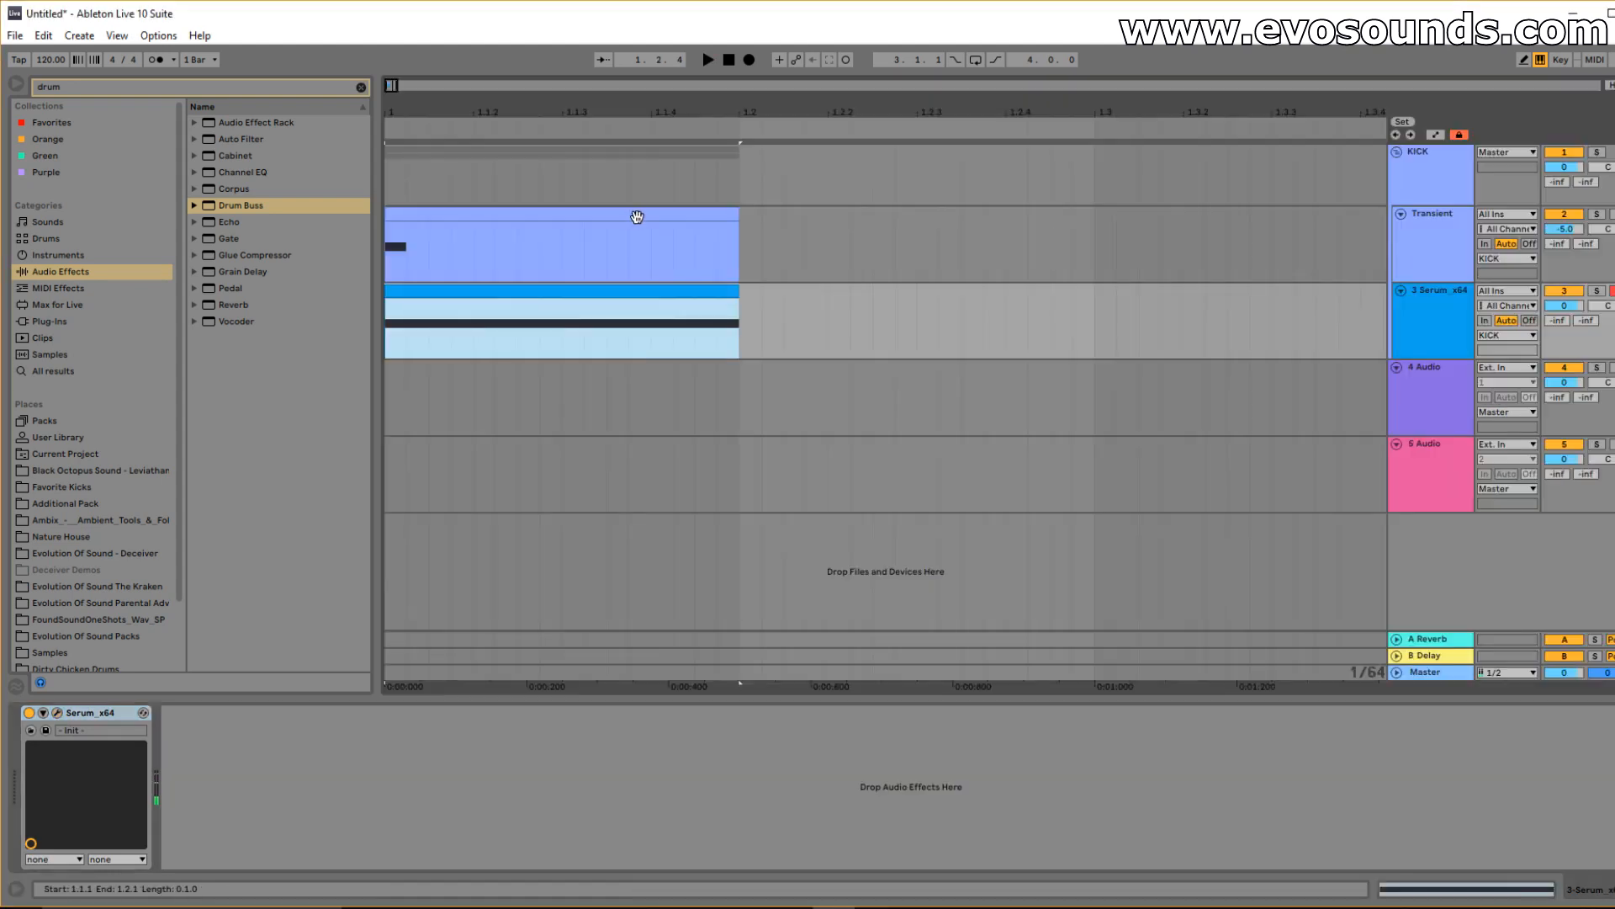
left_click(644, 219)
key("ctrl+l")
key("space")
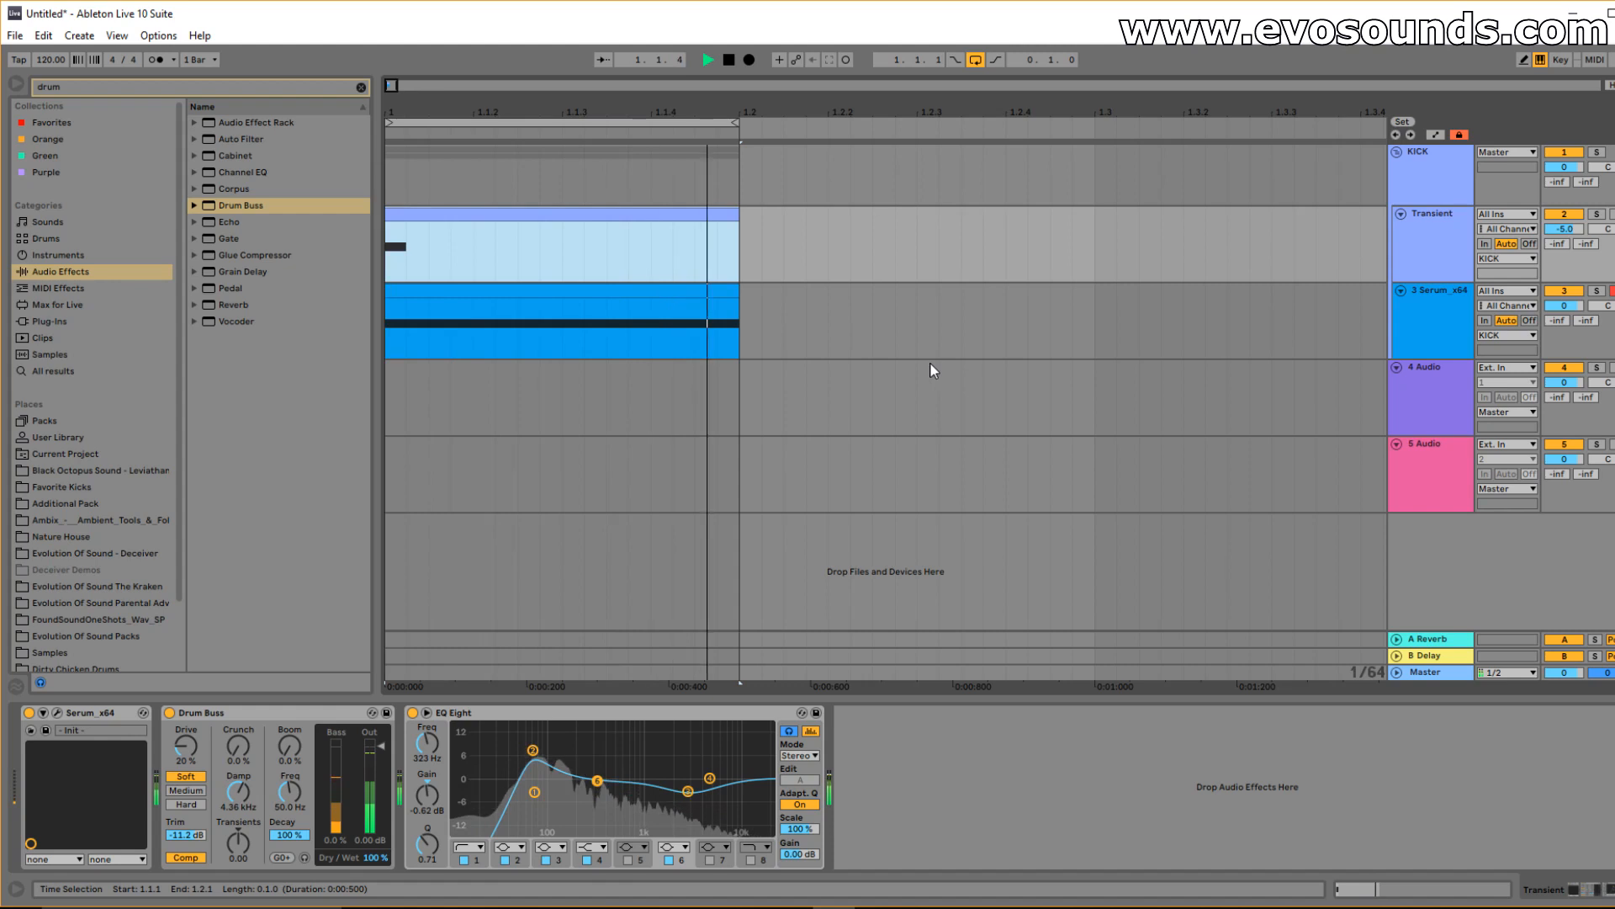
Load Drum Buss onto the KICK group with Comp on, then open the Serum clip's notes.
left_click(1418, 160)
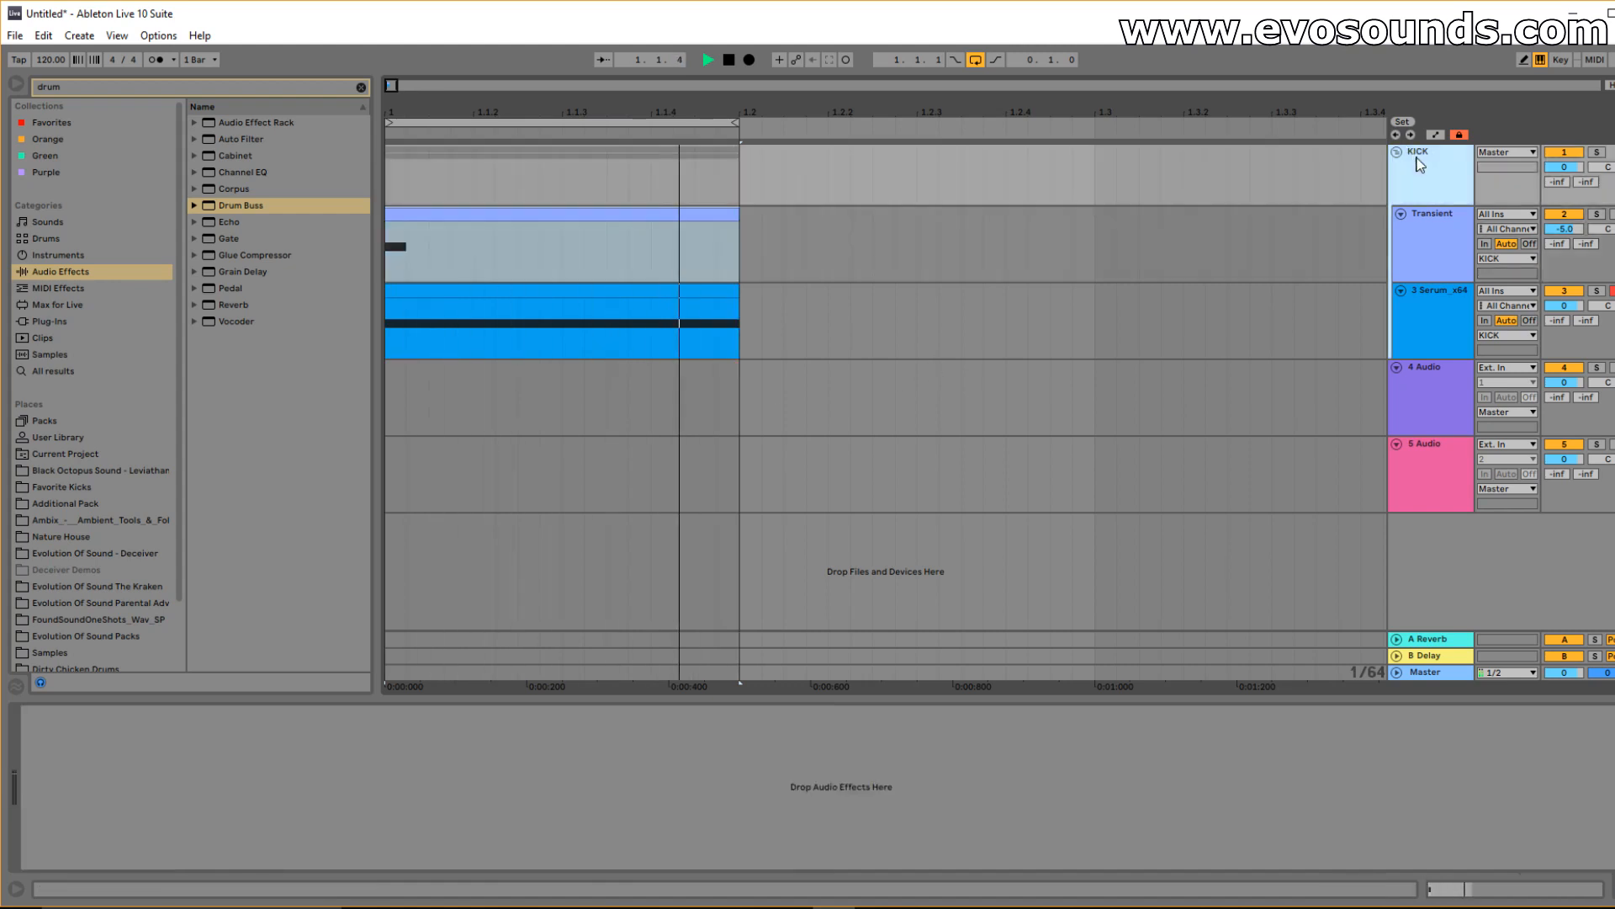
left_click(360, 88)
left_click(1330, 310)
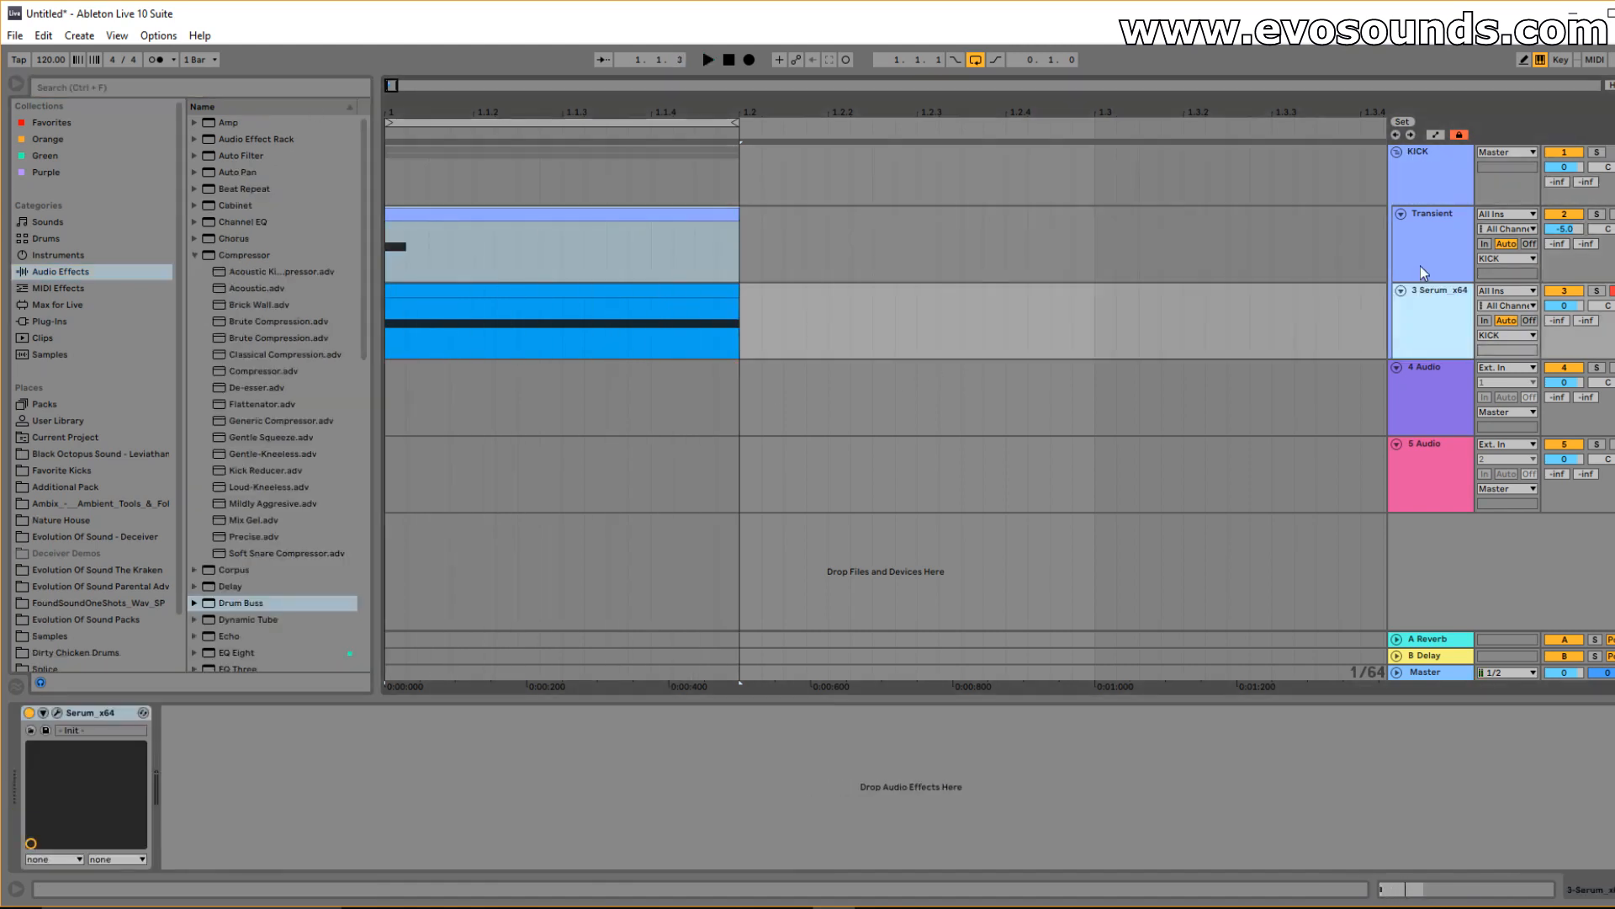
left_click(1423, 271)
left_click(1395, 196)
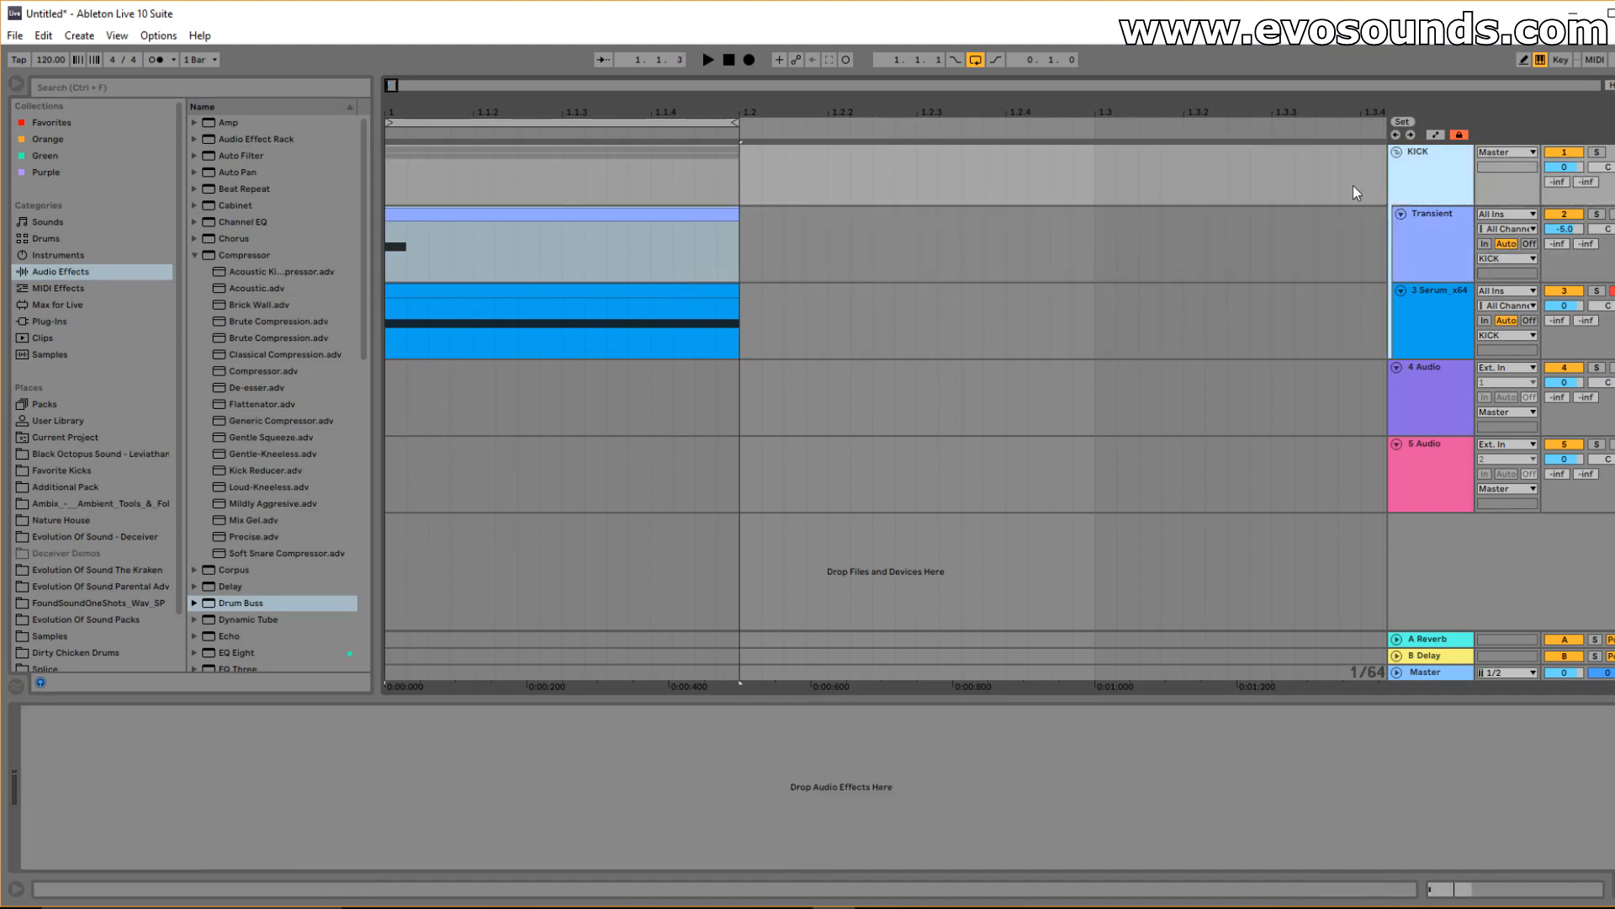
left_click(279, 90)
type("drum")
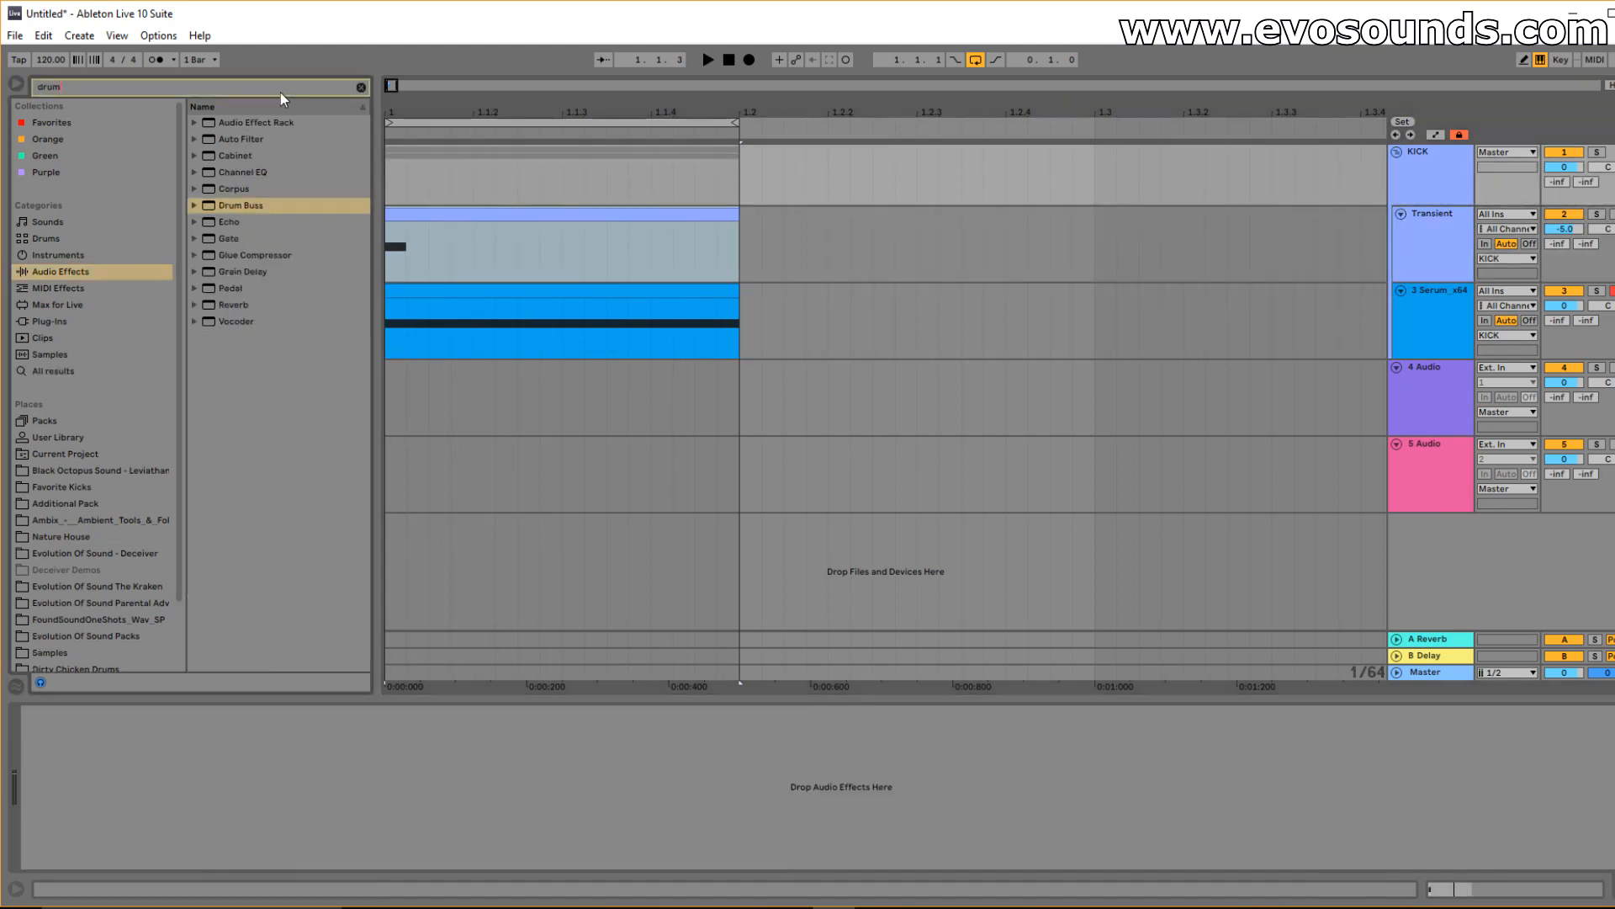
double_click(235, 204)
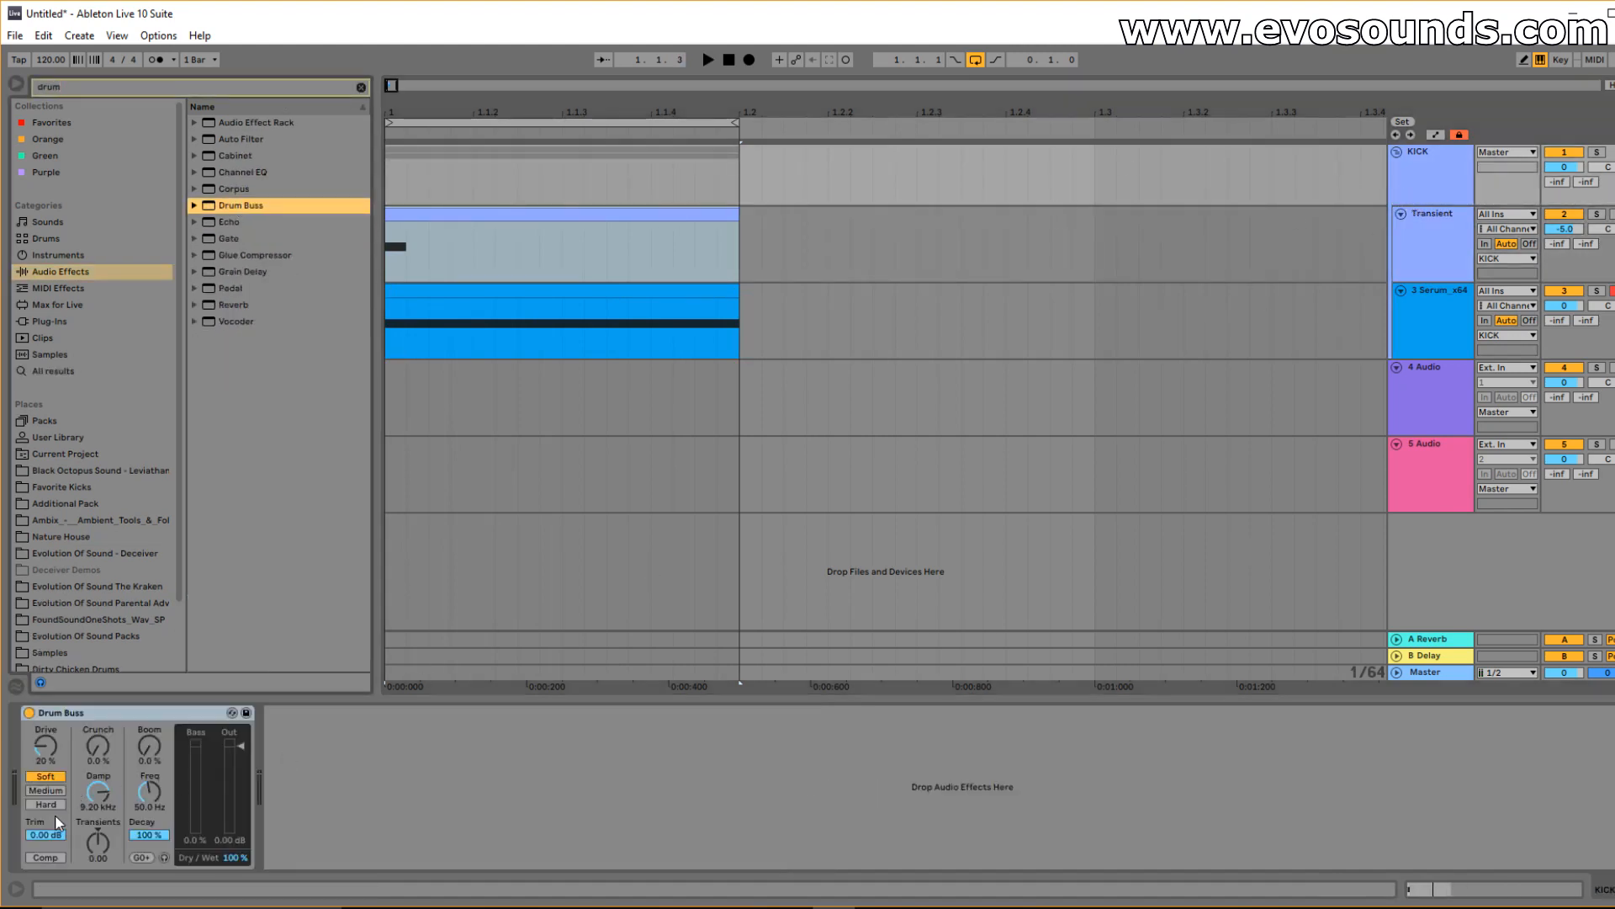
left_click(45, 857)
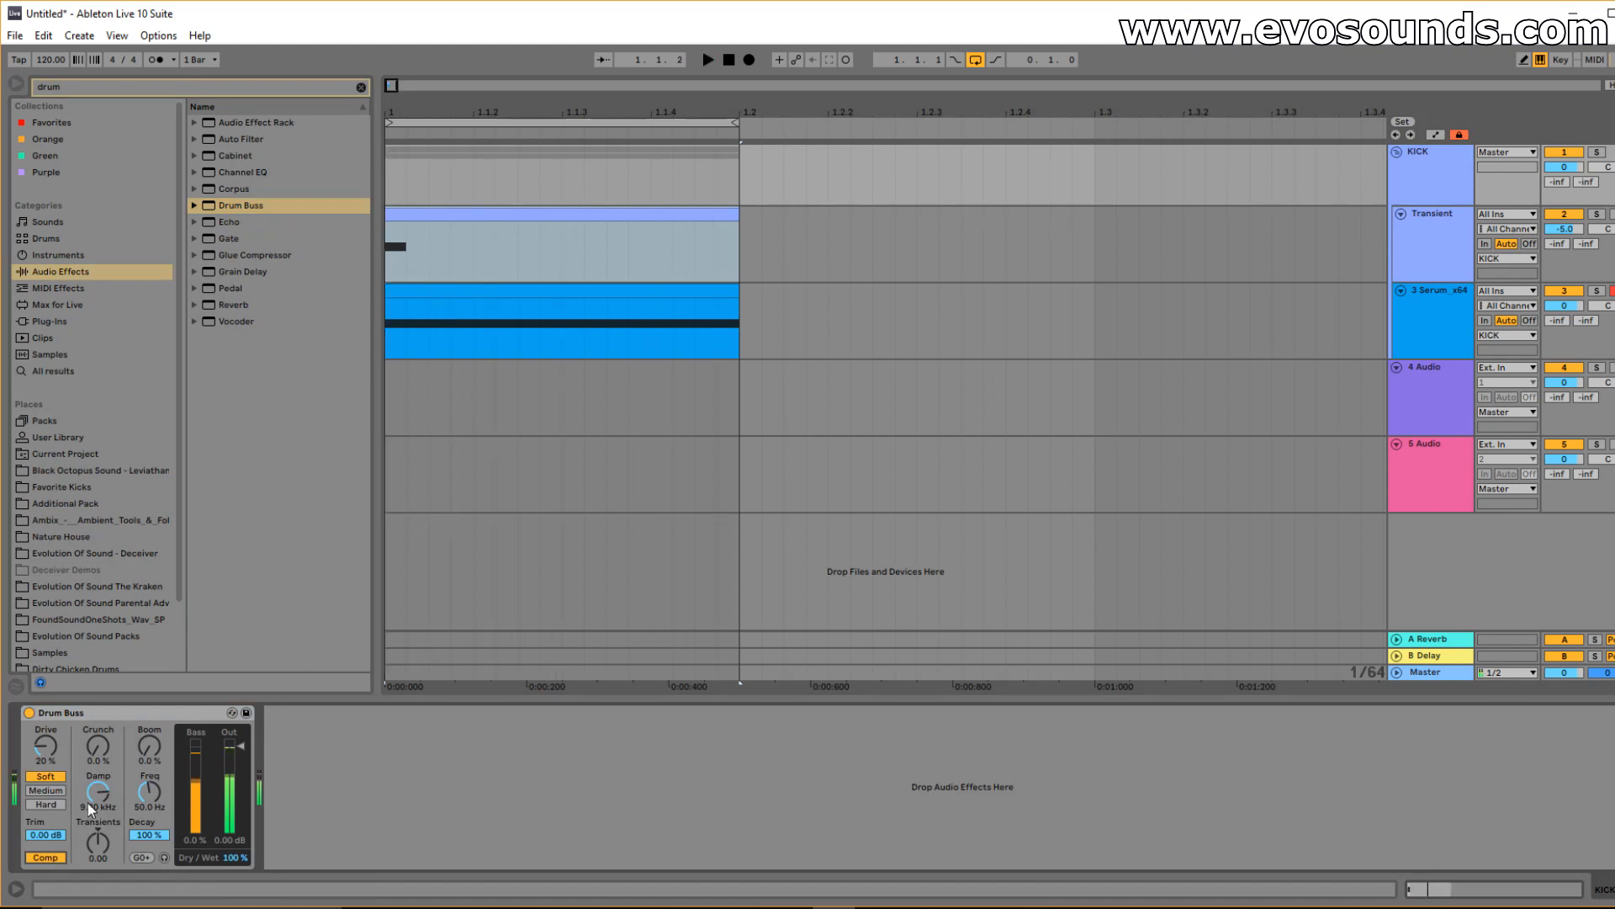
double_click(639, 292)
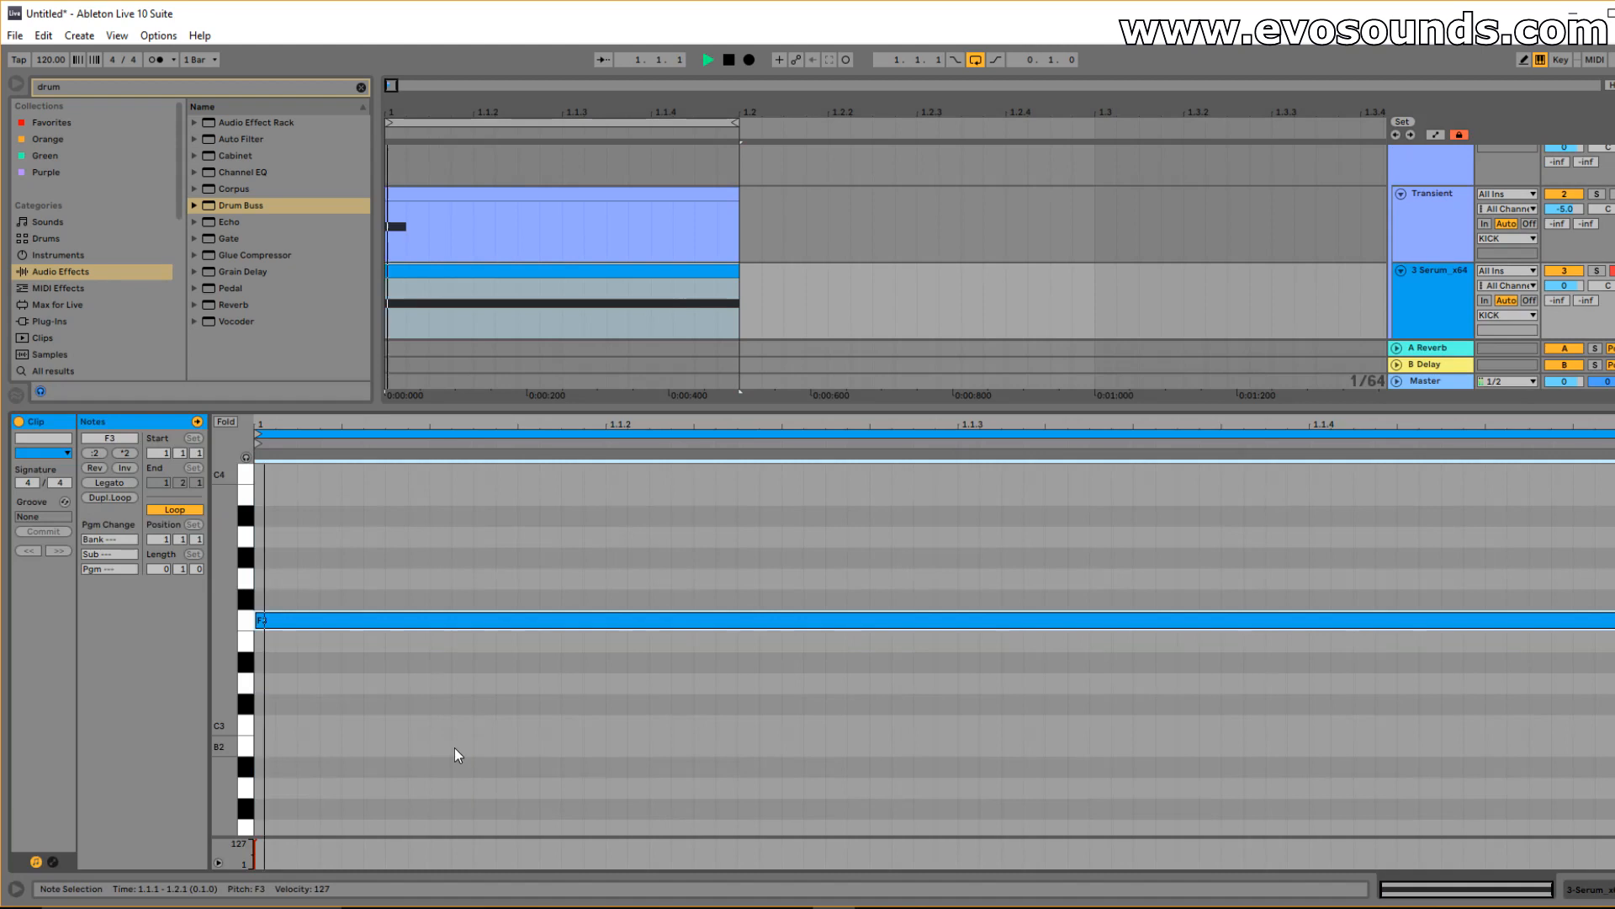
Open the Serum editor on the Serum track and play the kick.
scroll(1435, 225, "up", 1)
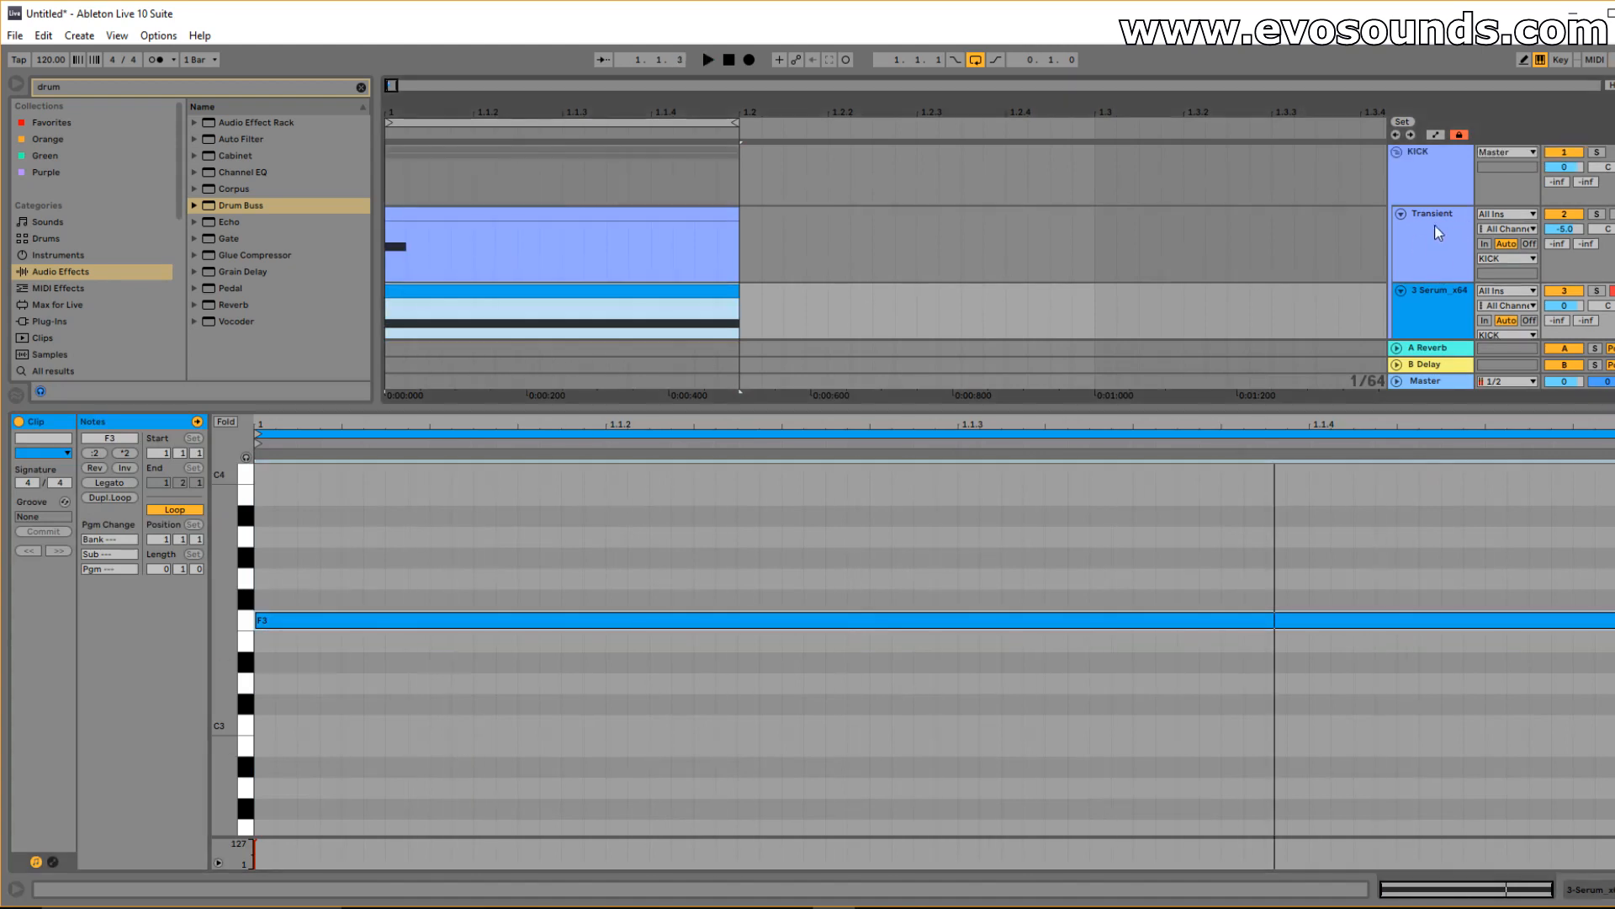
left_click(1431, 185)
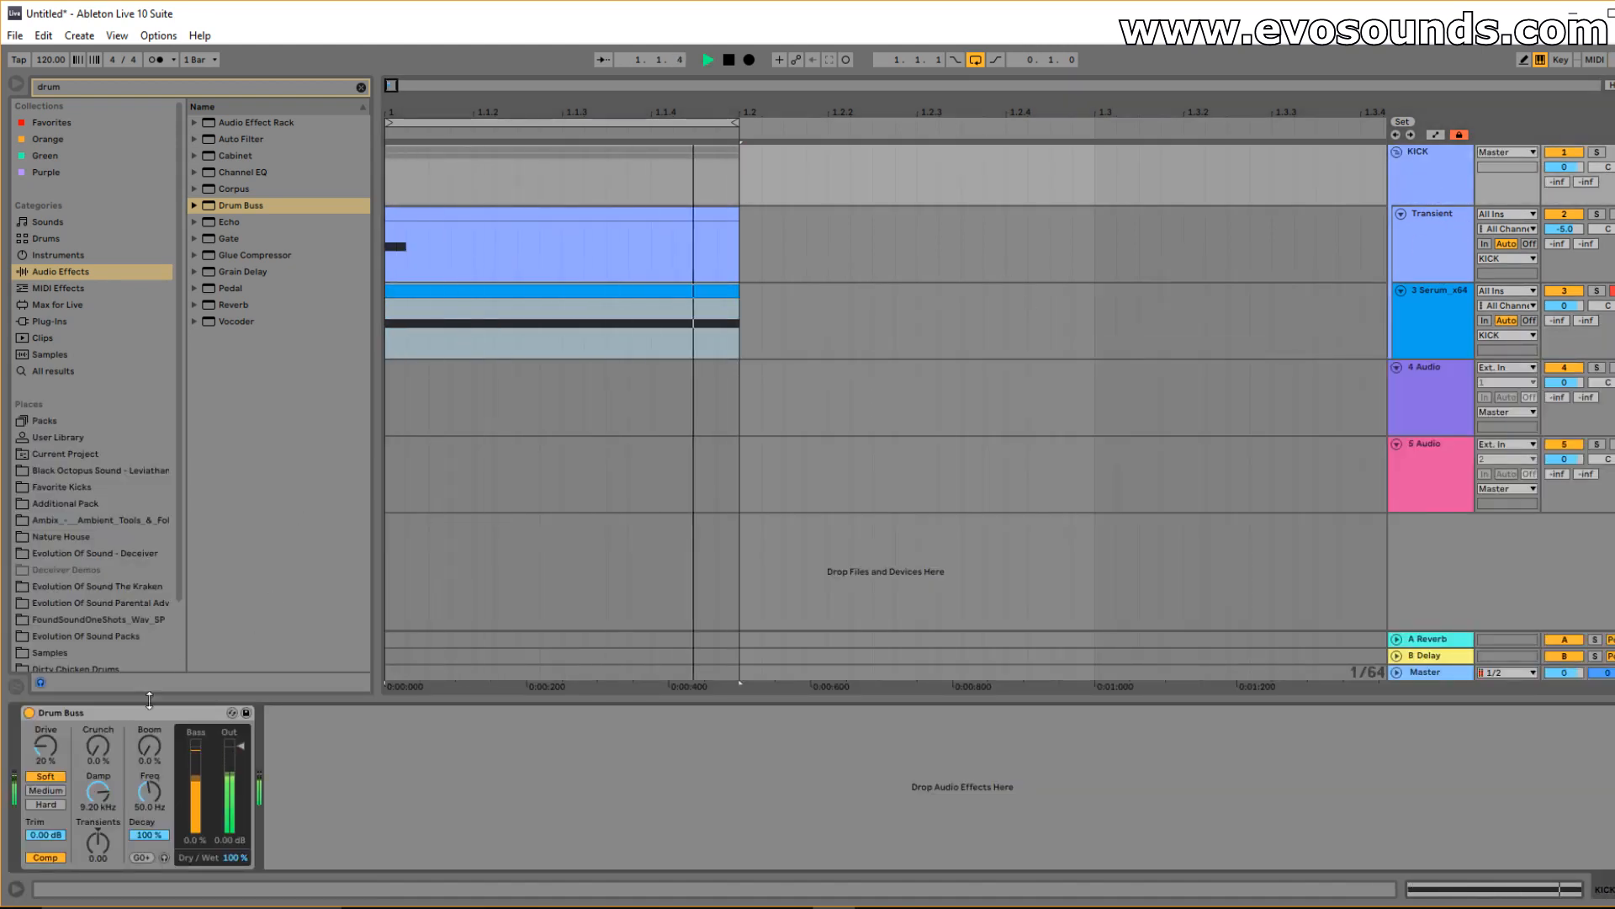
left_click(1453, 305)
left_click(57, 712)
key("space")
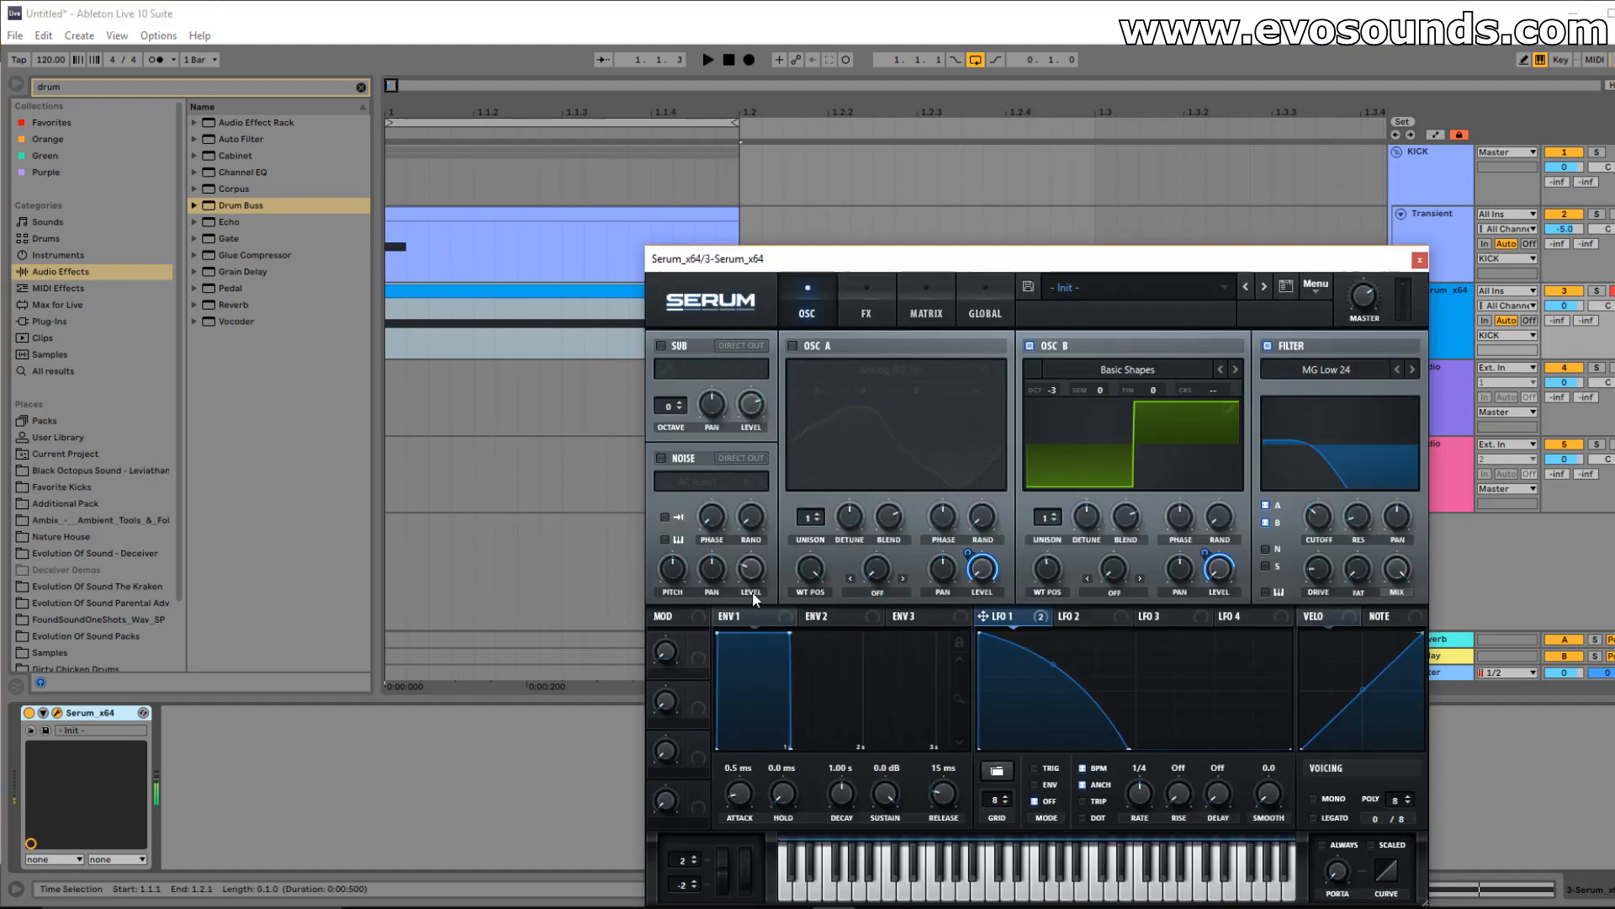
key("space")
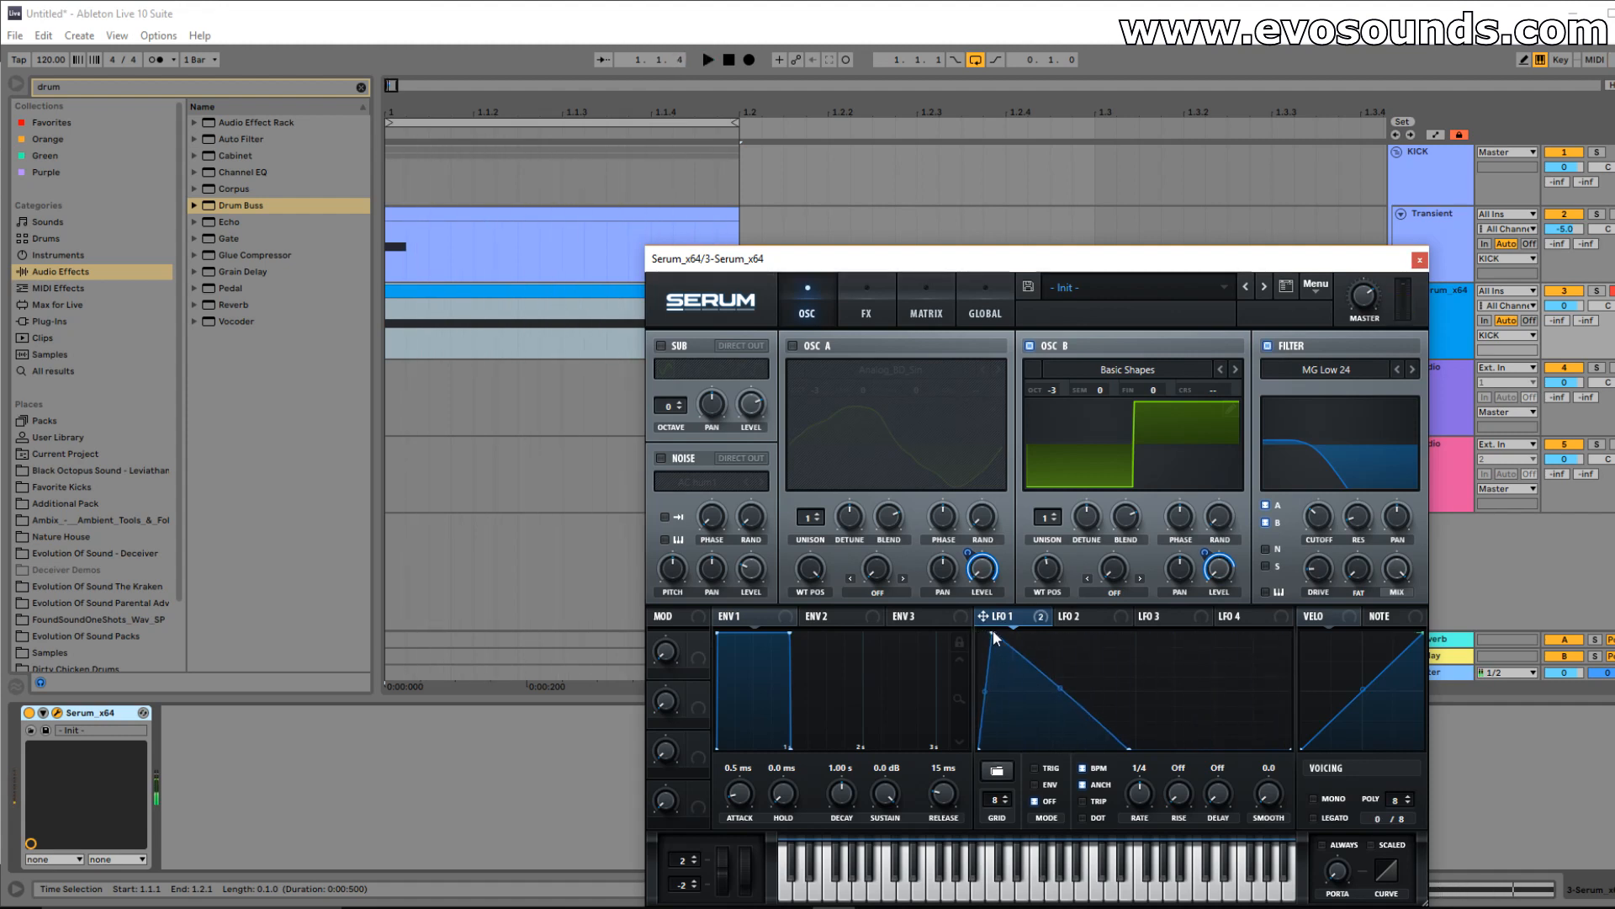
left_click_drag(995, 257, 994, 210)
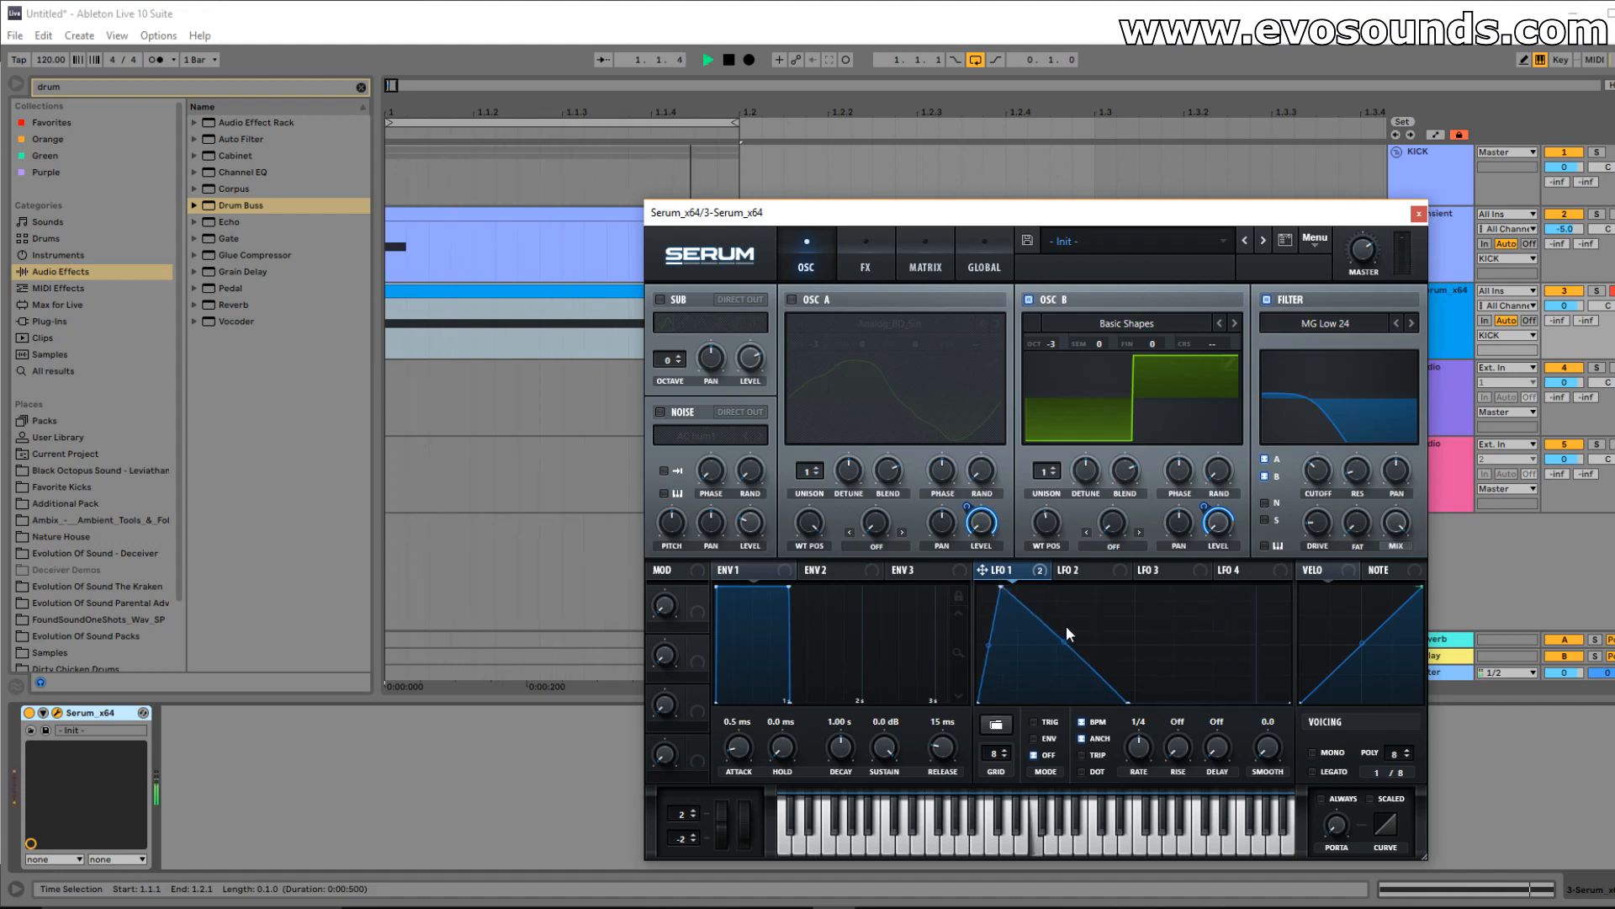
Bow LFO 1's ramp-down convex, end it earlier, and close the Serum window.
left_click_drag(1066, 632, 1069, 620)
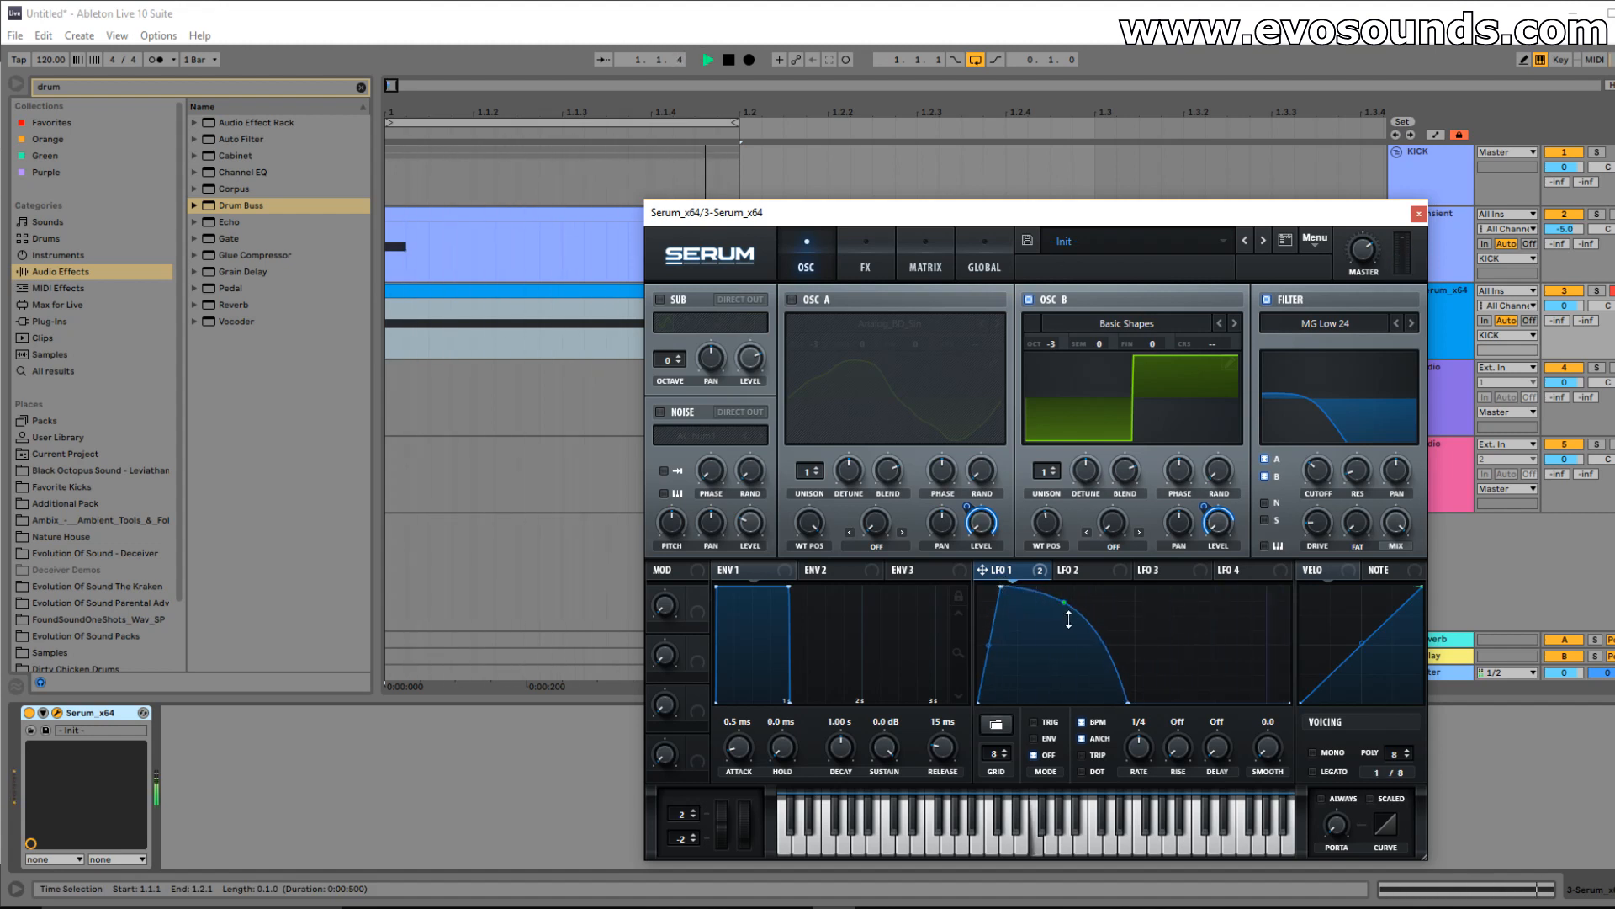
left_click_drag(1124, 700, 1119, 734)
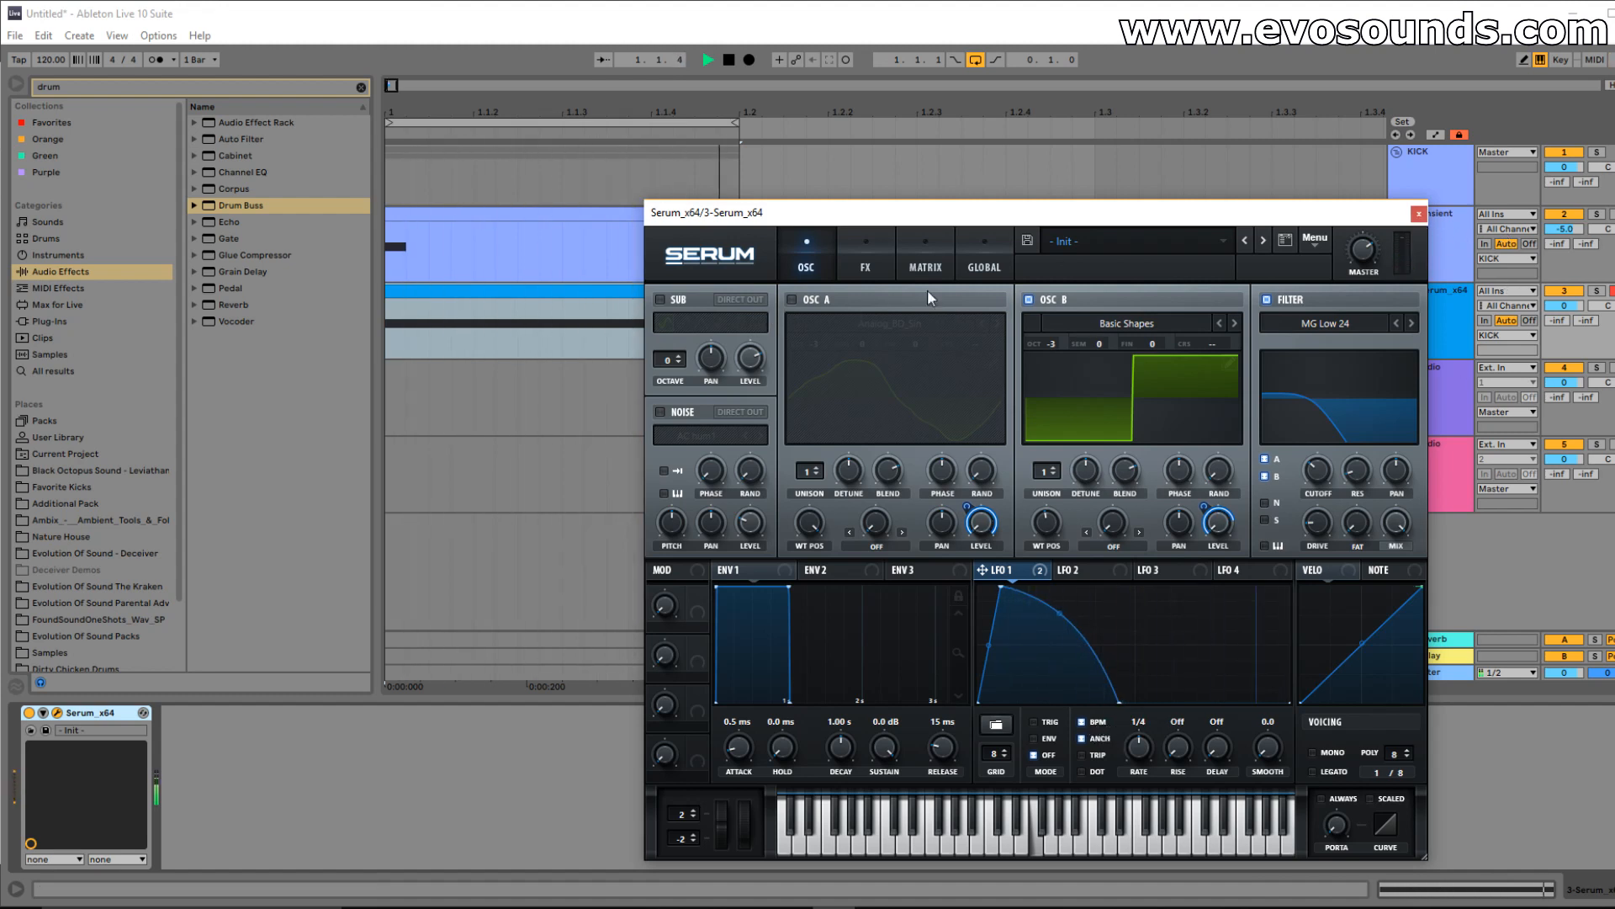
left_click(1418, 215)
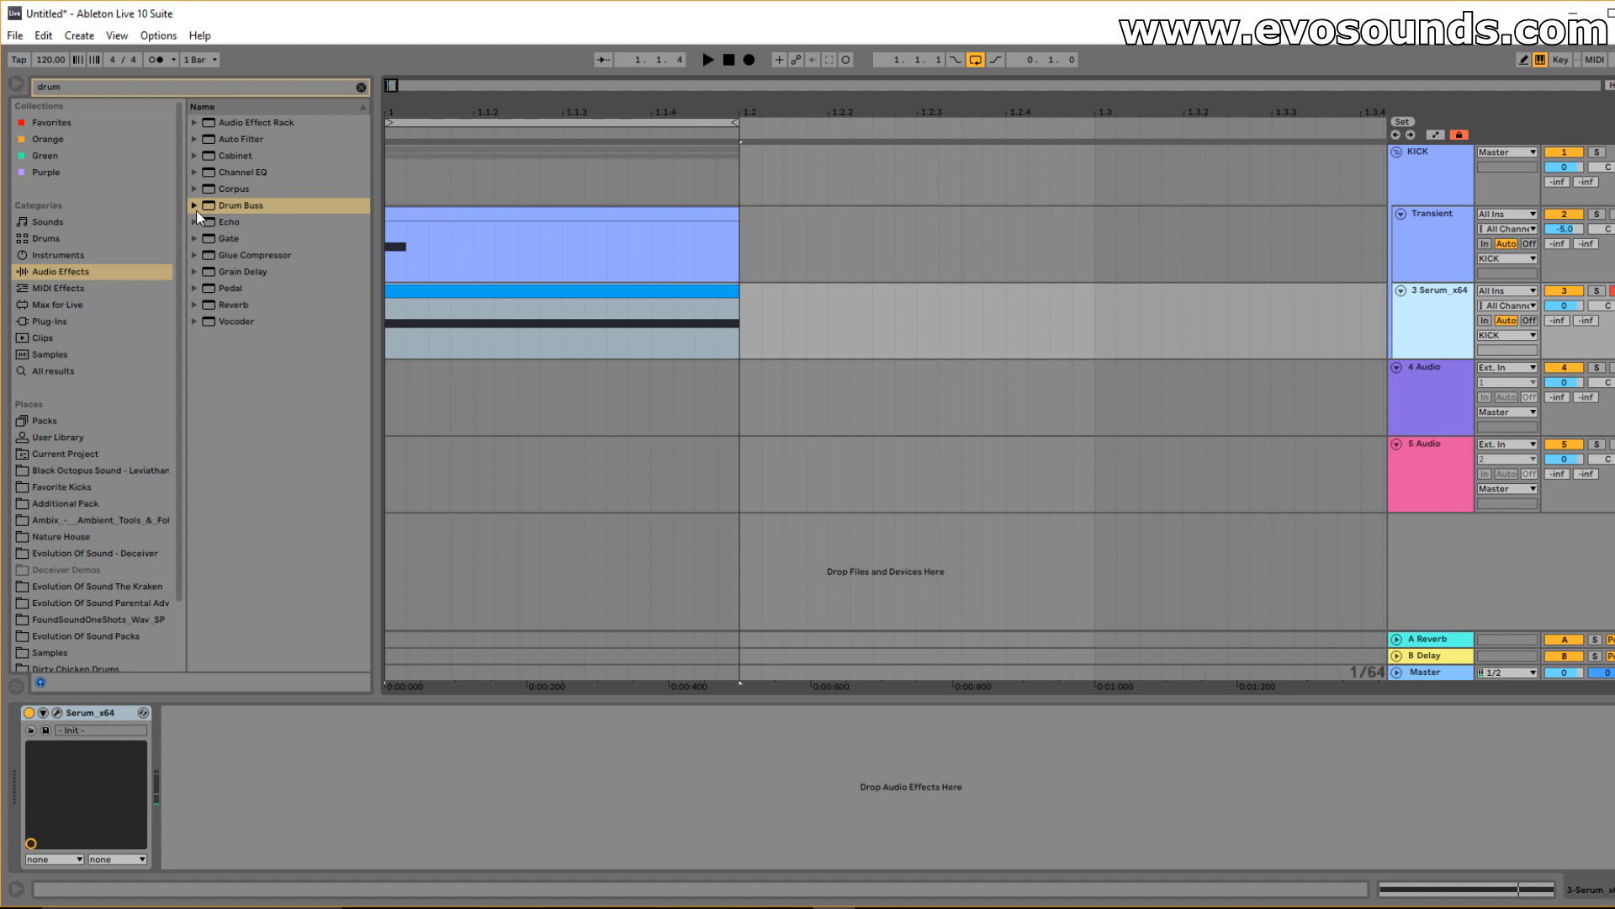
On the KICK group's Drum Buss, bring damping to 5.36 kHz and Boom frequency to 30 Hz.
left_click(1419, 239)
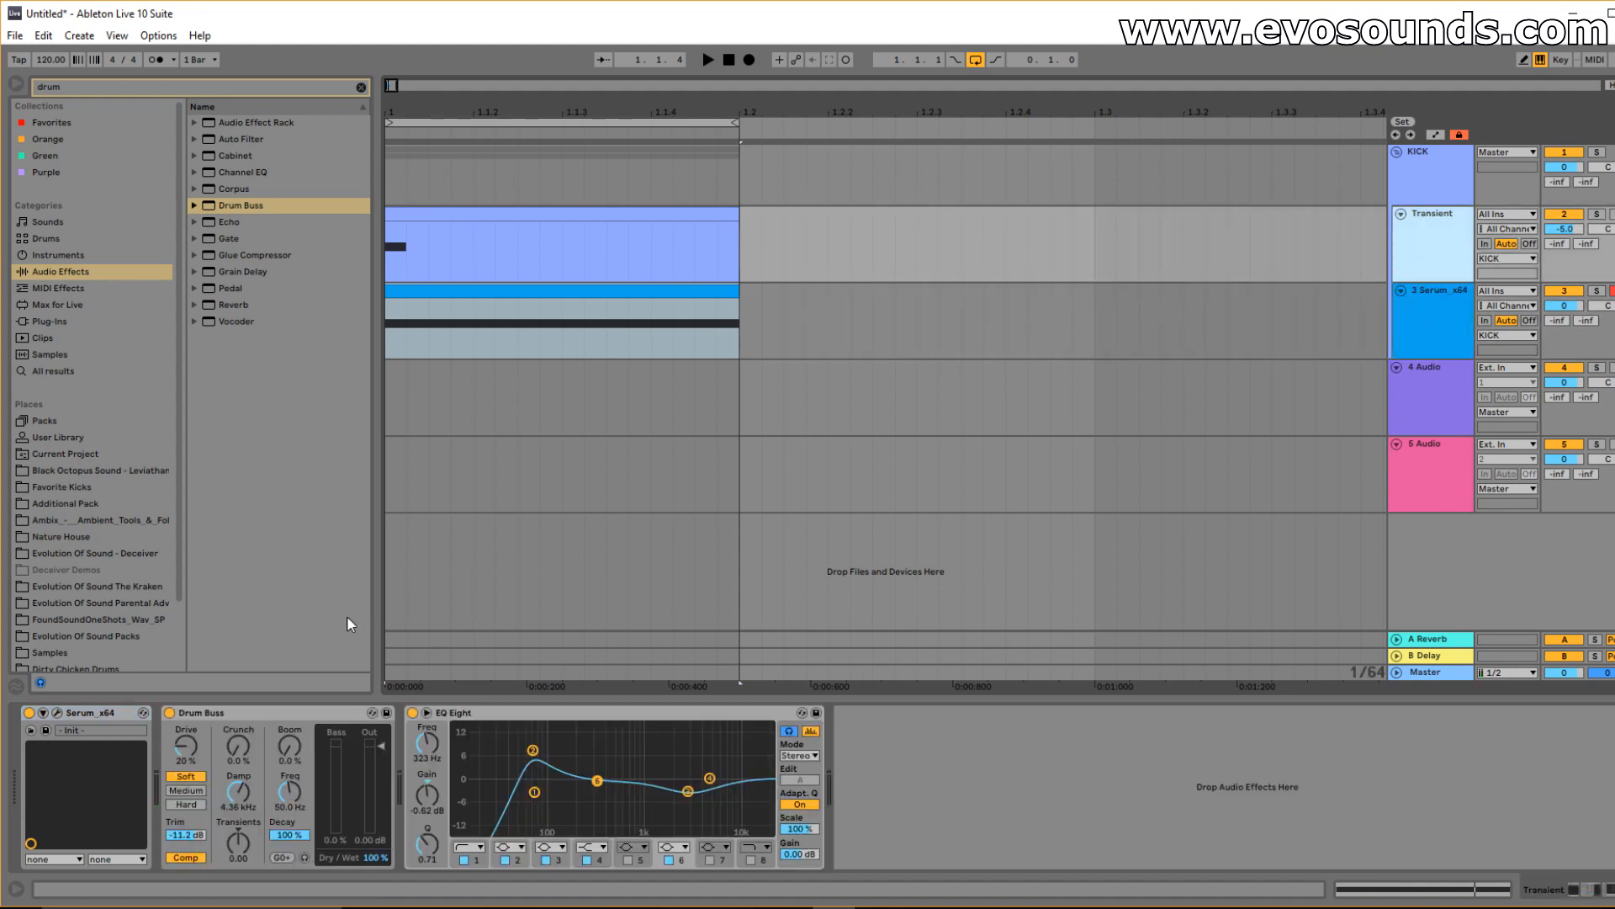
left_click(1414, 188)
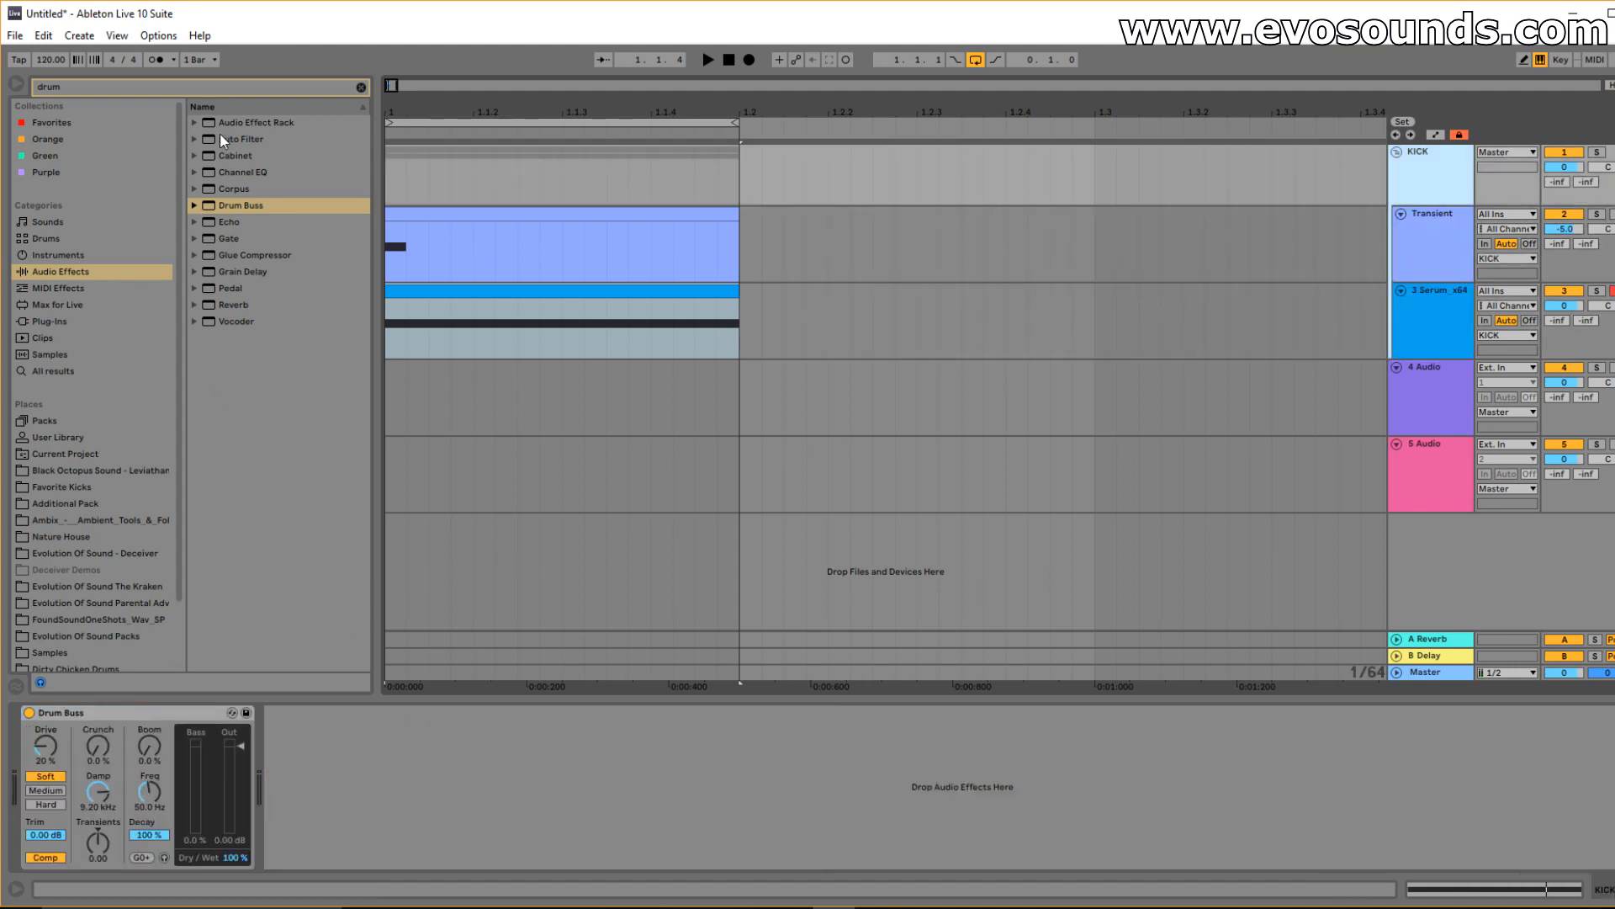
left_click(361, 88)
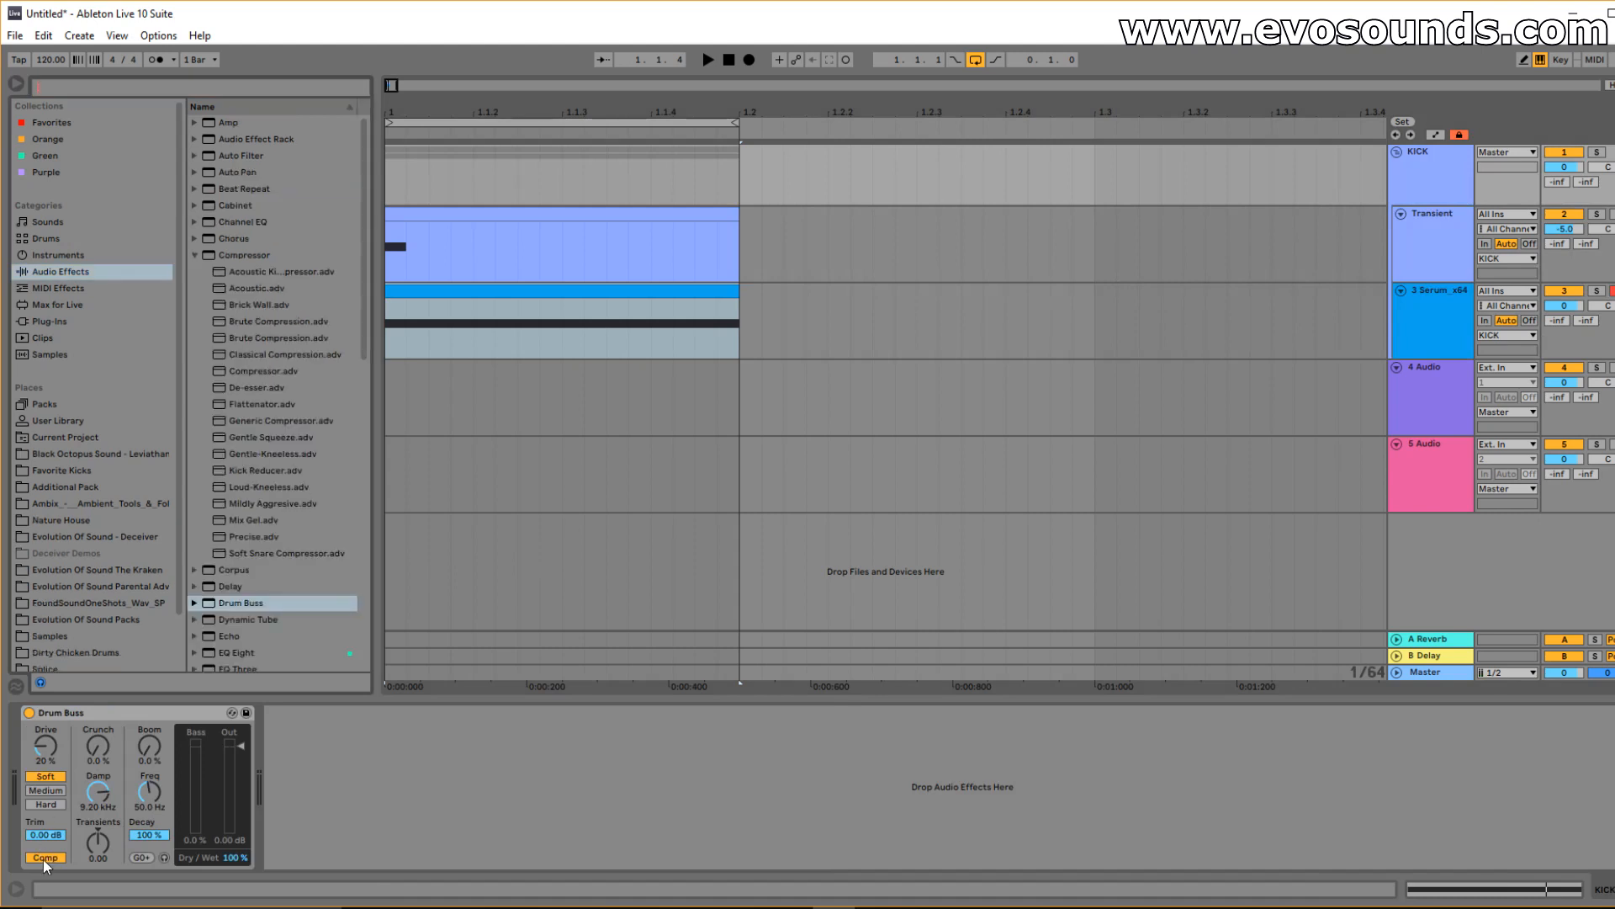
mouse_move(99, 785)
left_mouse_down()
mouse_move(99, 823)
mouse_move(99, 808)
left_mouse_up()
key("space")
left_click_drag(99, 746, 149, 734)
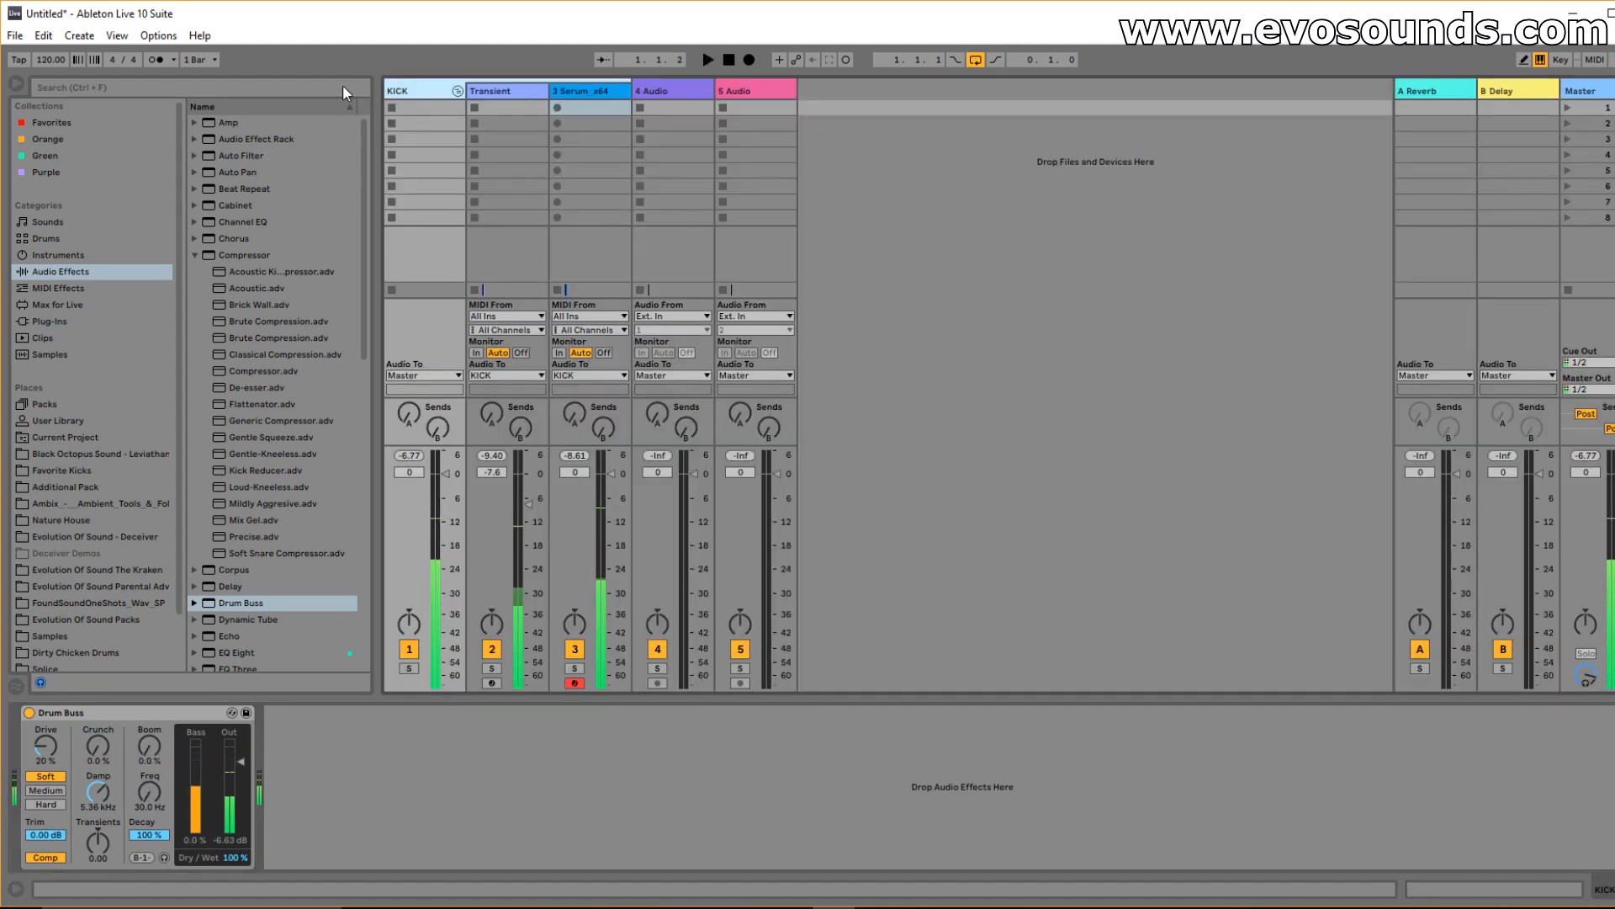
Search 'l2' and add the L2 Mono limiter to the KICK group.
type("l2")
left_click(79, 320)
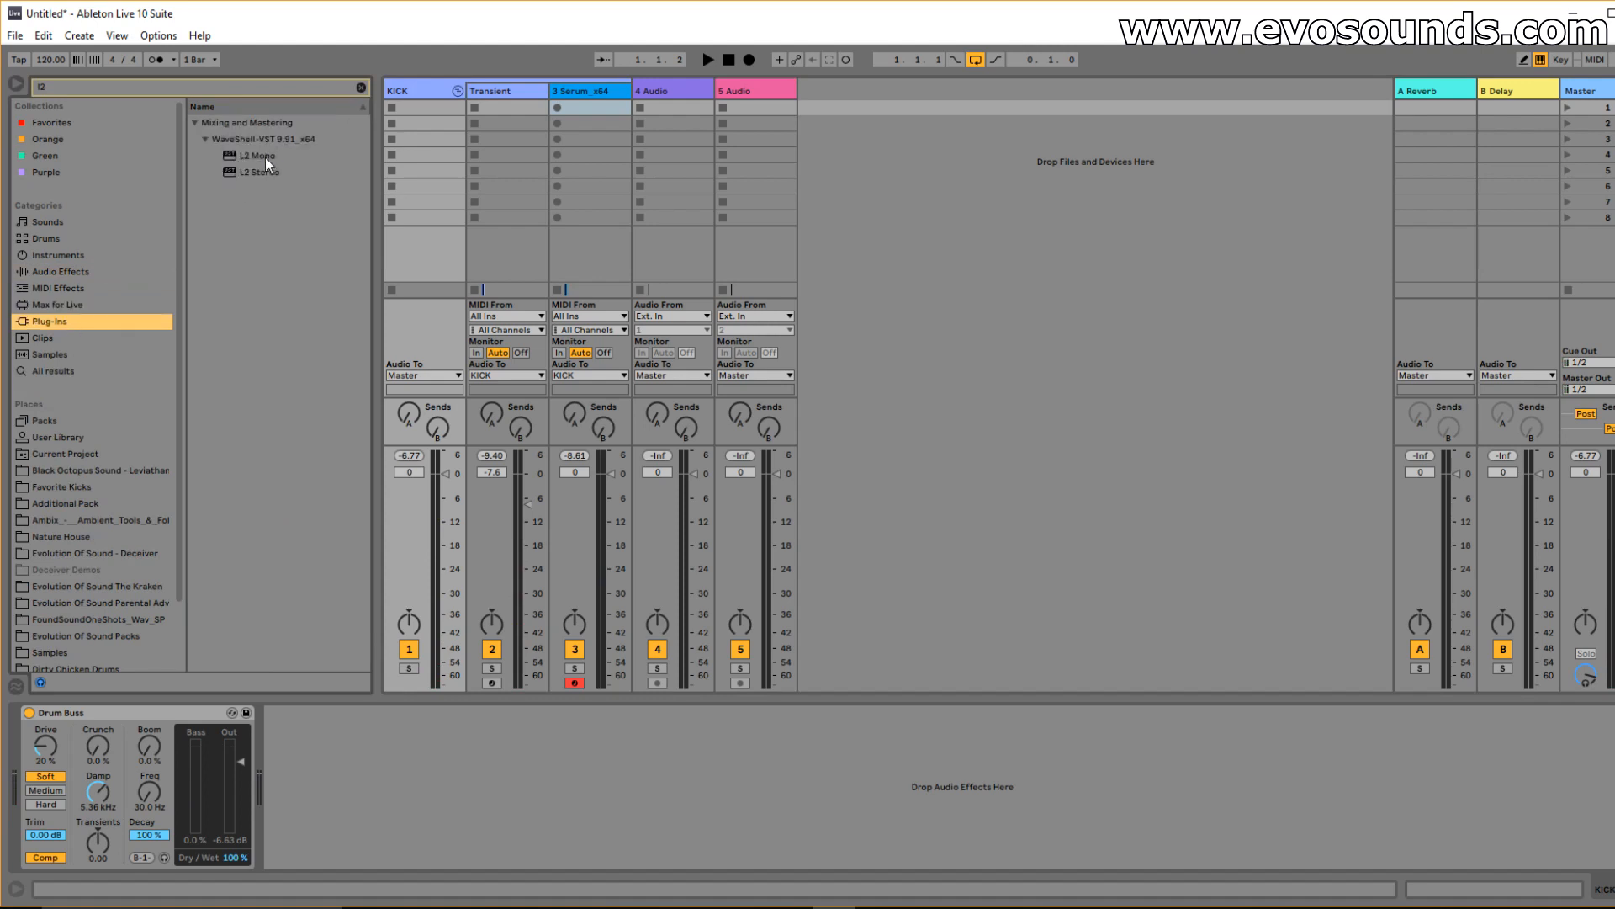
left_click(264, 157)
left_click_drag(360, 455, 458, 377)
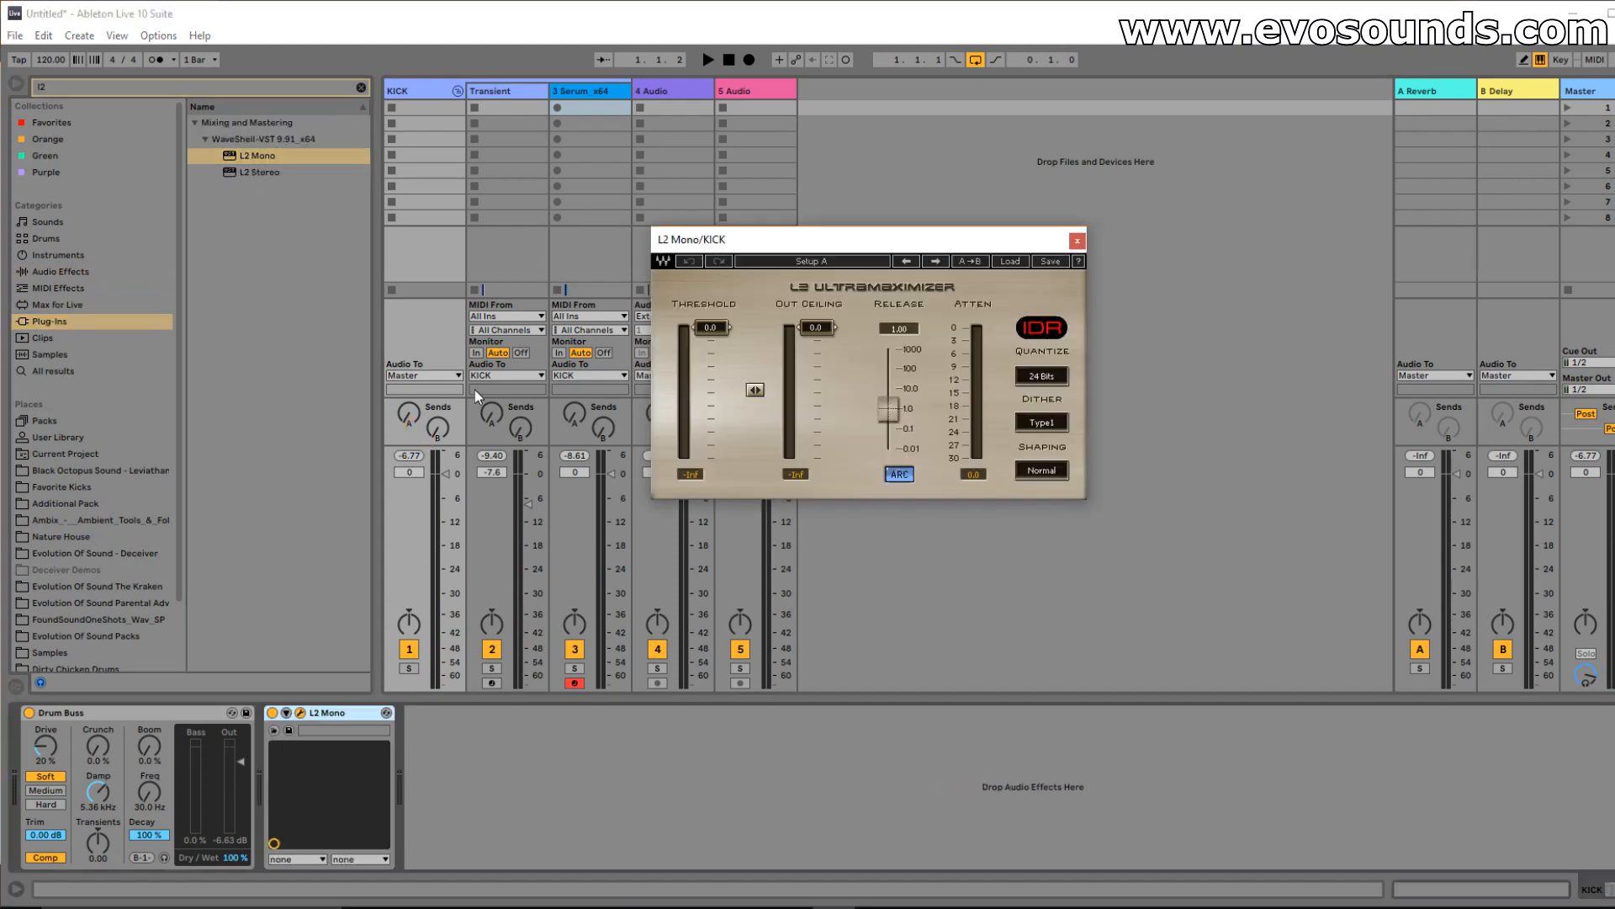
key("space")
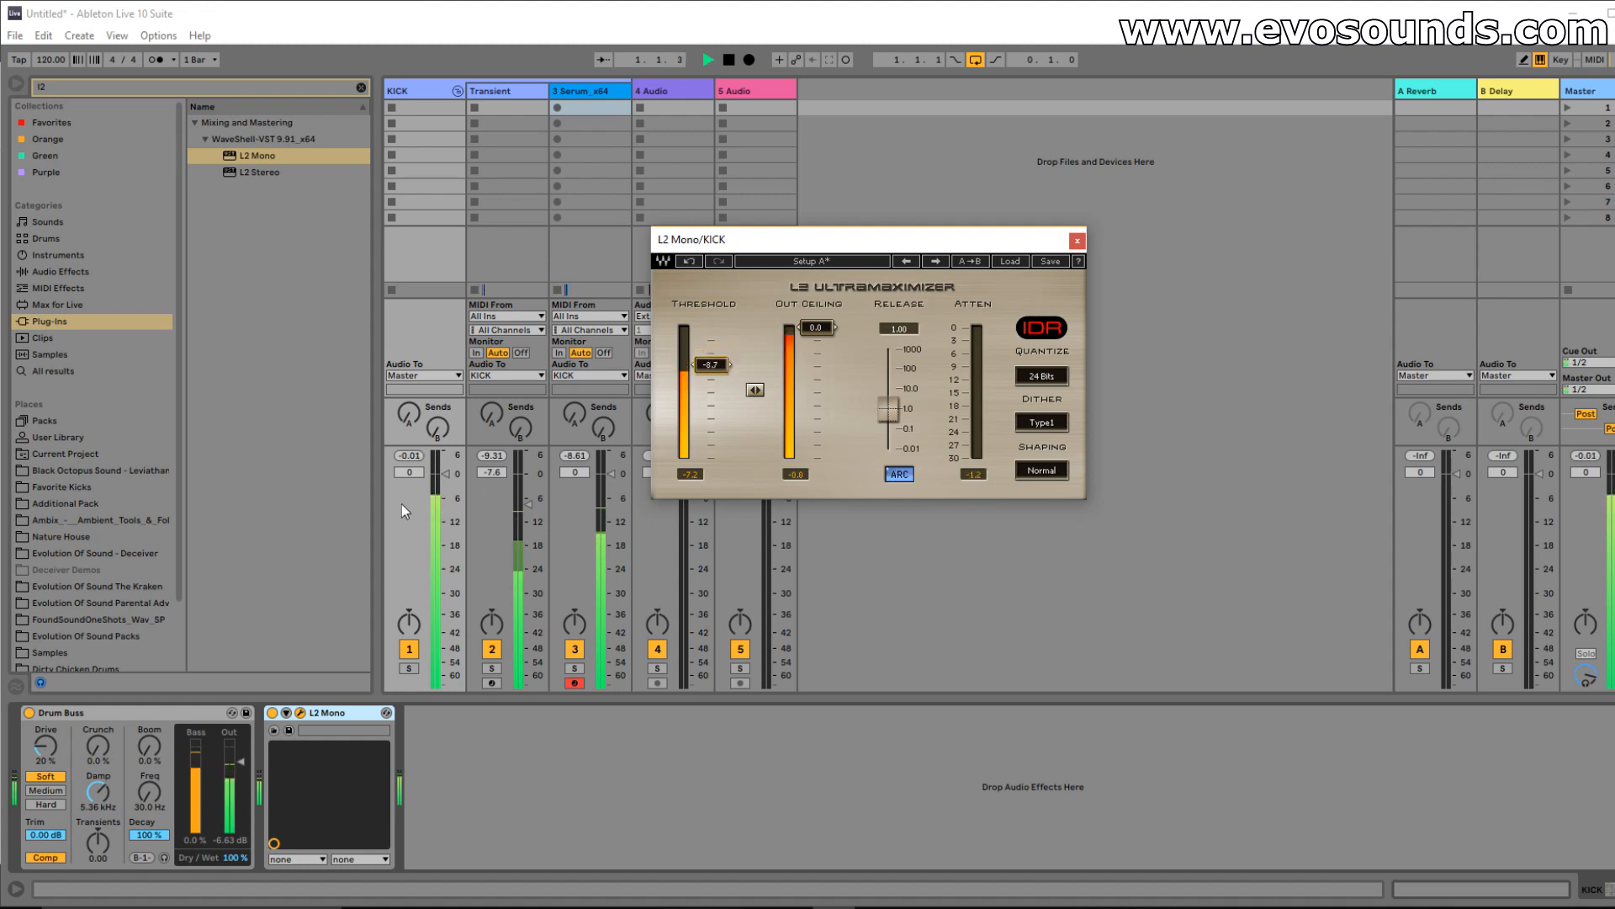
Lower KICK's volume to -3.2 dB and the L2 threshold to about -9.6 dB, then close L2.
left_click_drag(437, 506, 437, 518)
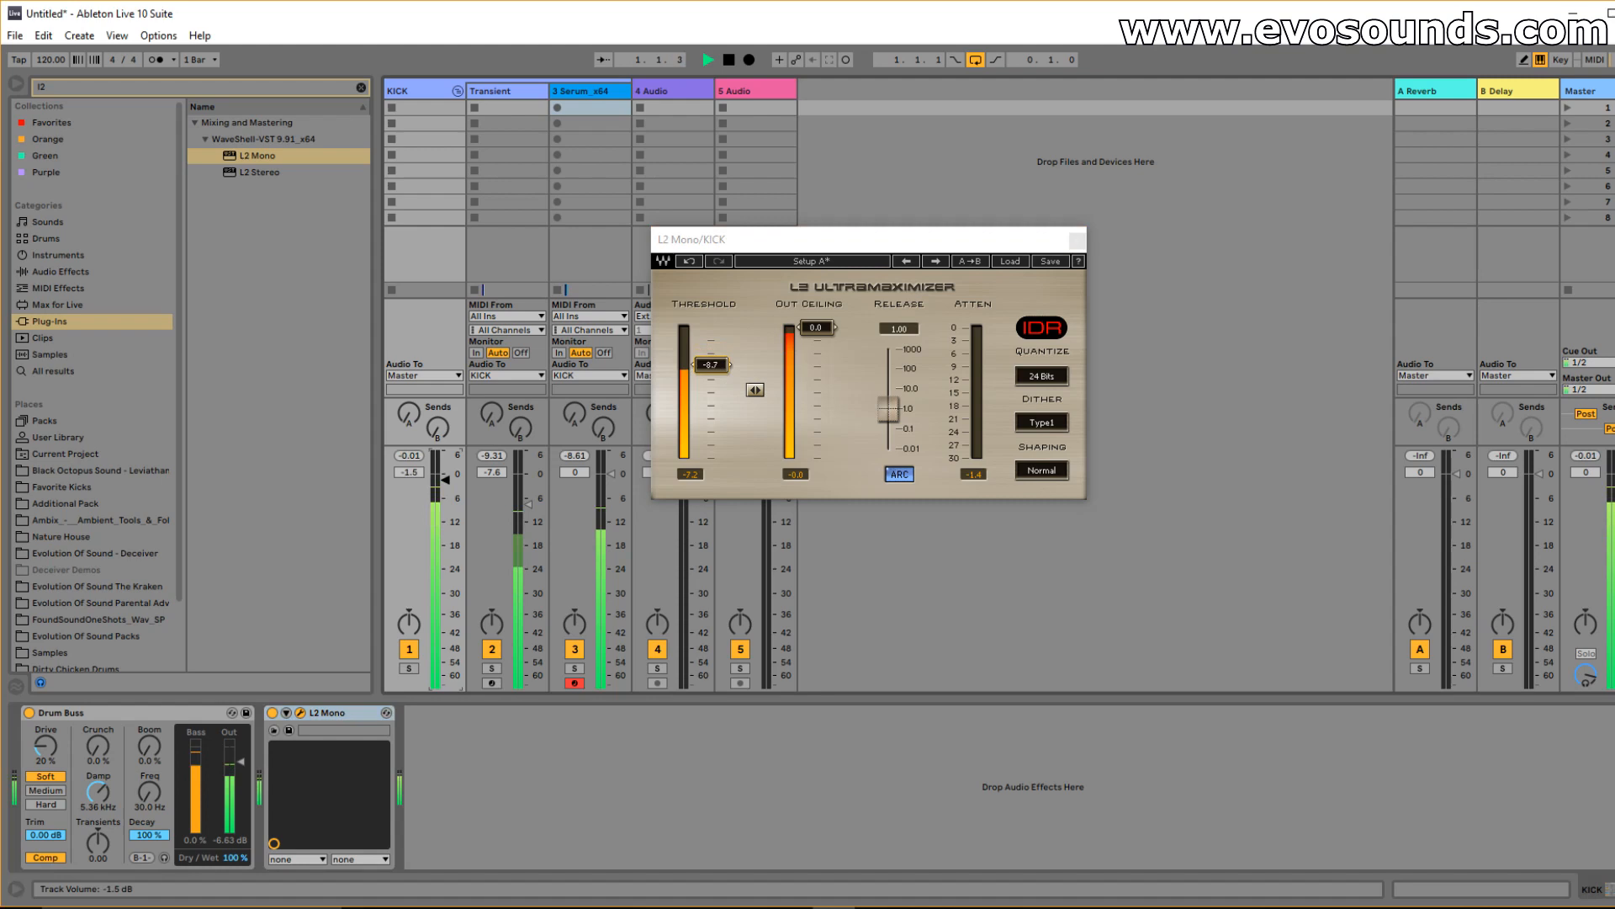
left_click_drag(722, 363, 722, 369)
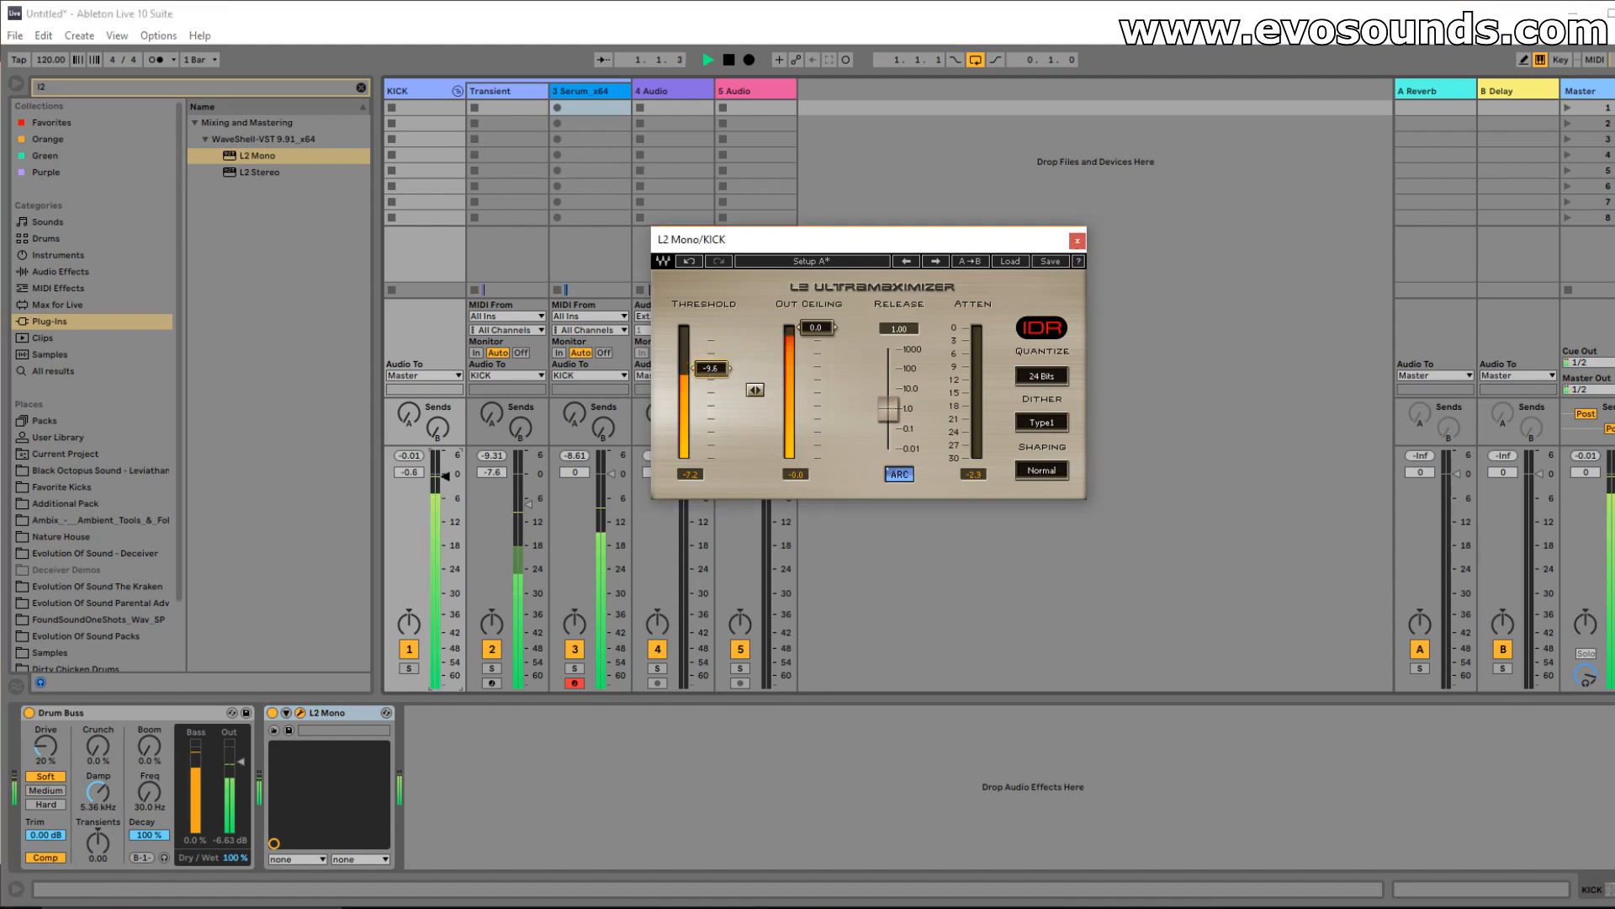
left_click(1076, 241)
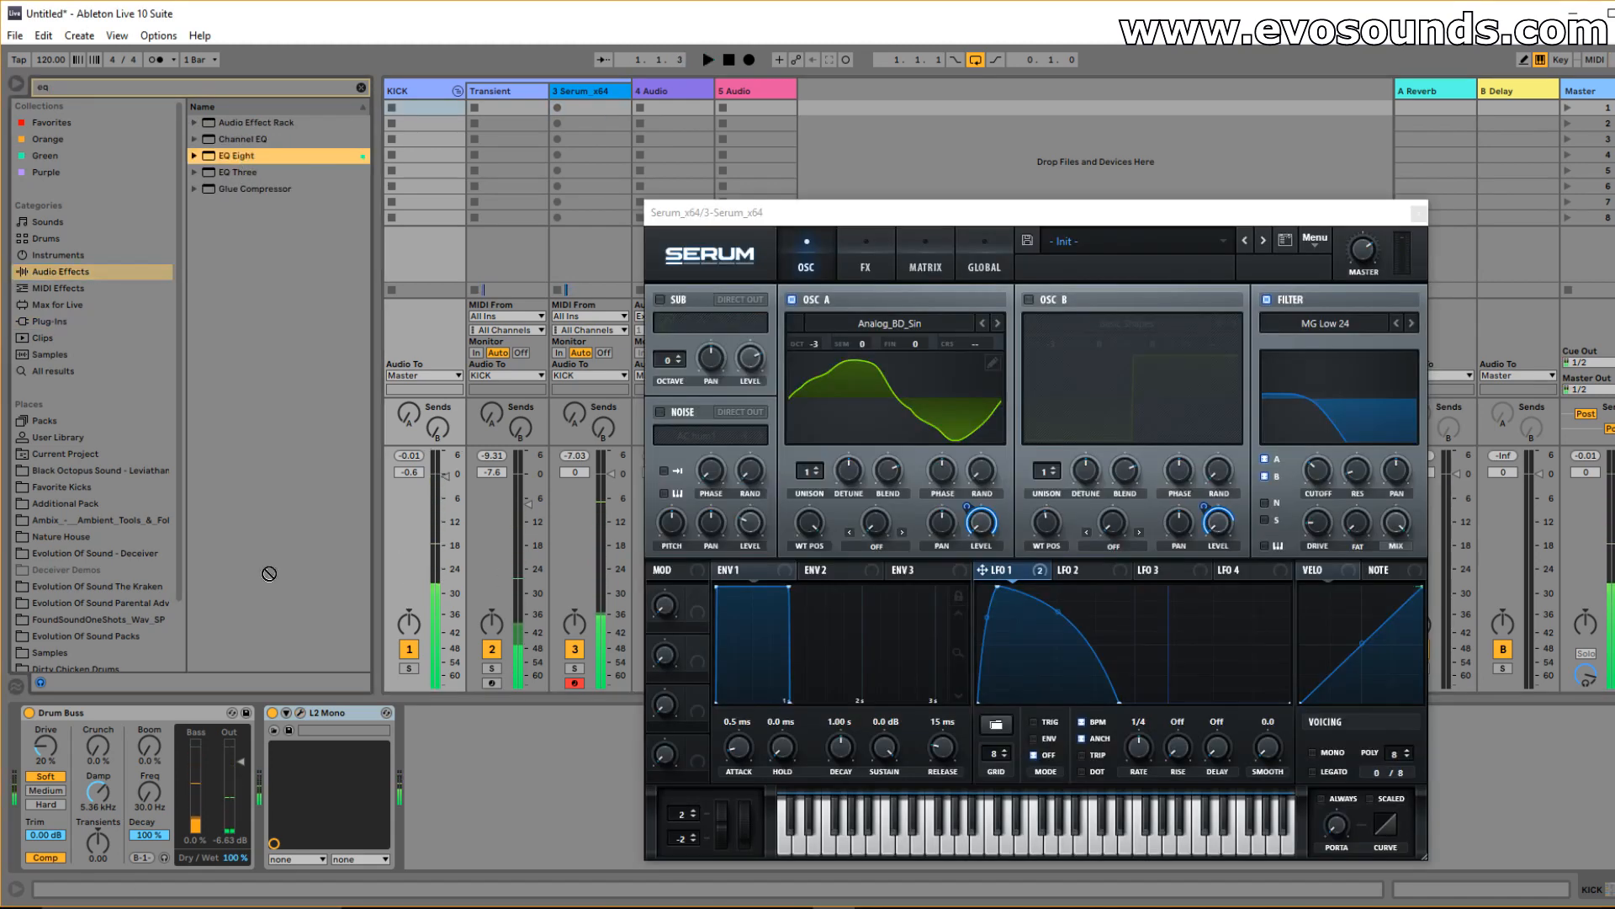
Add an EQ Eight to KICK, cutting a narrow band 3 by 10 dB and moving band 4 to 1.21 kHz.
left_click_drag(236, 155, 431, 725)
key("space")
left_click_drag(286, 844, 287, 896)
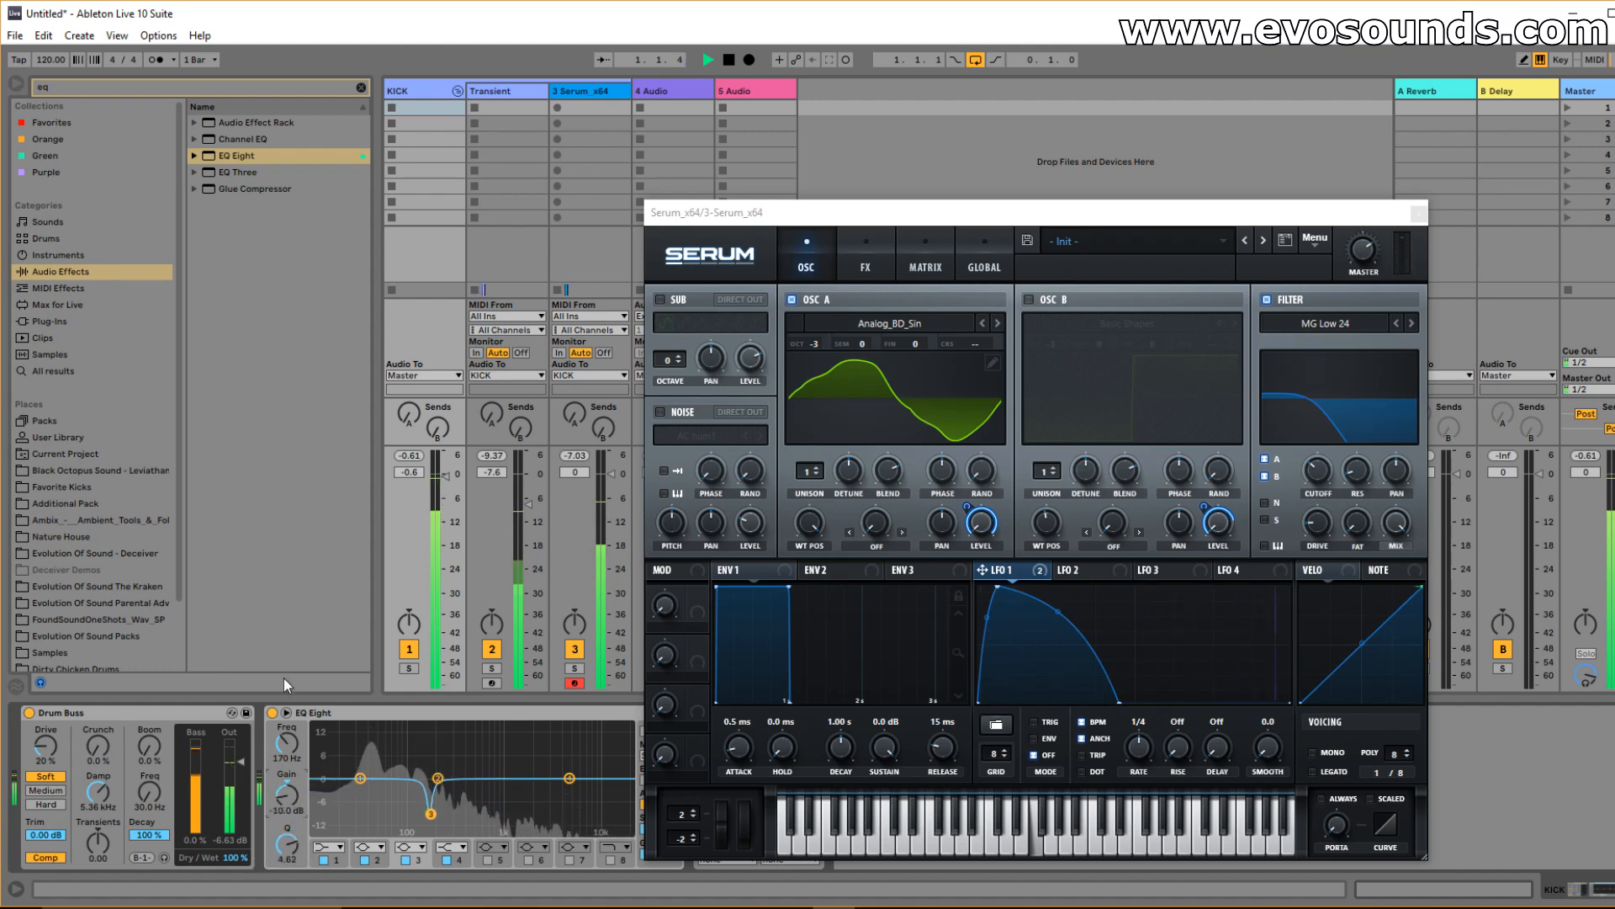
left_click(273, 713)
left_click(273, 714)
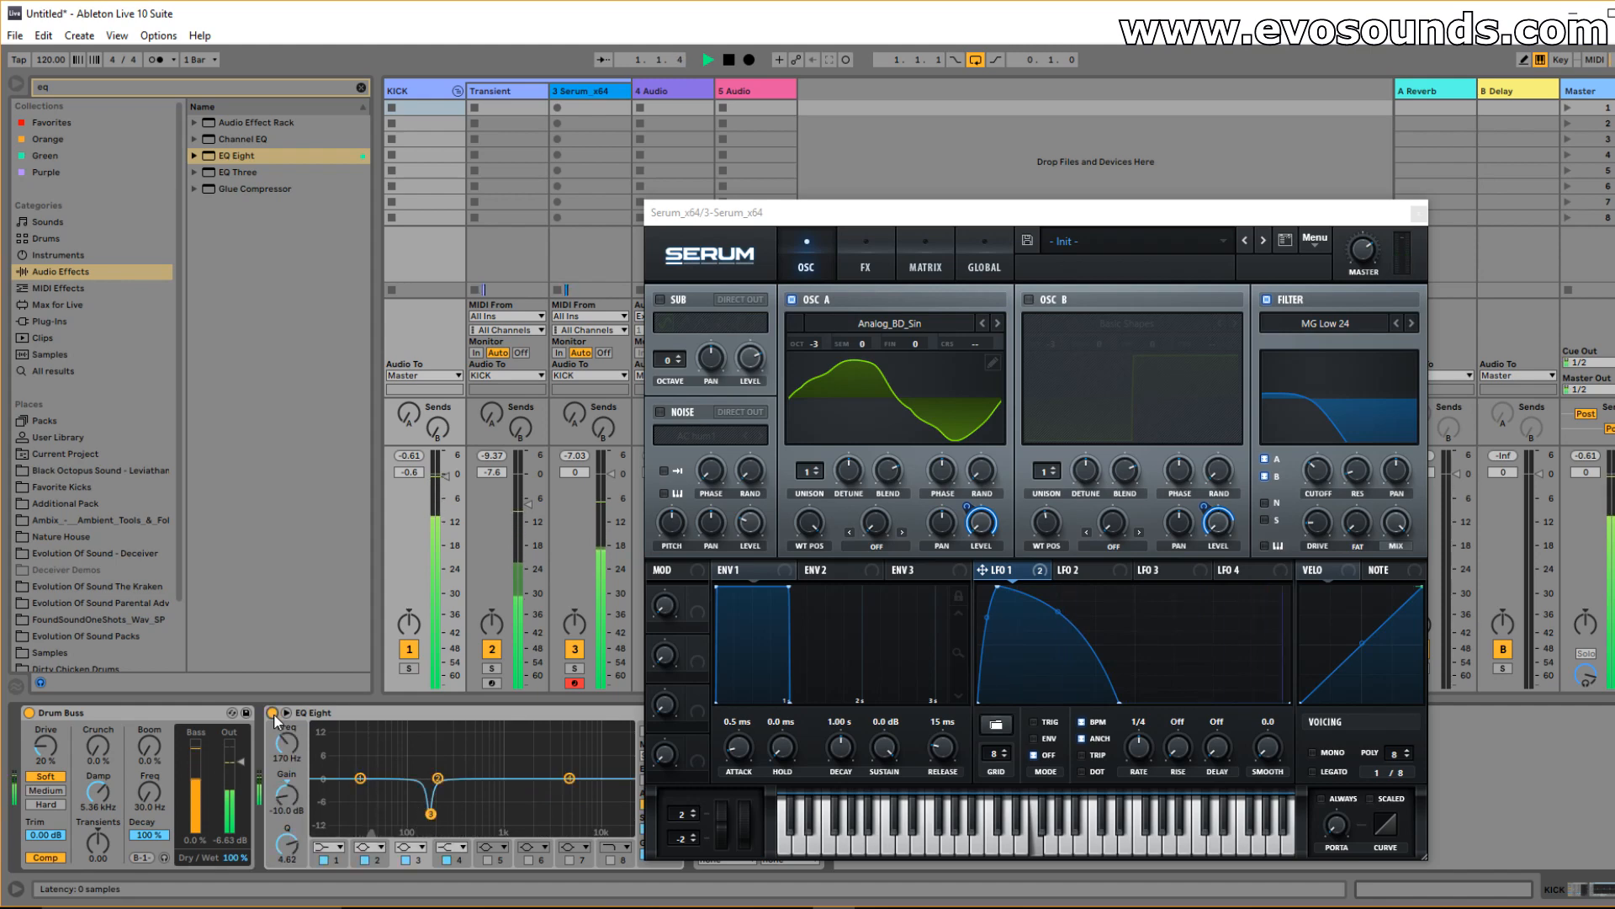
left_click_drag(570, 778, 510, 779)
key("space")
Close Serum and add a second EQ Eight before L2 Mono boosting 82.5 Hz by 4.83 dB.
left_click_drag(965, 224, 712, 132)
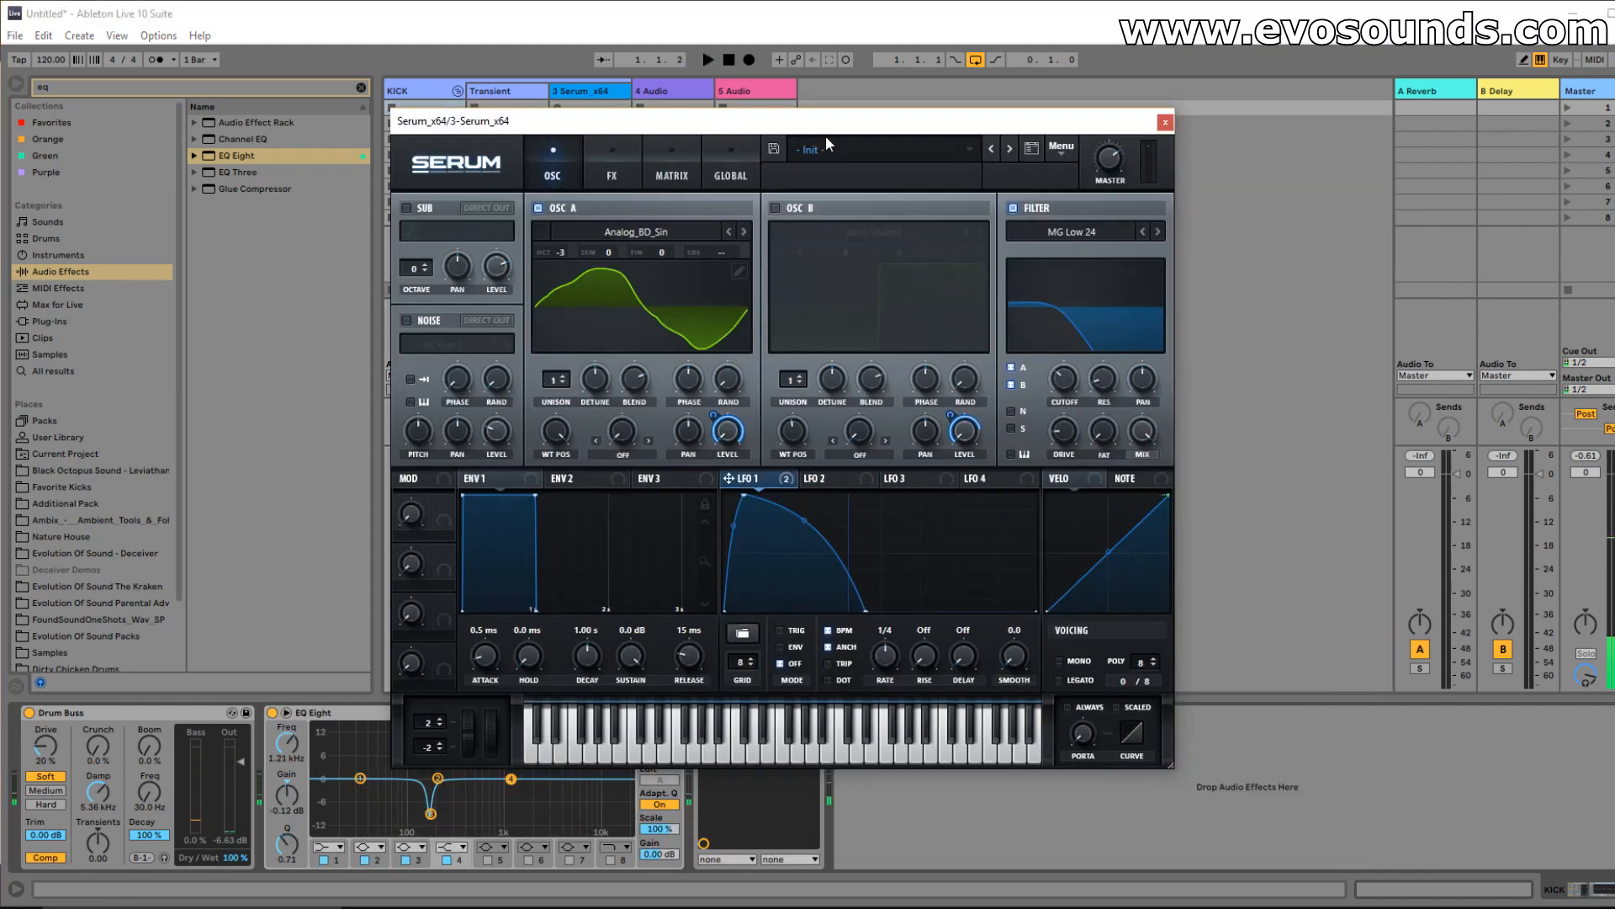
left_click(1165, 122)
left_click_drag(239, 156, 698, 759)
key("space")
left_click_drag(868, 779, 831, 762)
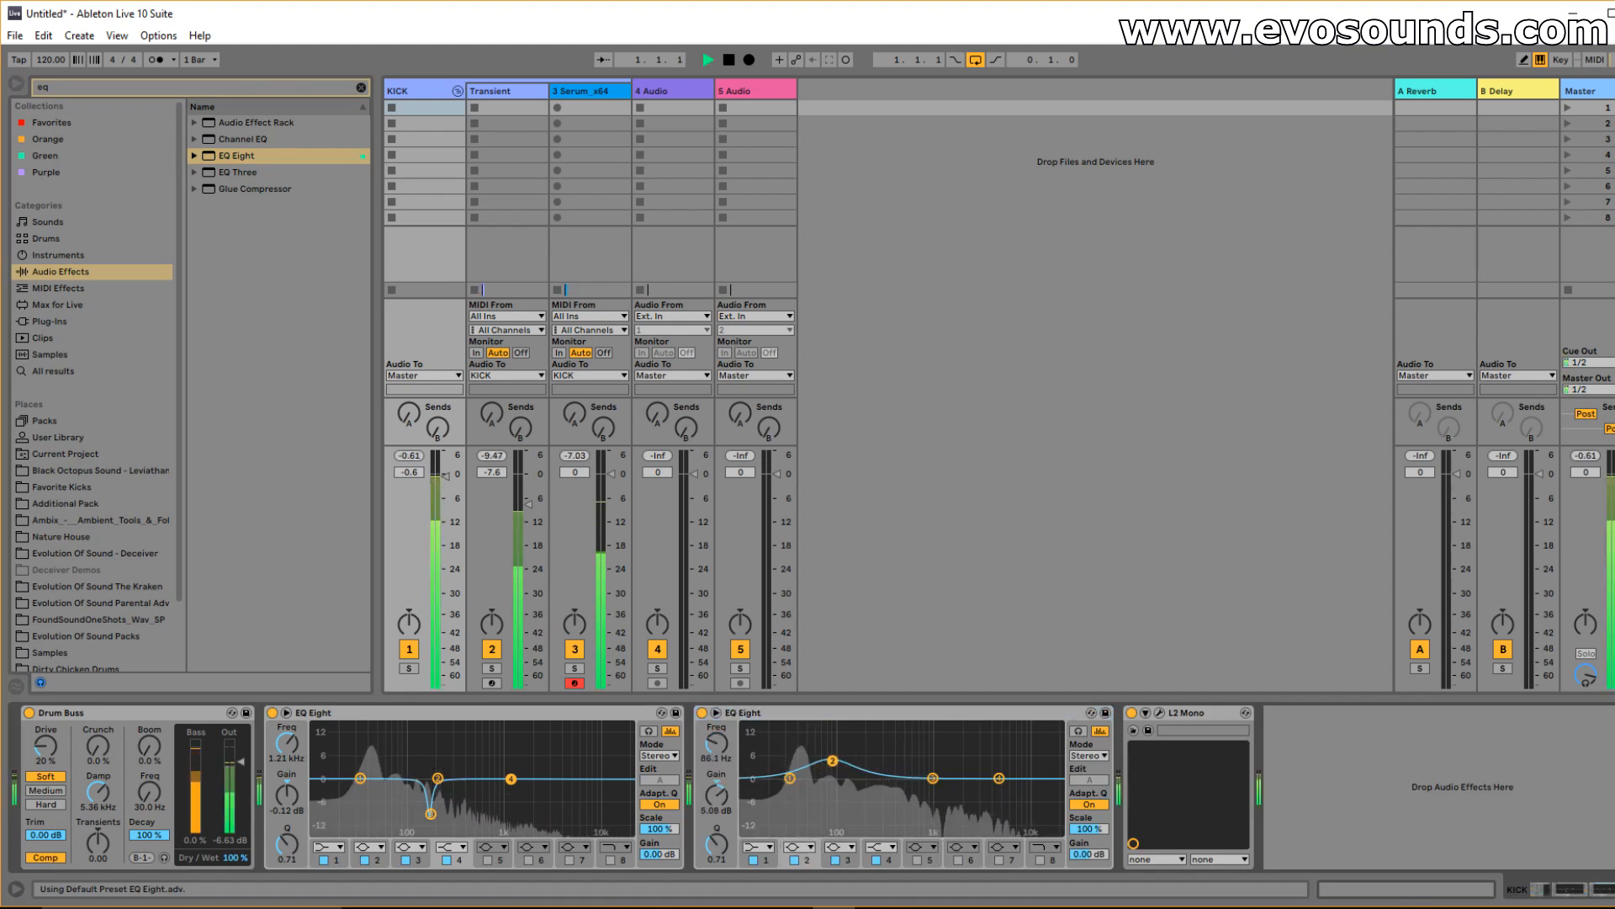
key("space")
left_click(360, 87)
Search 'span' and insert the SPAN analyser into the KICK effect chain.
type("span")
left_click(49, 320)
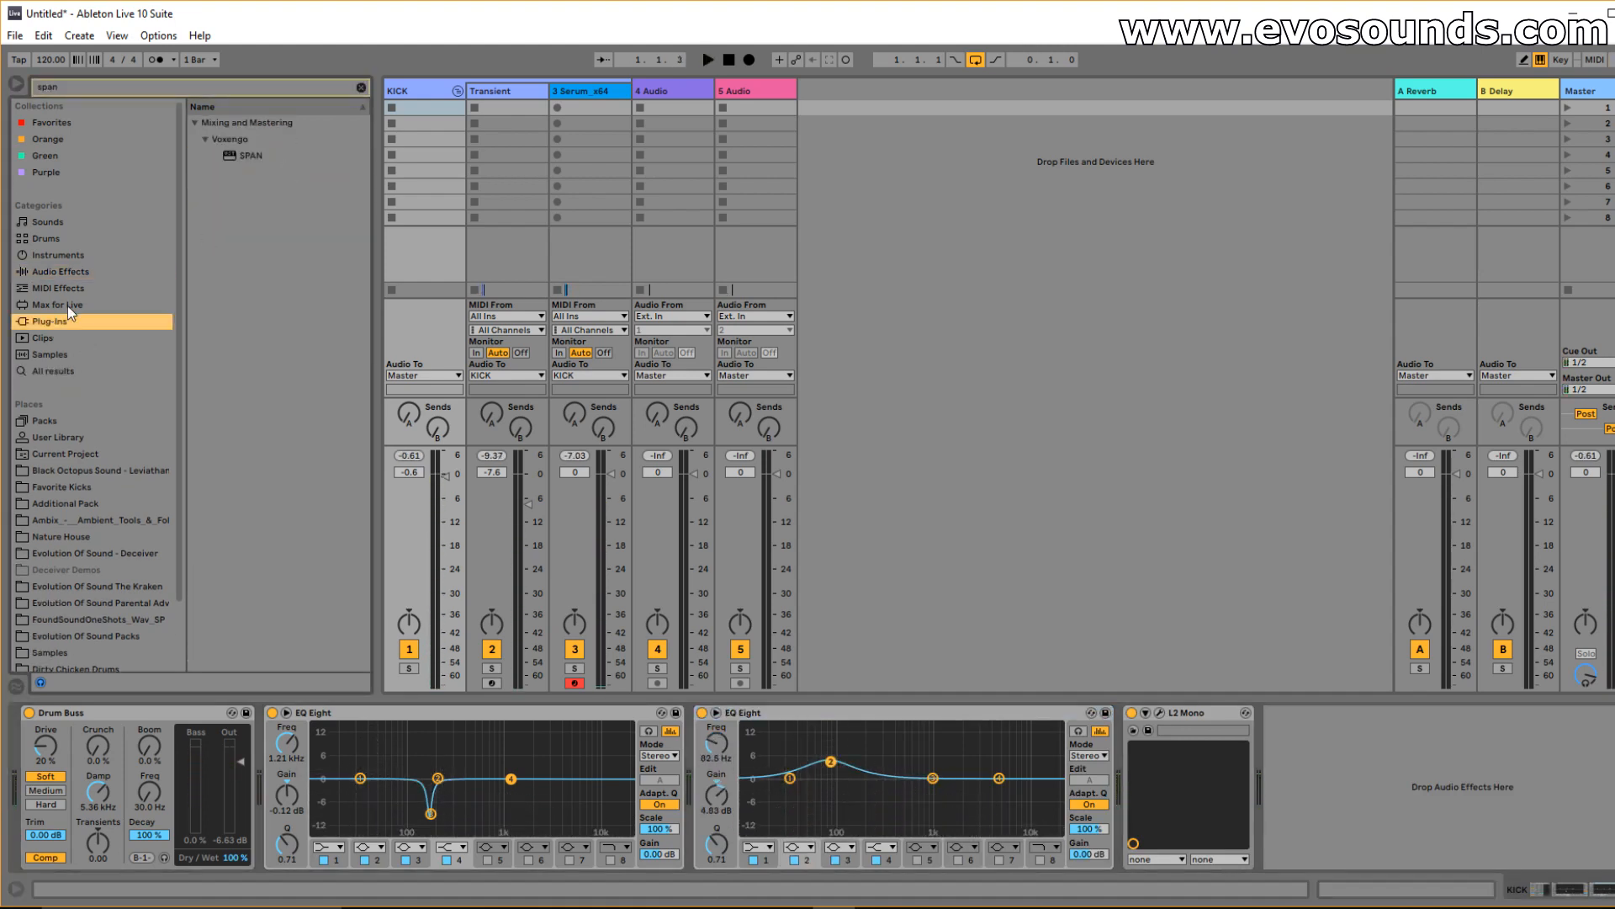
left_click_drag(250, 156, 396, 240)
left_click_drag(1311, 756, 1310, 757)
key("space")
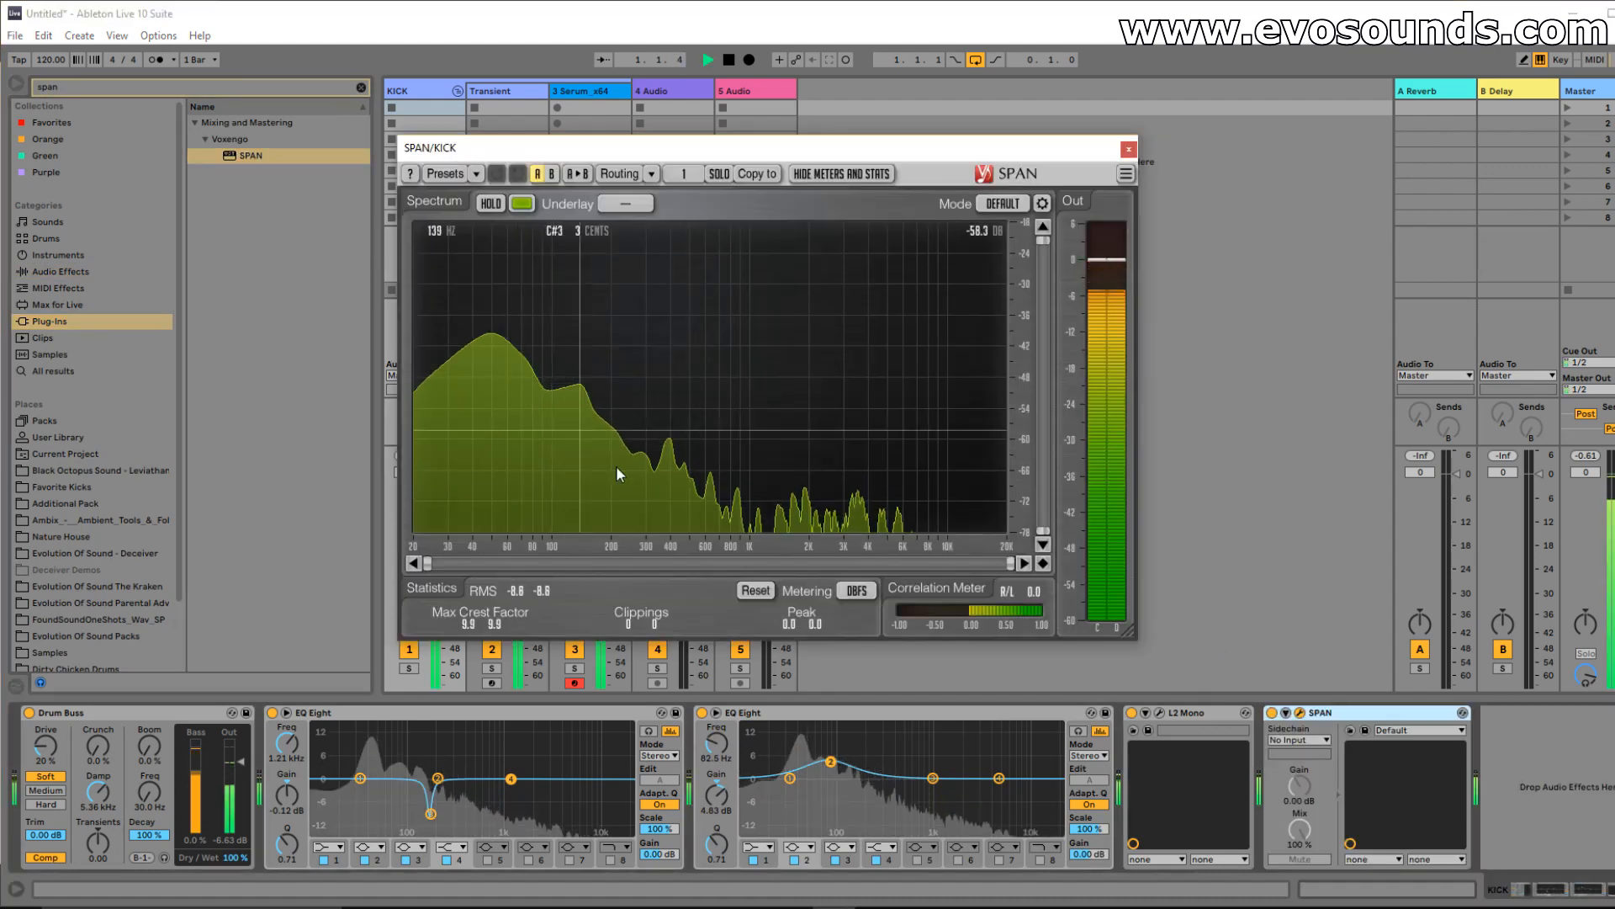
In the second EQ Eight, boost 107 Hz by 7.81 dB and dip 495 Hz by -7.31 dB.
mouse_move(831, 761)
left_mouse_down()
mouse_move(842, 725)
mouse_move(846, 756)
left_mouse_up()
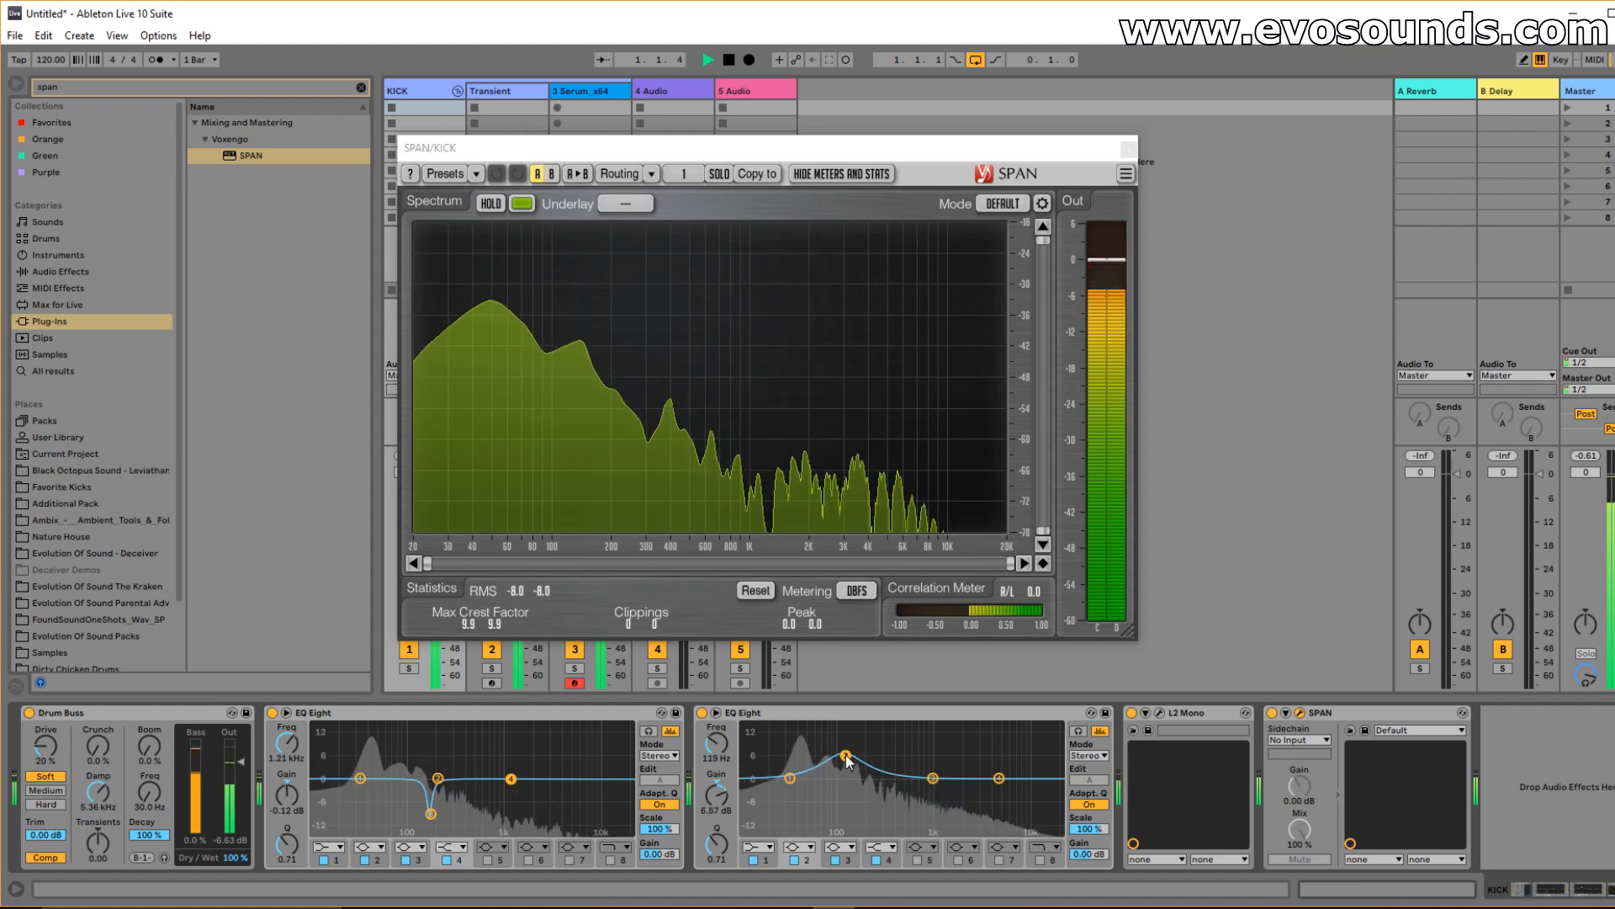
left_click(728, 716)
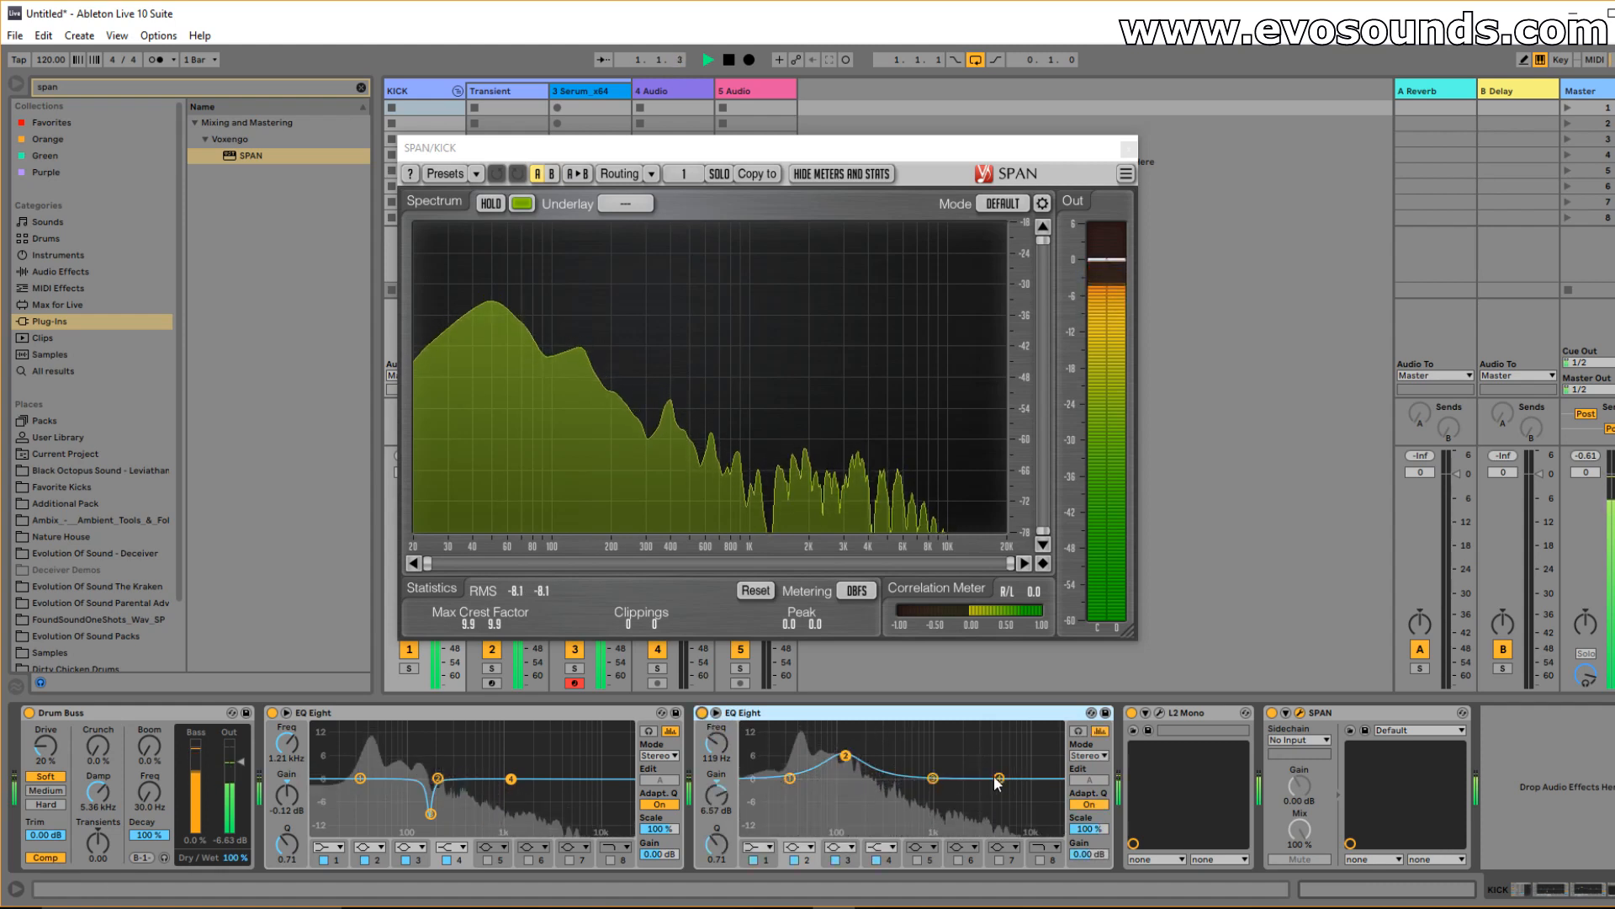
left_click_drag(937, 782, 905, 790)
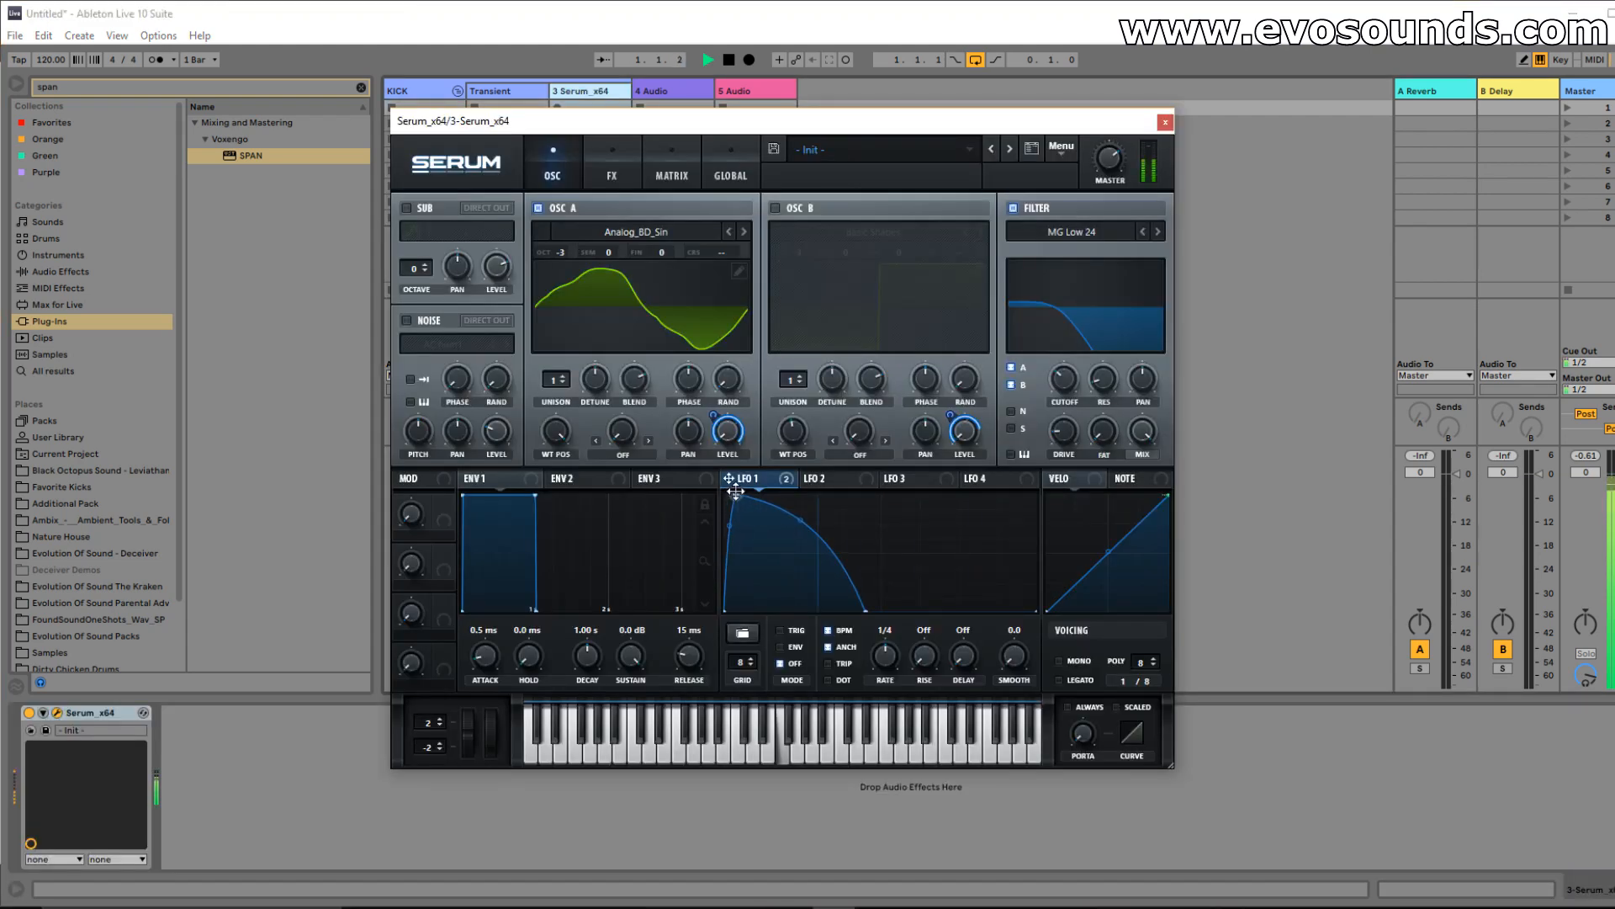
Shape Serum's LFO 1 into a symmetric hump, then add Decapitator in style E to KICK.
mouse_move(750, 487)
left_mouse_down()
mouse_move(811, 476)
mouse_move(780, 474)
left_mouse_up()
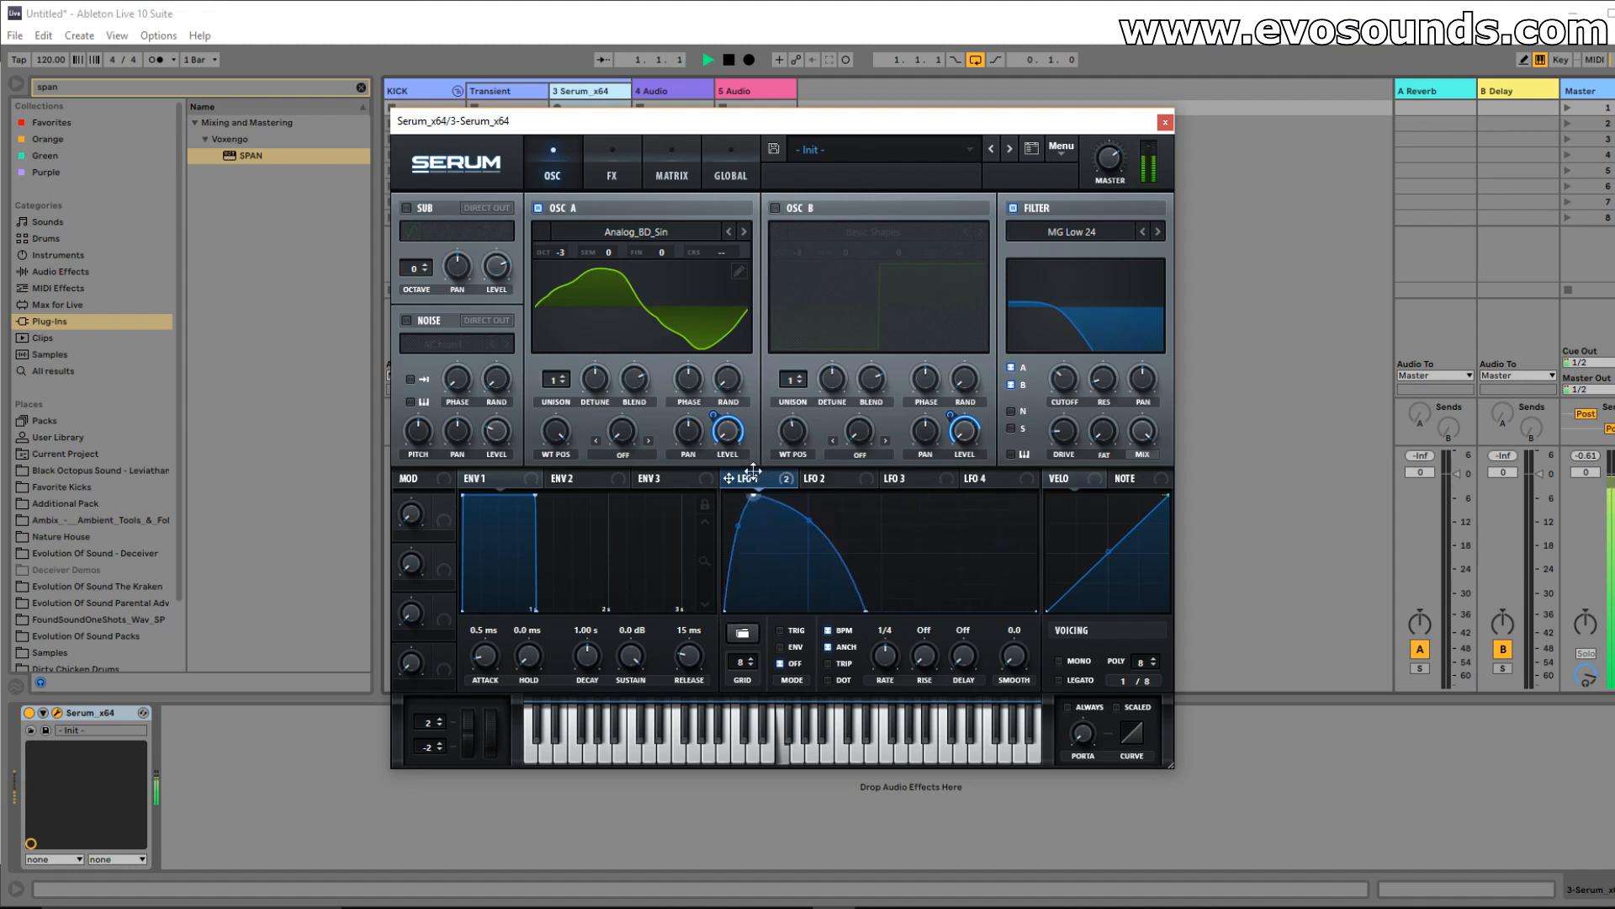
left_click(1165, 122)
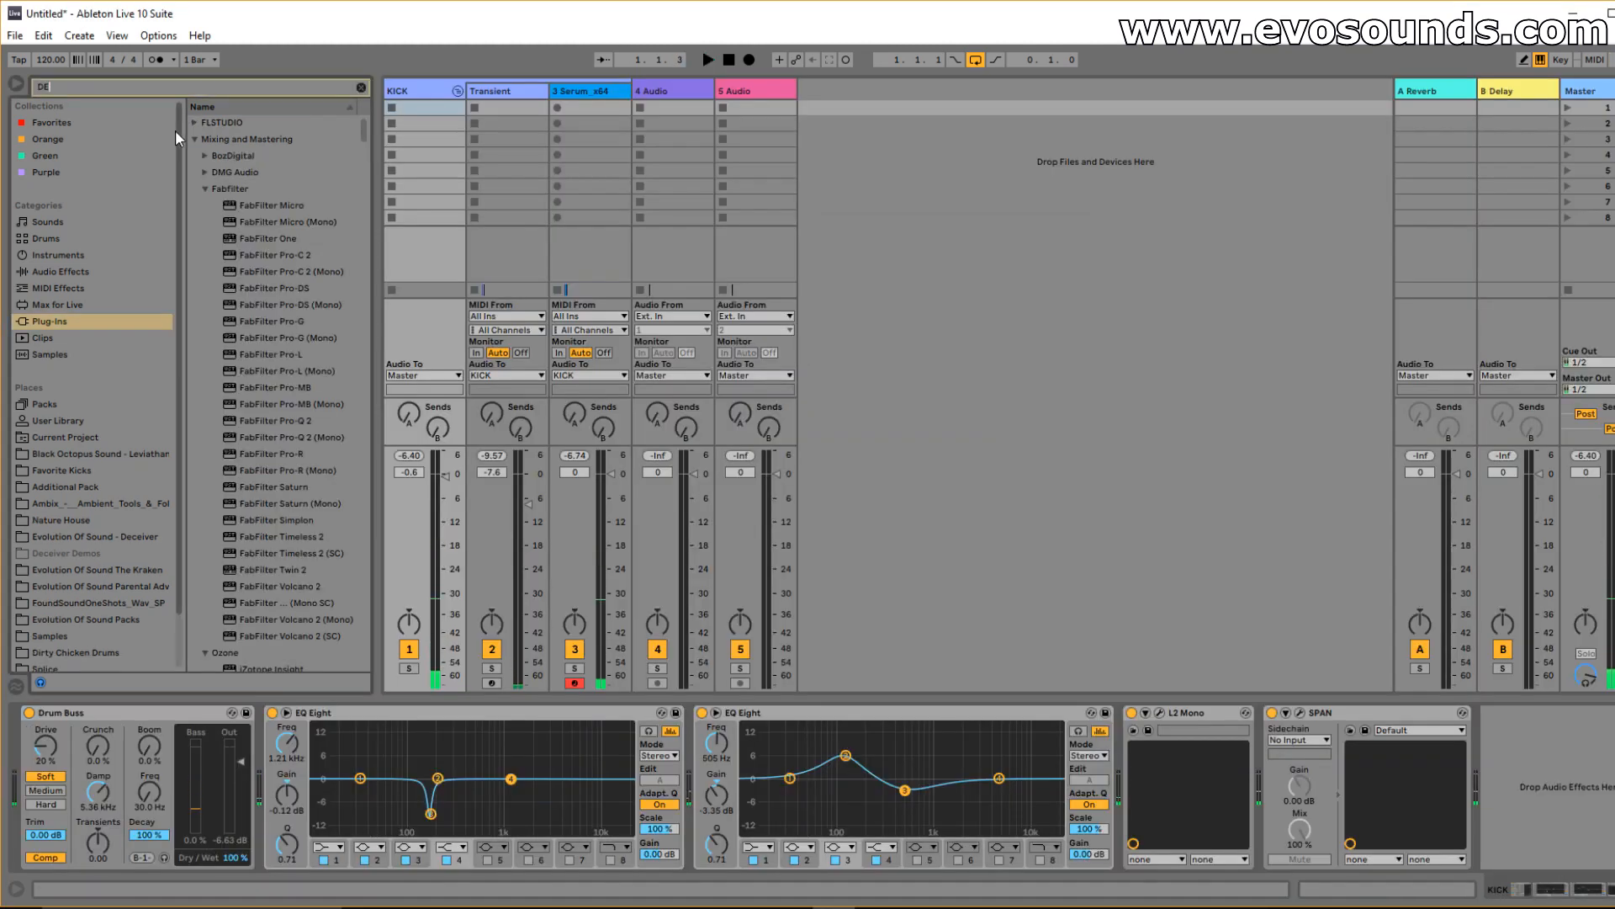
type("CA")
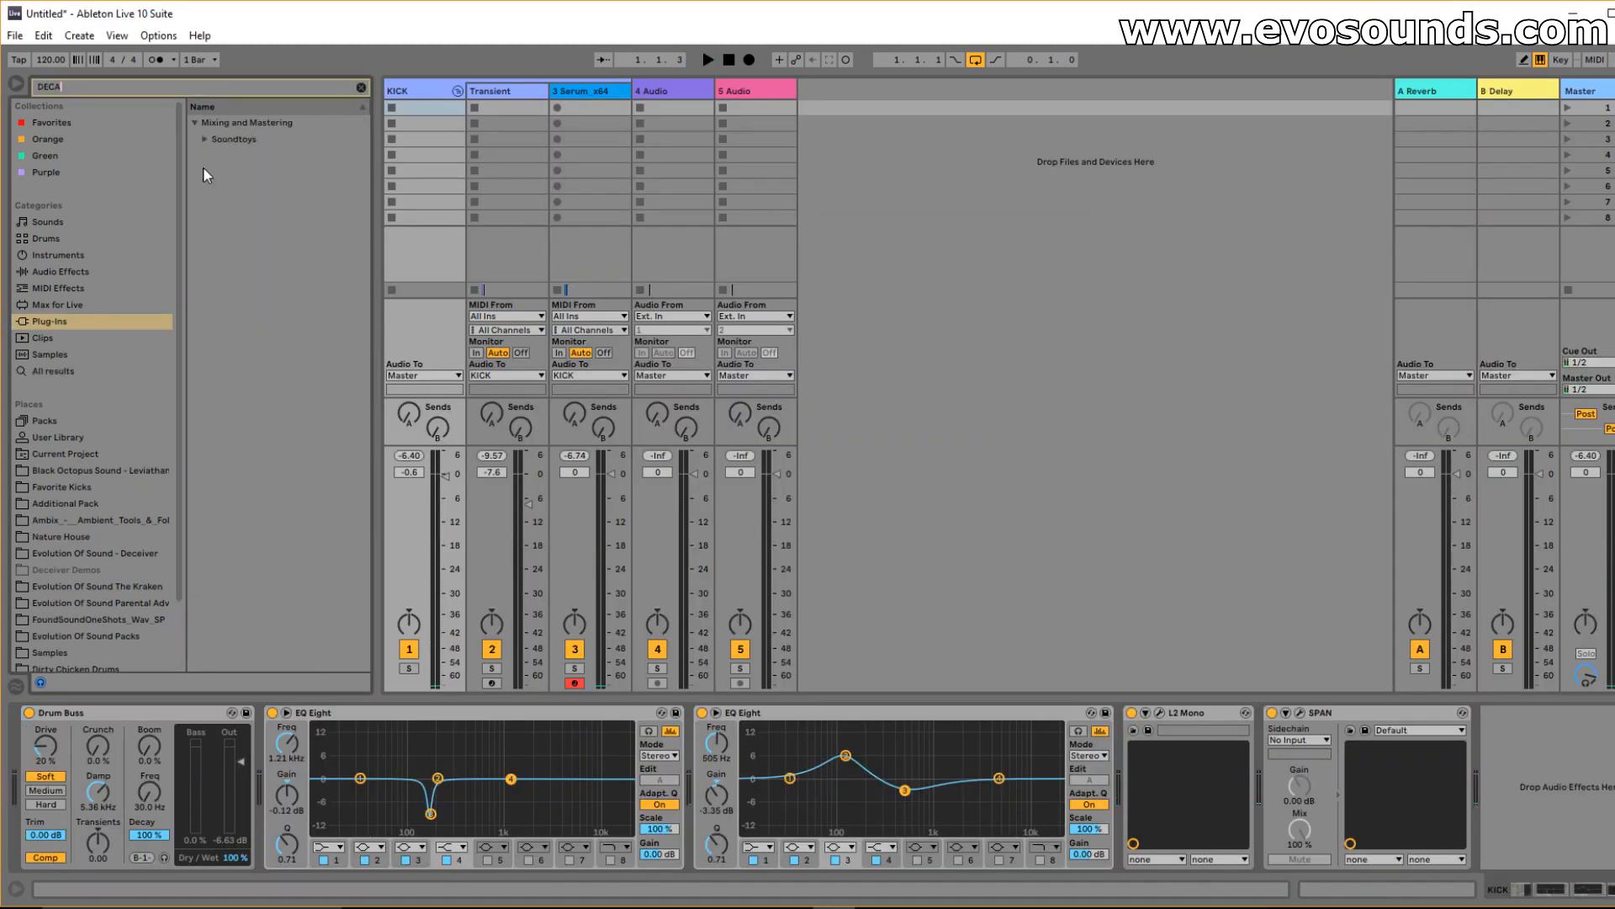
mouse_move(339, 682)
left_mouse_down()
mouse_move(220, 788)
mouse_move(244, 806)
mouse_move(1137, 760)
left_mouse_up()
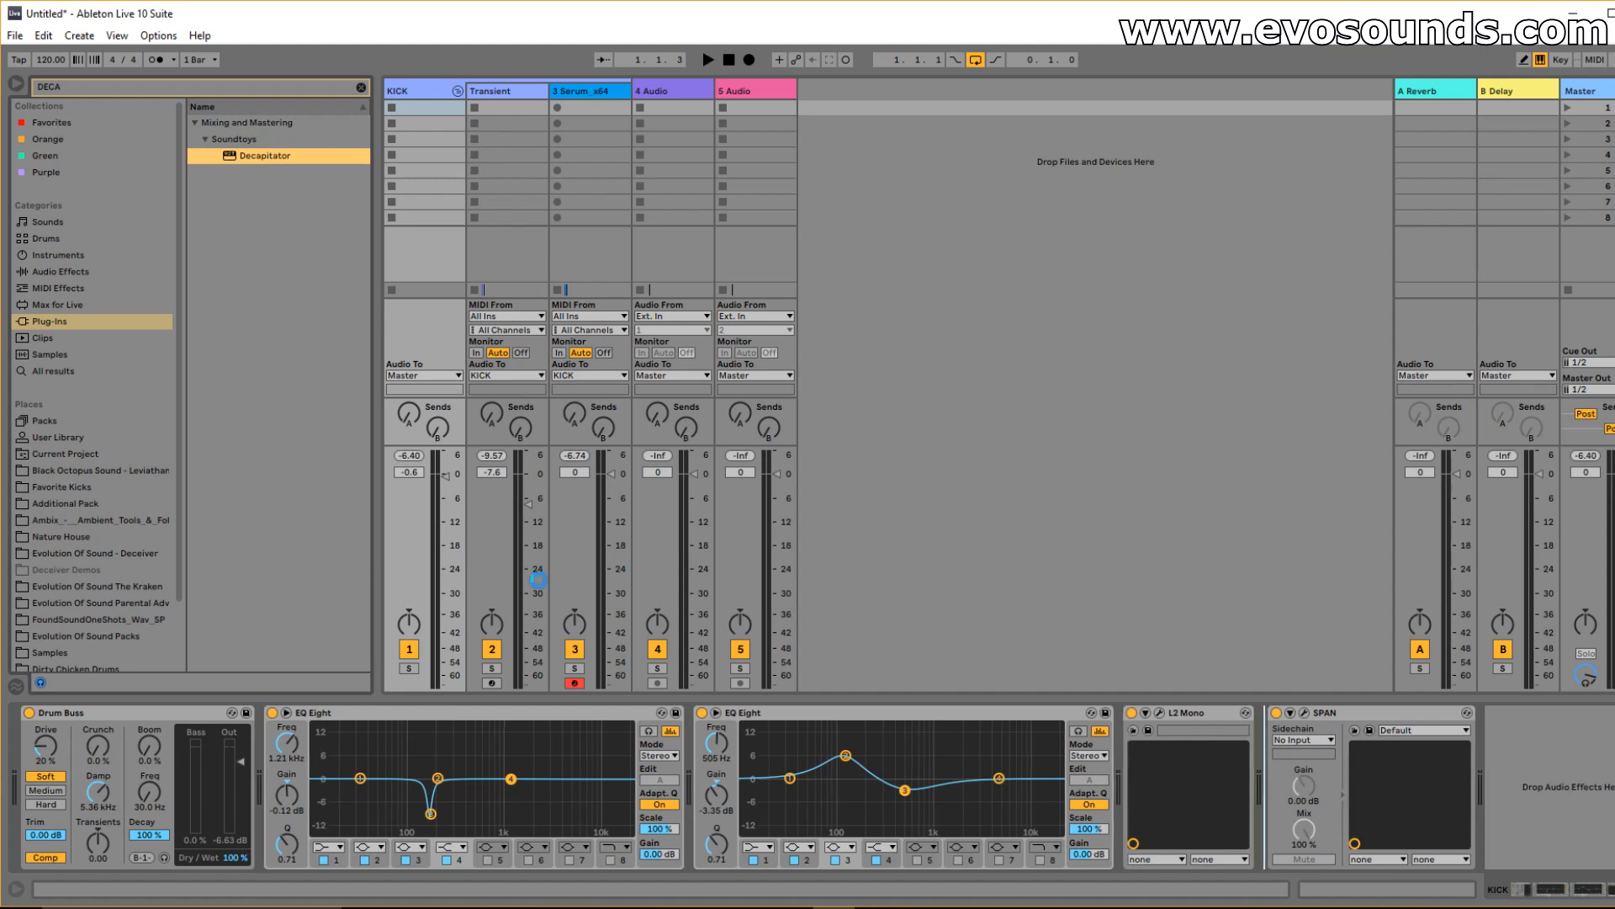
key("space")
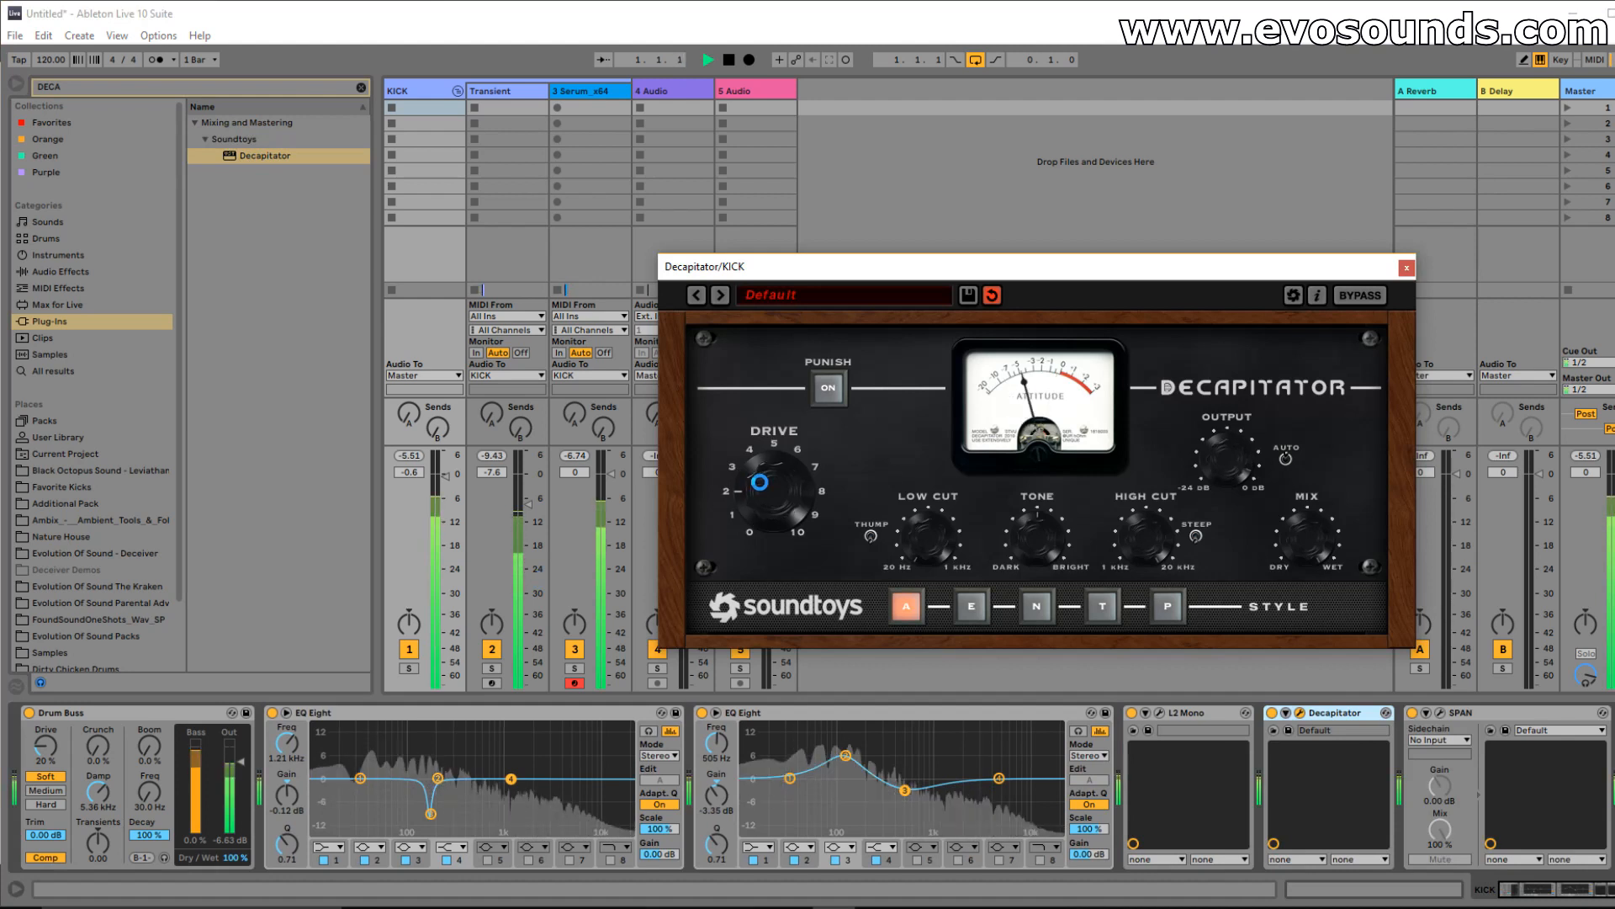
left_click(971, 604)
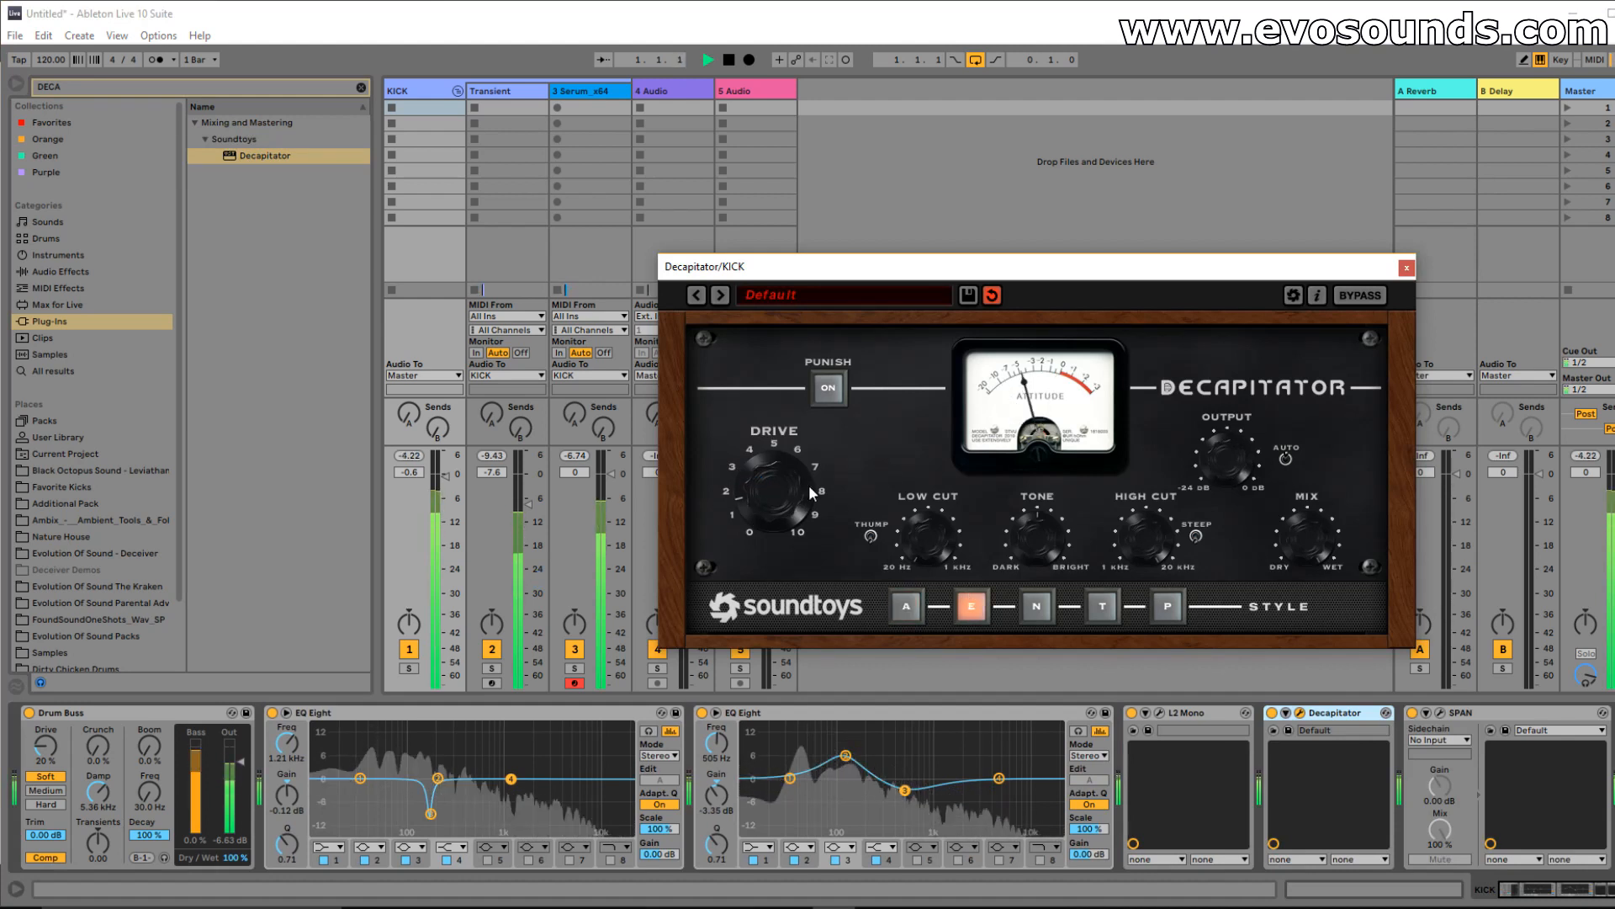
Solo and unsolo Serum_x64 to compare, then set the Transient track to -6.3 dB.
left_click(578, 91)
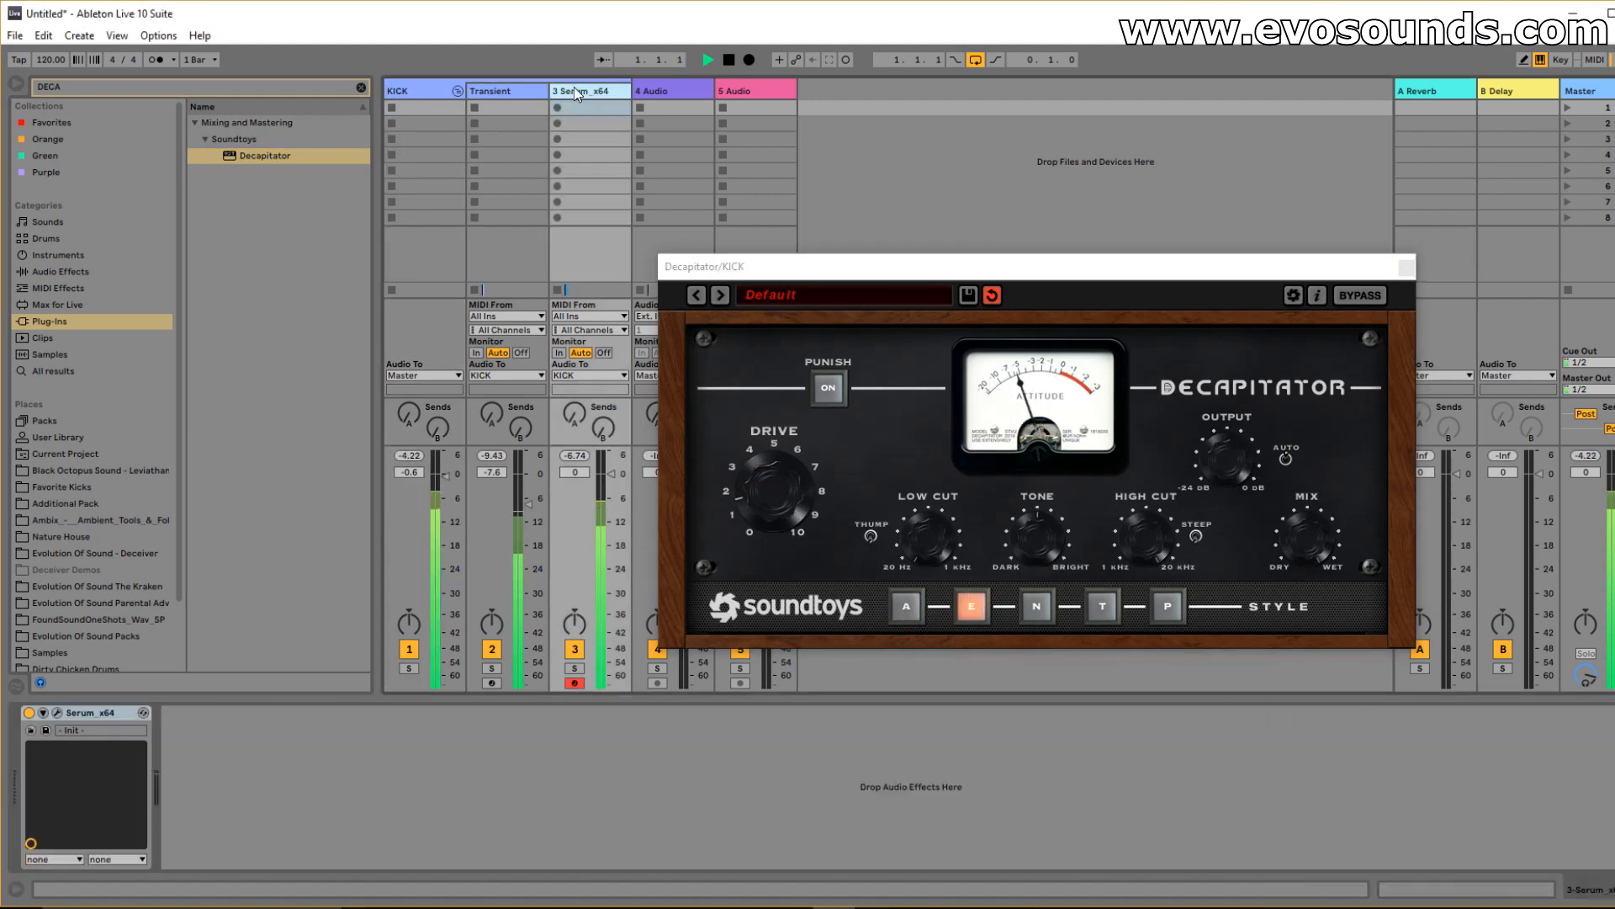
left_click(579, 669)
left_click(57, 713)
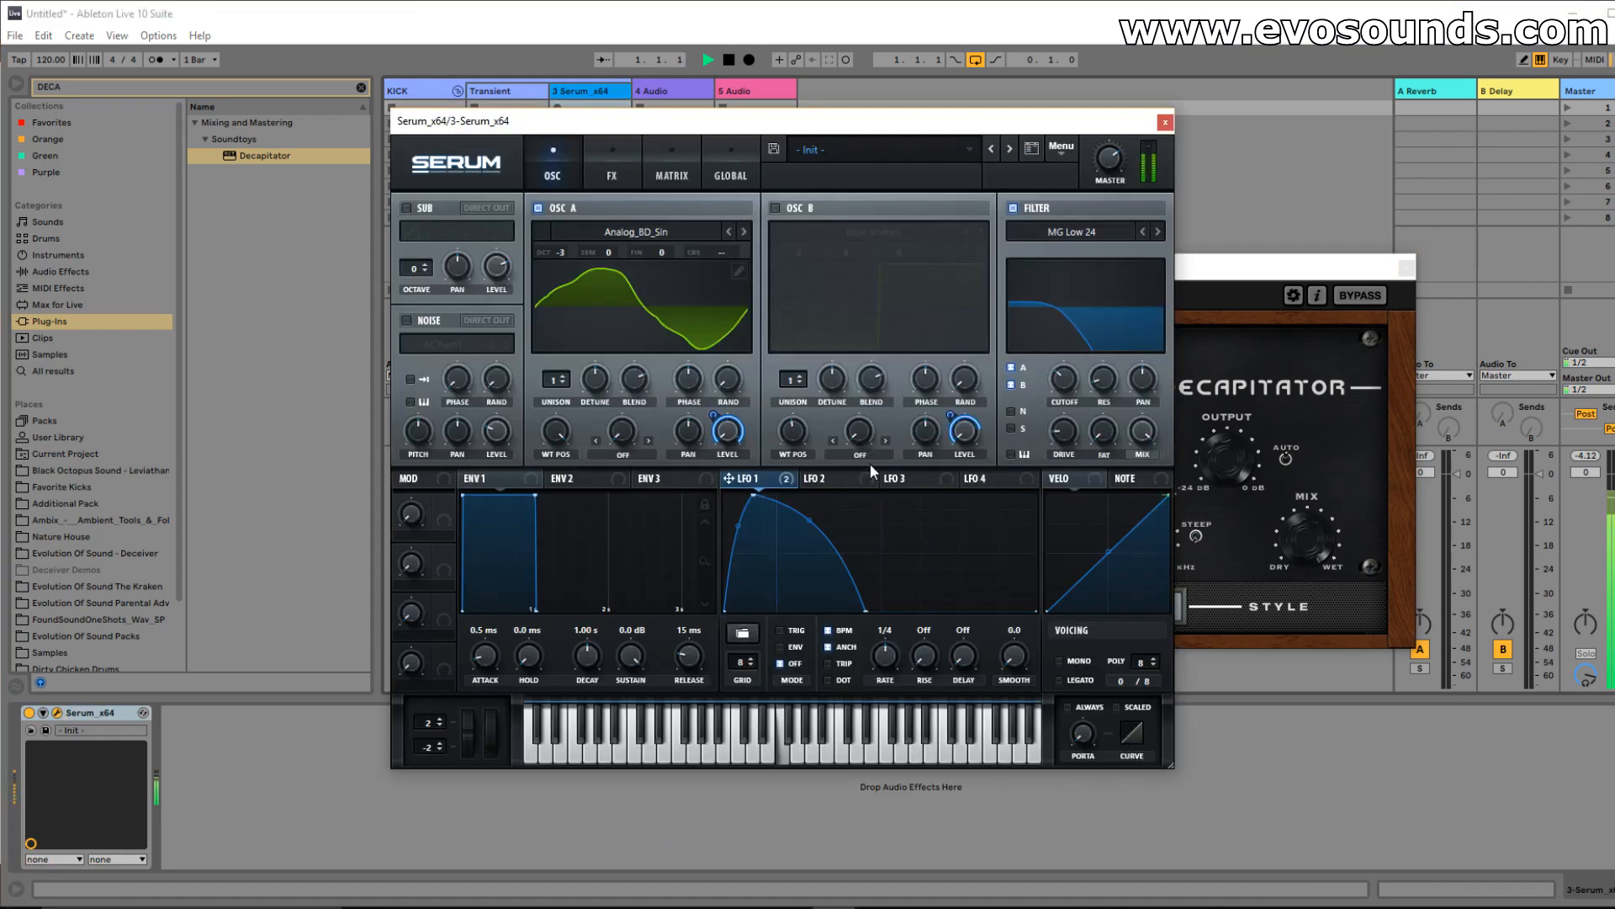
left_click(1166, 122)
left_click(576, 671)
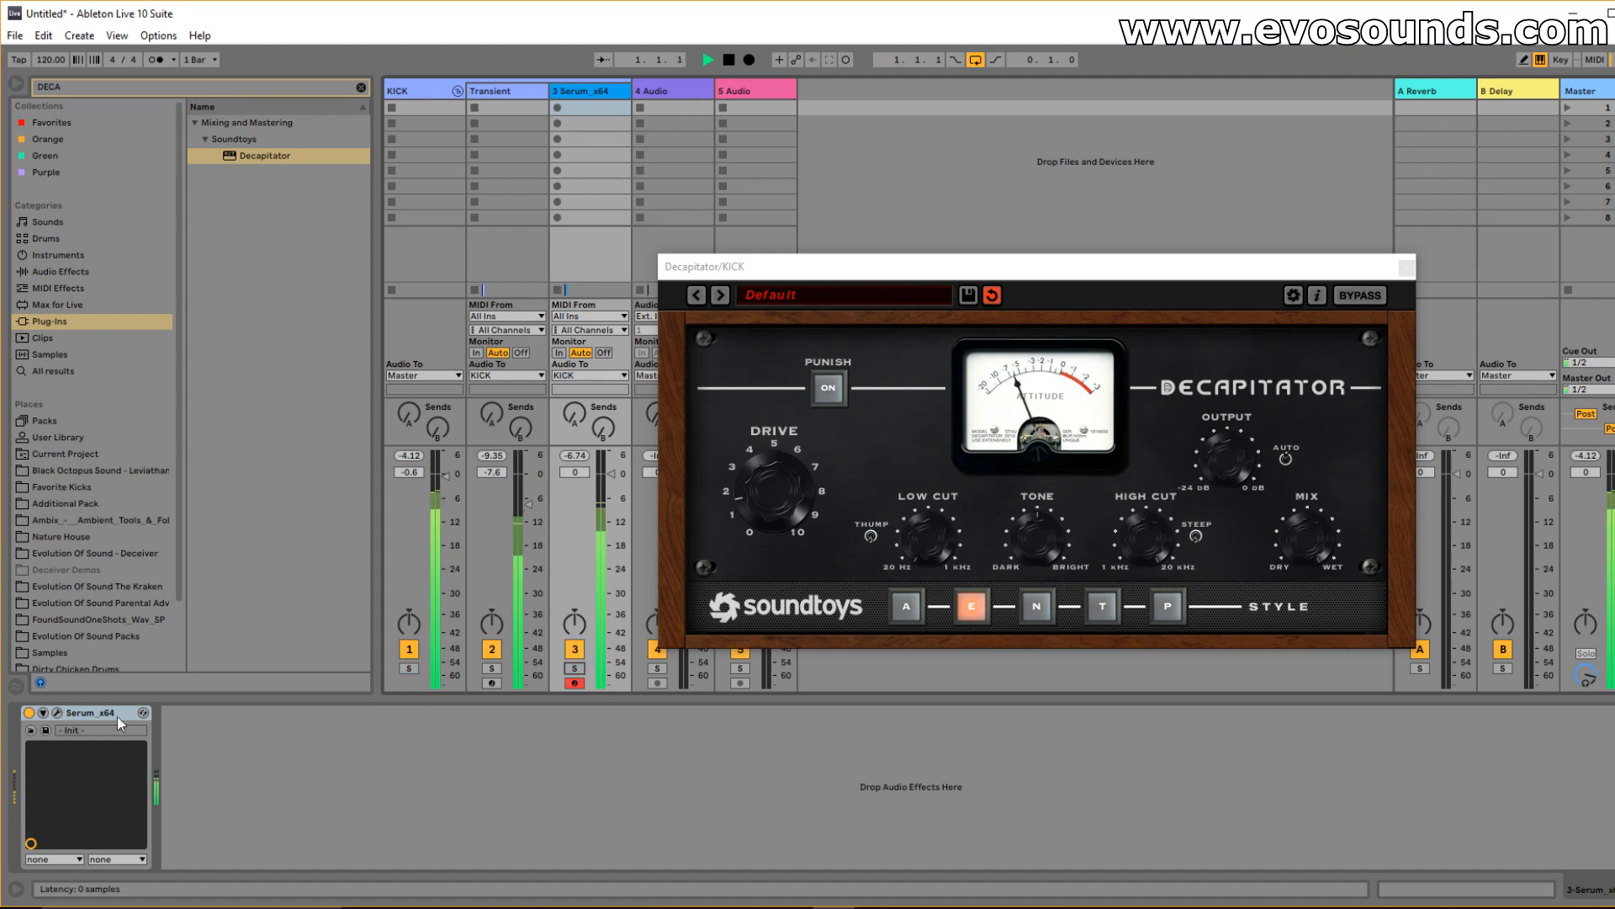
left_click(57, 712)
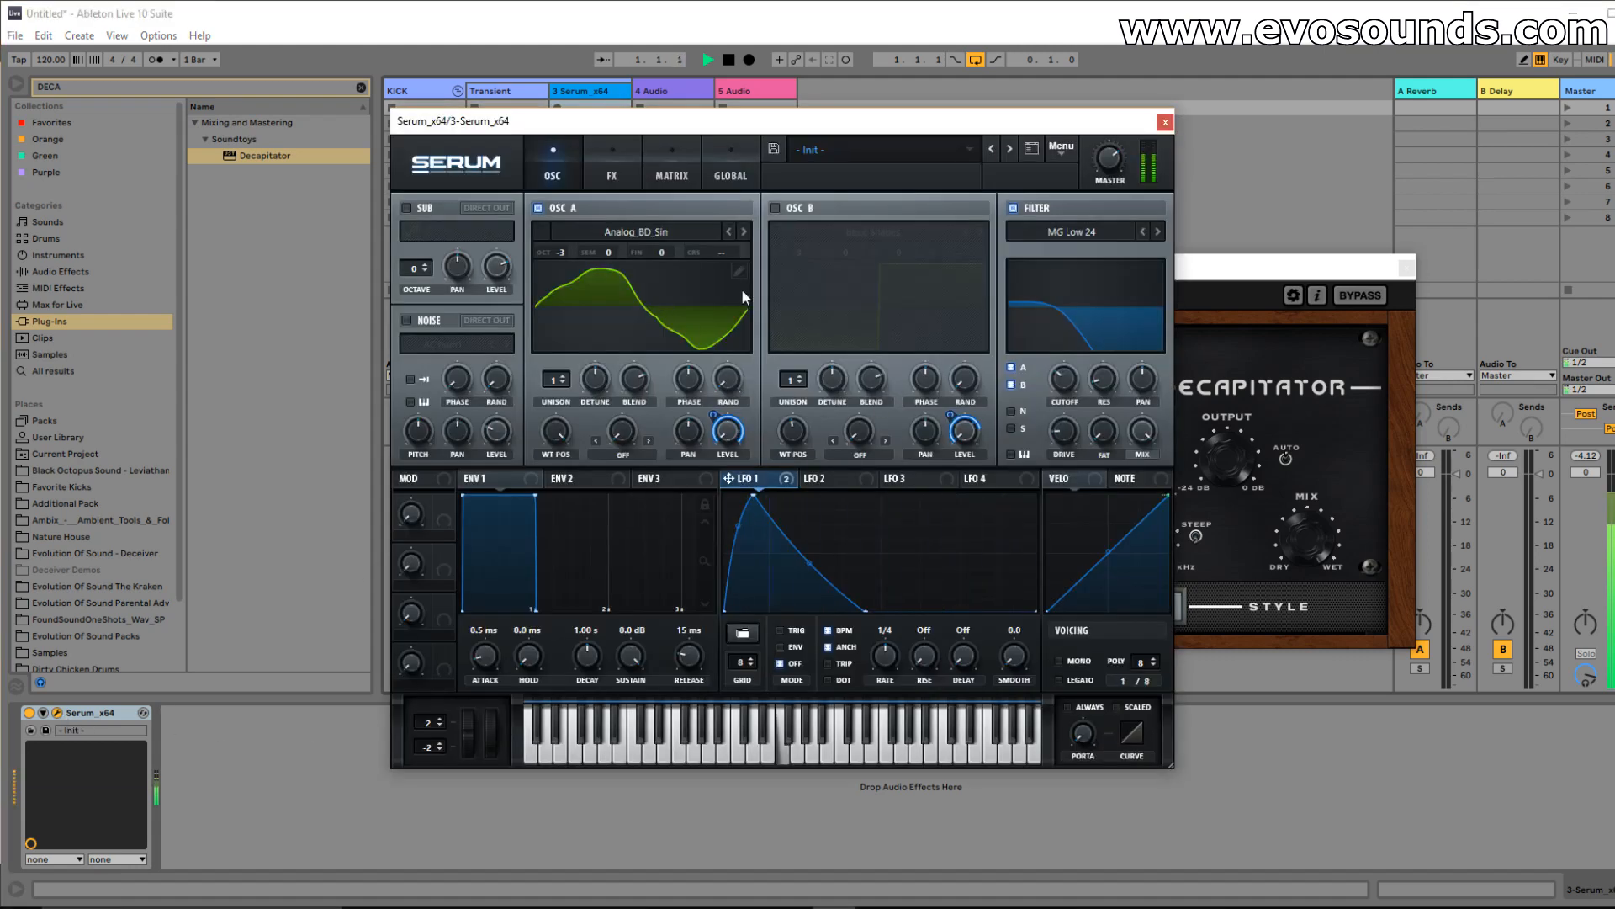
left_click(1164, 123)
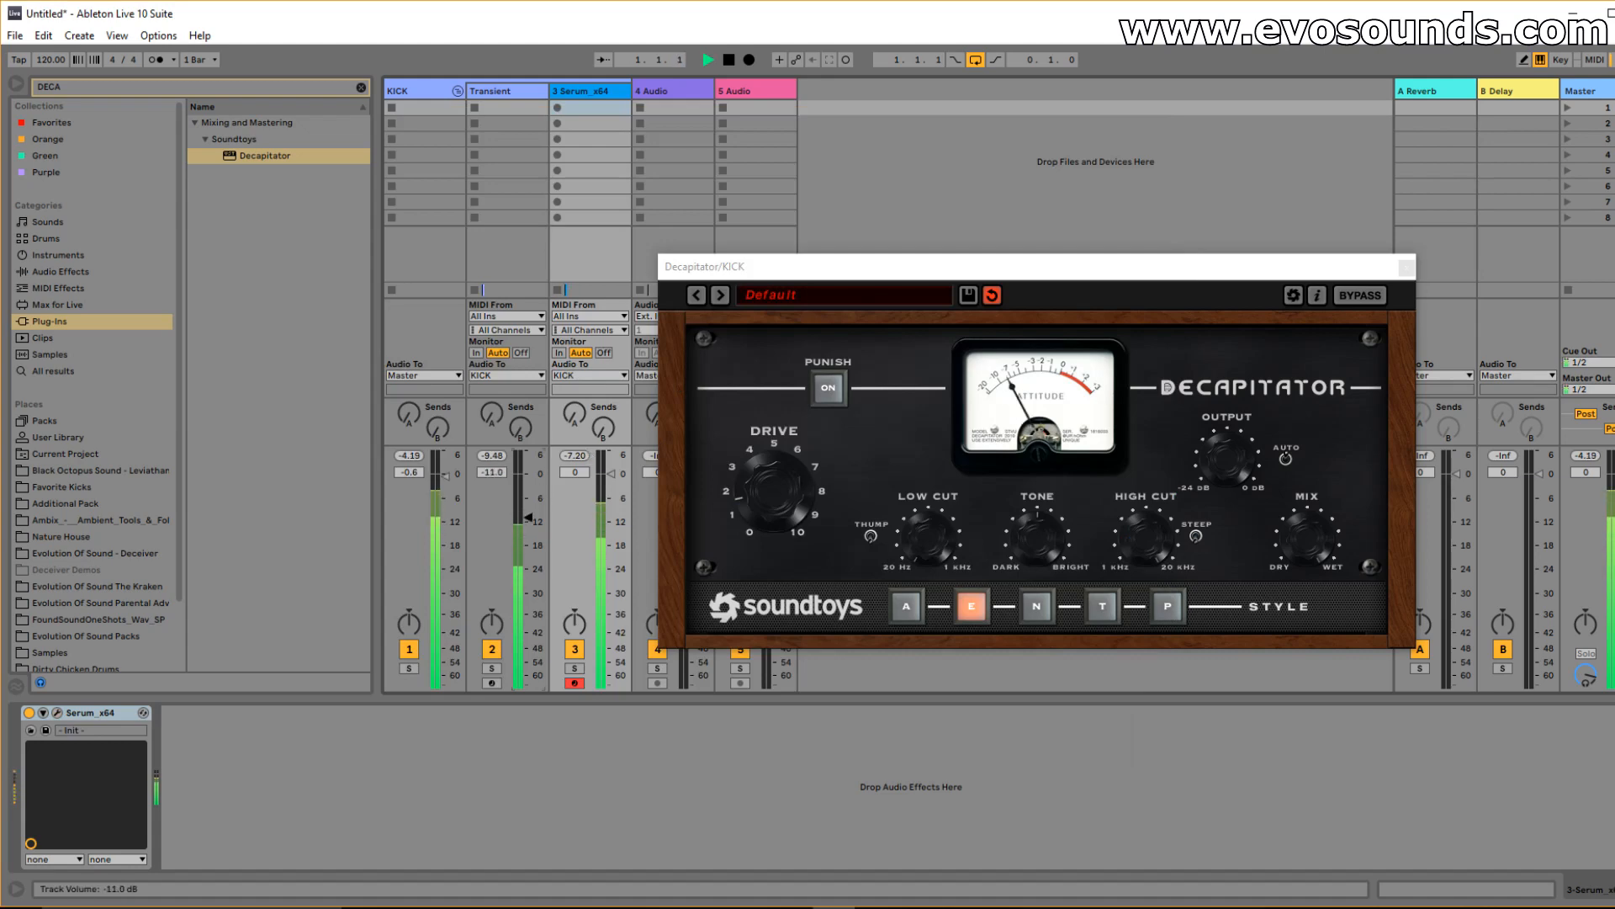
mouse_move(528, 518)
left_mouse_down()
mouse_move(529, 542)
mouse_move(528, 499)
left_mouse_up()
In Arrangement View, set the 4 Audio track's input to Resampling.
key("Tab")
key("space")
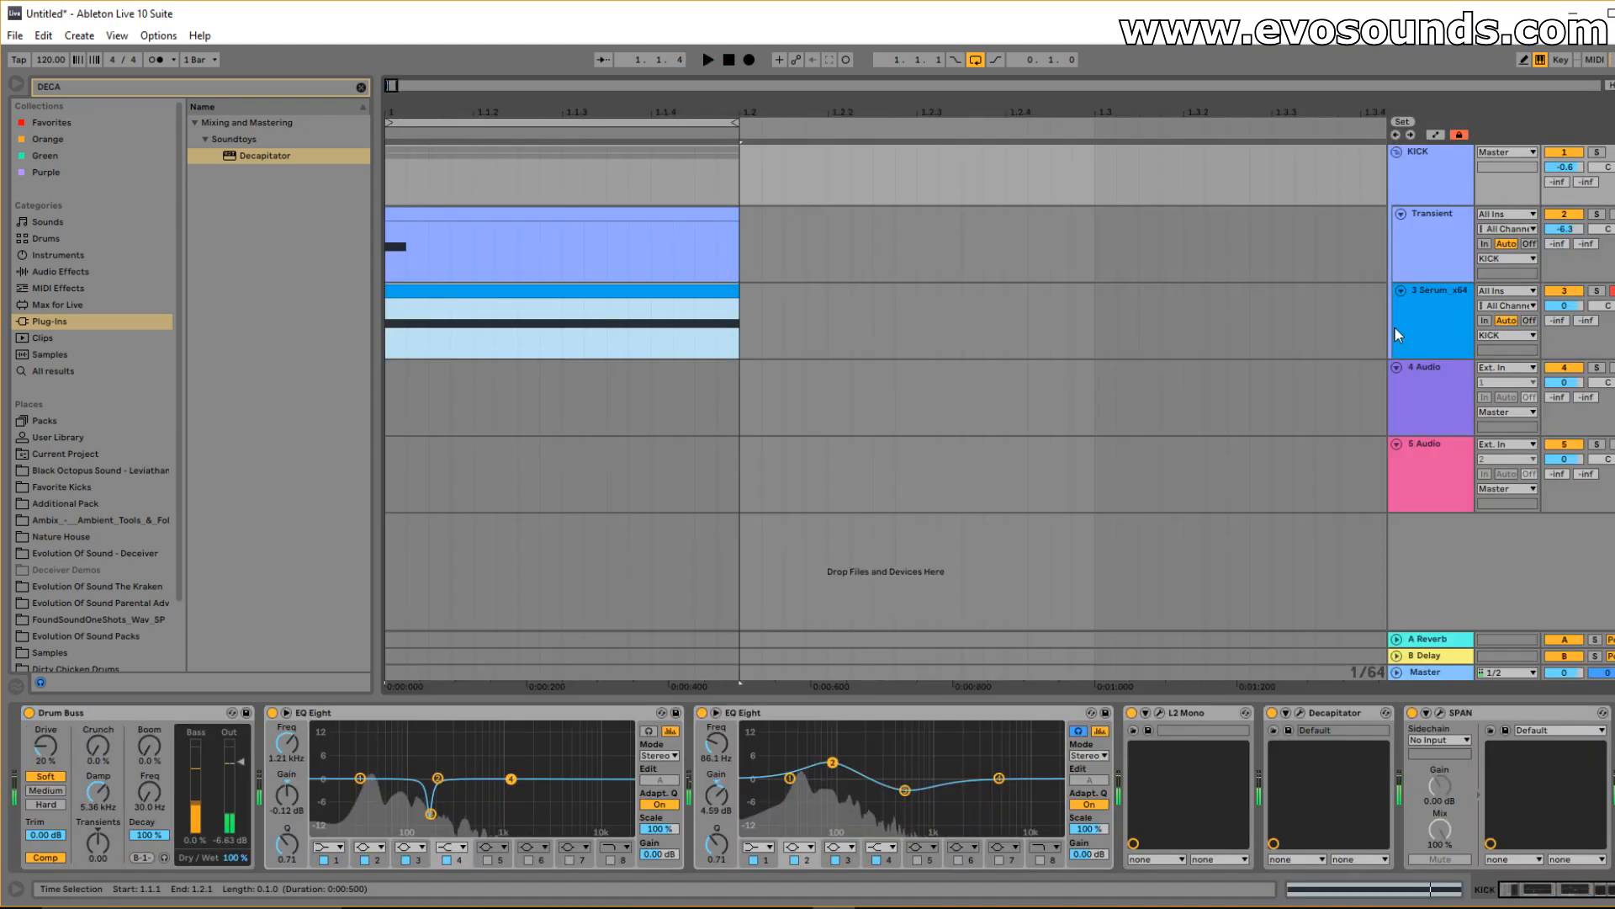
left_click(1439, 378)
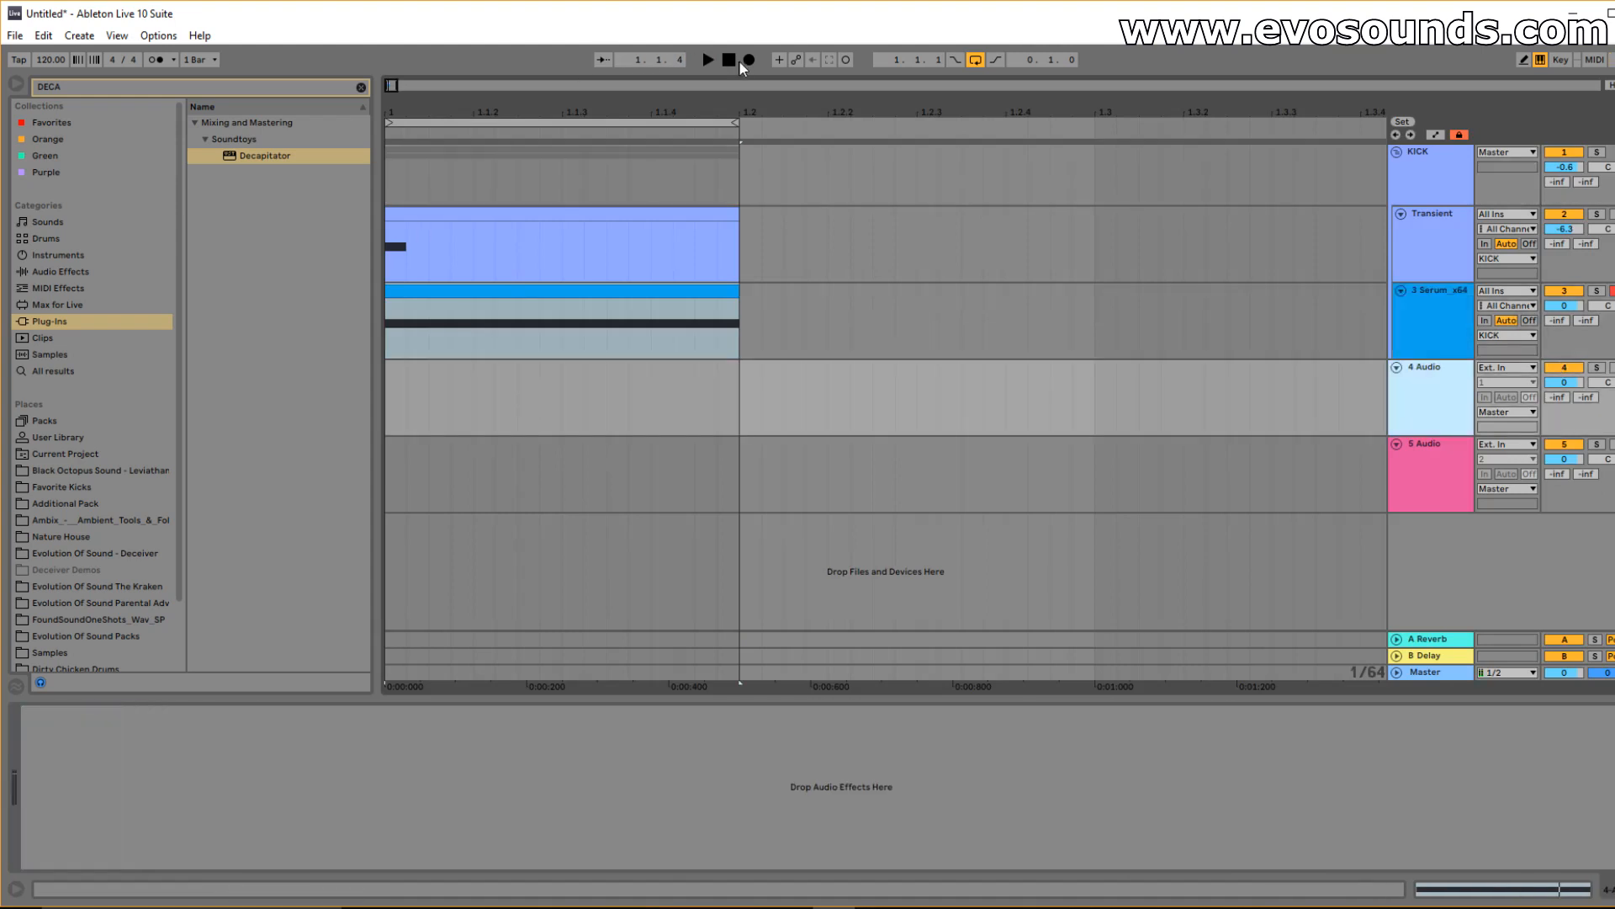
left_click_drag(393, 86, 393, 37)
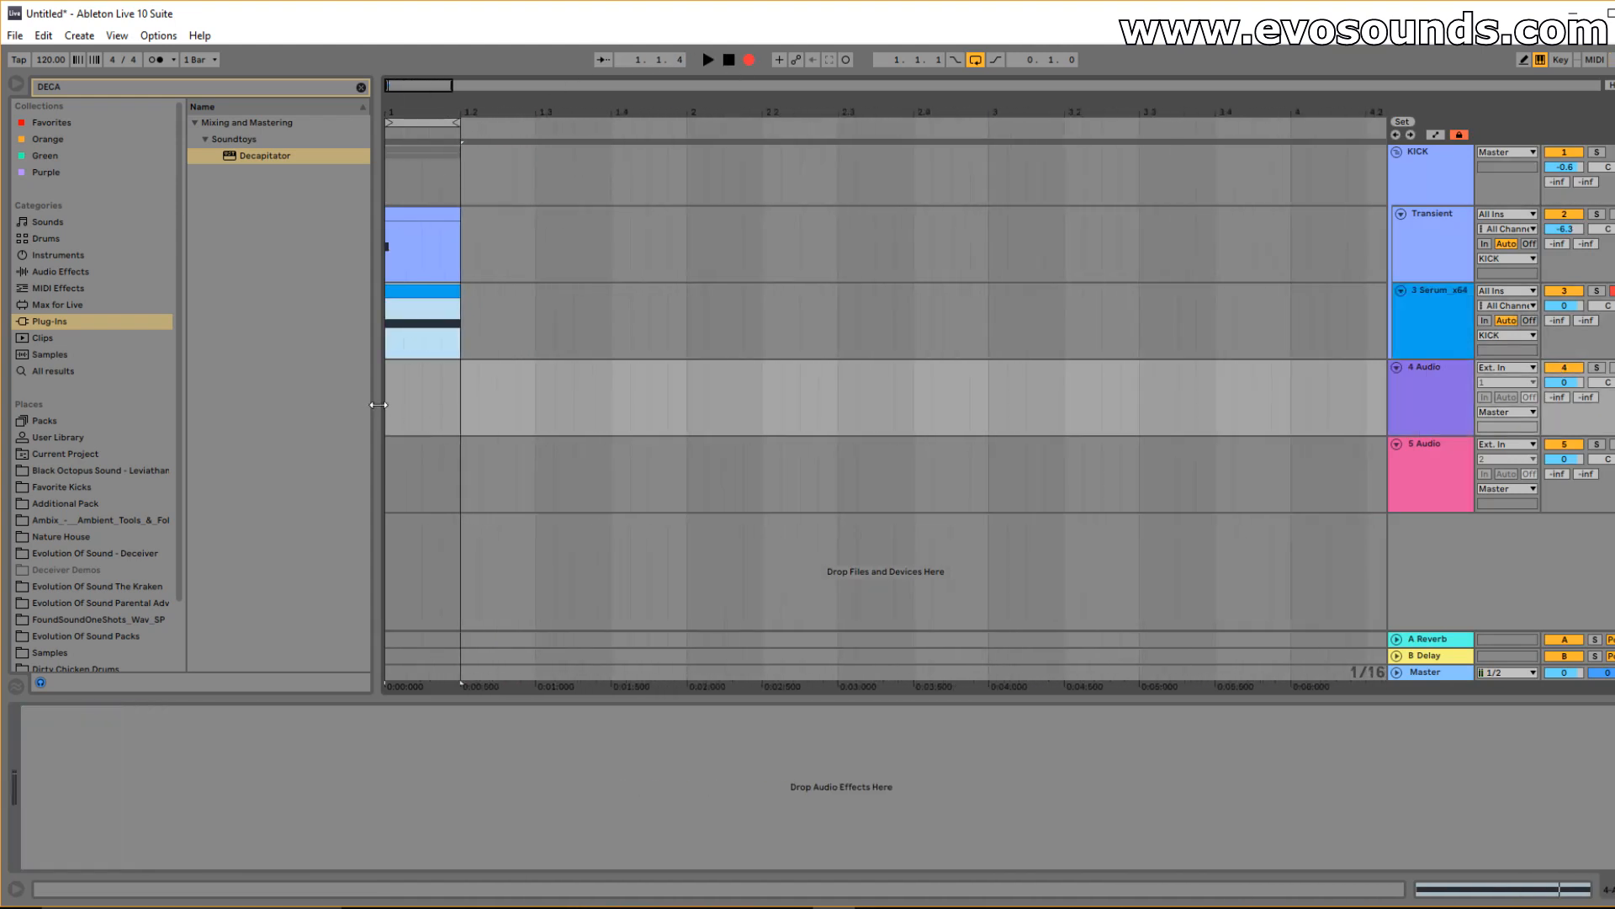
left_click(387, 406)
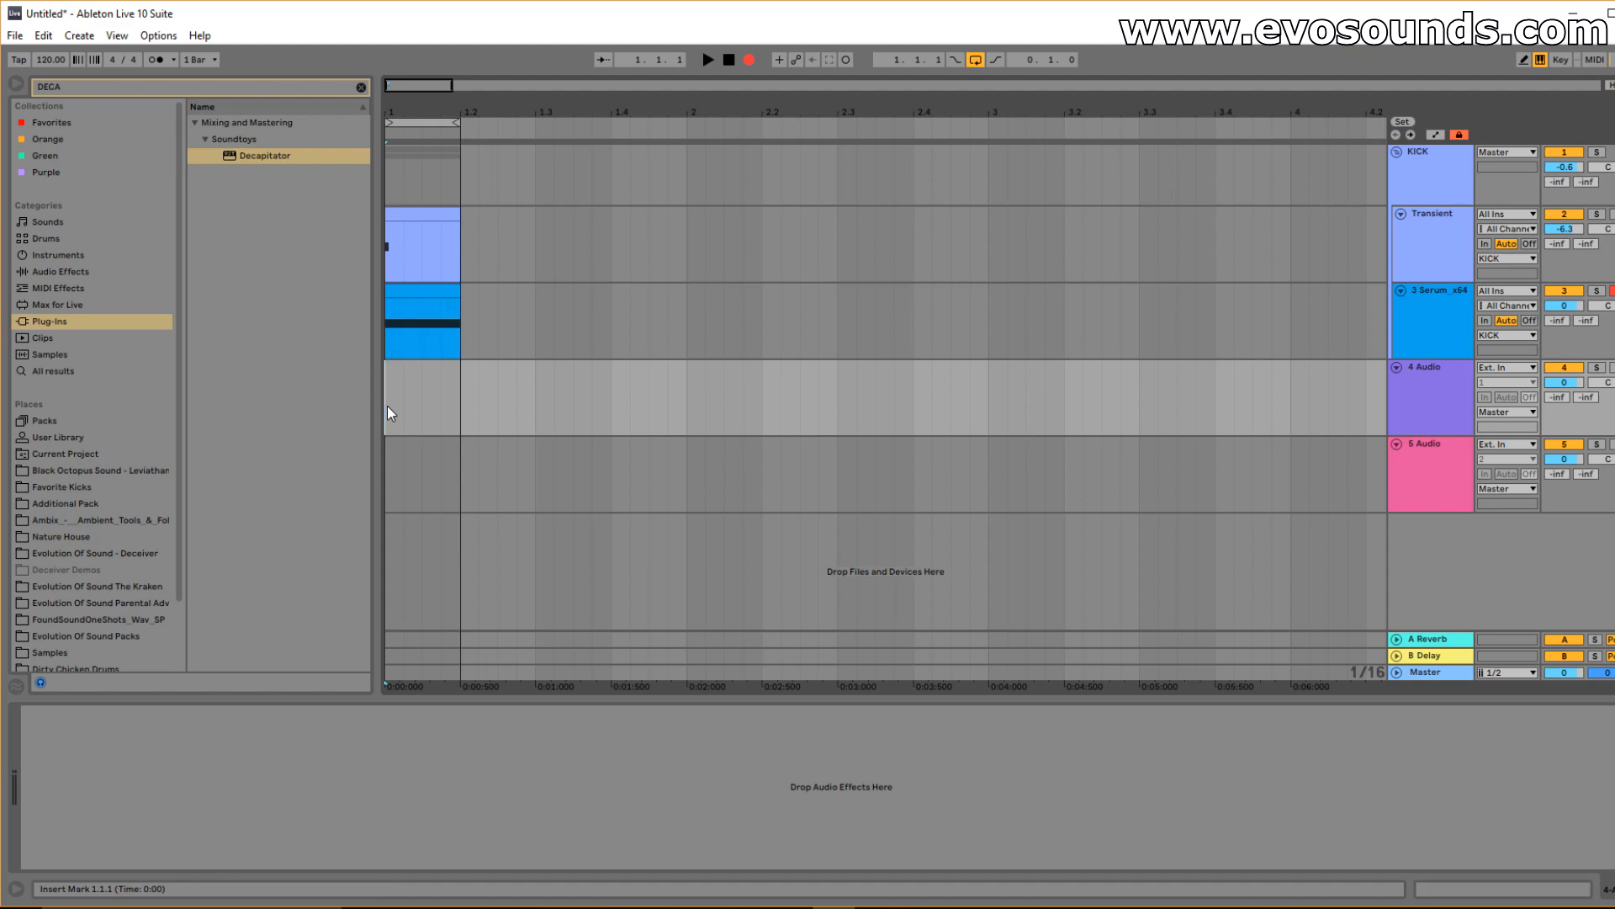
left_click(1507, 368)
left_click(1505, 452)
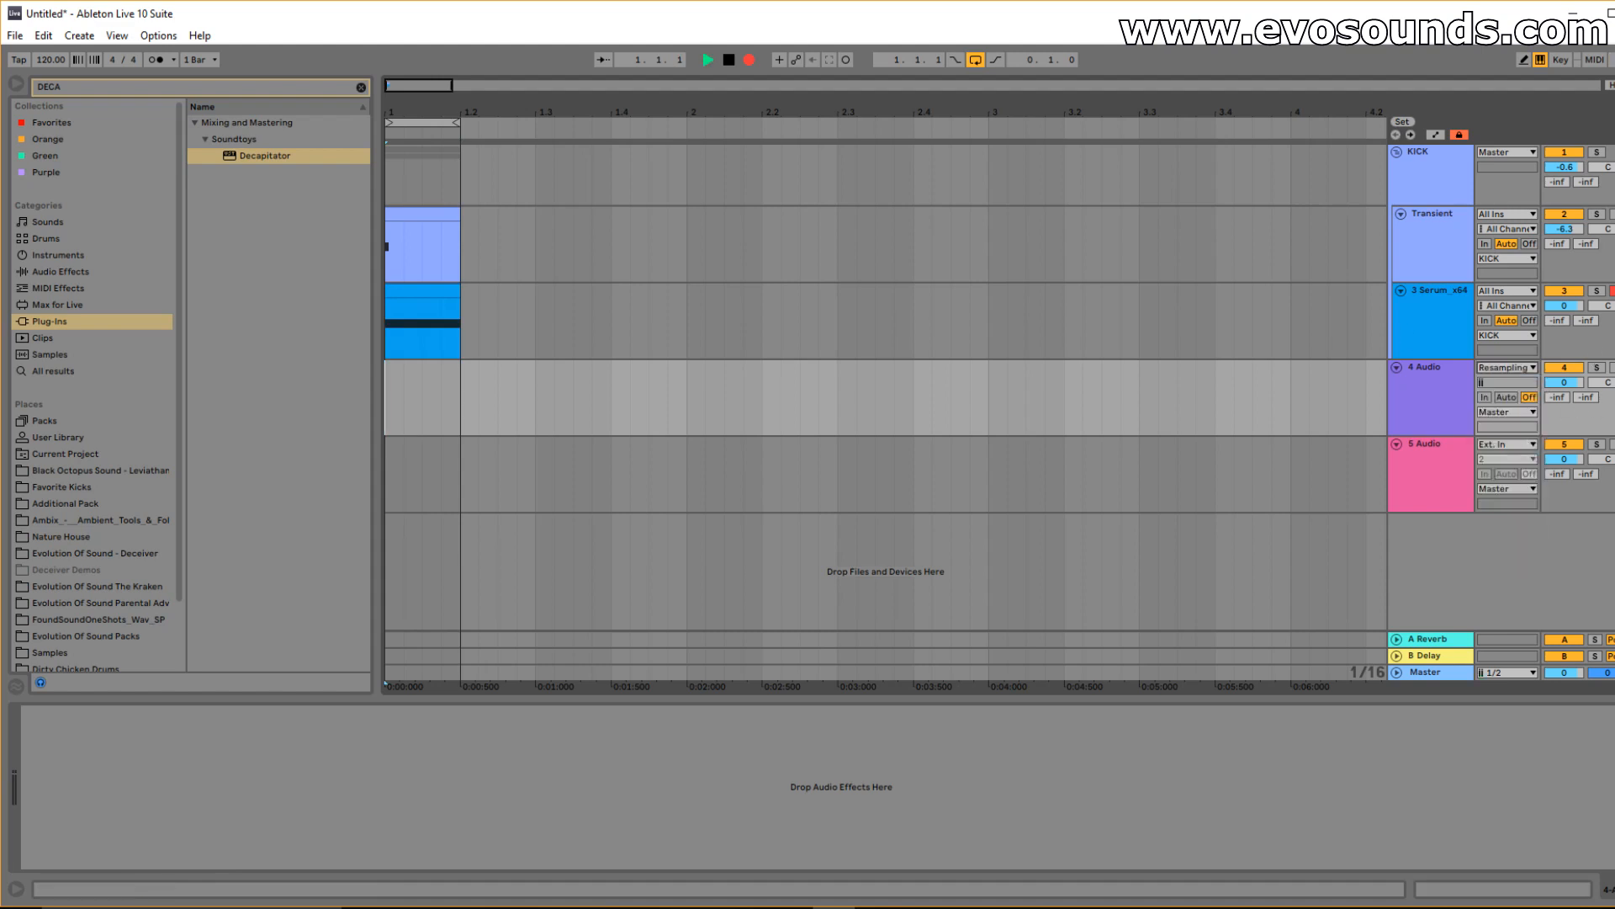
Duplicate the Transient and Serum clips to fill bar 1, loop bar 1, and record onto 4 Audio.
left_click_drag(460, 321, 386, 248)
key("ctrl+d")
key("ctrl+d")
key("ctrl+d")
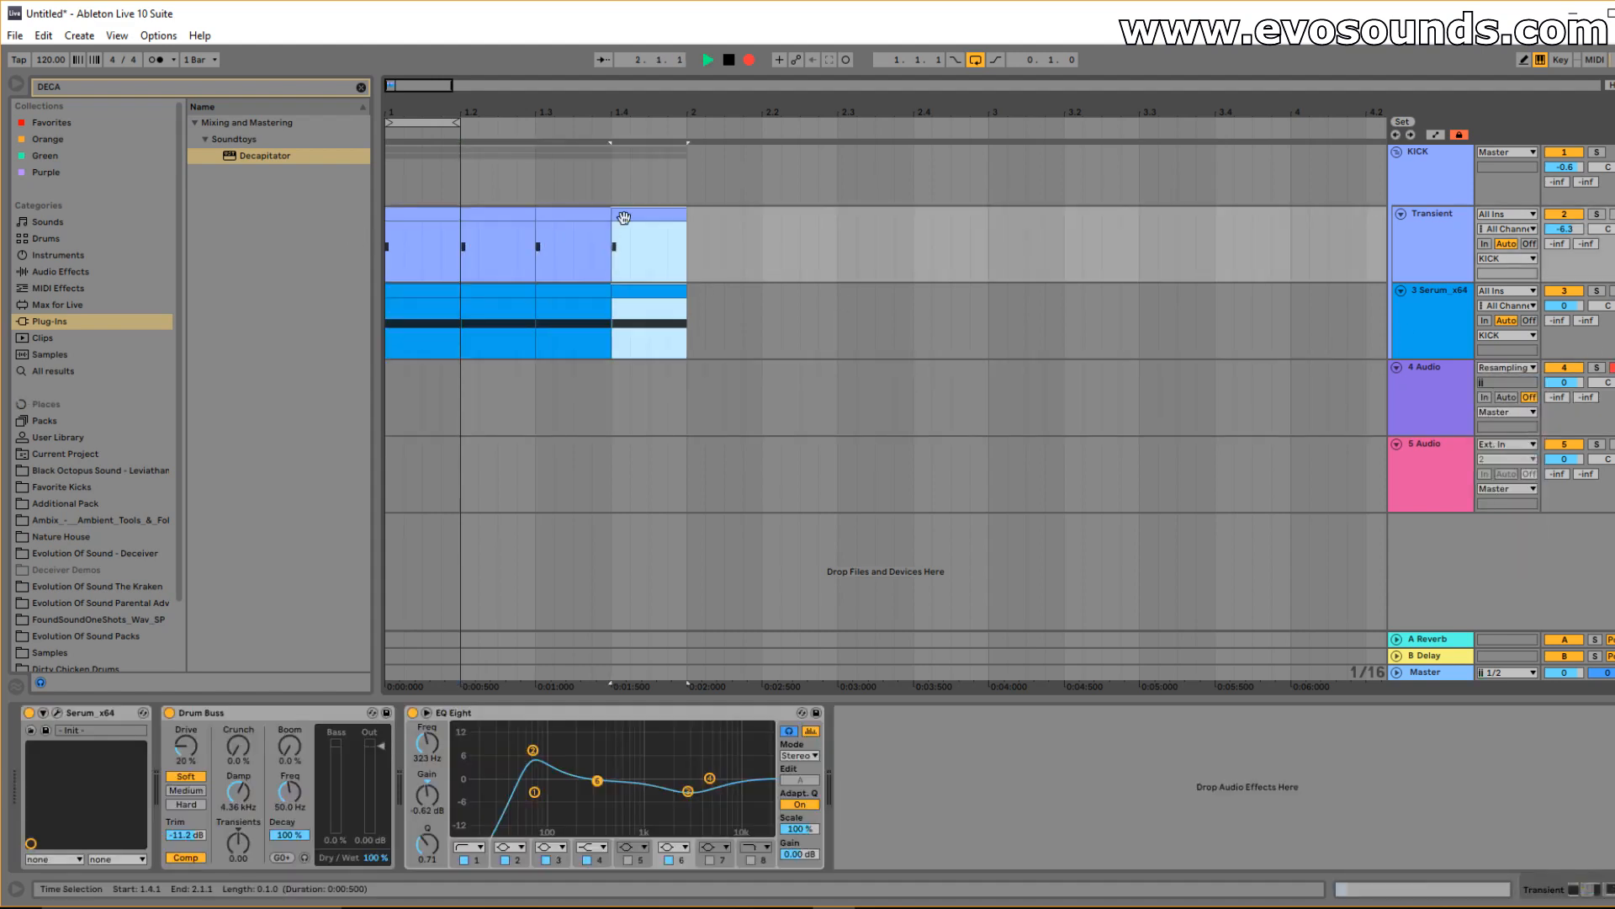
left_click_drag(456, 123, 686, 123)
left_click(390, 185)
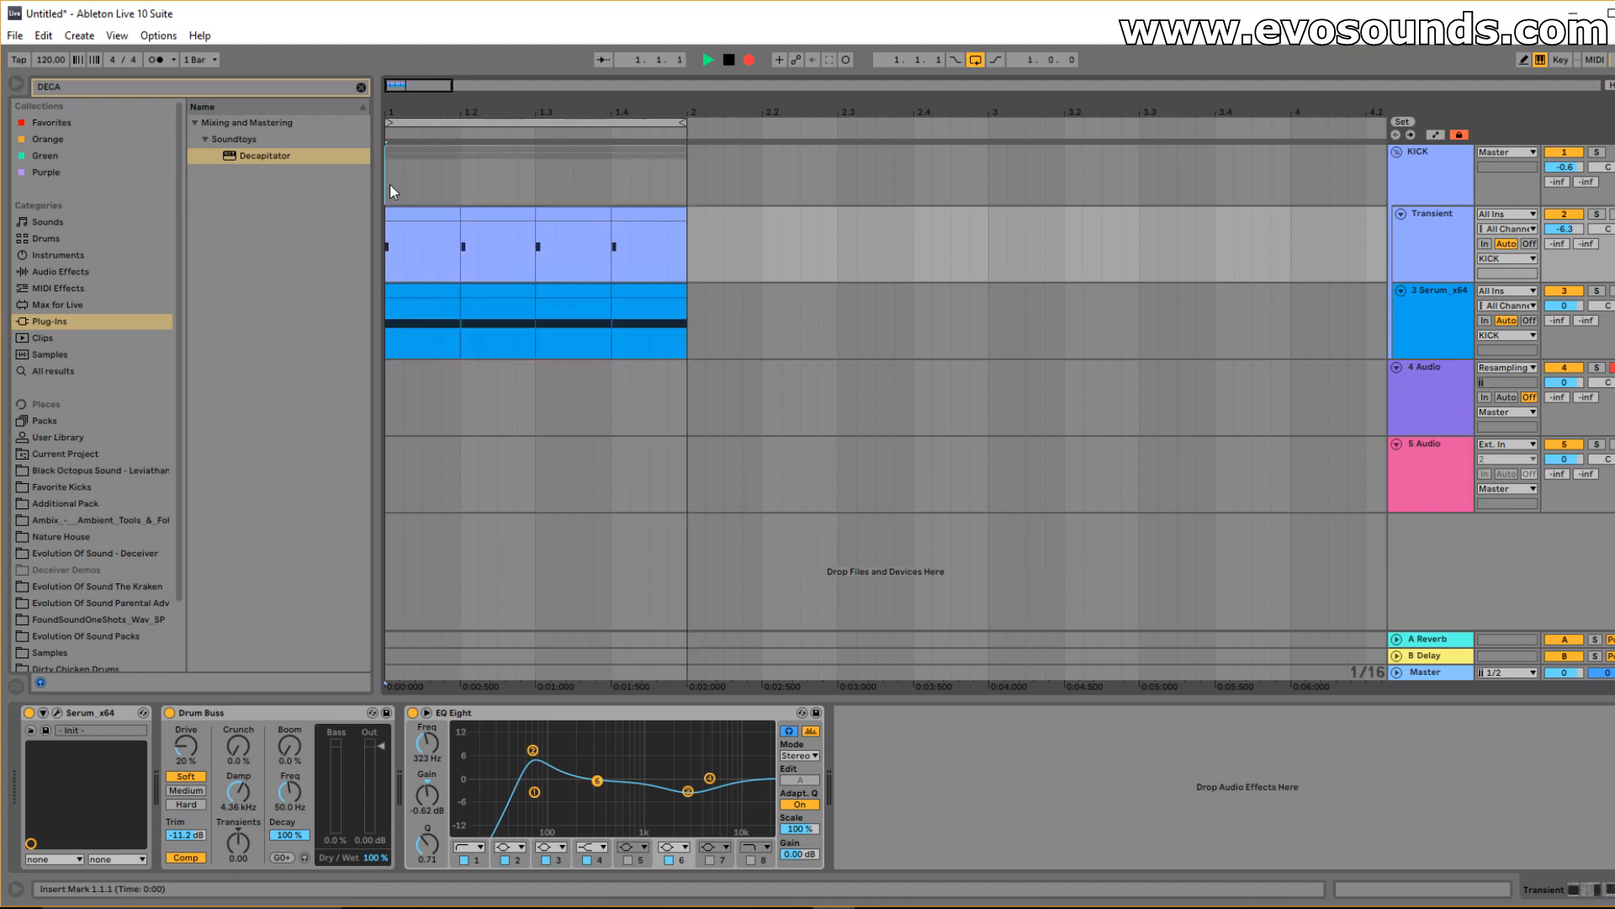
key("space")
key("space")
left_click(745, 63)
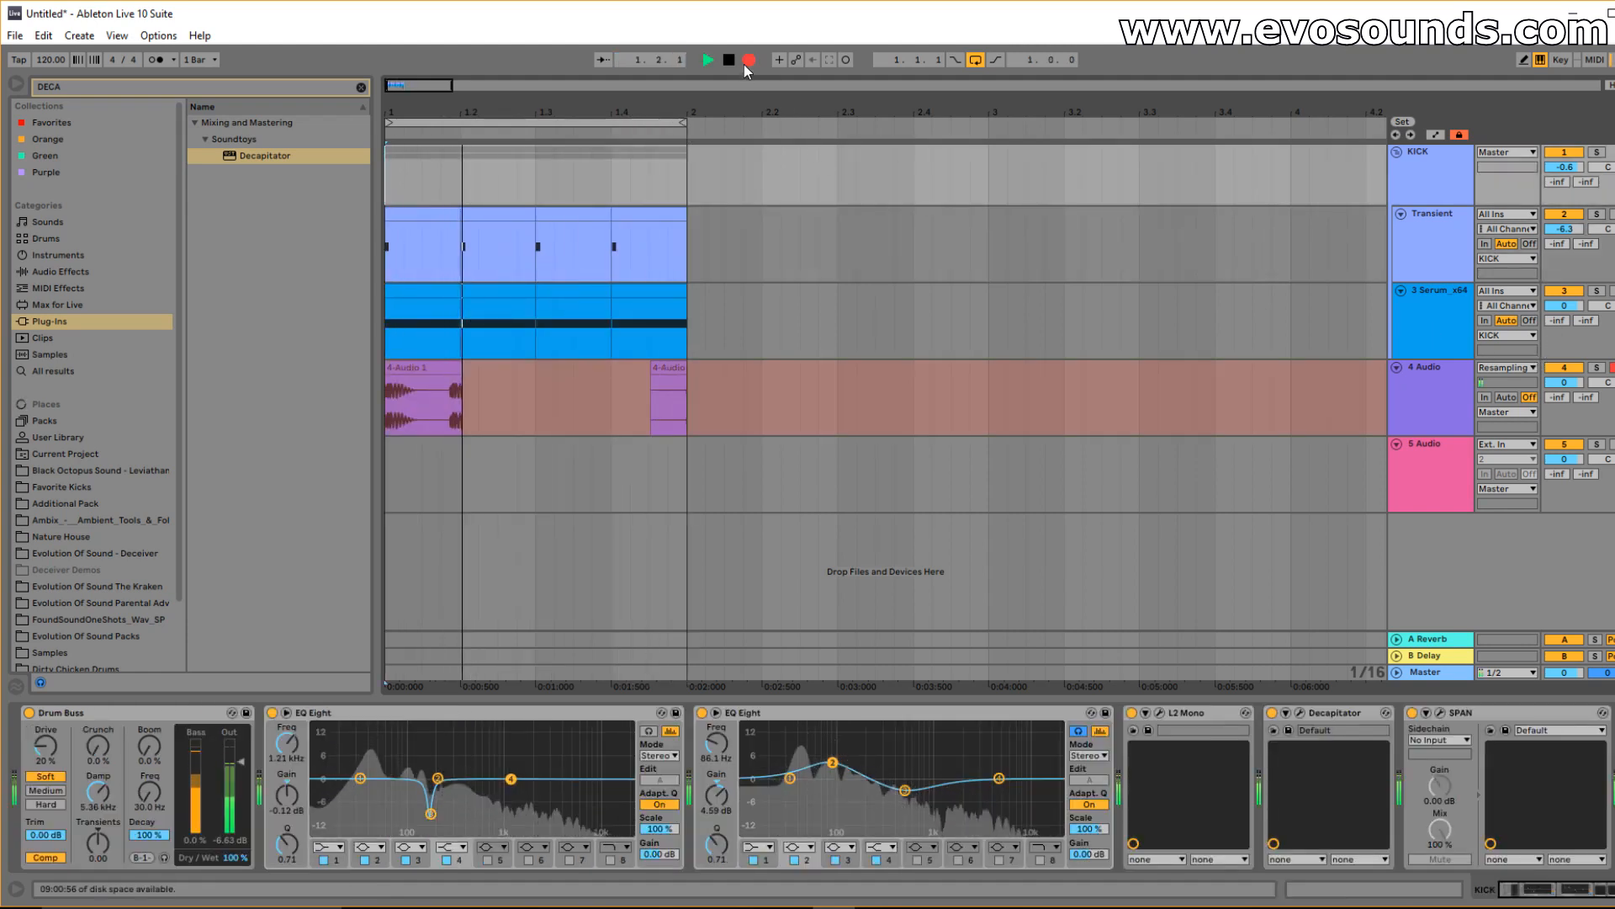
Stop recording and trim the new 4-Audio clip to a single kick hit.
key("space")
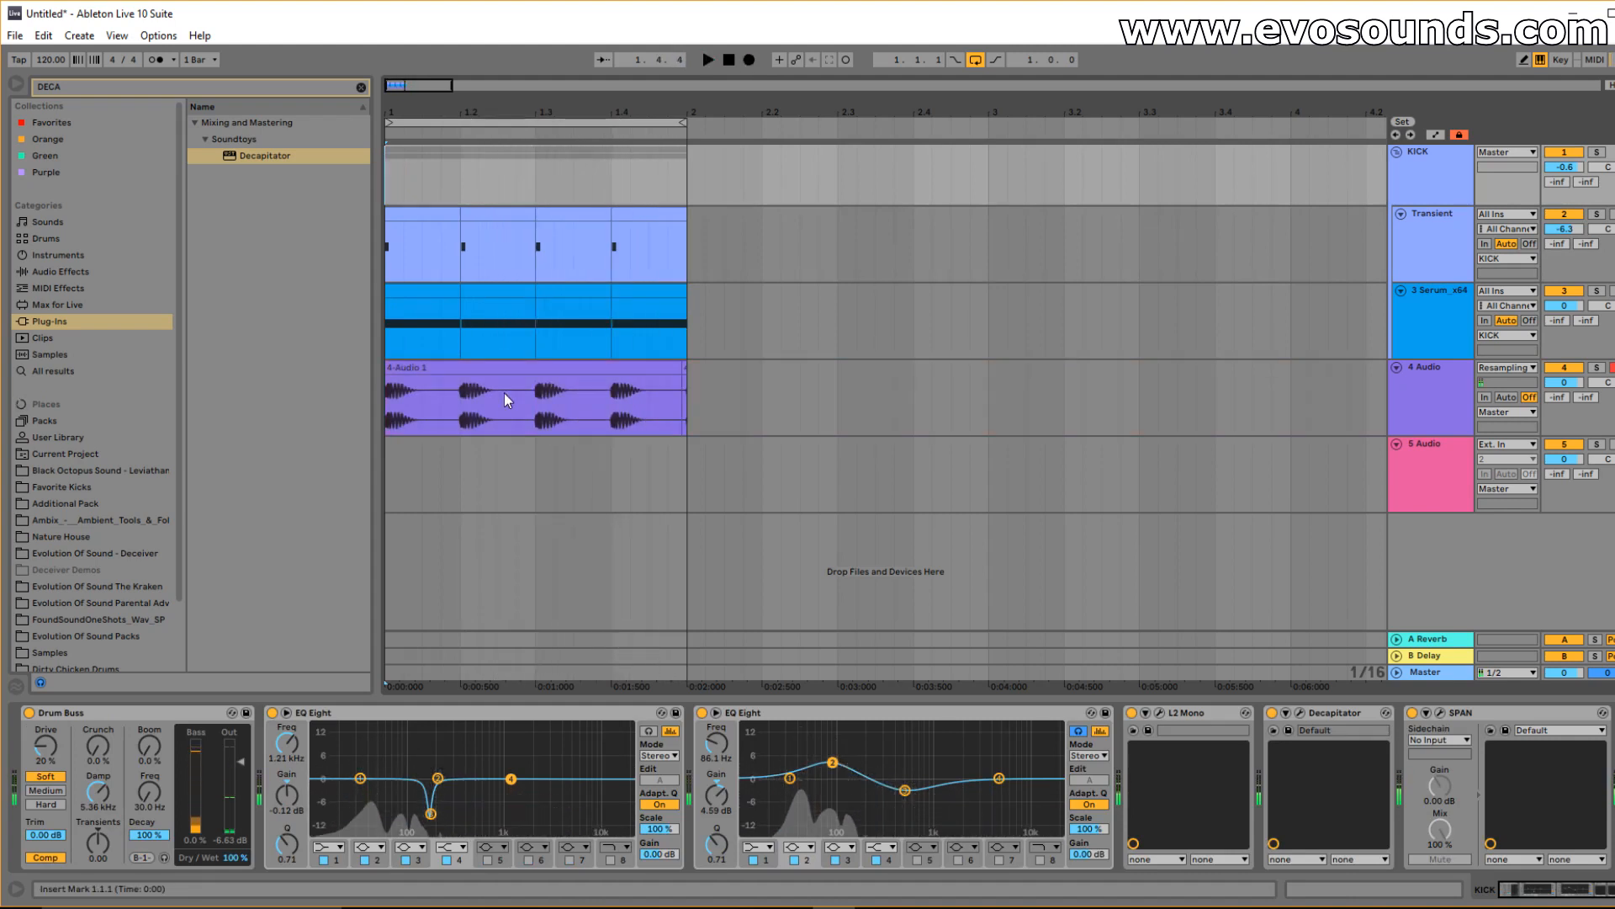
key("ctrl+z")
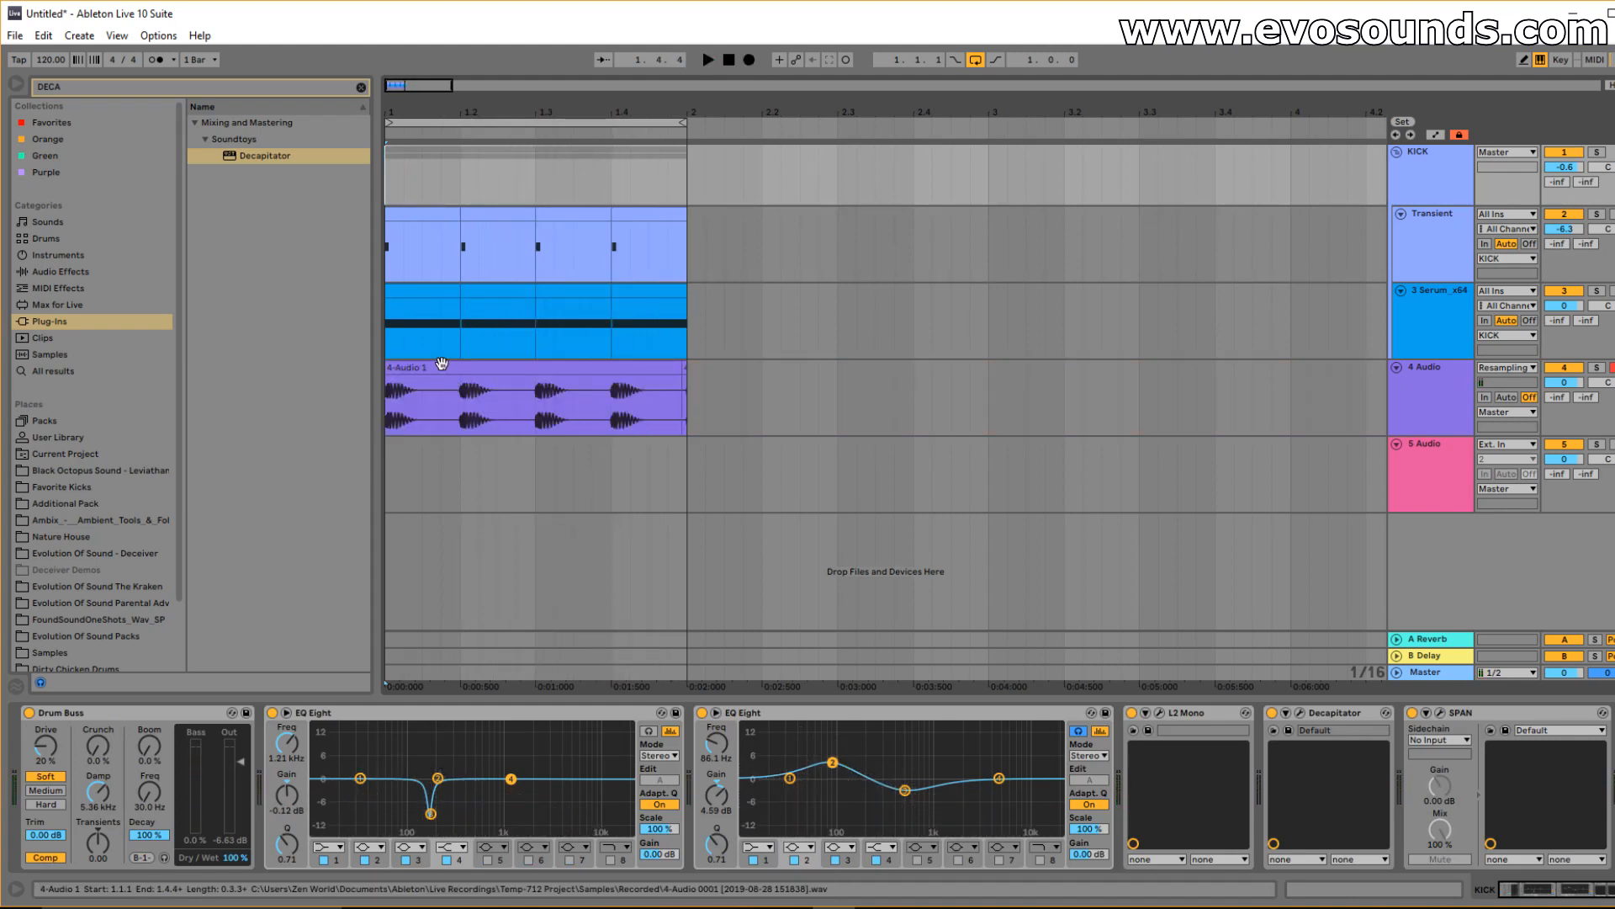
left_click(441, 366)
mouse_move(394, 88)
left_mouse_down()
mouse_move(394, 134)
mouse_move(394, 89)
left_mouse_up()
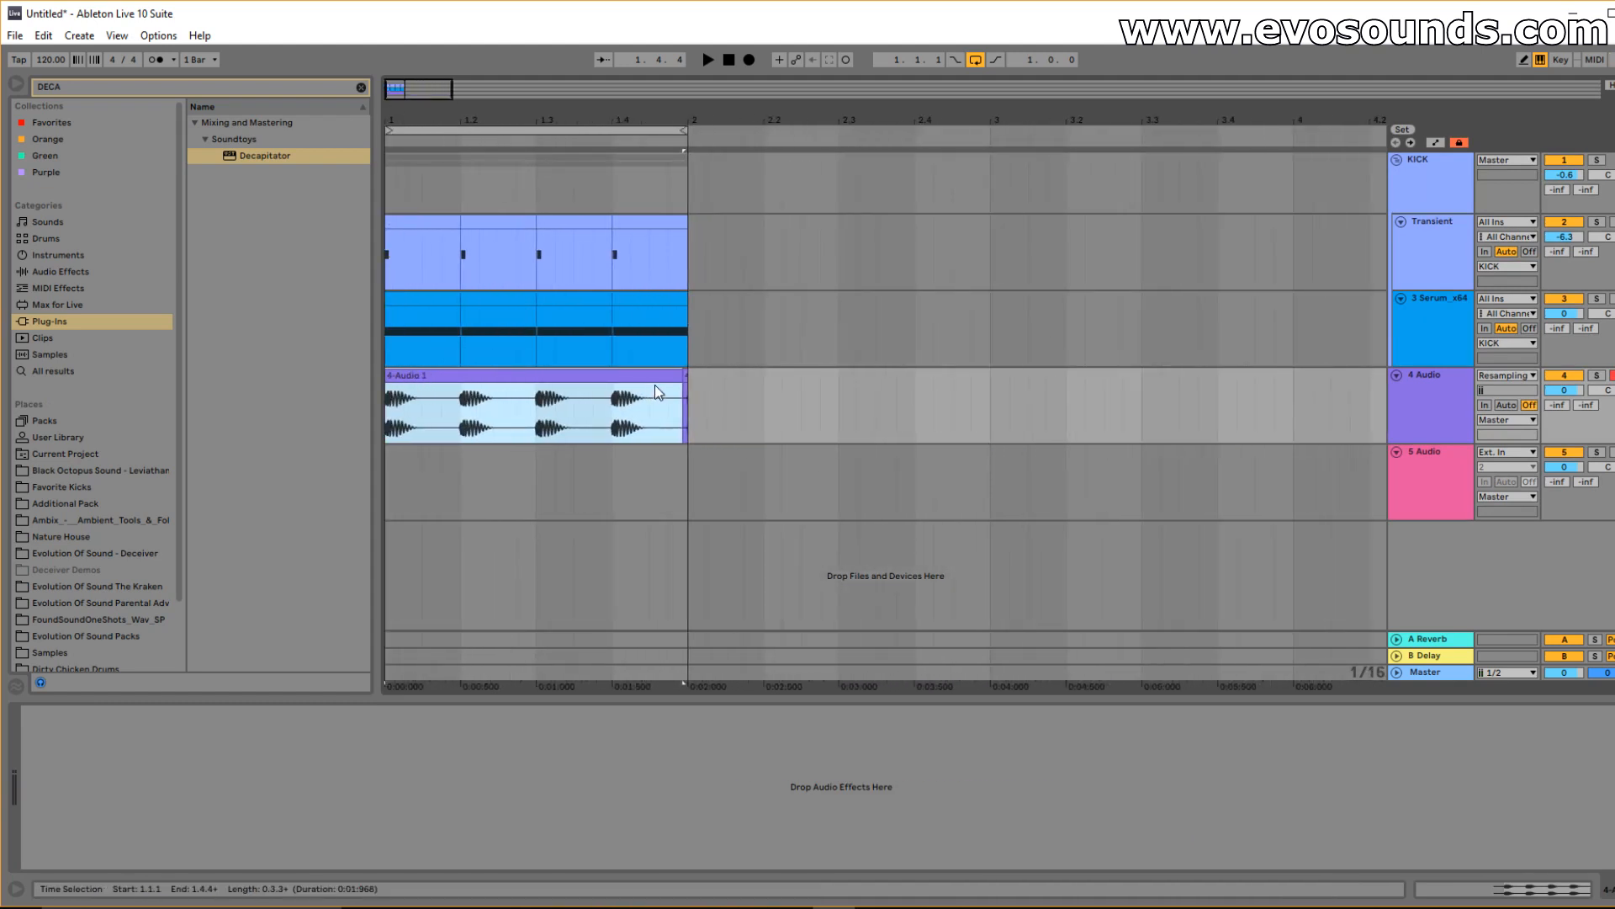
left_click_drag(676, 375, 455, 375)
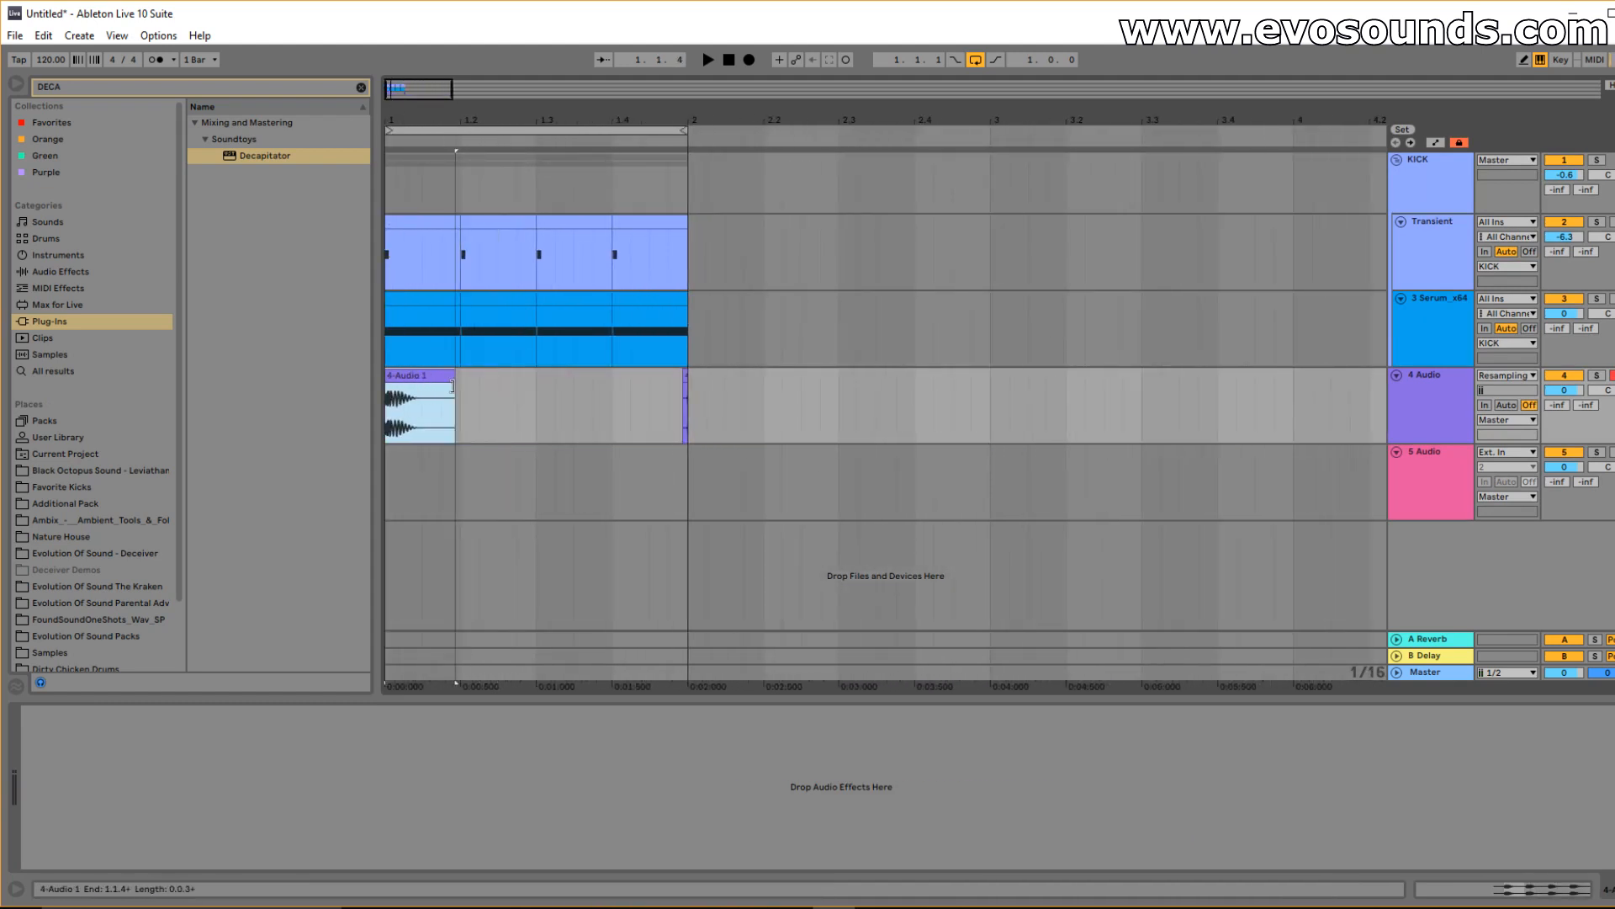
Paste the kick hit at bar 3, repeat it three times, and move the lone clip after bar 2.
left_click(991, 412)
key("ctrl+v")
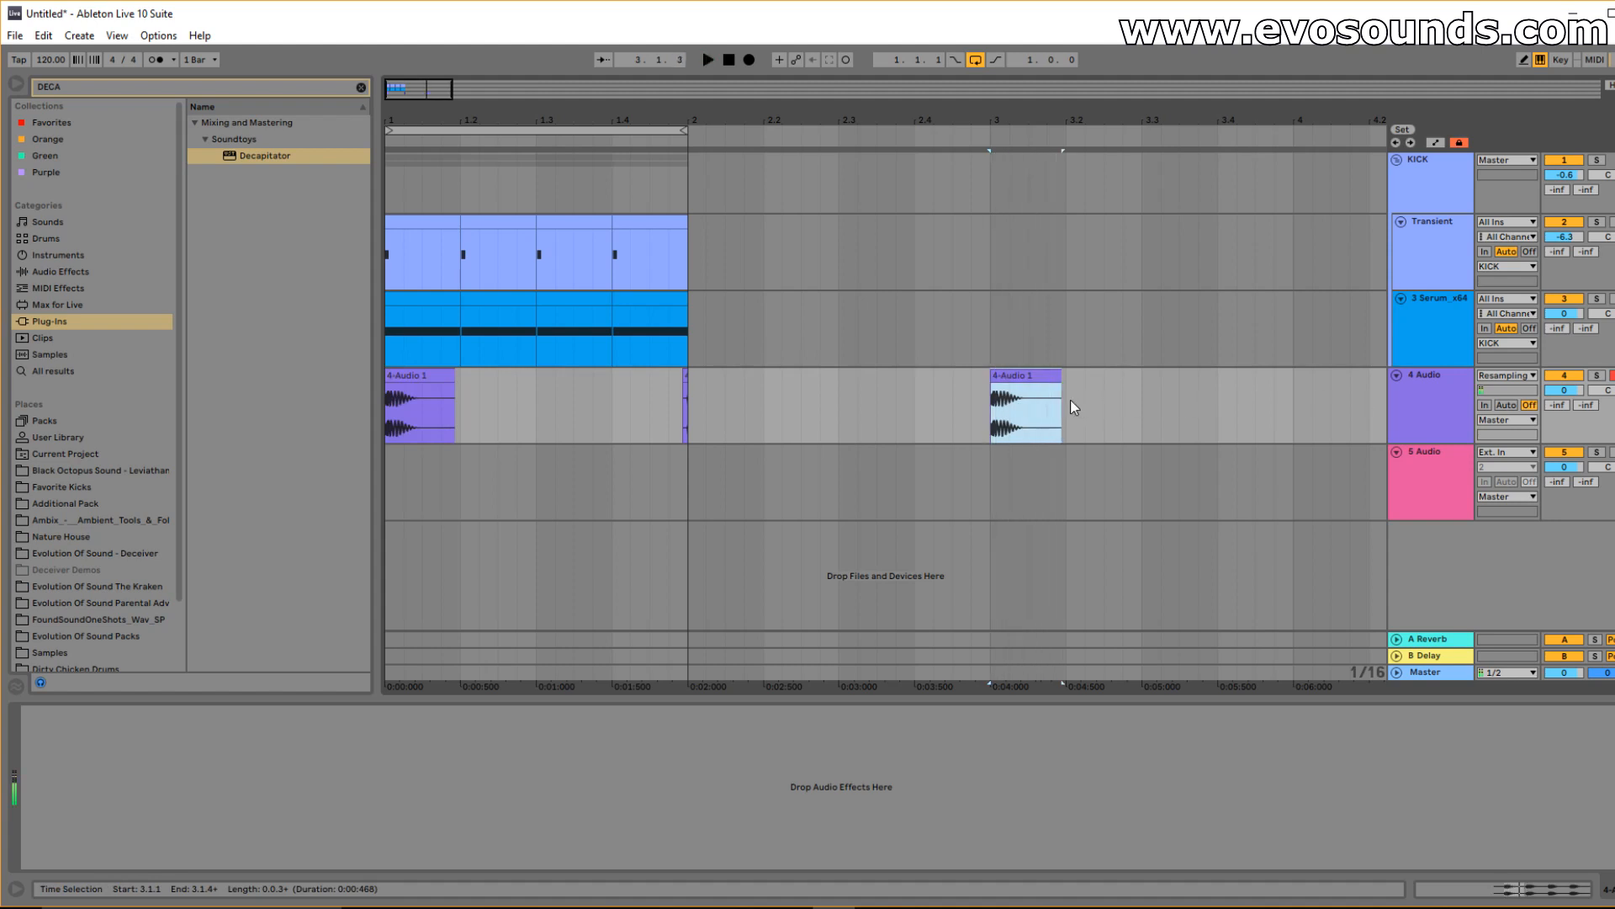
key("ctrl+d")
key("ctrl+d")
key("ctrl+d")
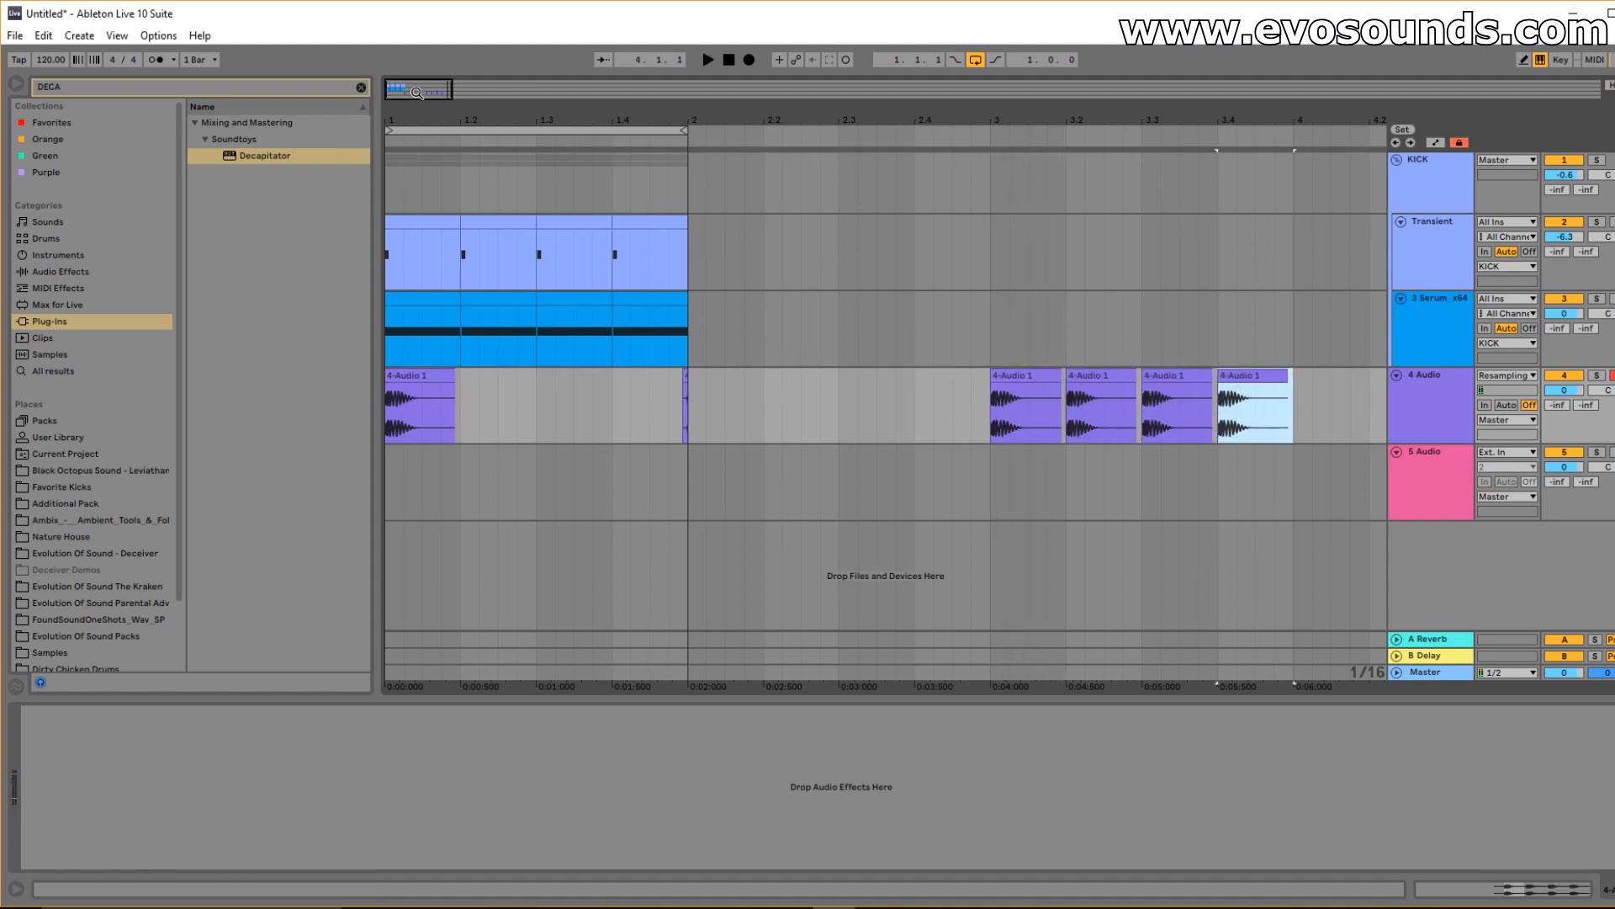
left_click_drag(411, 94, 411, 78)
left_click(993, 771)
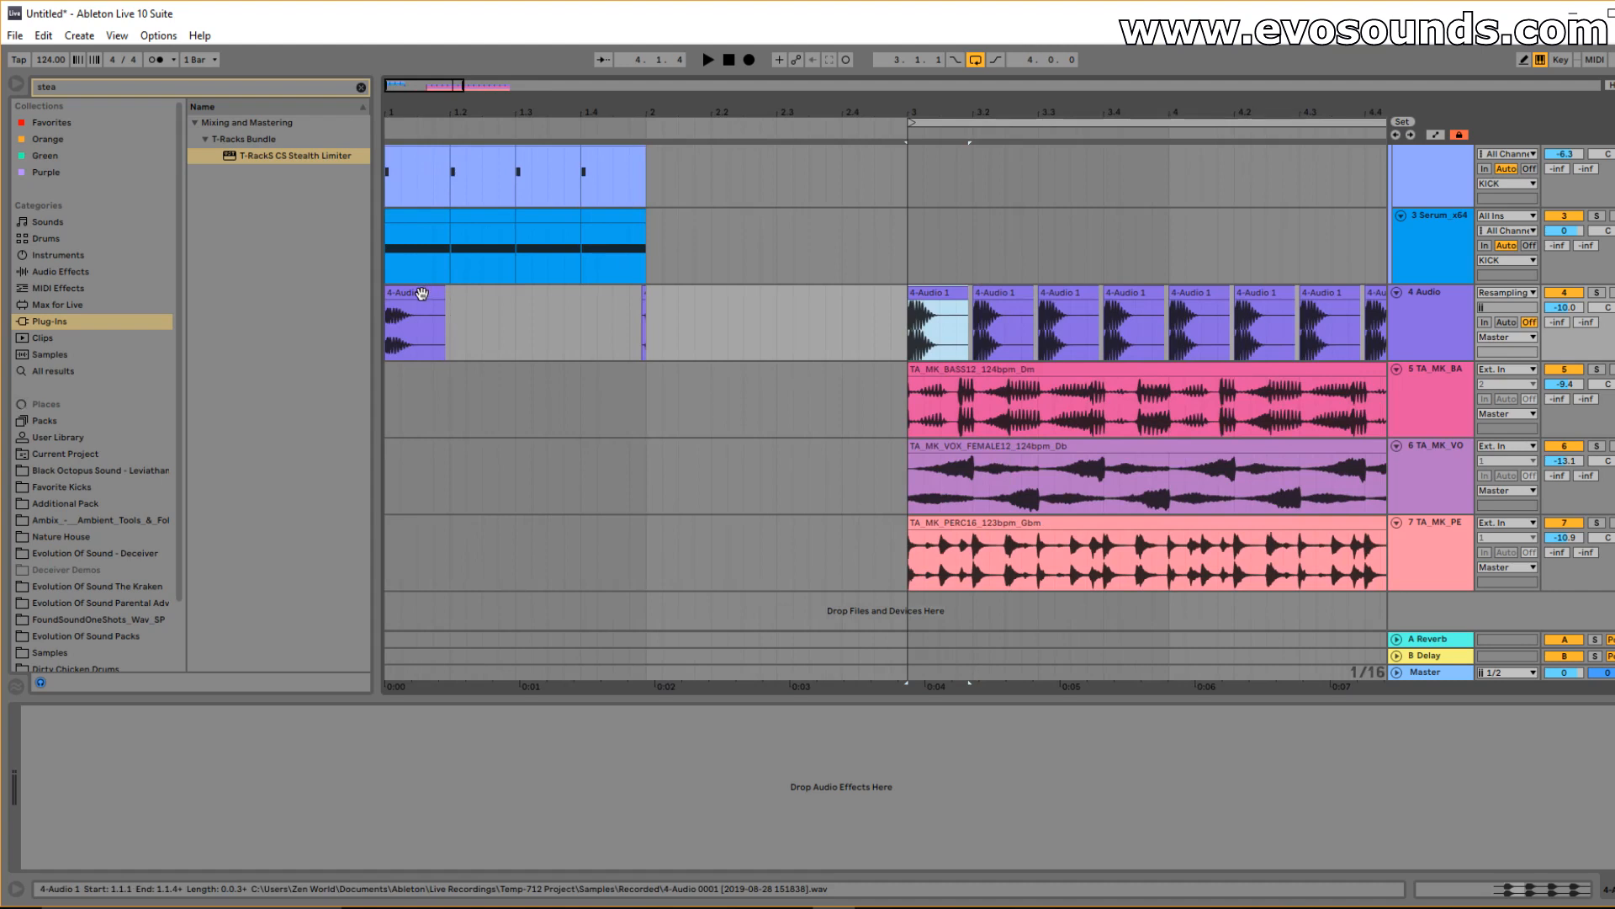
left_click_drag(415, 300, 743, 307)
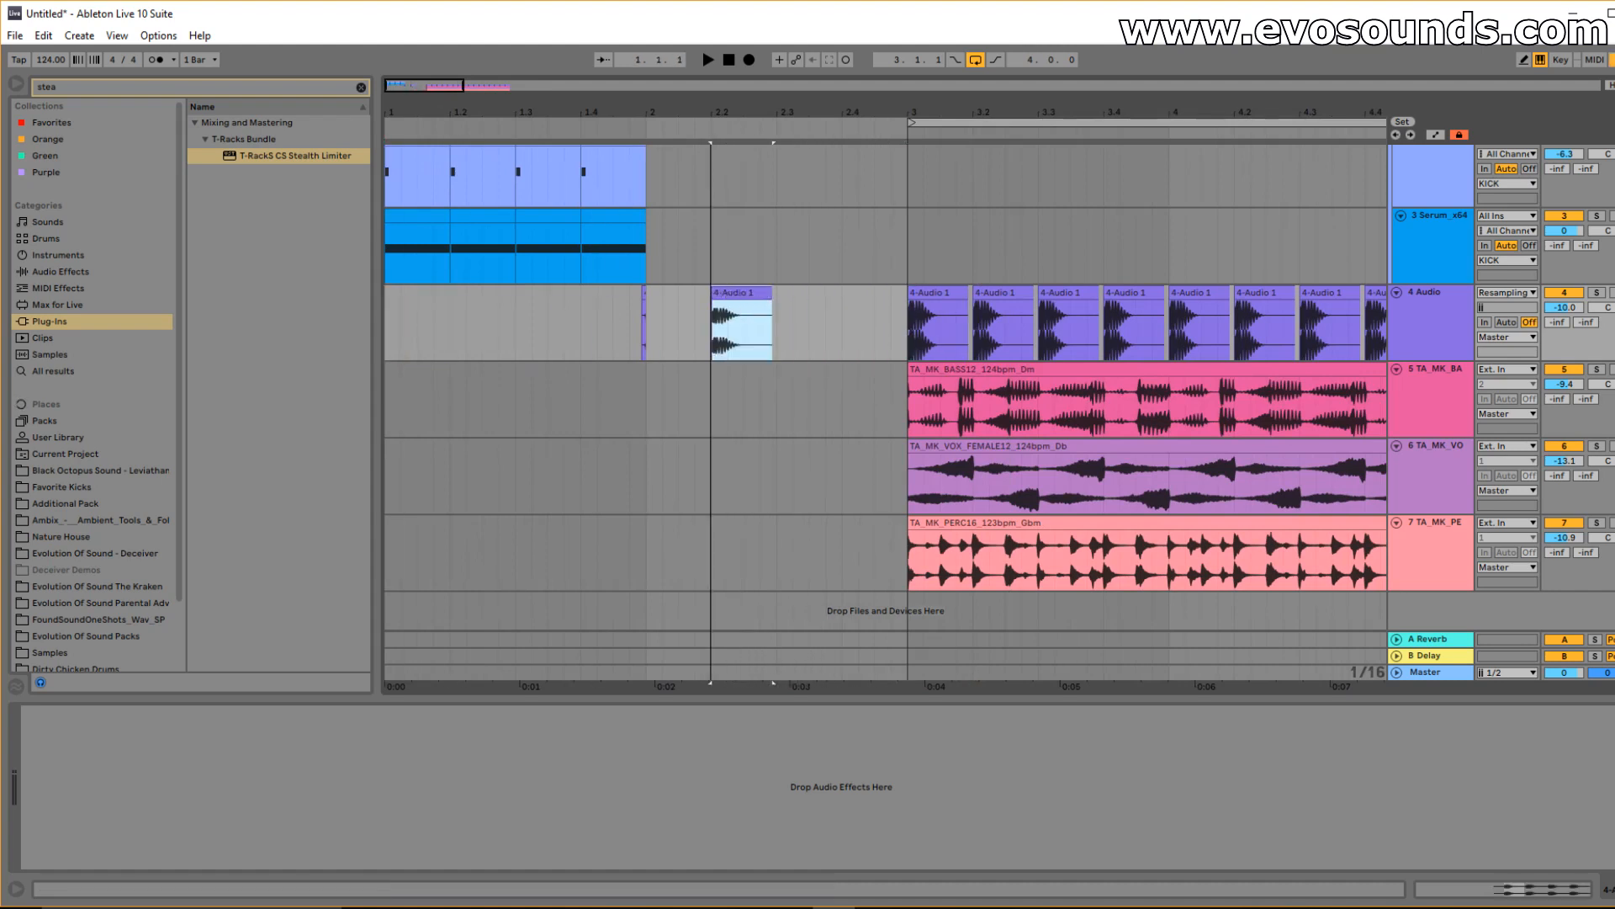
Audition the kicks and raise the lone kick clip's Gain in its Sample settings.
left_click_drag(412, 92, 414, 110)
key("space")
key("space")
key("space")
left_click(1058, 328)
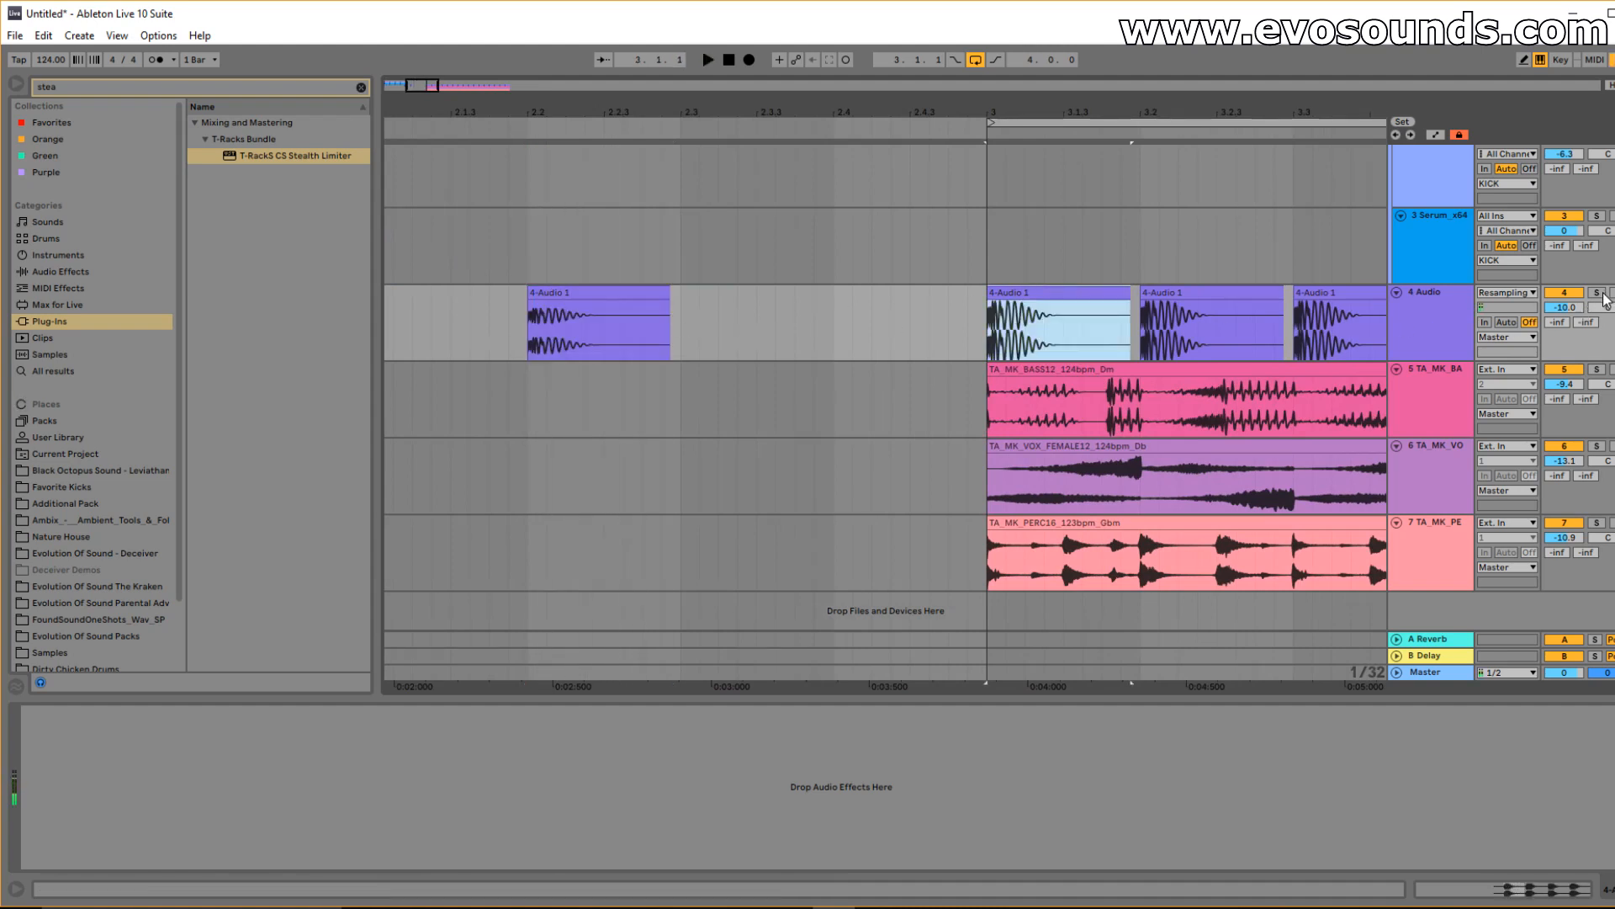
key("space")
key("space")
key("space")
double_click(585, 293)
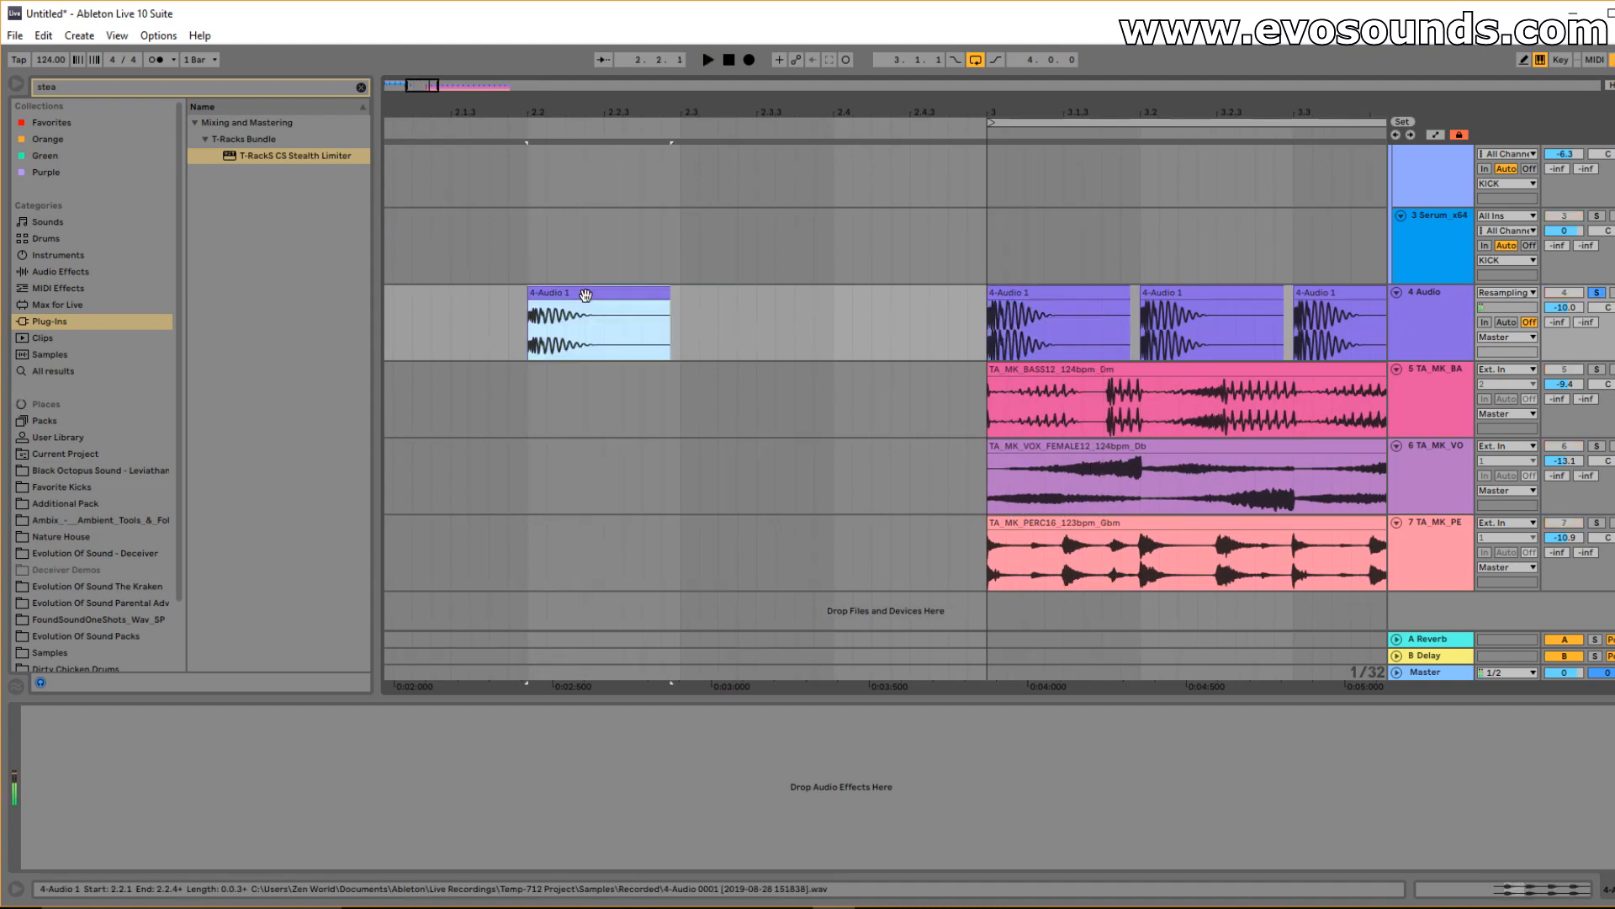
left_click_drag(160, 830, 160, 815)
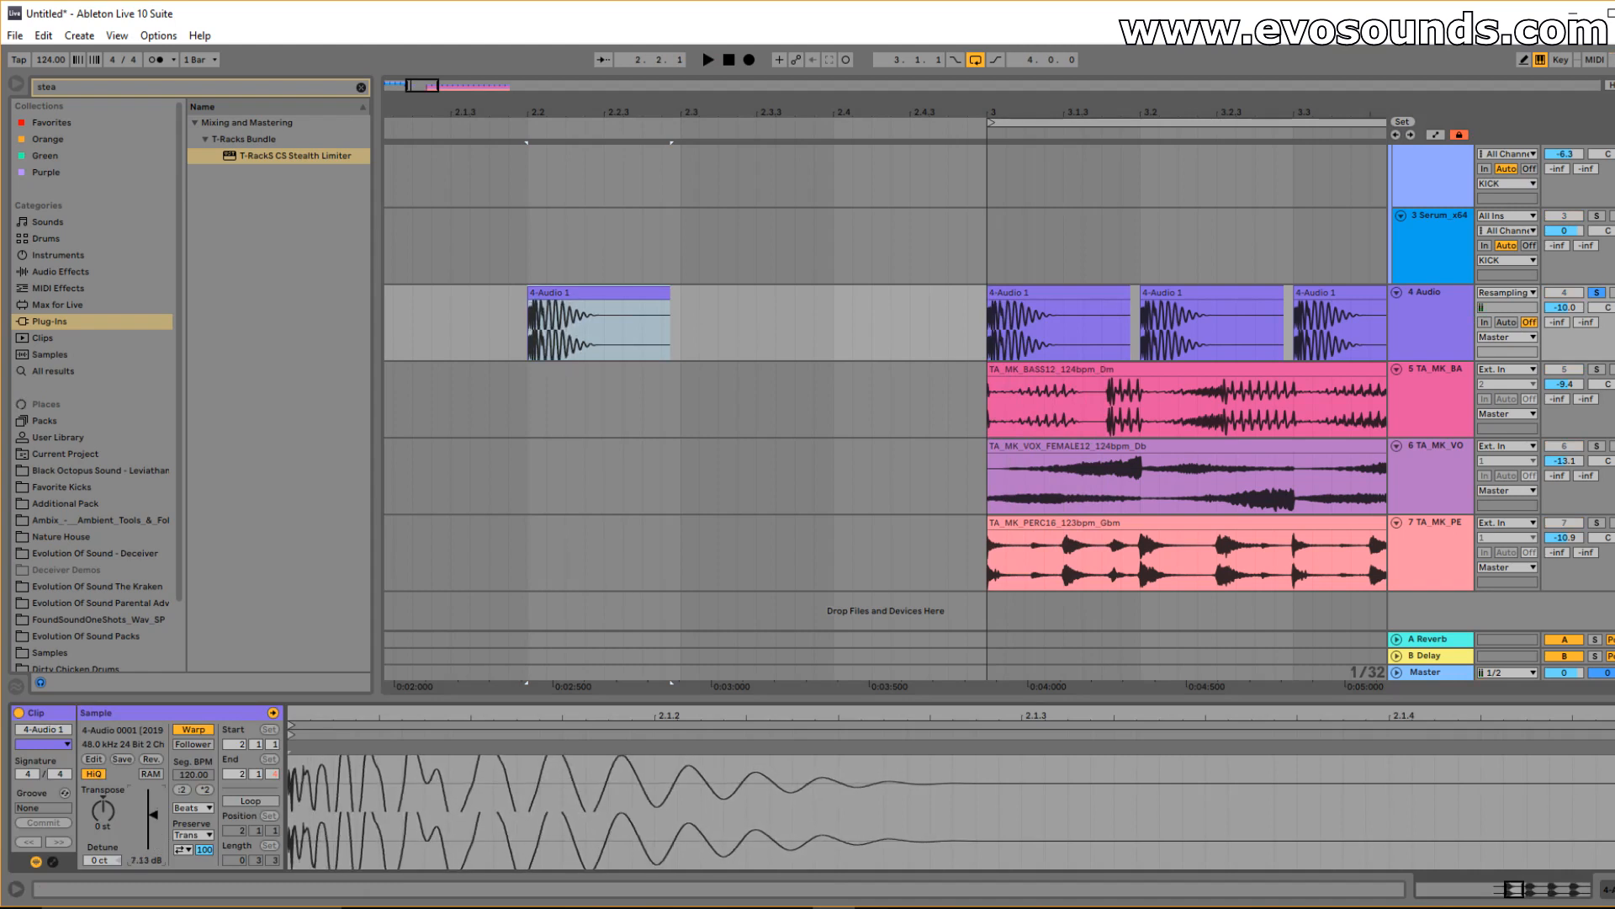
Show the Session mixer with the Master channel's effect chain.
left_click(1058, 294)
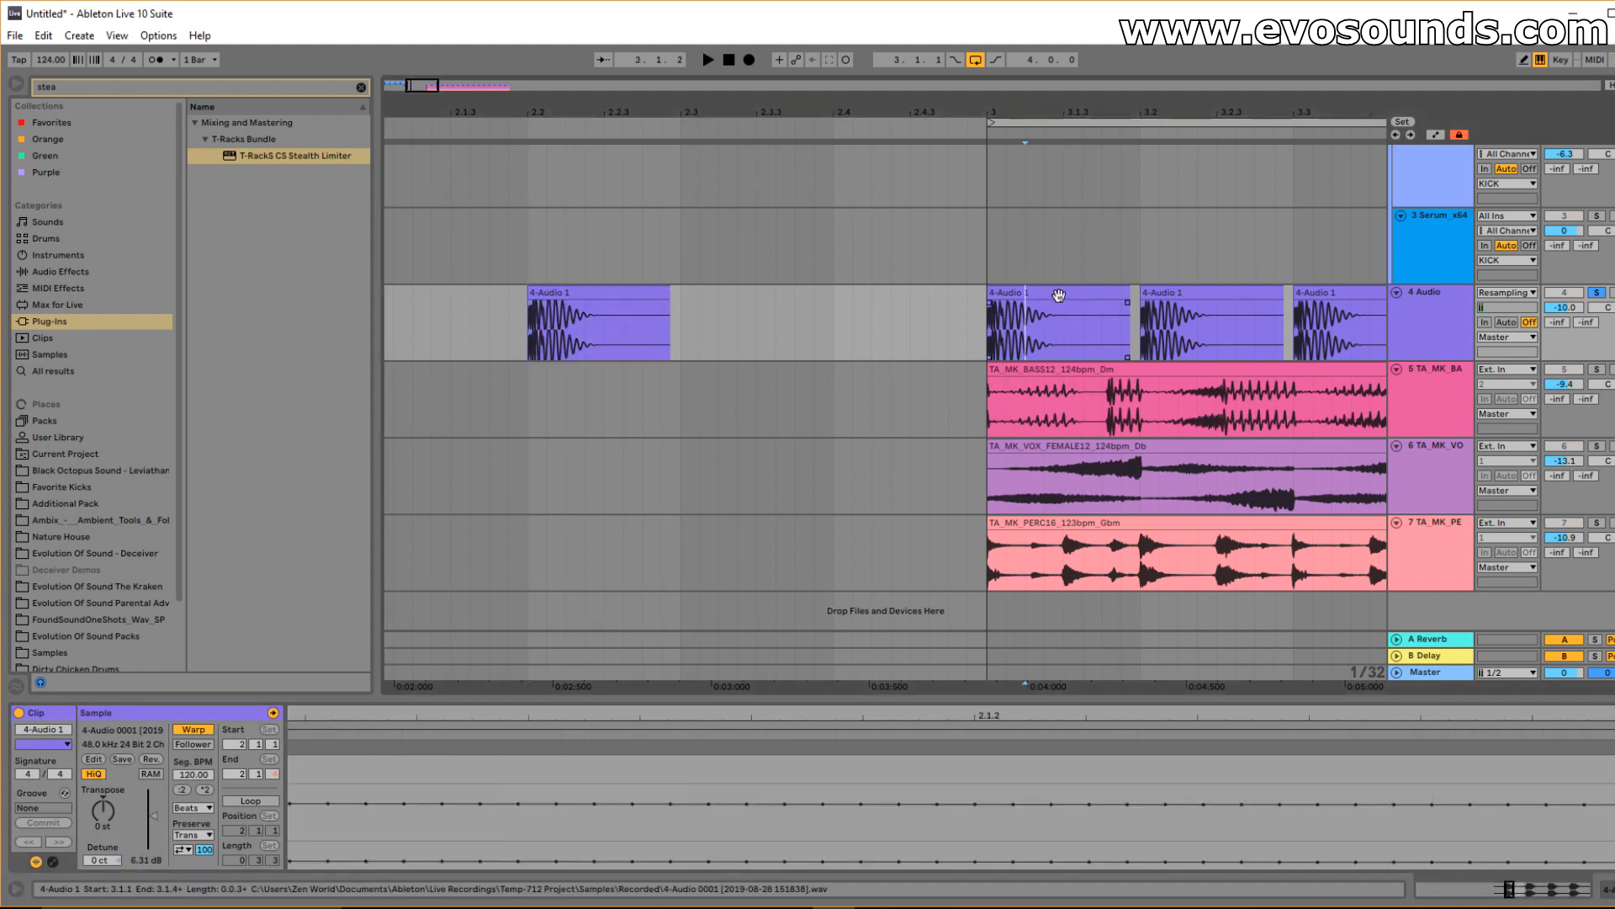
double_click(1417, 330)
key("Tab")
left_click(1584, 89)
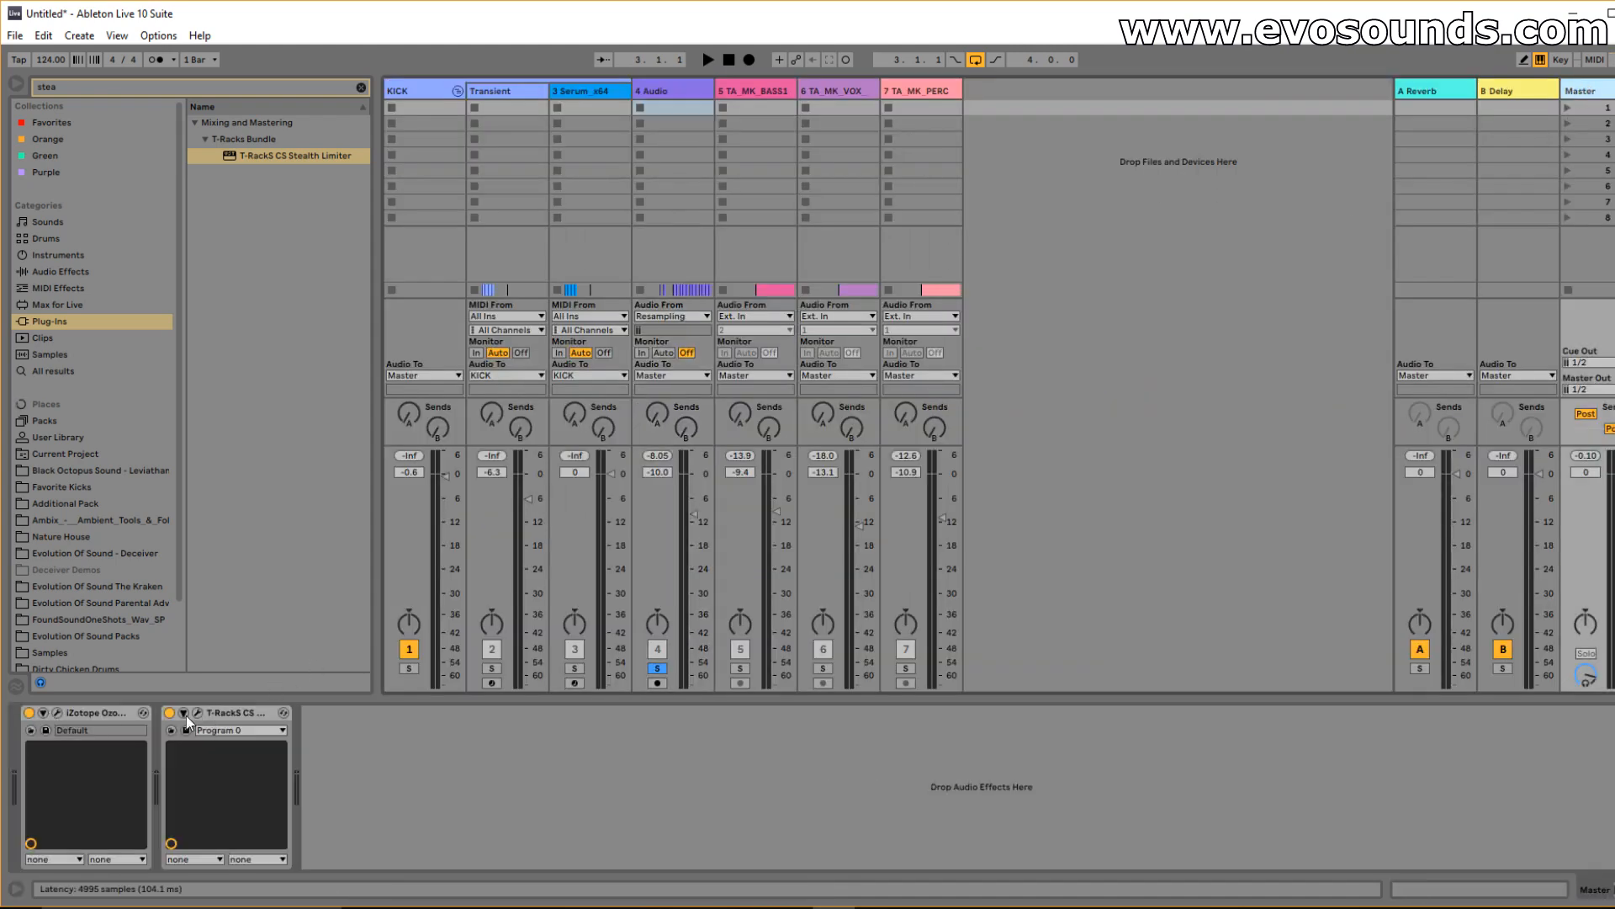
Look over the Ozone plug-in on the Master, then close its preset manager and window.
left_click(56, 712)
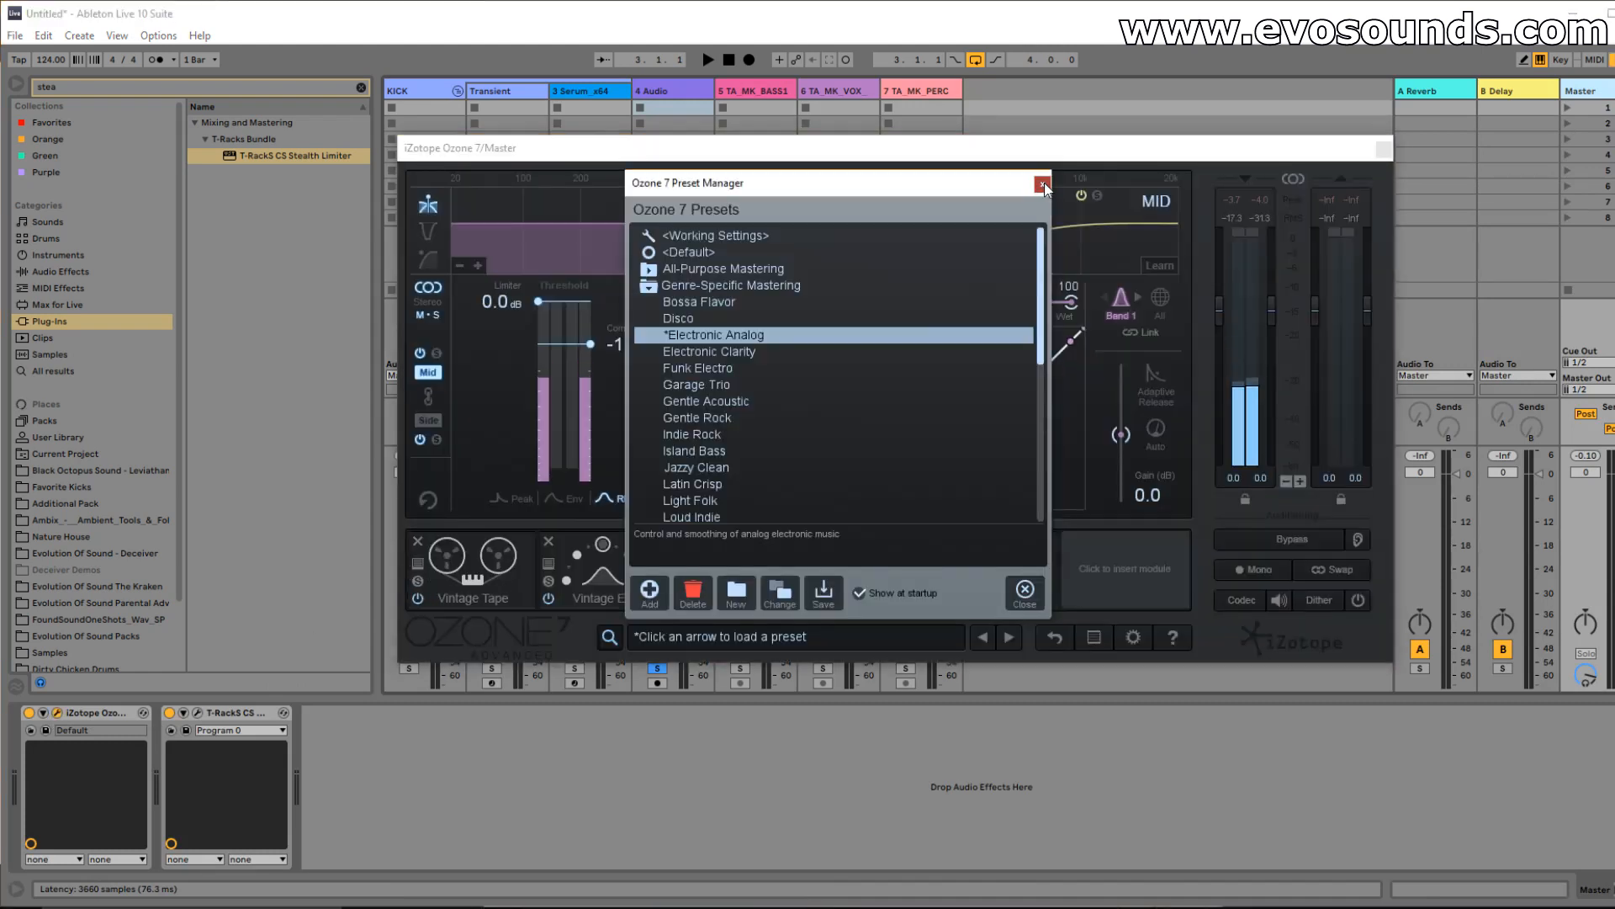
left_click(1043, 183)
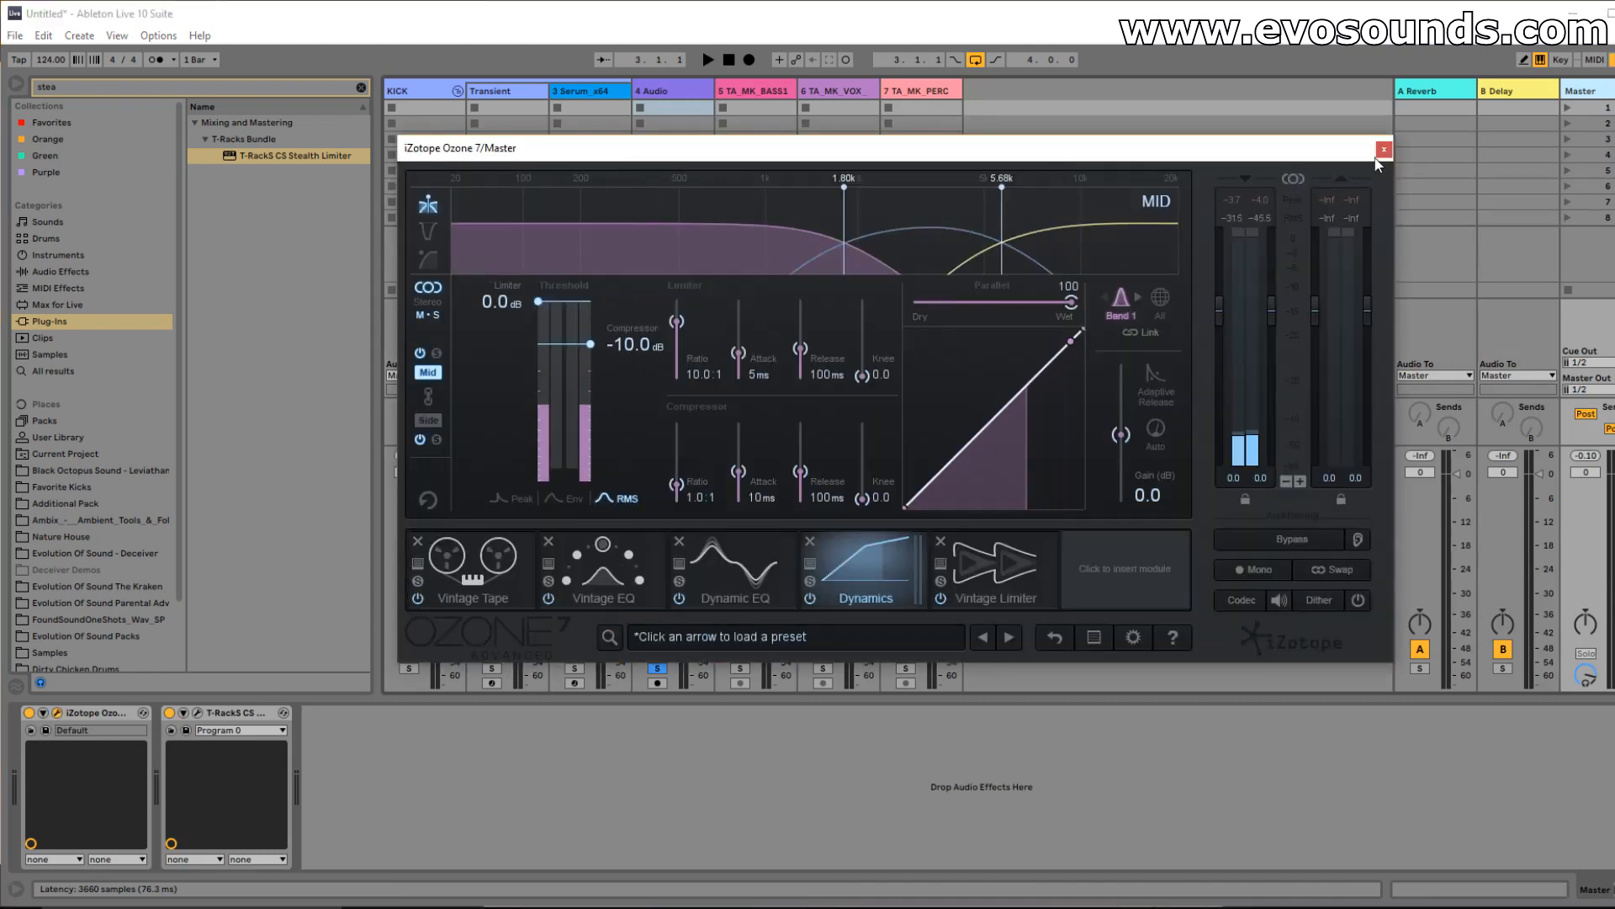
left_click(1381, 153)
Return to the arrangement, check the bass track, and select the kick track at bar 3.
key("Tab")
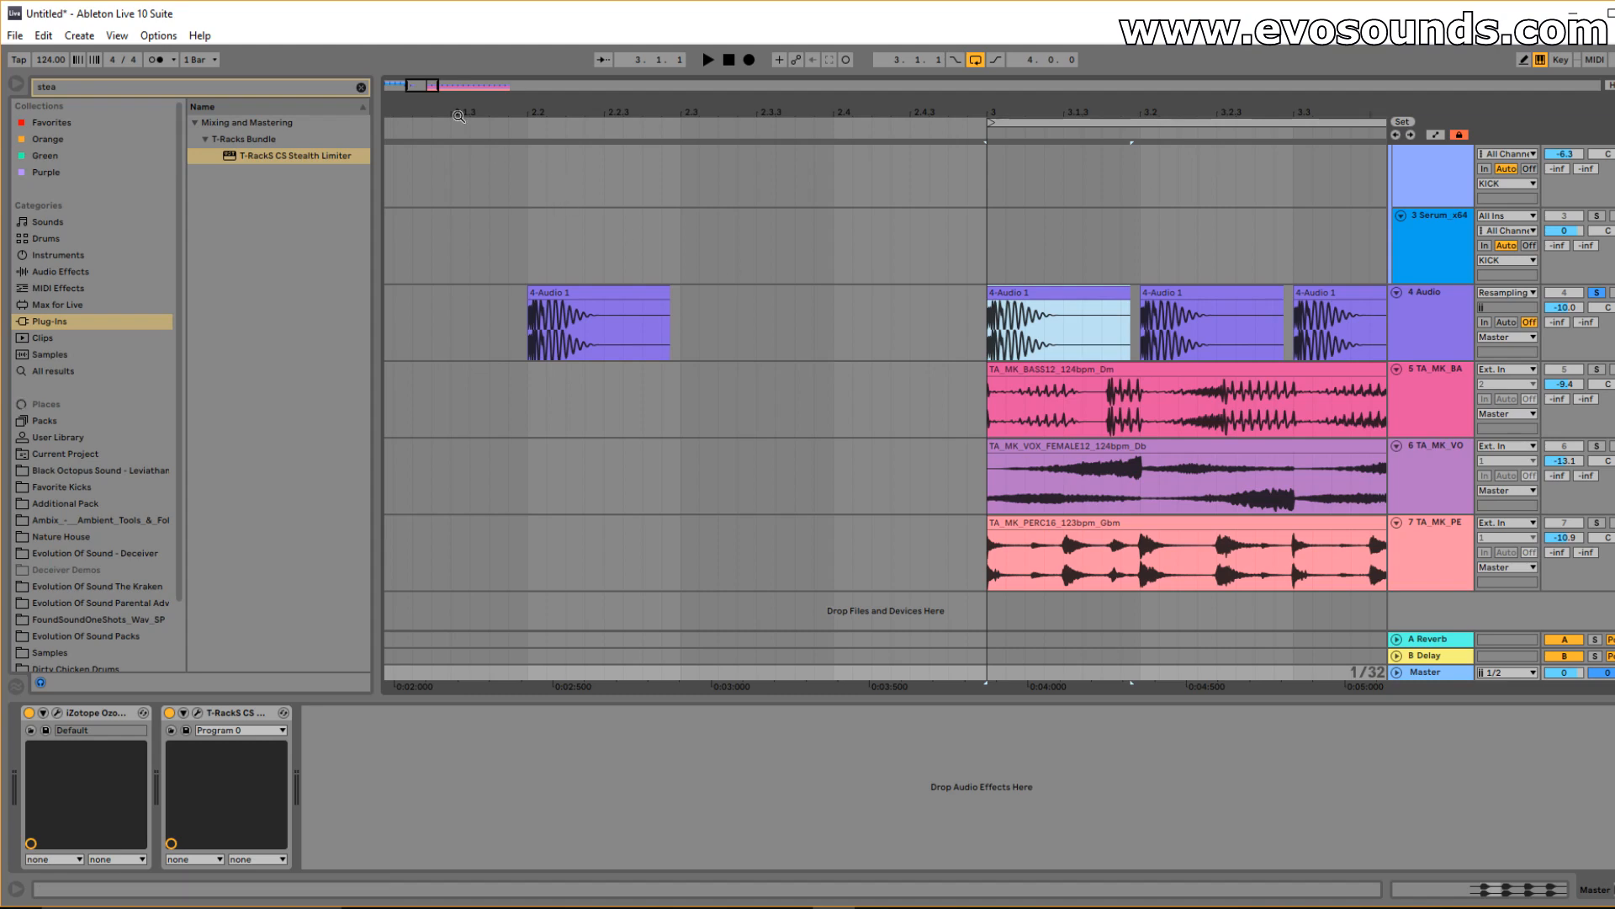
left_click_drag(421, 85, 457, 52)
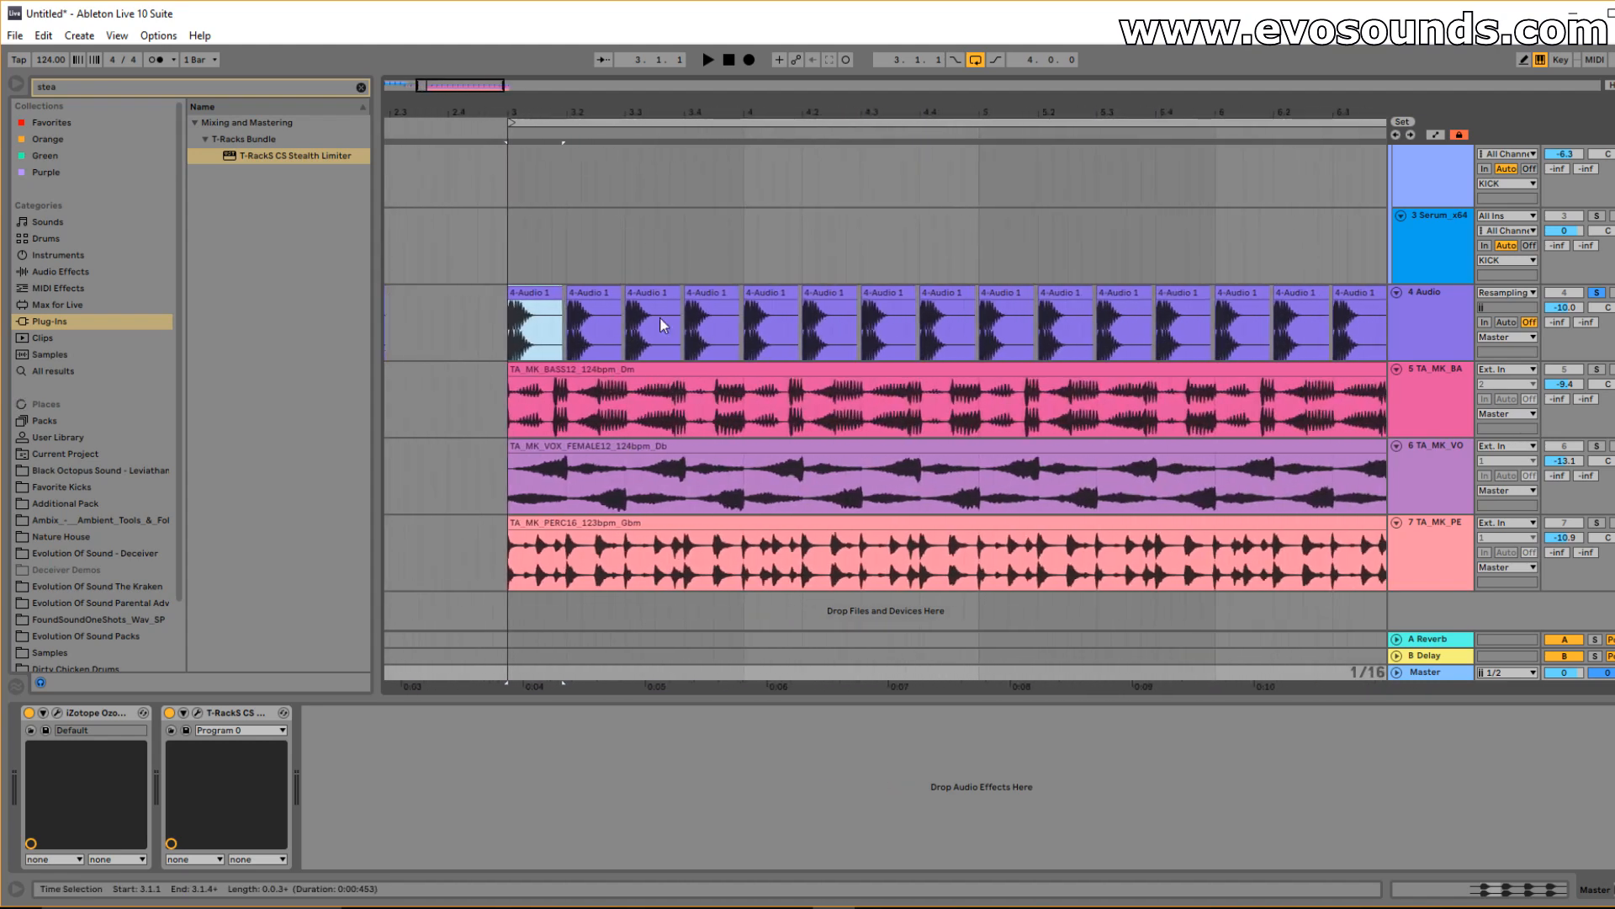
left_click(640, 396)
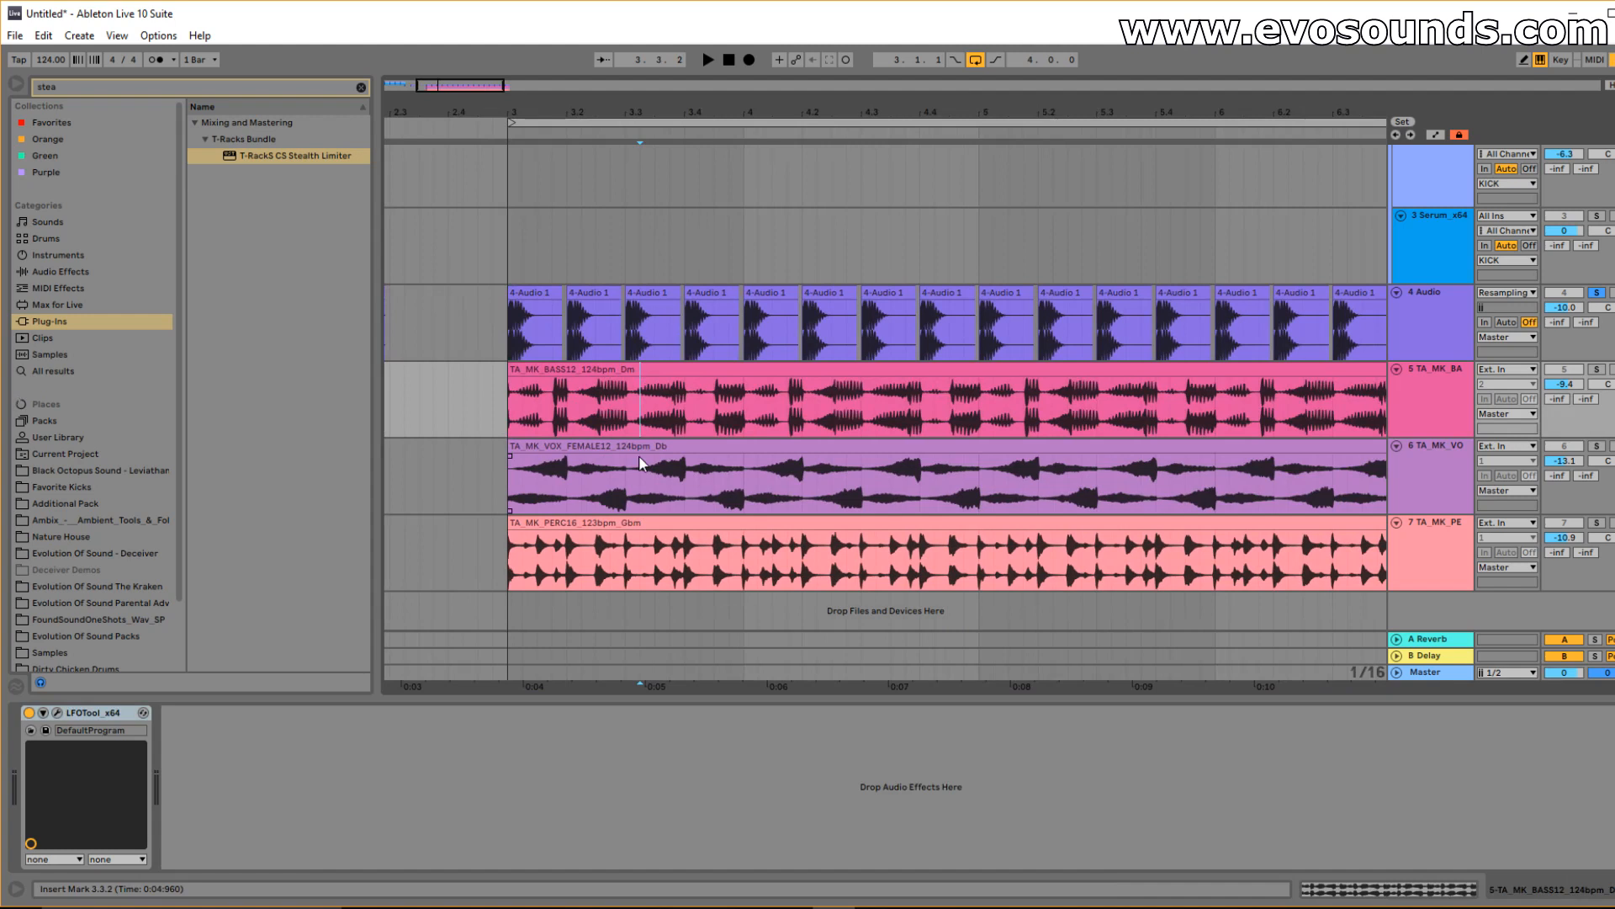
left_click_drag(456, 90, 468, 52)
left_click(530, 330)
left_click(530, 333)
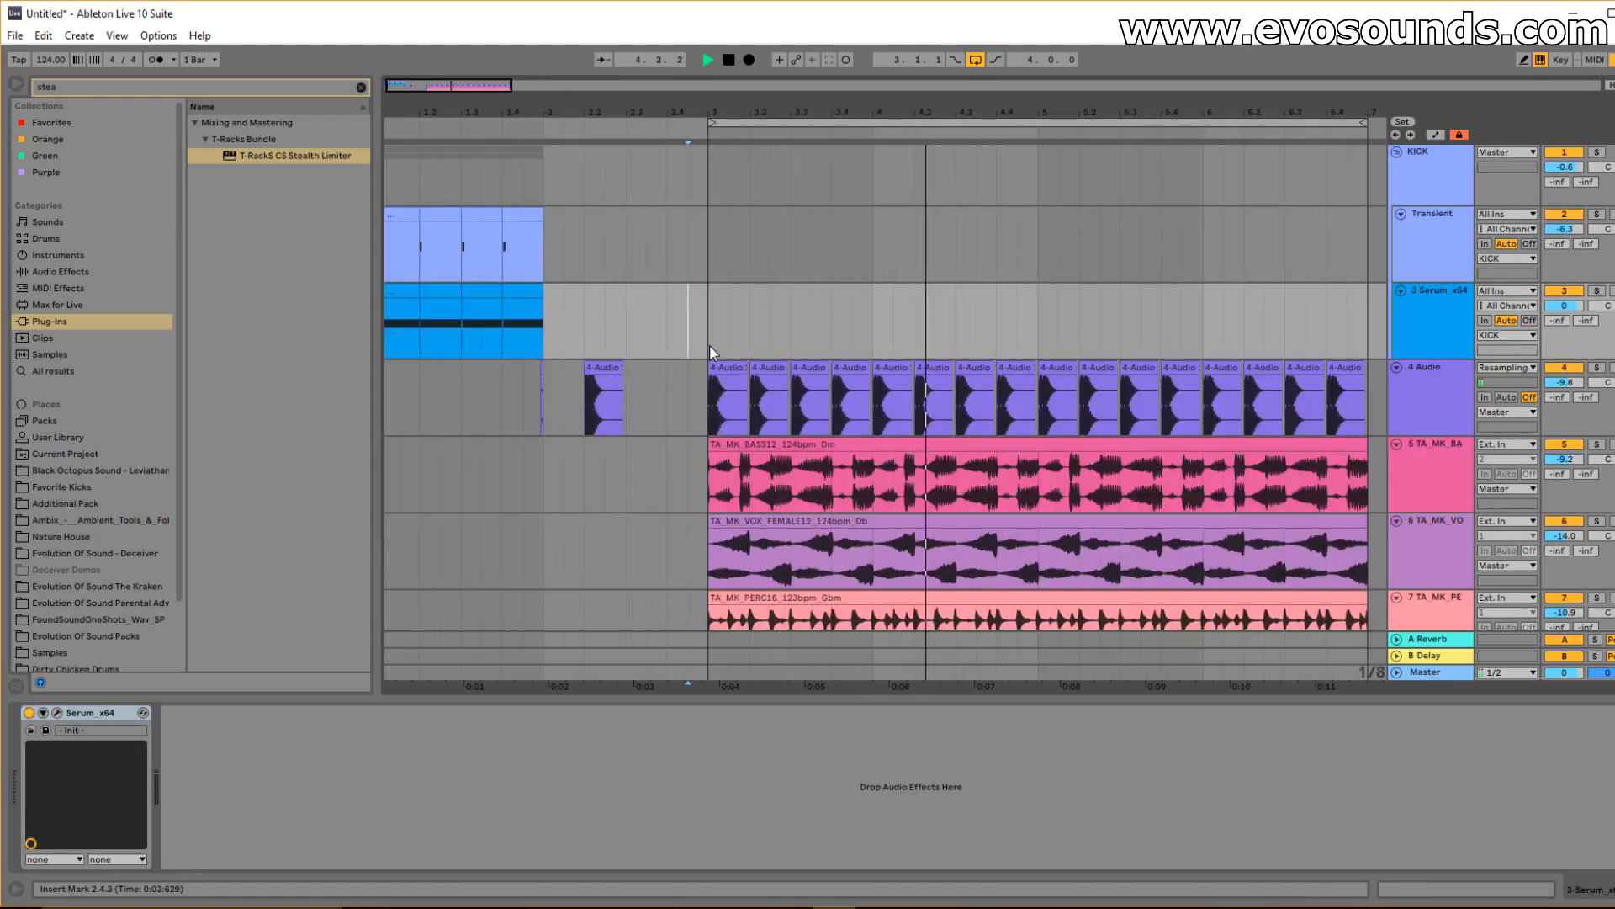
Solo the 4 Audio kick track and play the kicks from bar 3.
left_click_drag(464, 86, 464, 105)
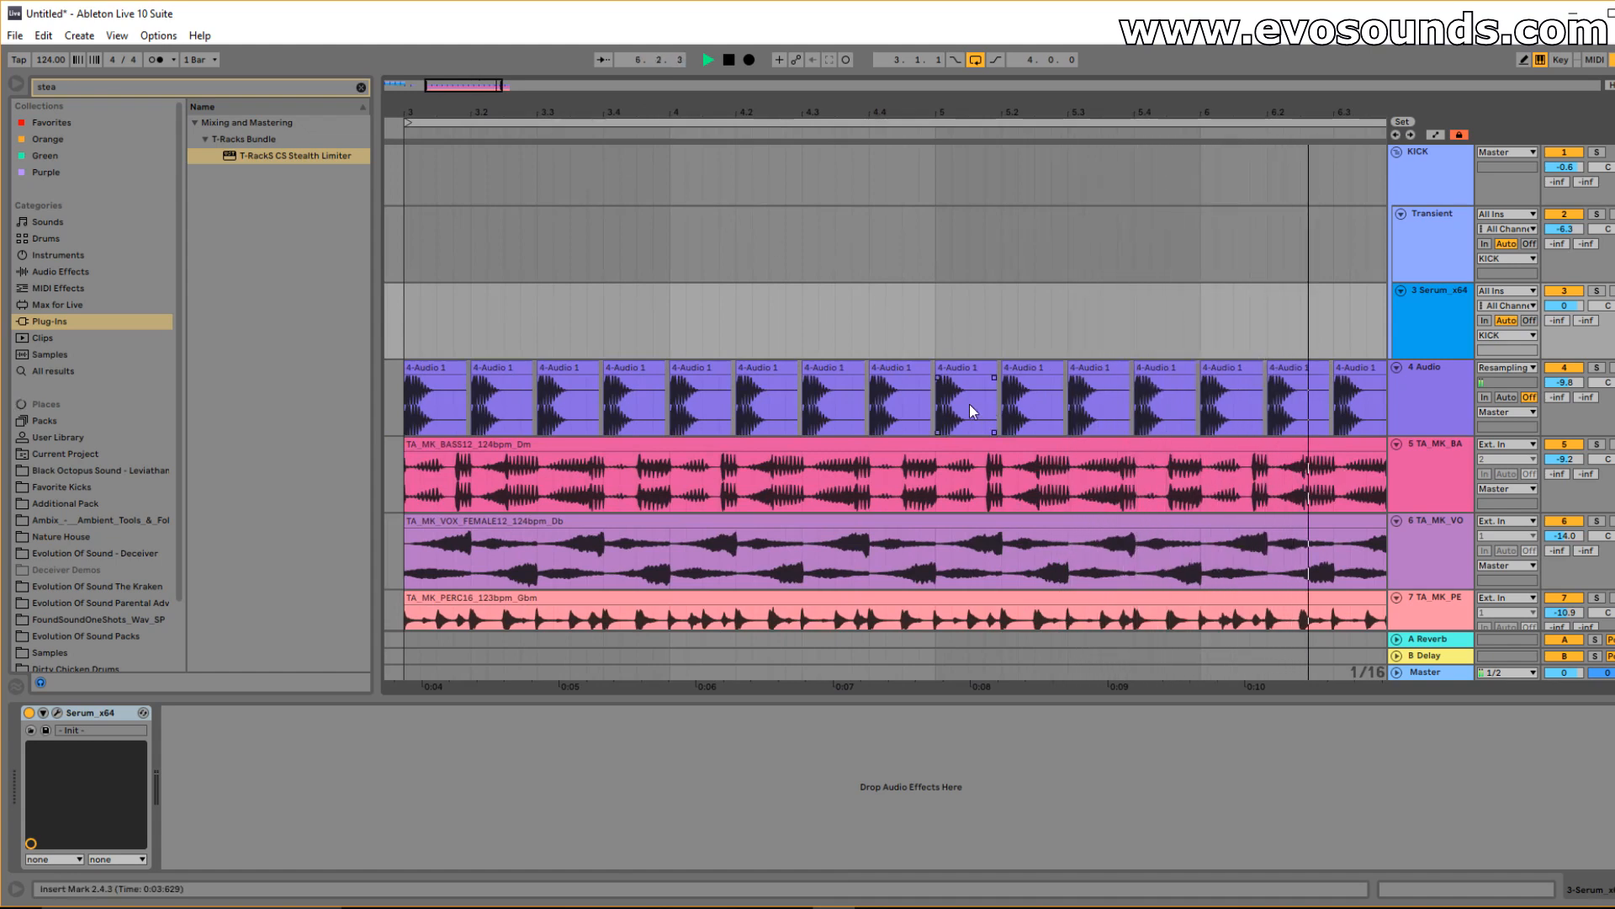
mouse_move(447, 85)
left_mouse_down()
mouse_move(790, 99)
mouse_move(655, 153)
mouse_move(442, 84)
left_mouse_up()
key("space")
left_click(637, 444)
left_click(476, 368)
left_click(805, 371)
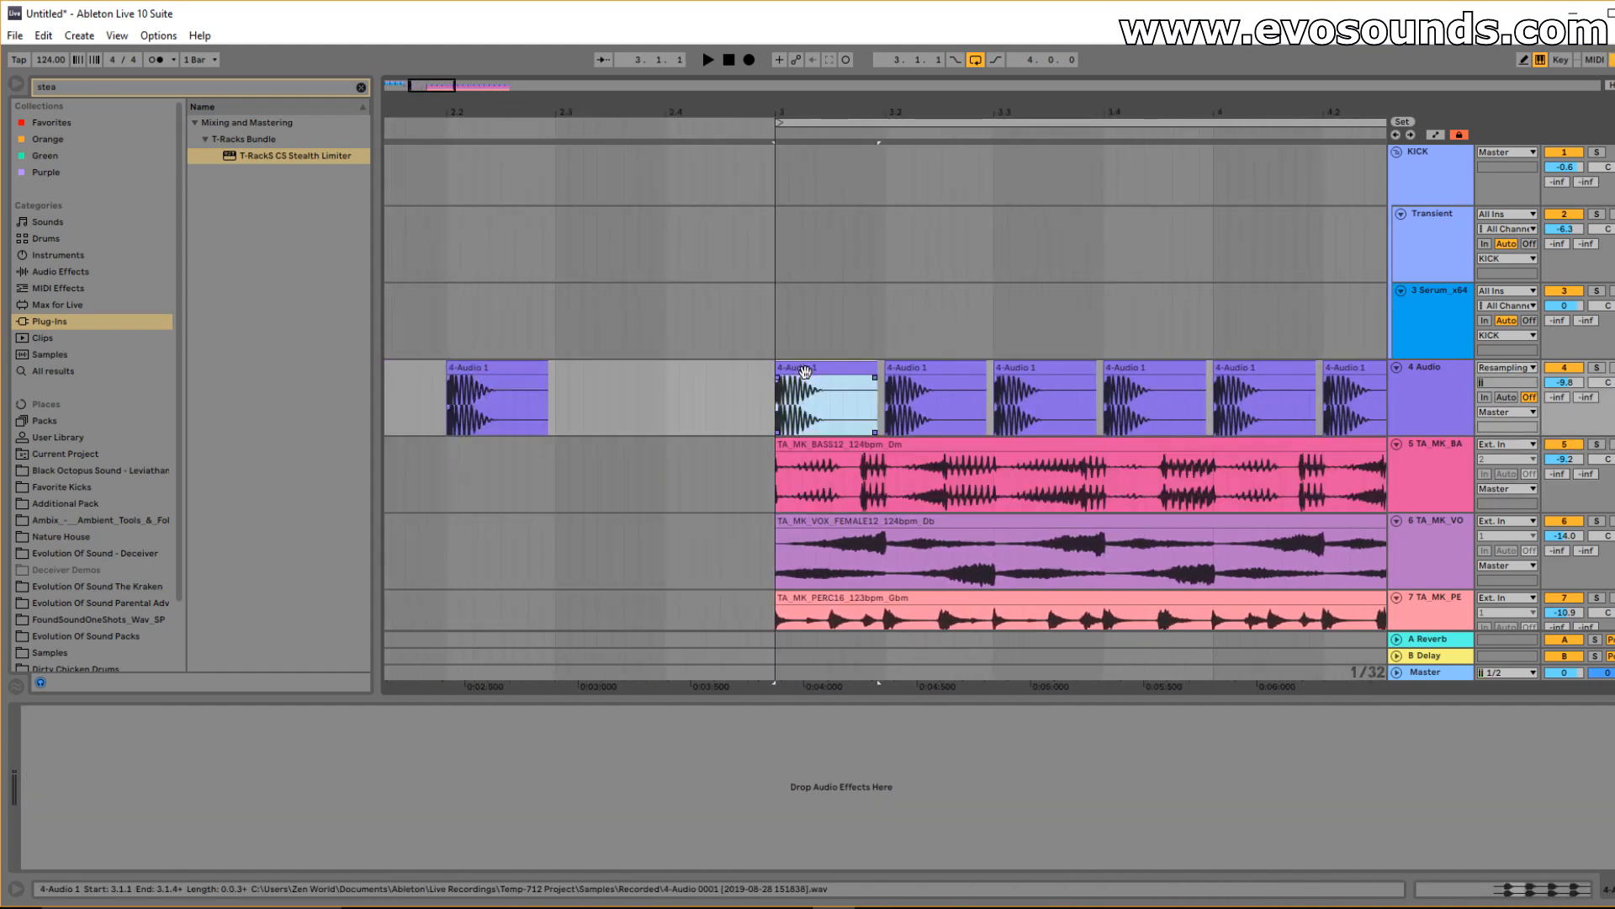
left_click(1596, 368)
key("space")
key("space")
Unfold the Master track lane and open the first kick clip at bar 3 to tune it to -3 st.
mouse_move(429, 86)
left_mouse_down()
mouse_move(432, 123)
mouse_move(434, 86)
left_mouse_up()
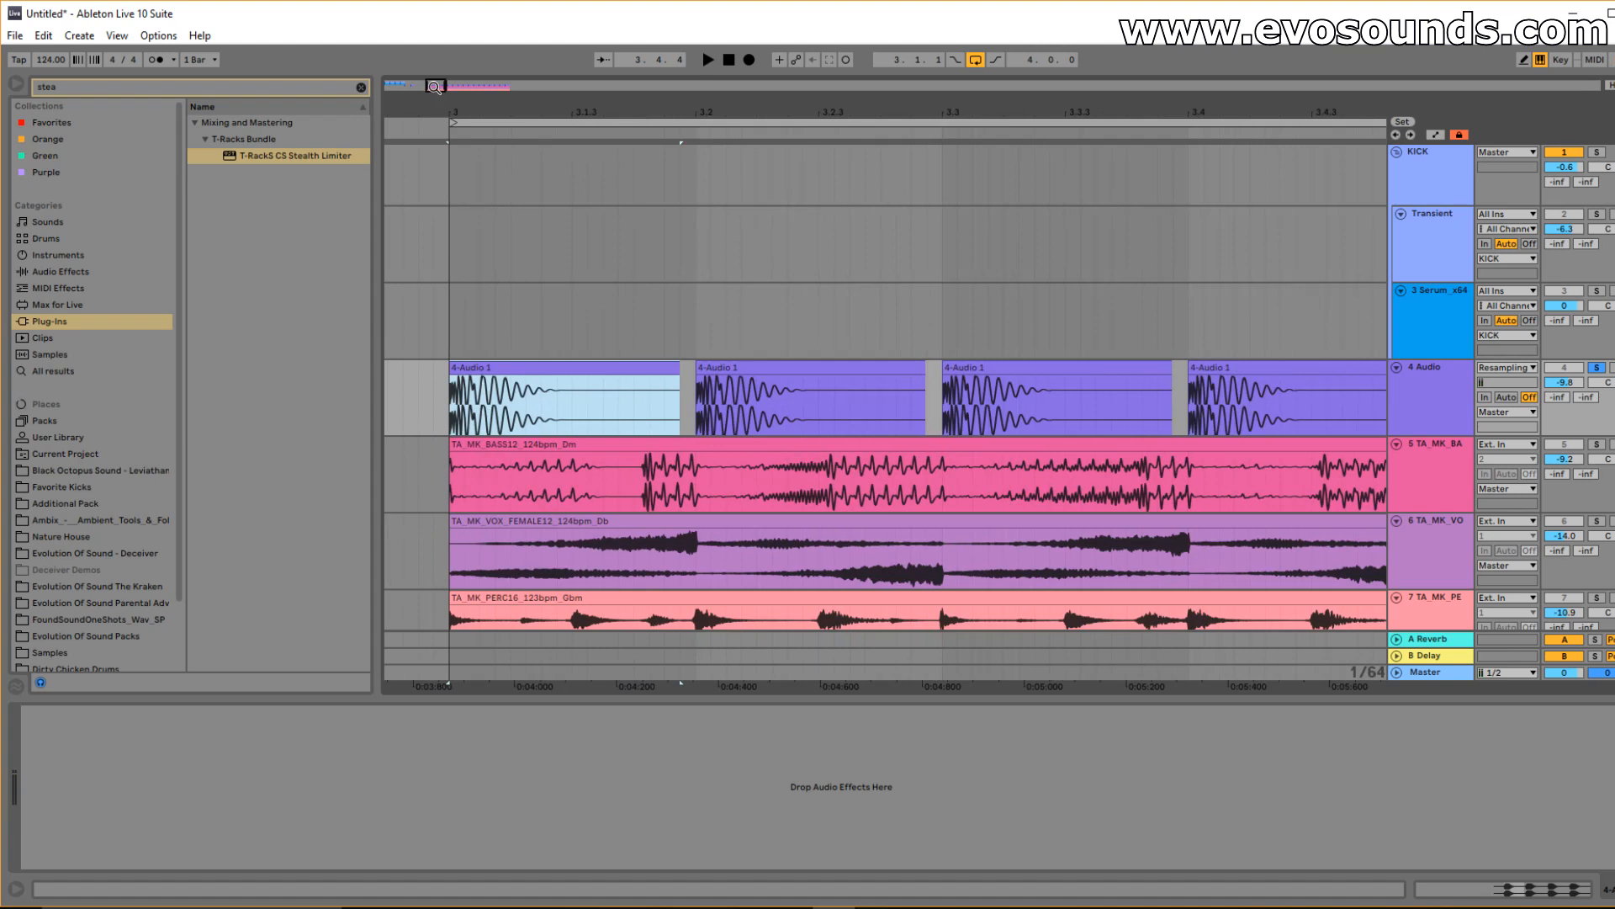
left_click(1426, 671)
left_click(1396, 671)
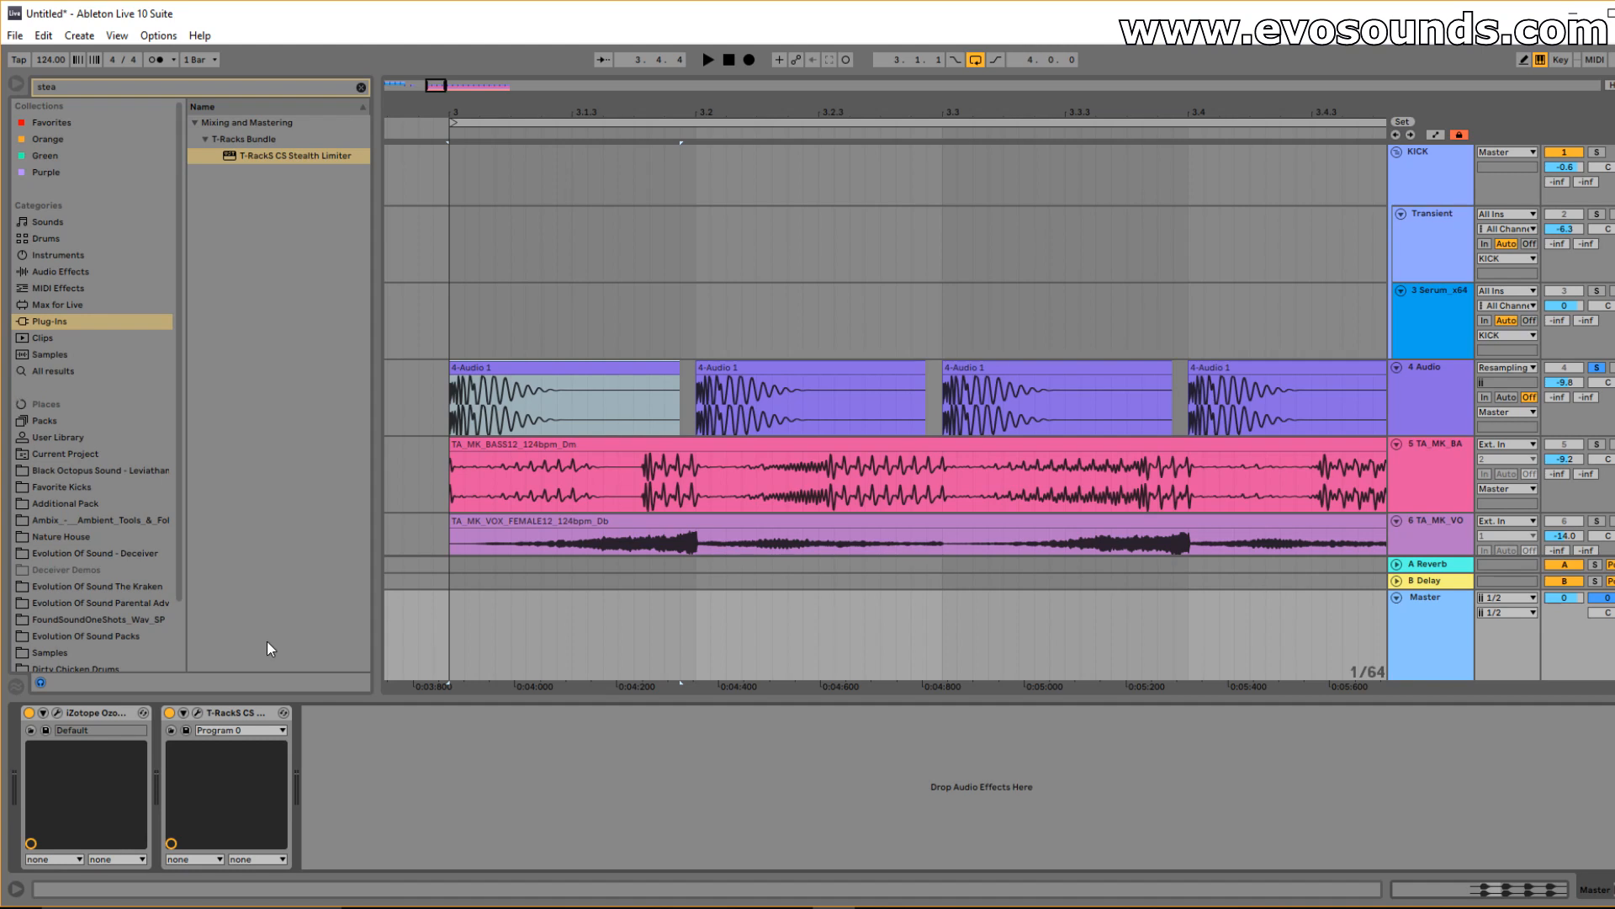
left_click_drag(436, 86, 434, 82)
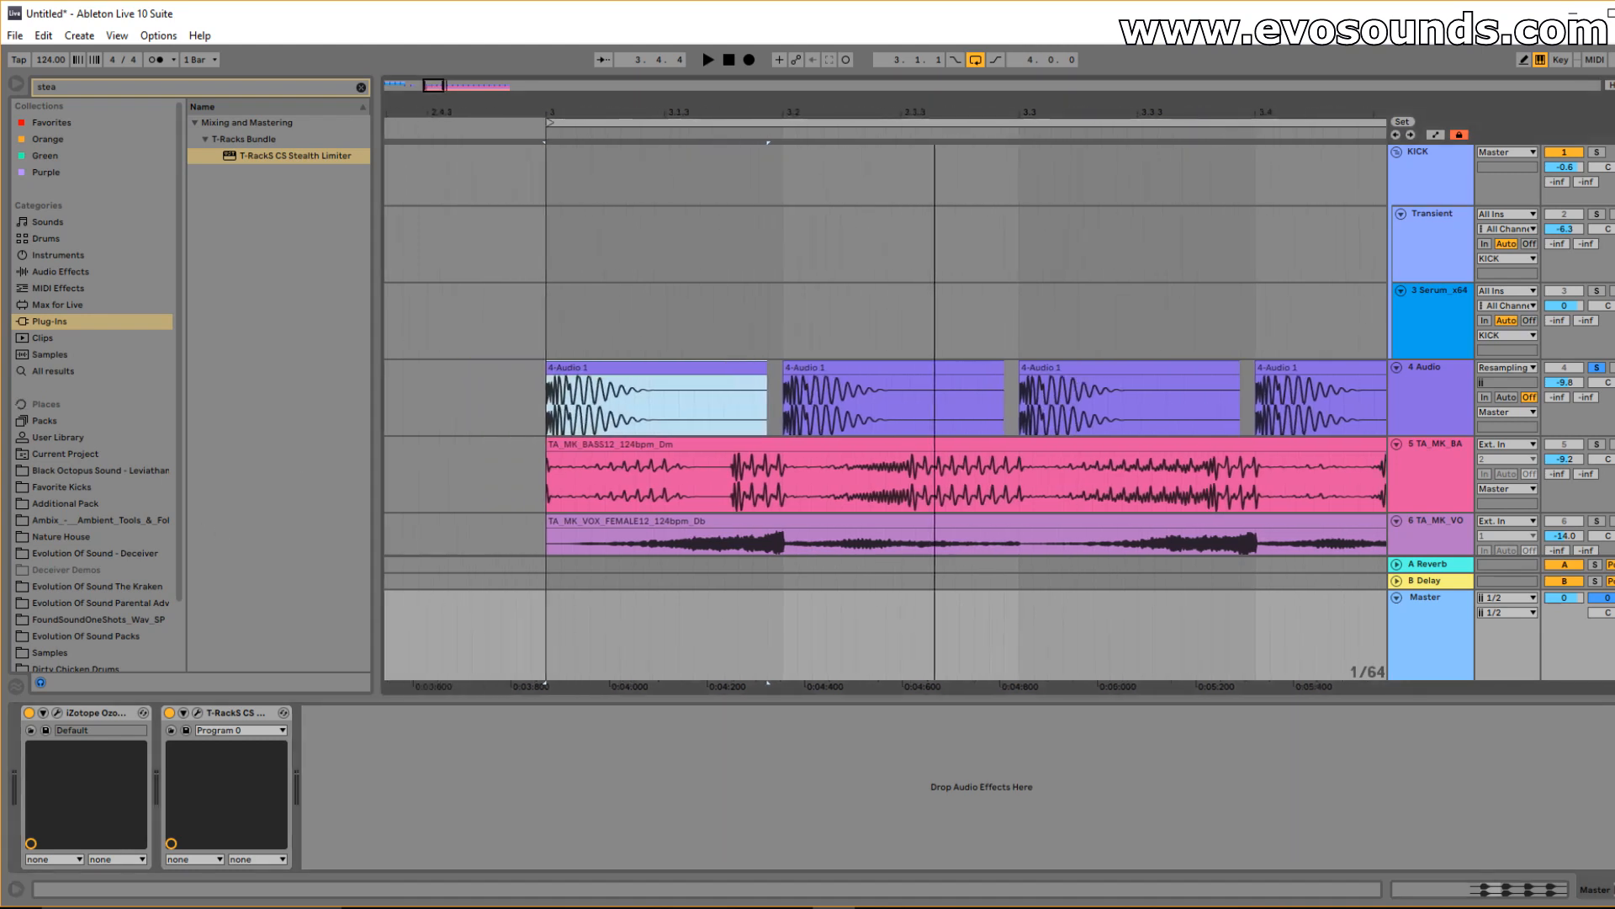
left_click(671, 367)
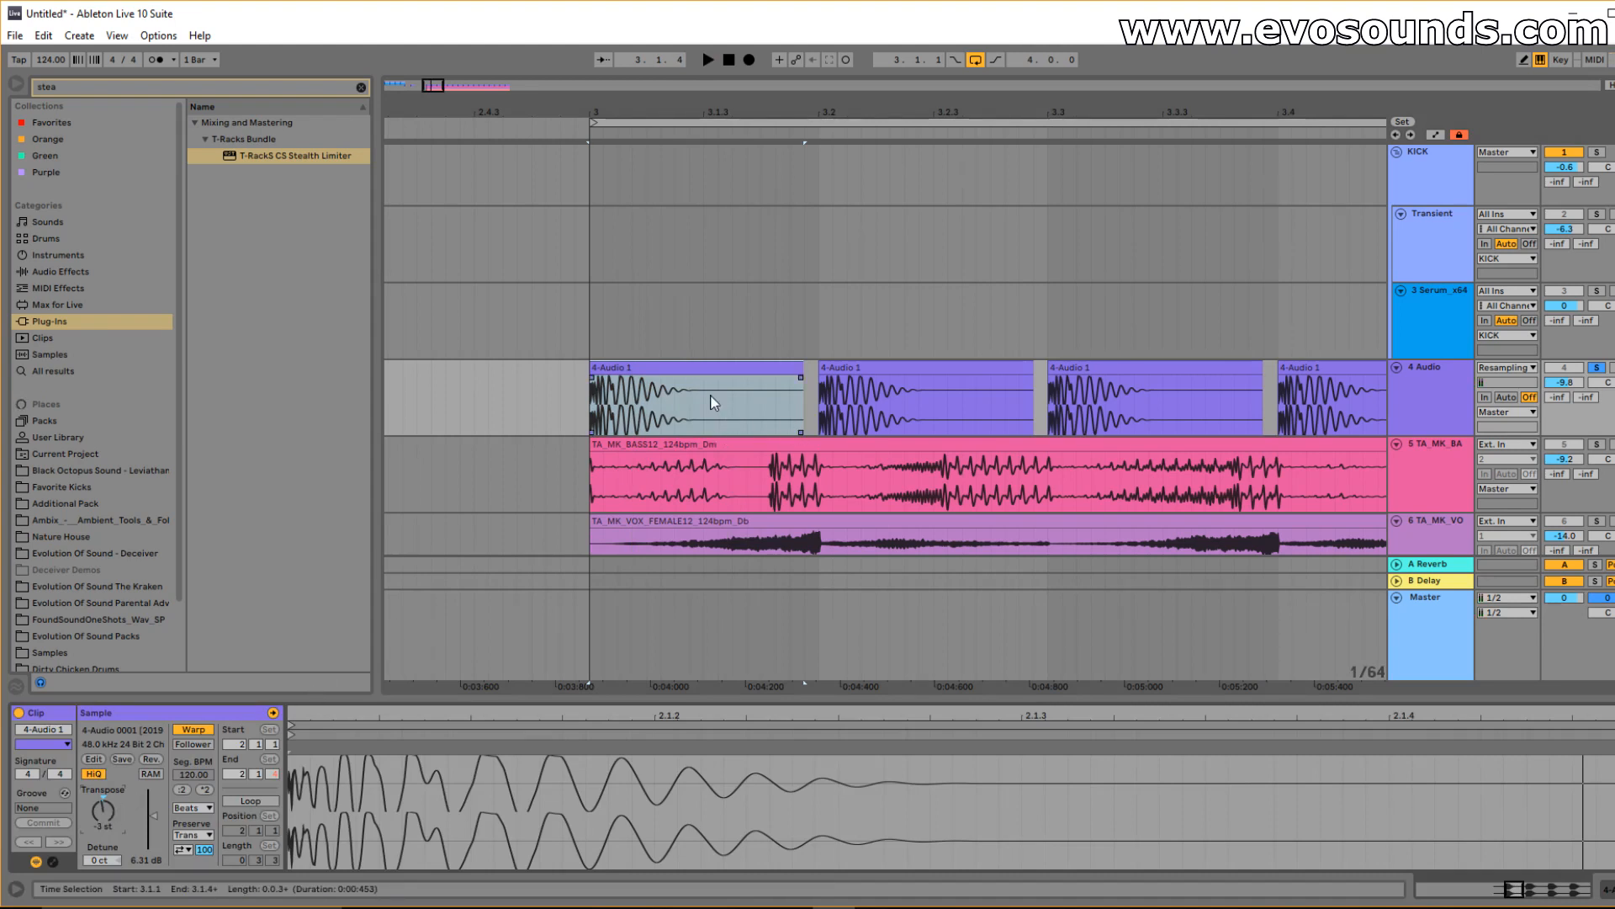
Delete the second kick clip and duplicate the first kick clip into the gap.
left_click(697, 368)
key("space")
key("space")
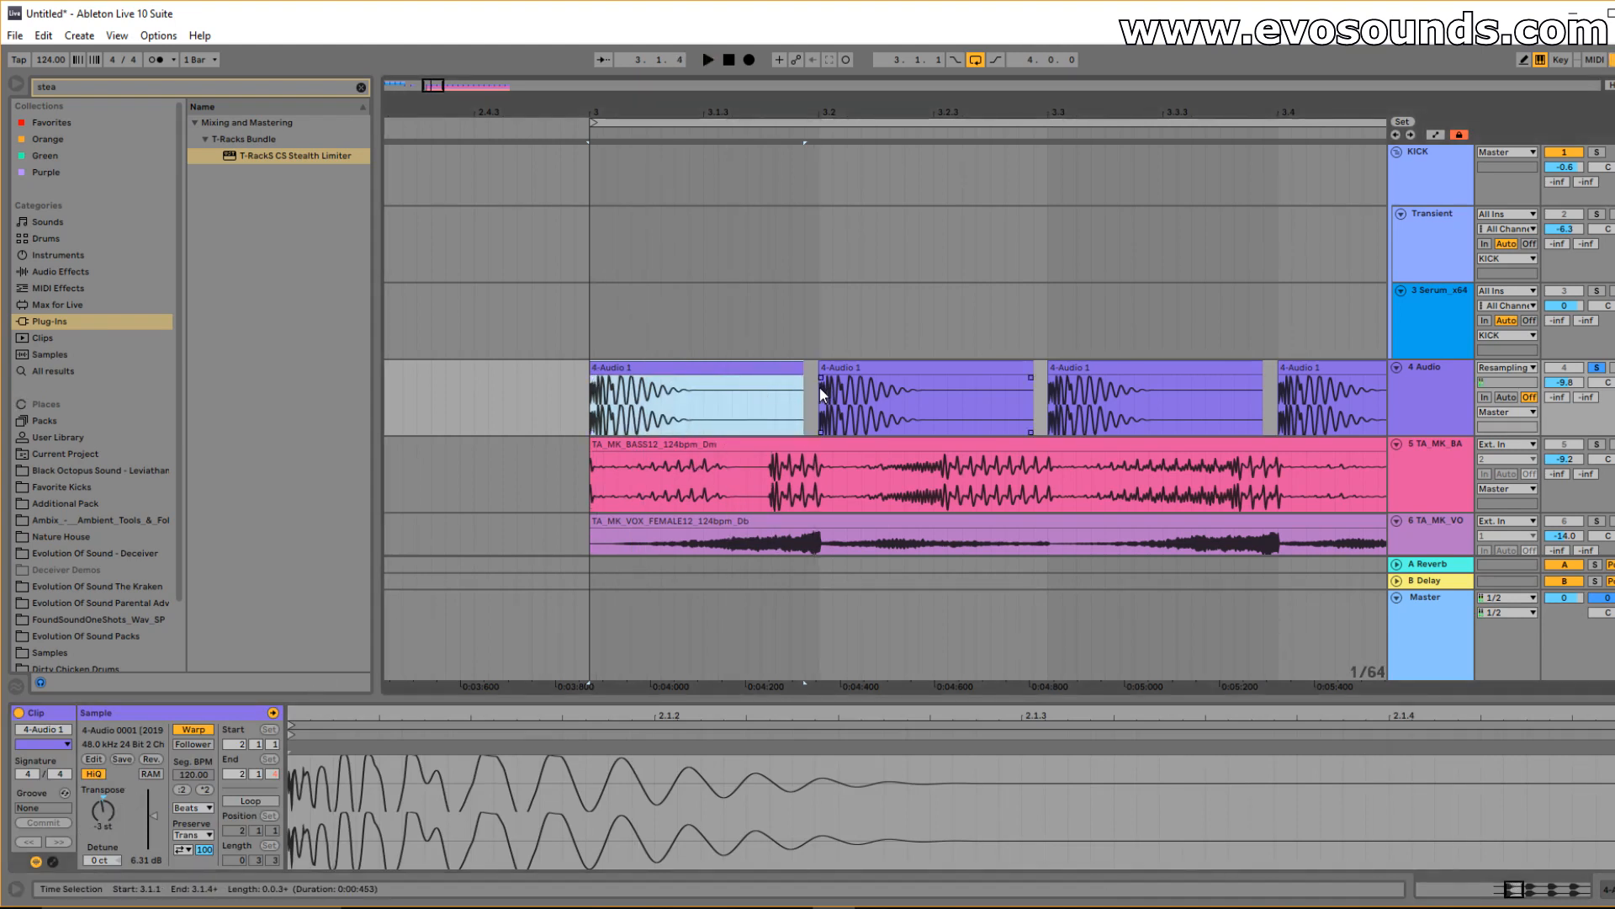
left_click(820, 387)
key("Delete")
left_click(661, 365)
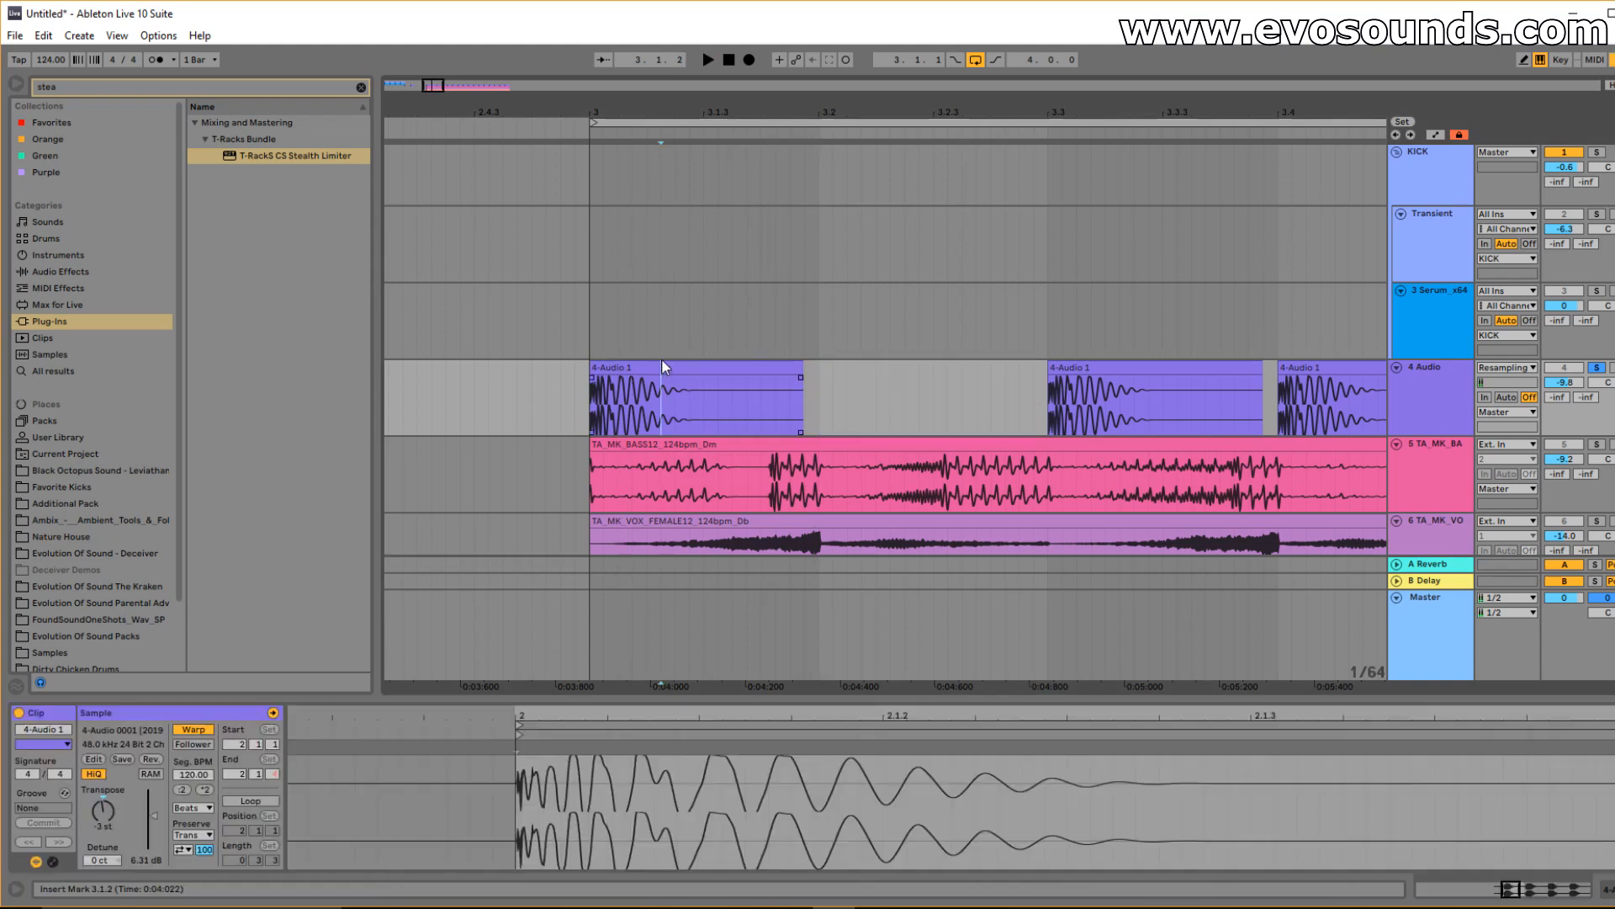
left_click_drag(822, 397, 639, 398)
left_click(639, 398)
key("ctrl+d")
Unsolo the kick track and delete the remaining kick clips after beat 3.3.
key("space")
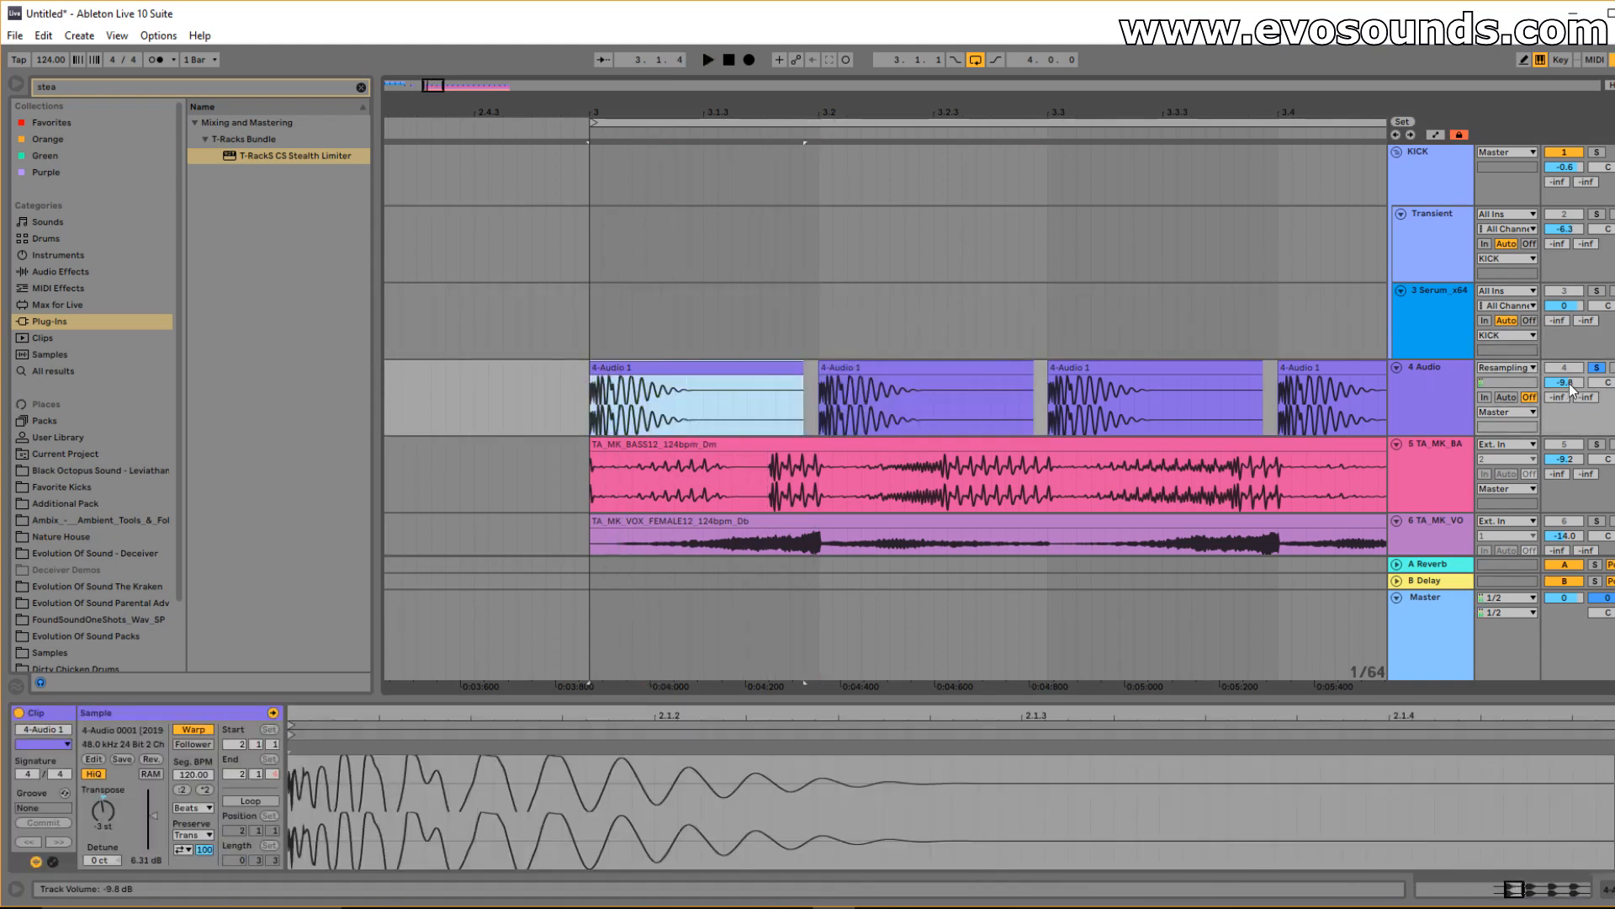
left_click(1596, 368)
key("space")
key("space")
key("space")
key("minus")
left_click_drag(786, 408, 1554, 411)
key("Delete")
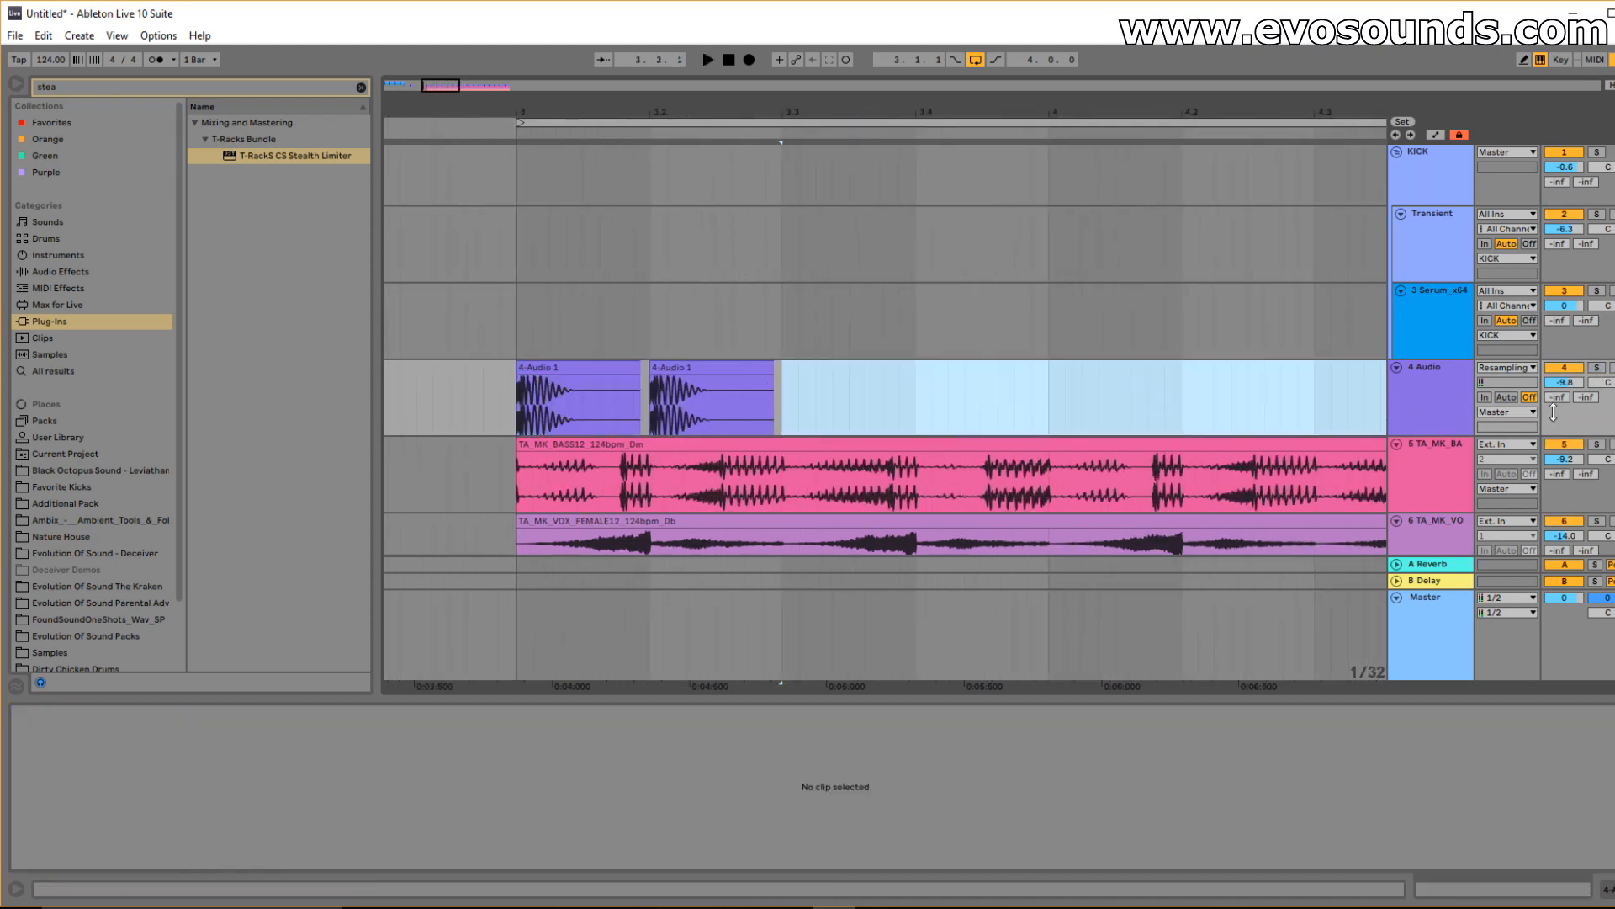
Repeat the two-clip kick pattern from bar 3 up to bar 5.
left_click(459, 429)
key("space")
left_click_drag(776, 396, 527, 399)
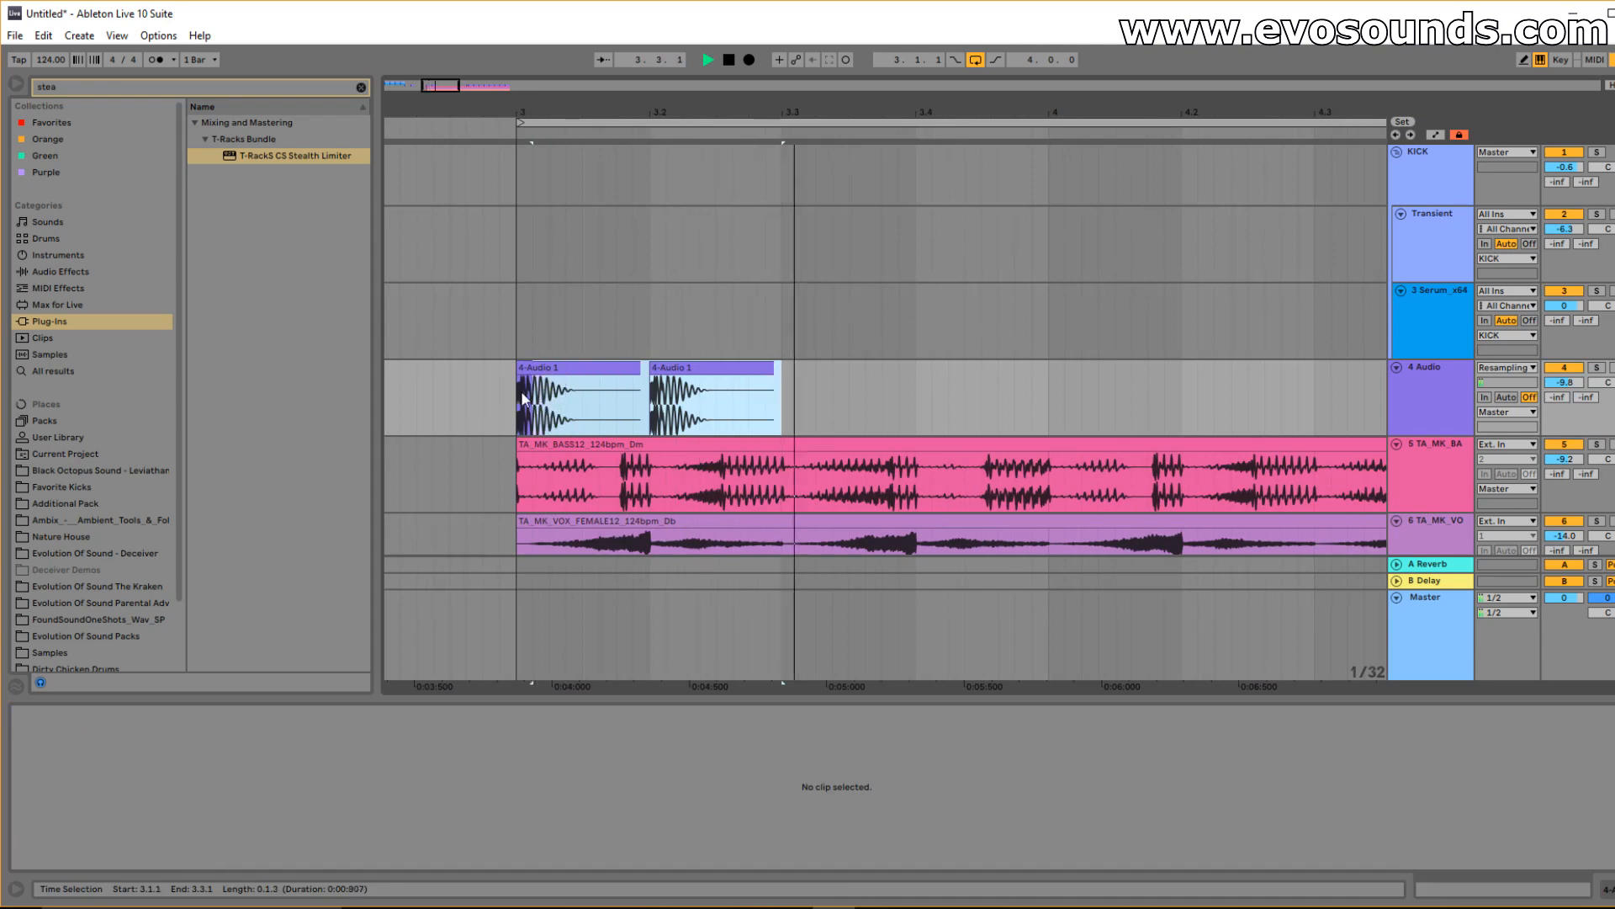
key("ctrl+d")
key("ctrl+d")
key("ctrl+d")
key("ctrl+d")
left_click_drag(495, 113, 439, 54)
Stop playback and undo the latest kick clip edits.
key("space")
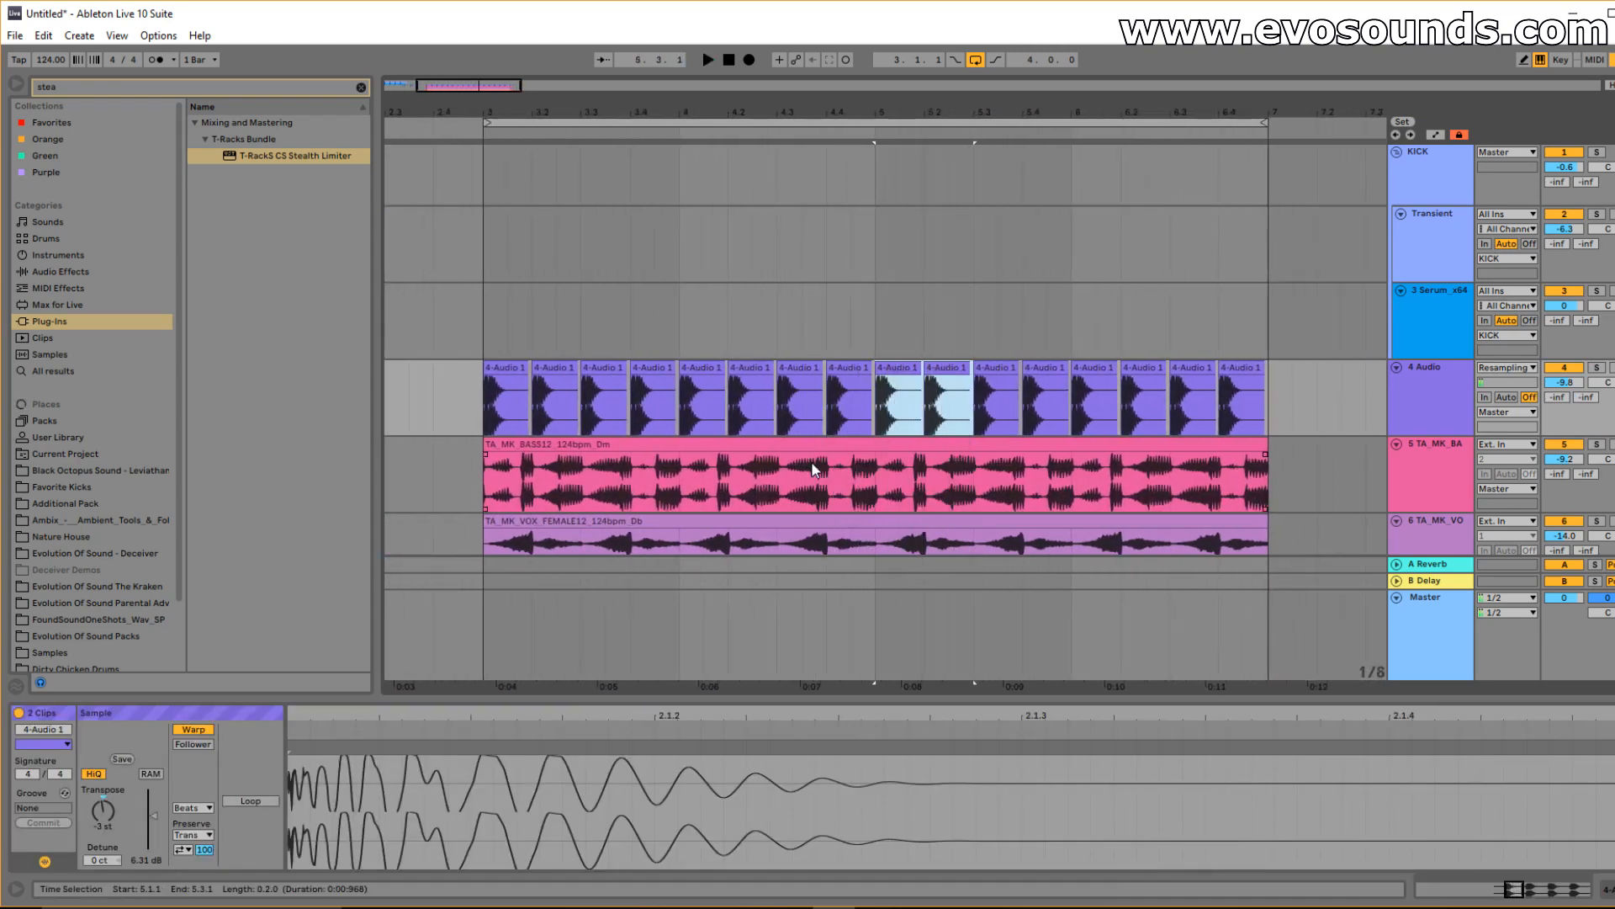
key("ctrl+z")
key("ctrl+z")
key("ctrl+z")
key("ctrl+z")
key("ctrl+z")
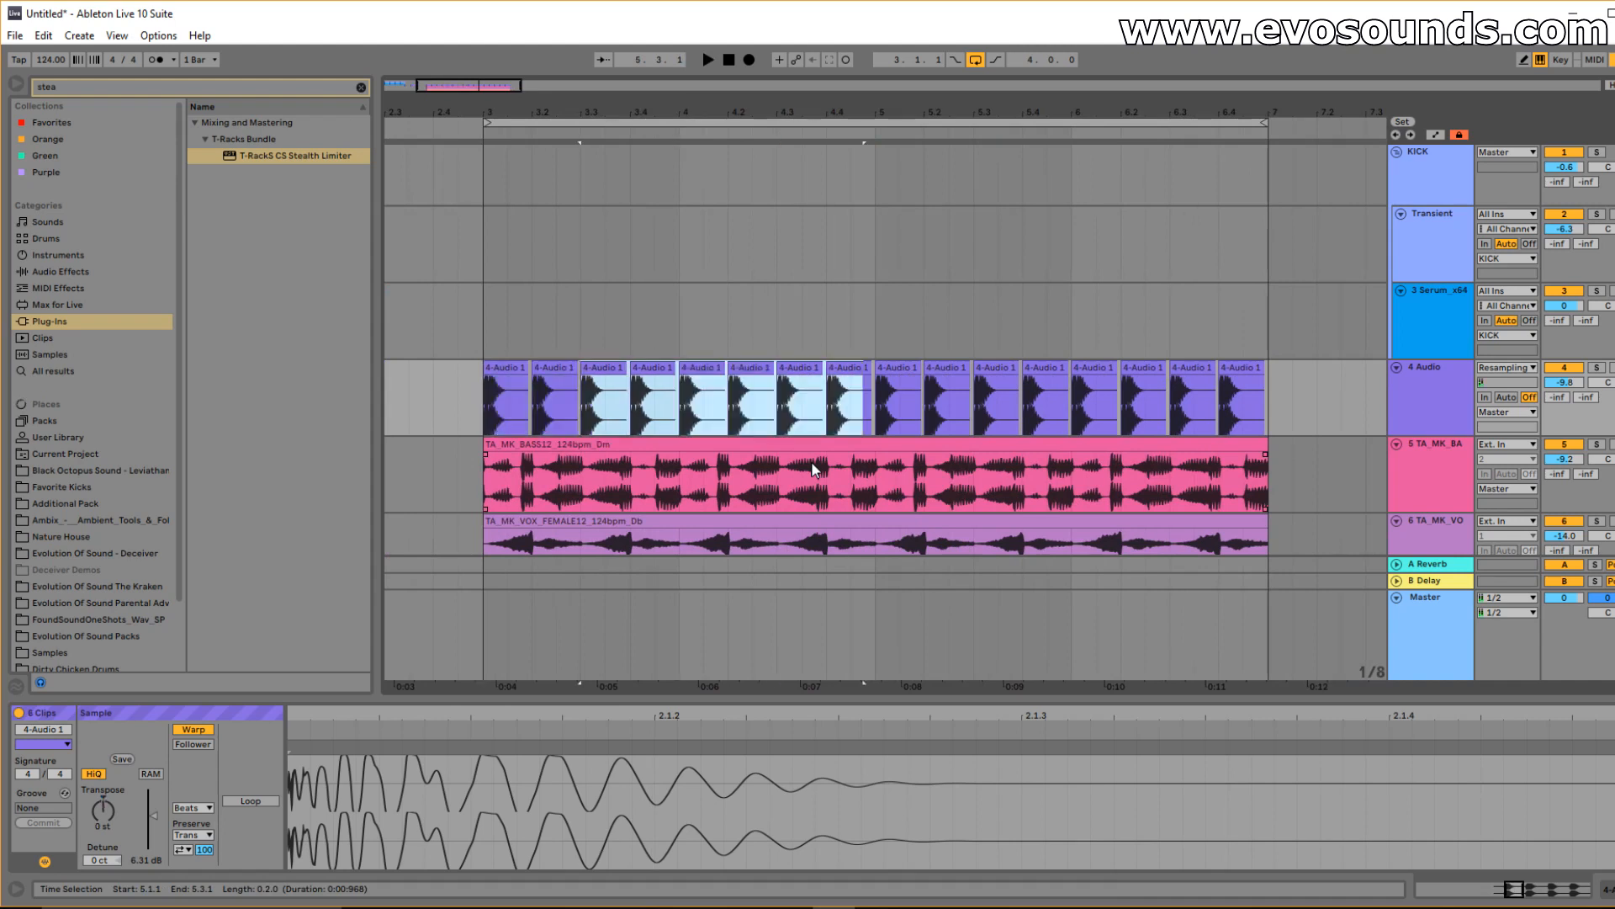
key("ctrl+z")
key("ctrl+z")
key("space")
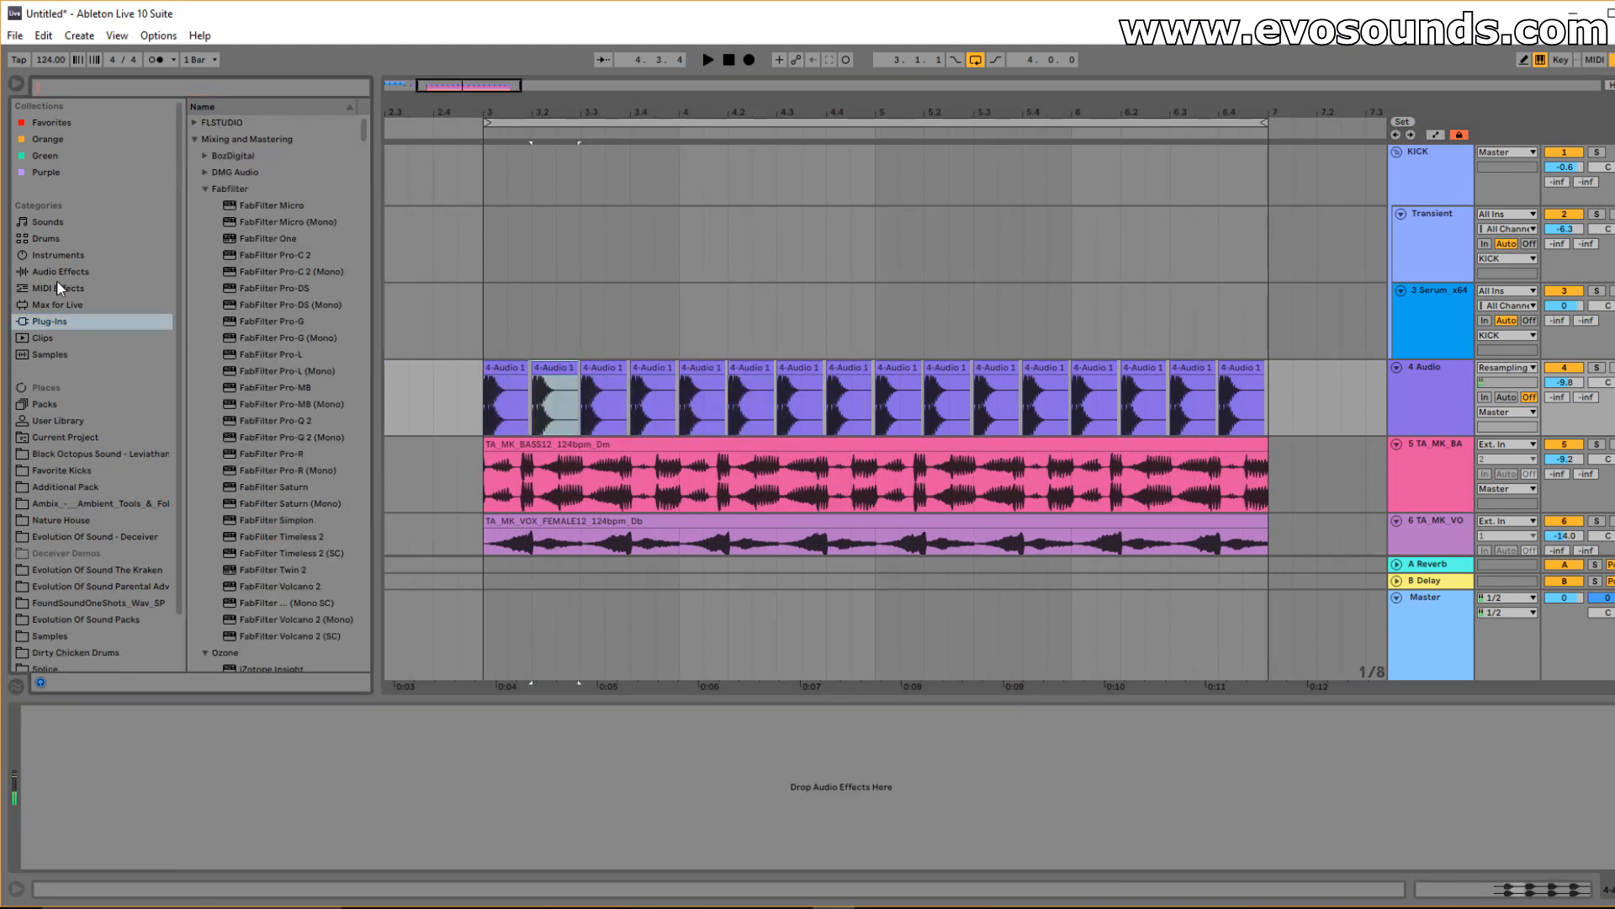
Load EQ Eight from the Audio Effects browser onto the 4 Audio track.
left_click(57, 271)
type("EQ")
left_click(235, 156)
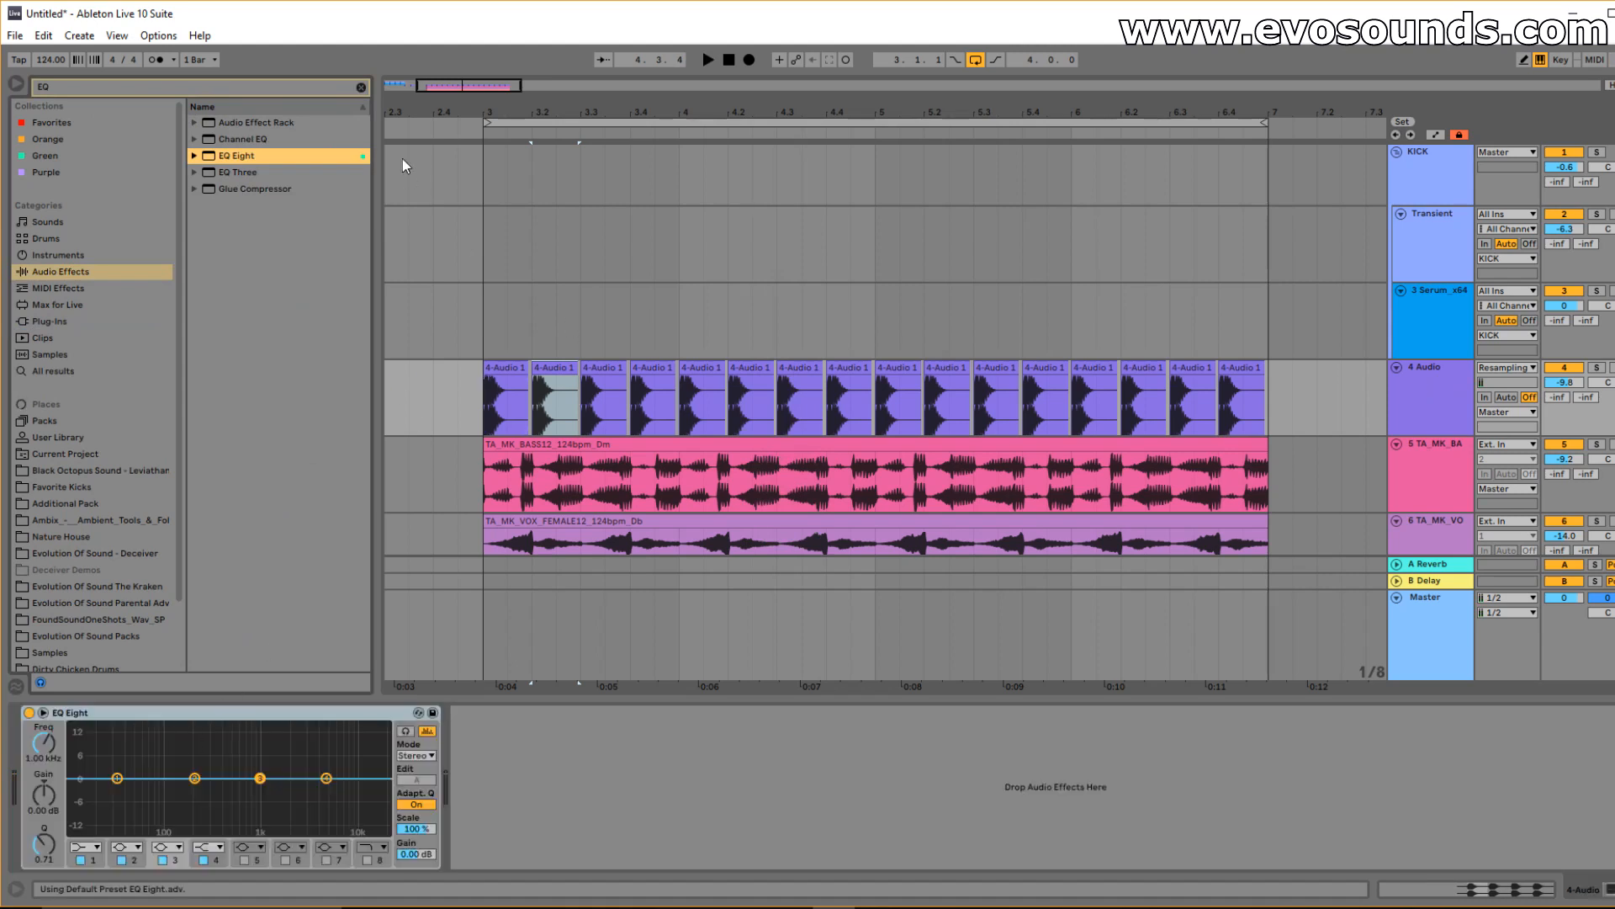
Solo the 4 Audio kick track and play the kicks from bar 3.
left_click_drag(432, 88, 635, 328)
left_click(799, 368)
left_click(1594, 370)
key("space")
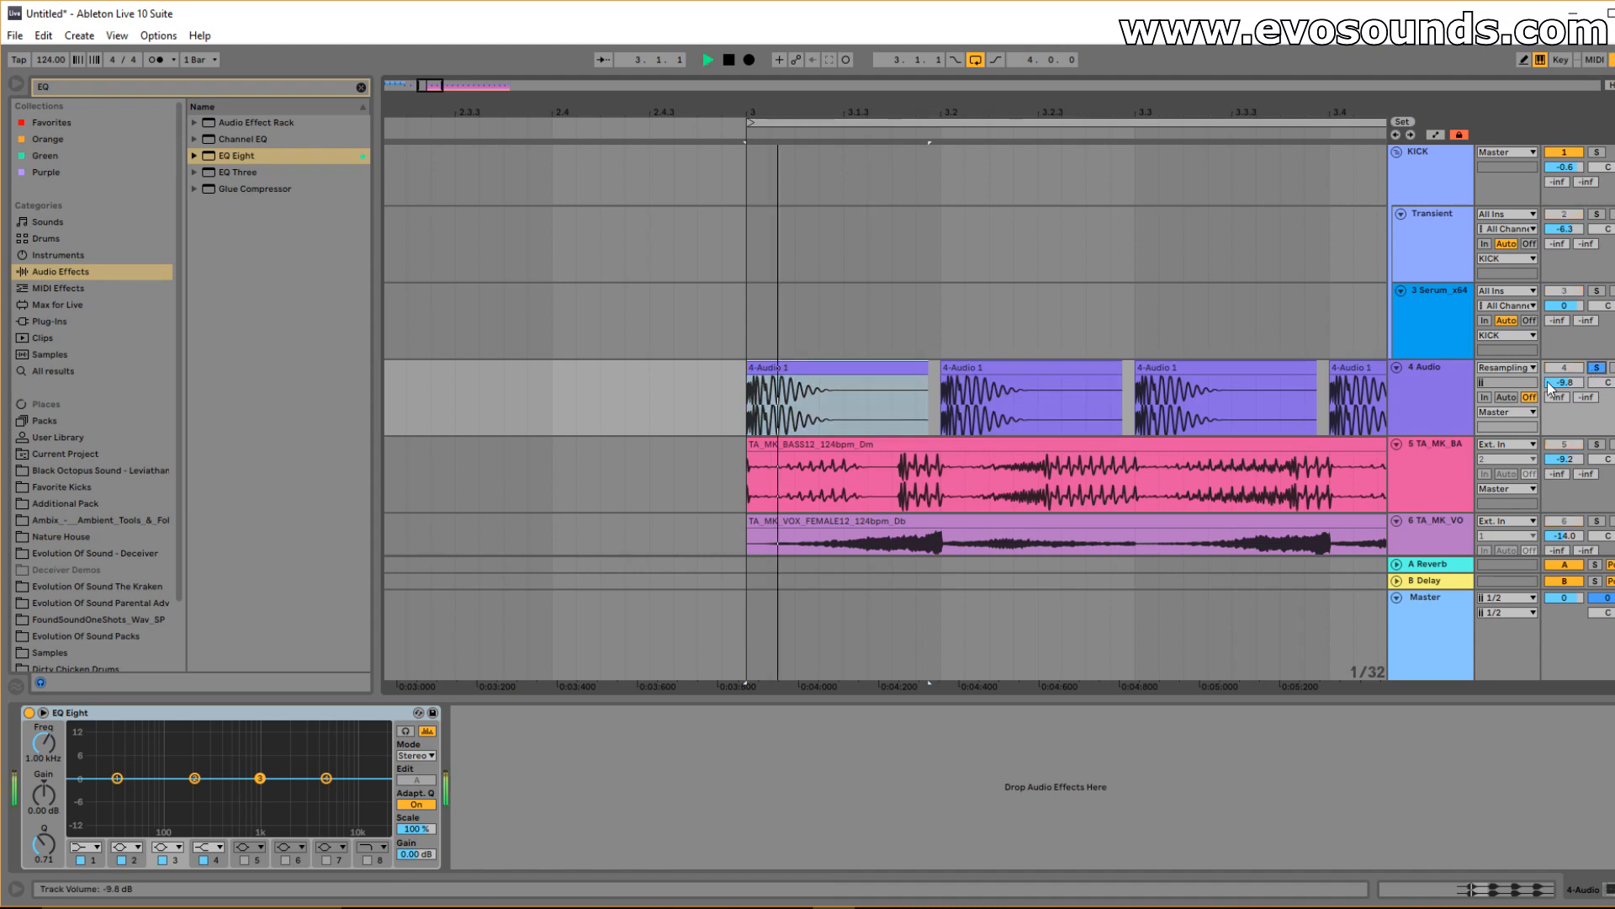
left_click(987, 368)
left_click(799, 383)
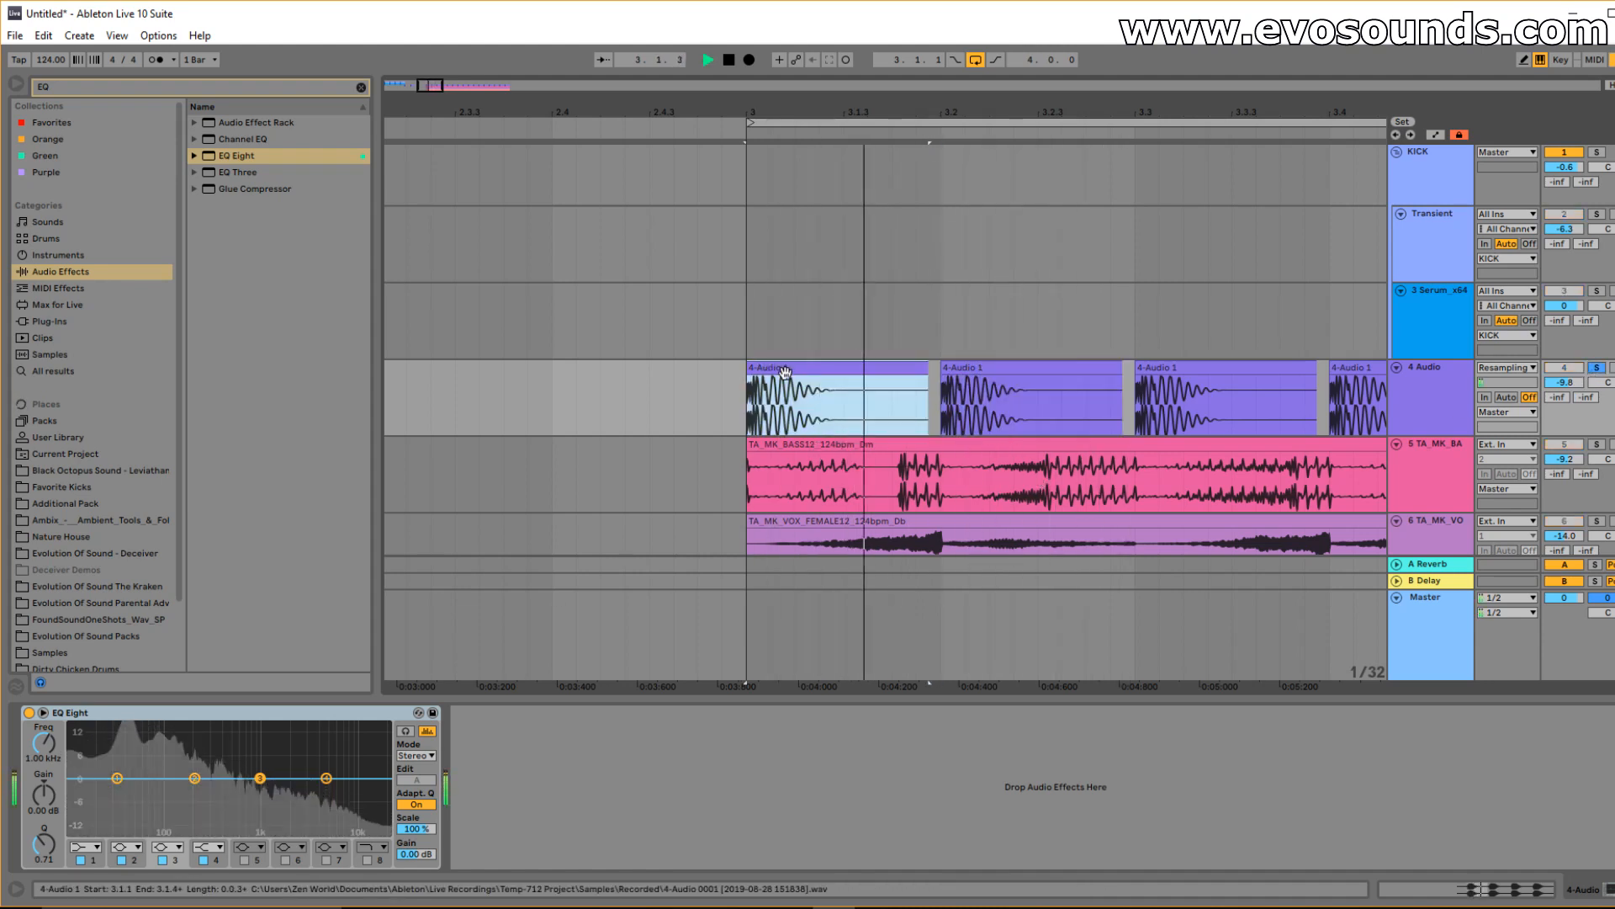
key("space")
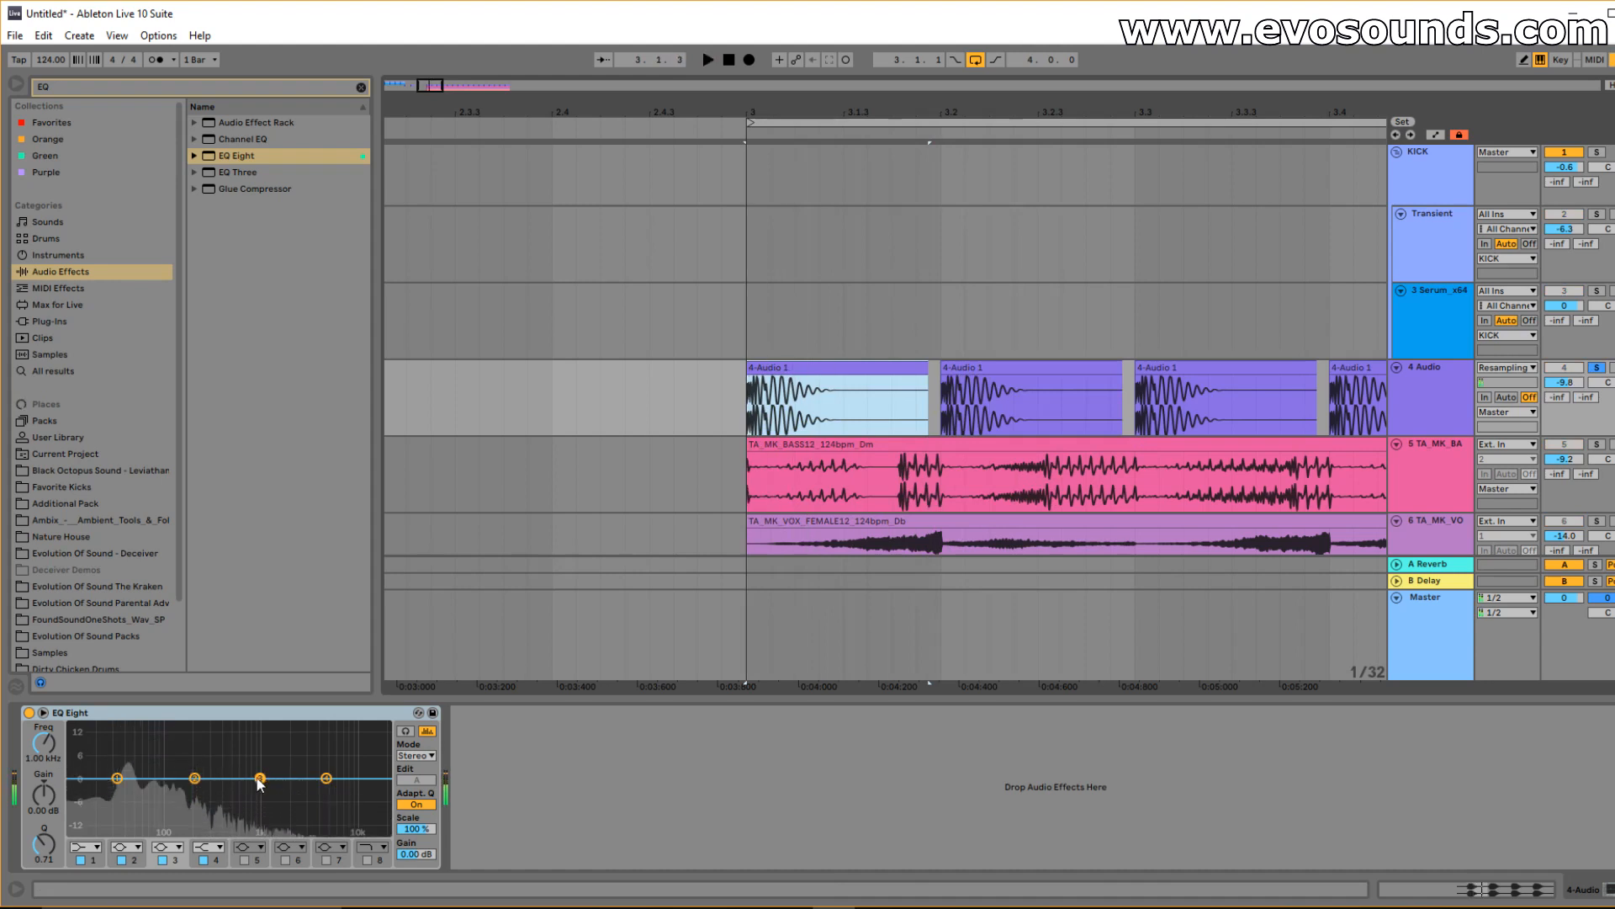
Cut the kick's highs with EQ band 4 around 2.61 kHz, listening both soloed and in the mix.
left_click_drag(323, 783, 248, 809)
key("space")
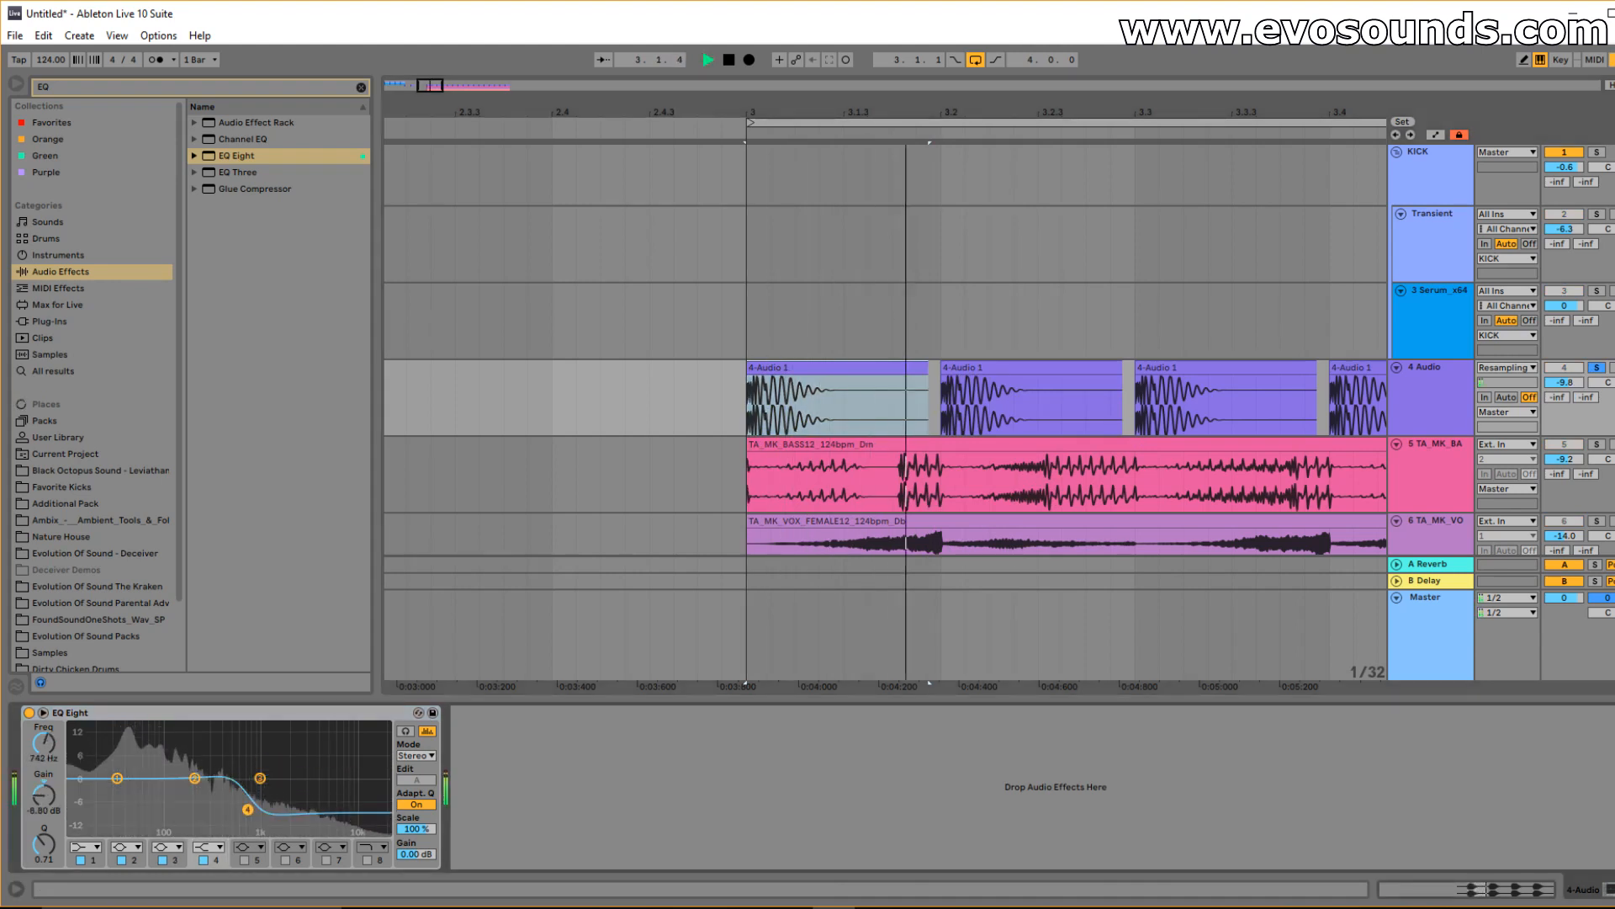
key("space")
left_click_drag(440, 85, 439, 52)
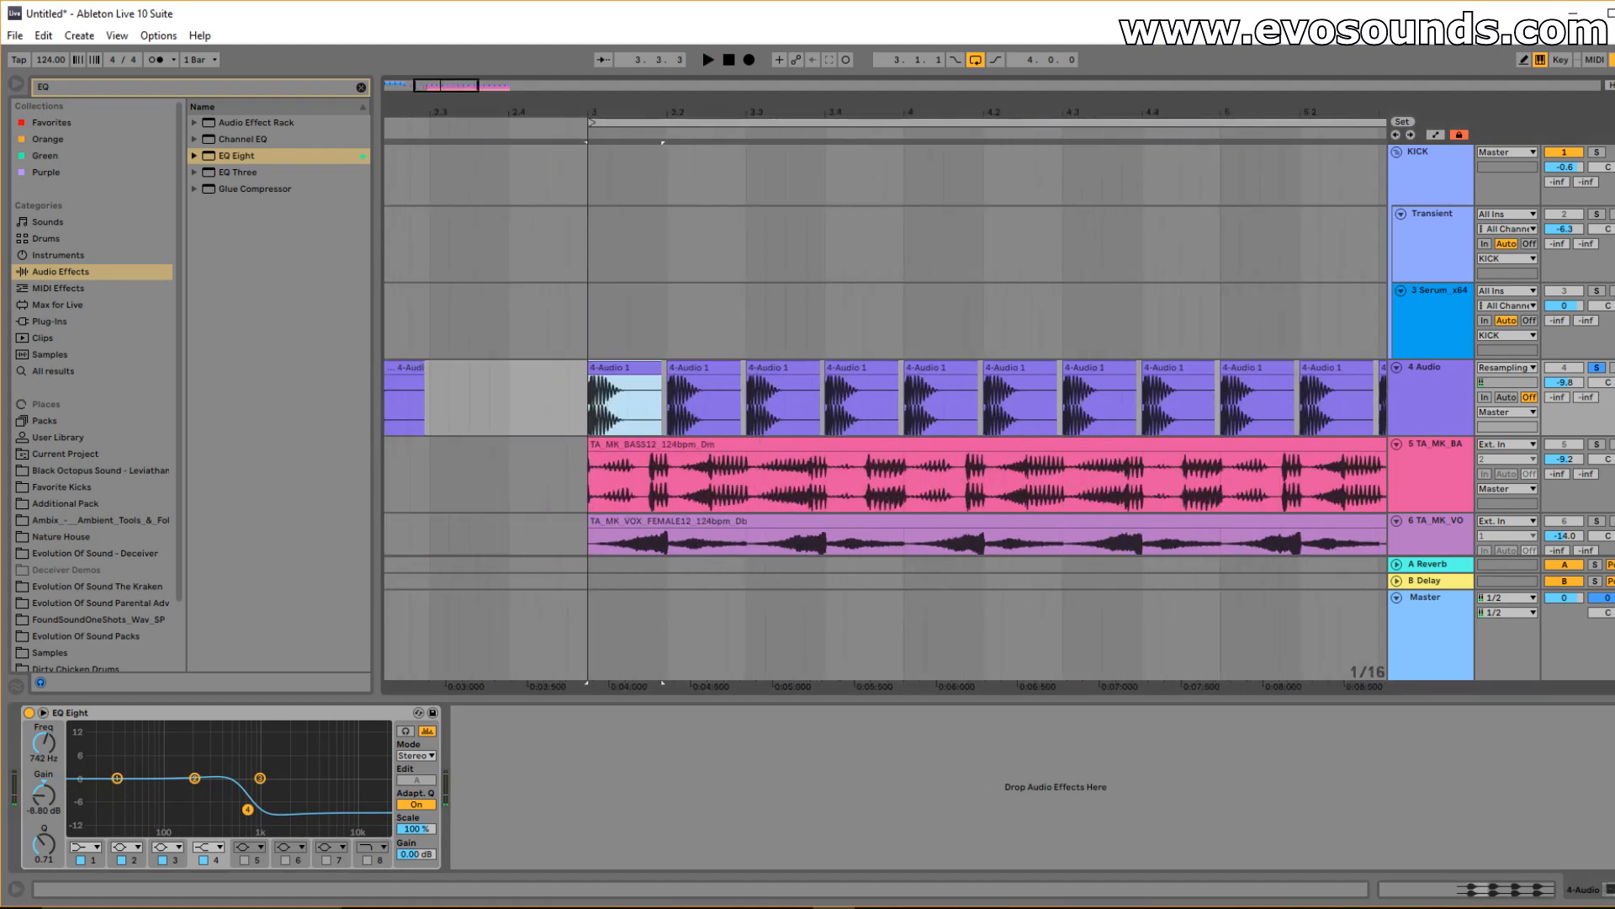
left_click(1595, 367)
key("space")
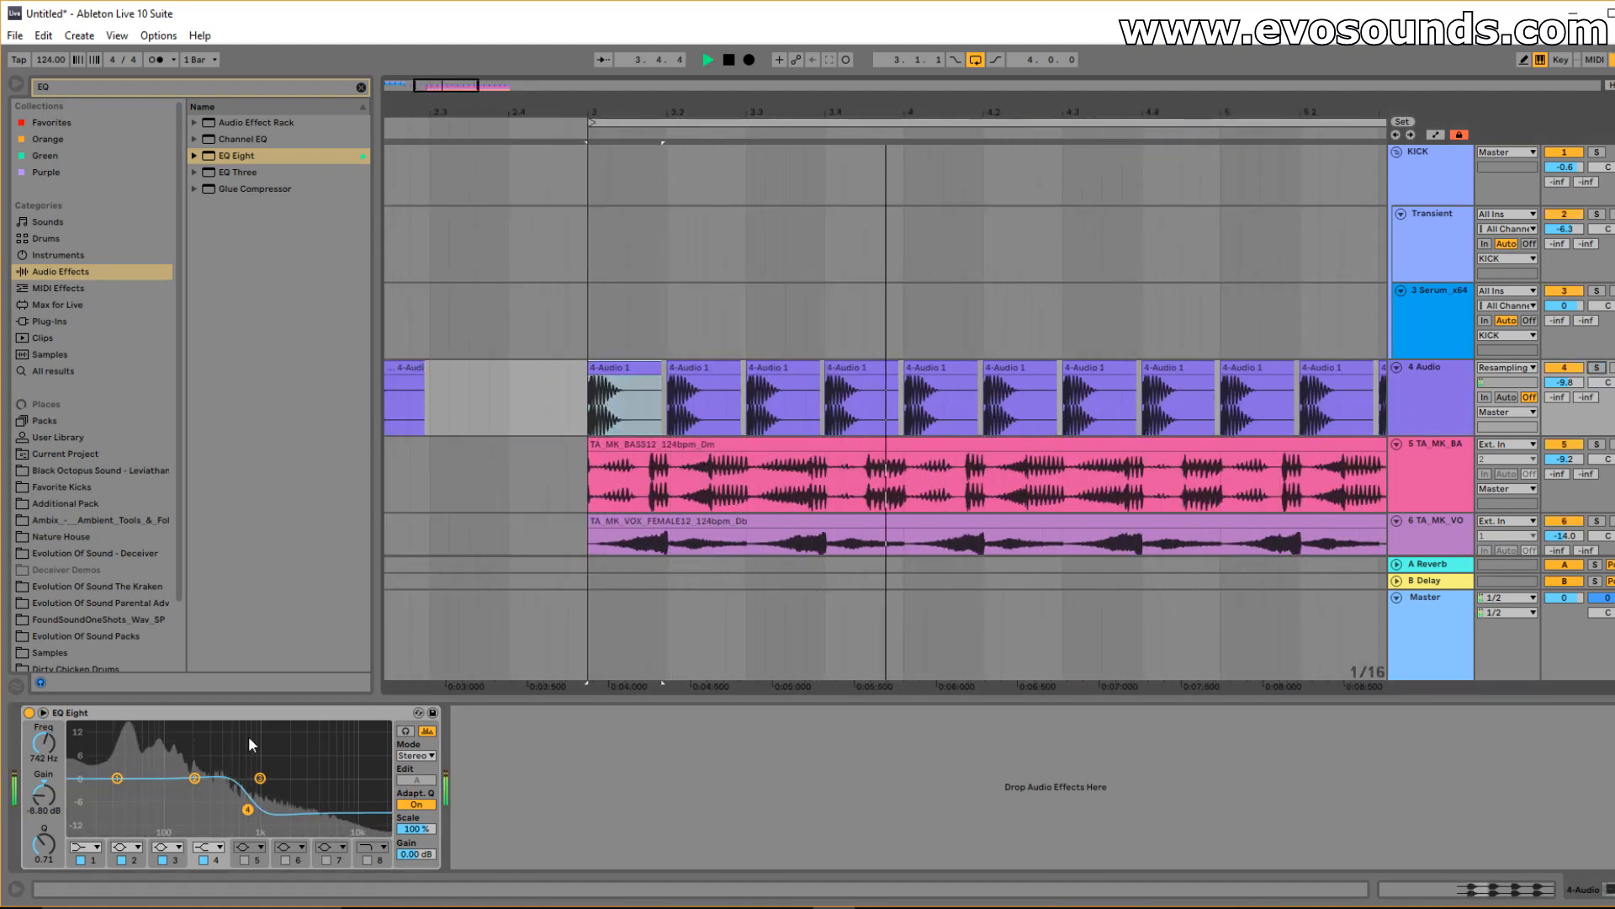
scroll(1431, 487, "down", 3)
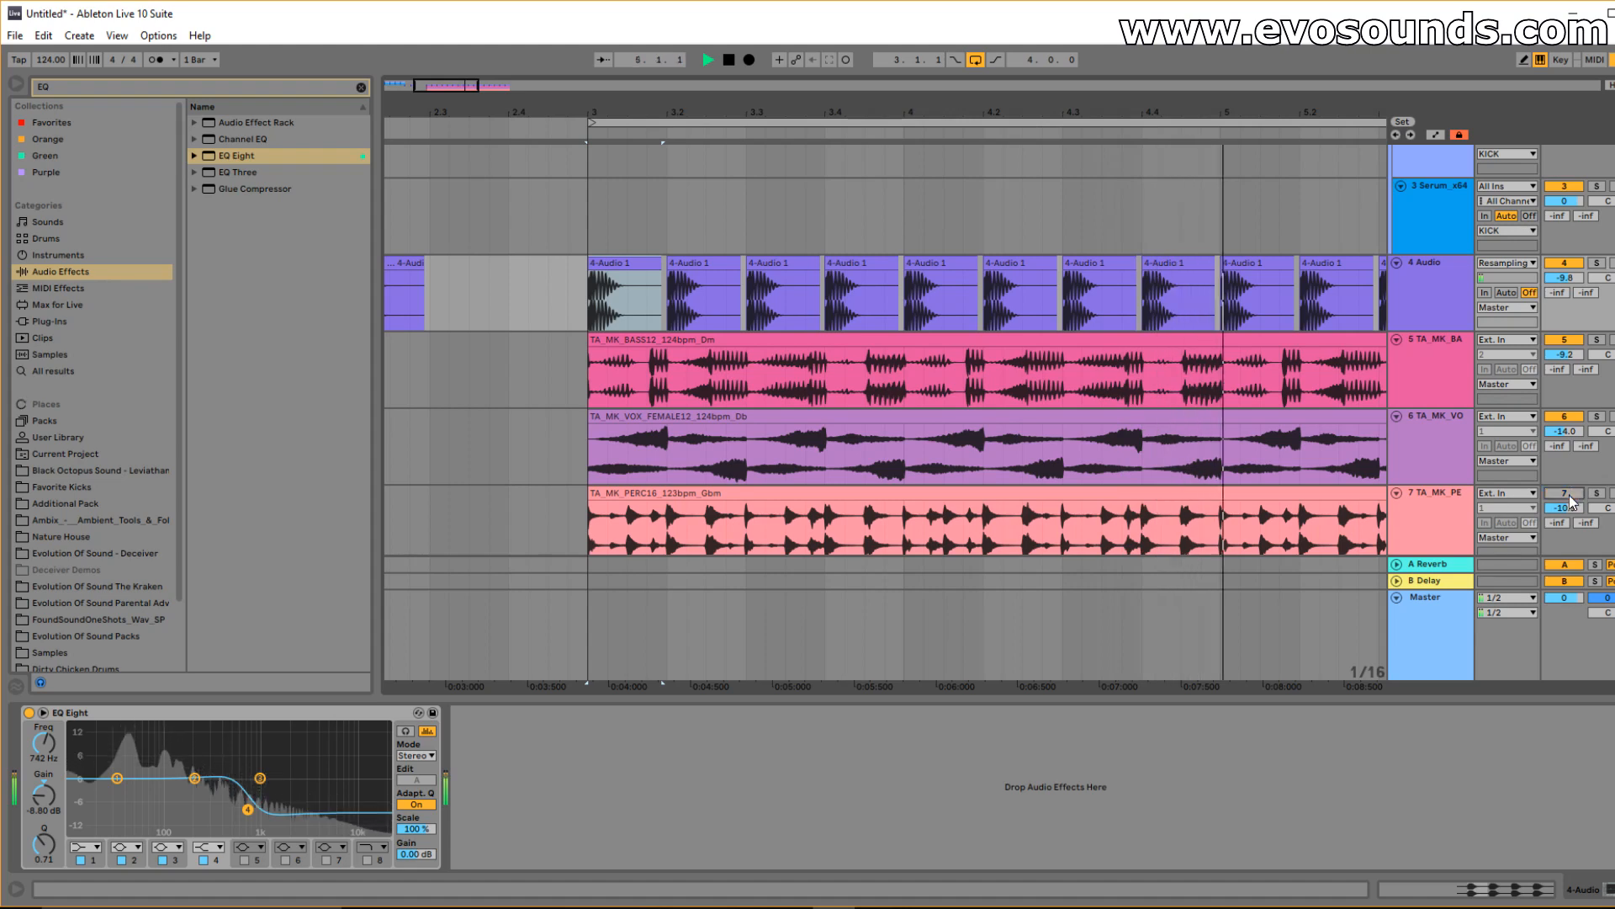
left_click_drag(448, 88, 463, 74)
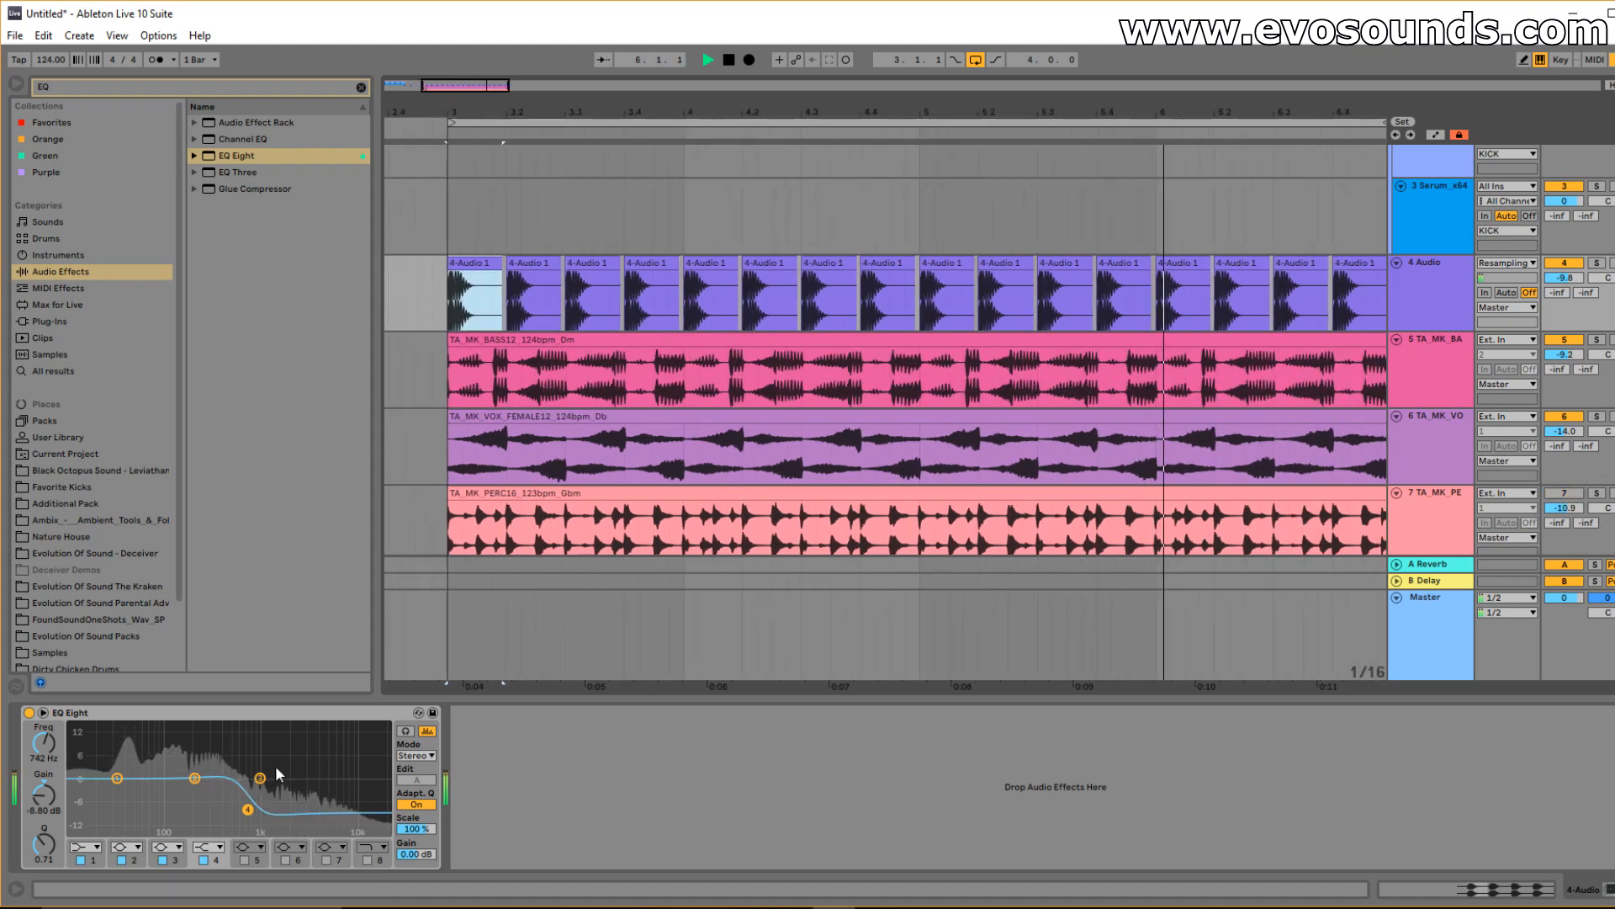
left_click_drag(247, 809, 298, 812)
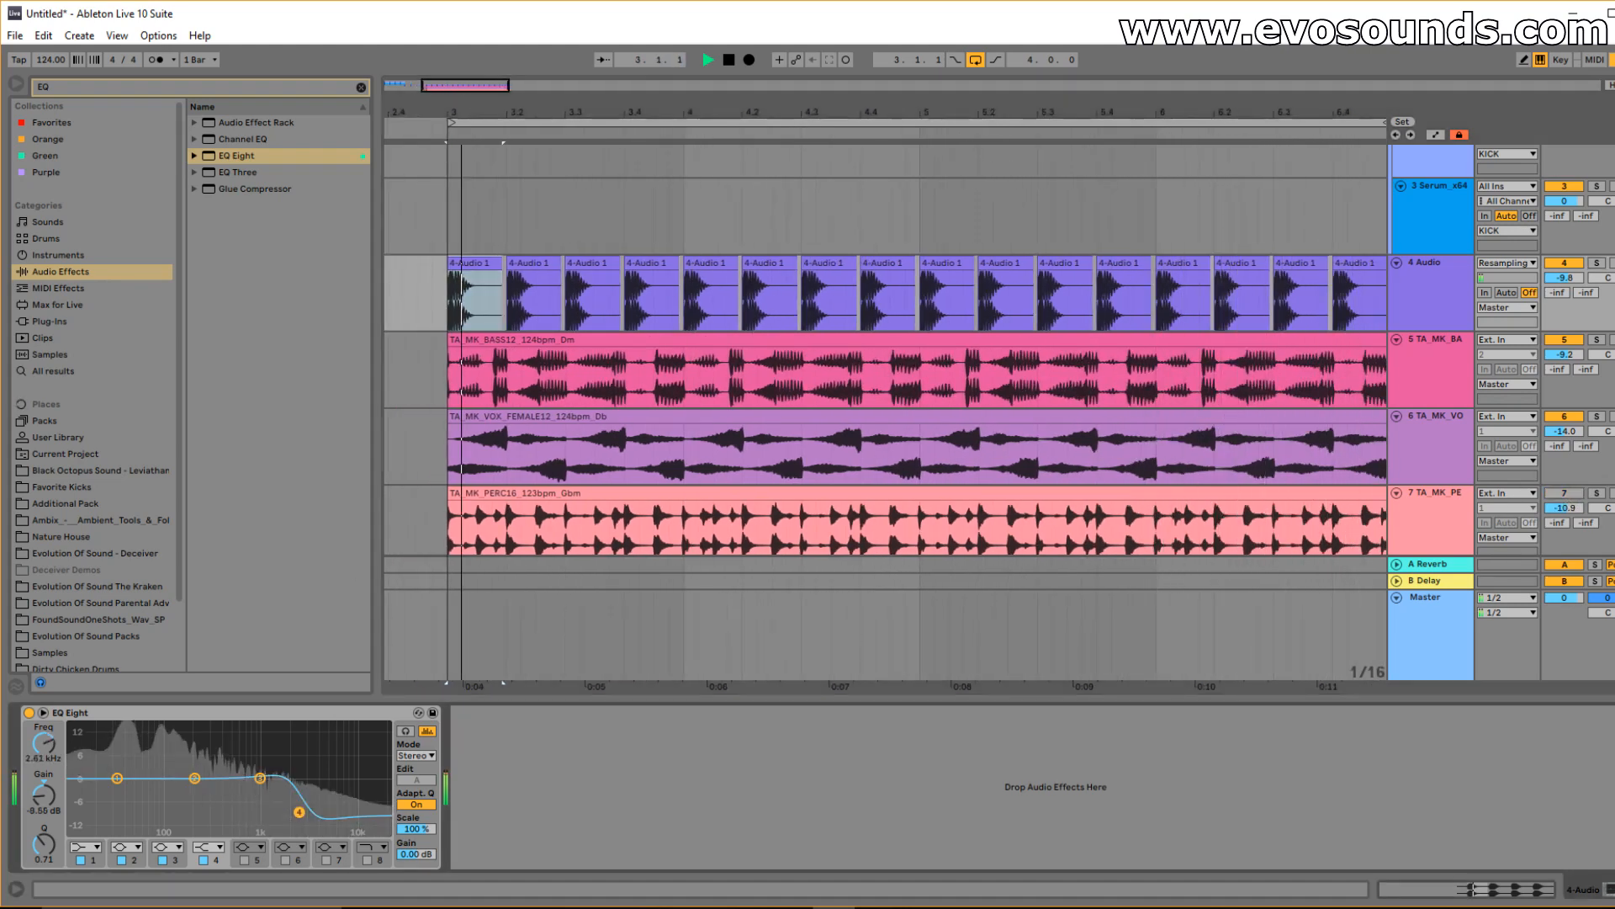
key("space")
Set EQ band 2 to a 12 dB low cut at about 92 Hz.
left_click(195, 779)
left_click(125, 847)
left_click(126, 757)
key("space")
left_click_drag(194, 791, 158, 790)
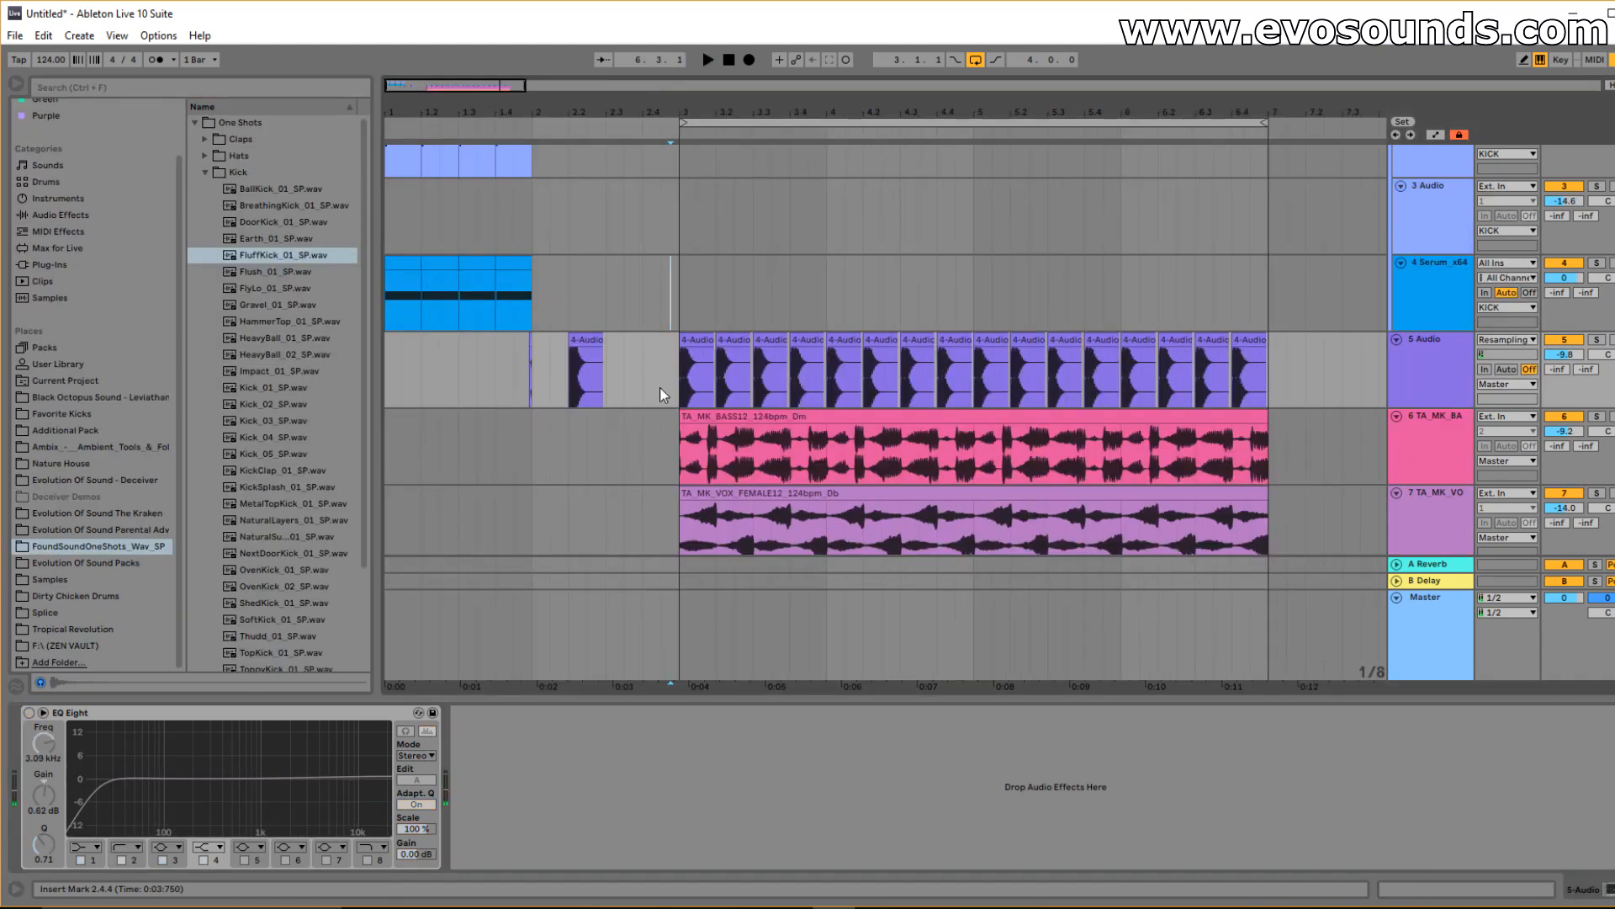
Delete the empty 3 Audio track.
left_click_drag(659, 387, 606, 387)
left_click_drag(448, 93, 432, 276)
scroll(432, 252, "up", 3)
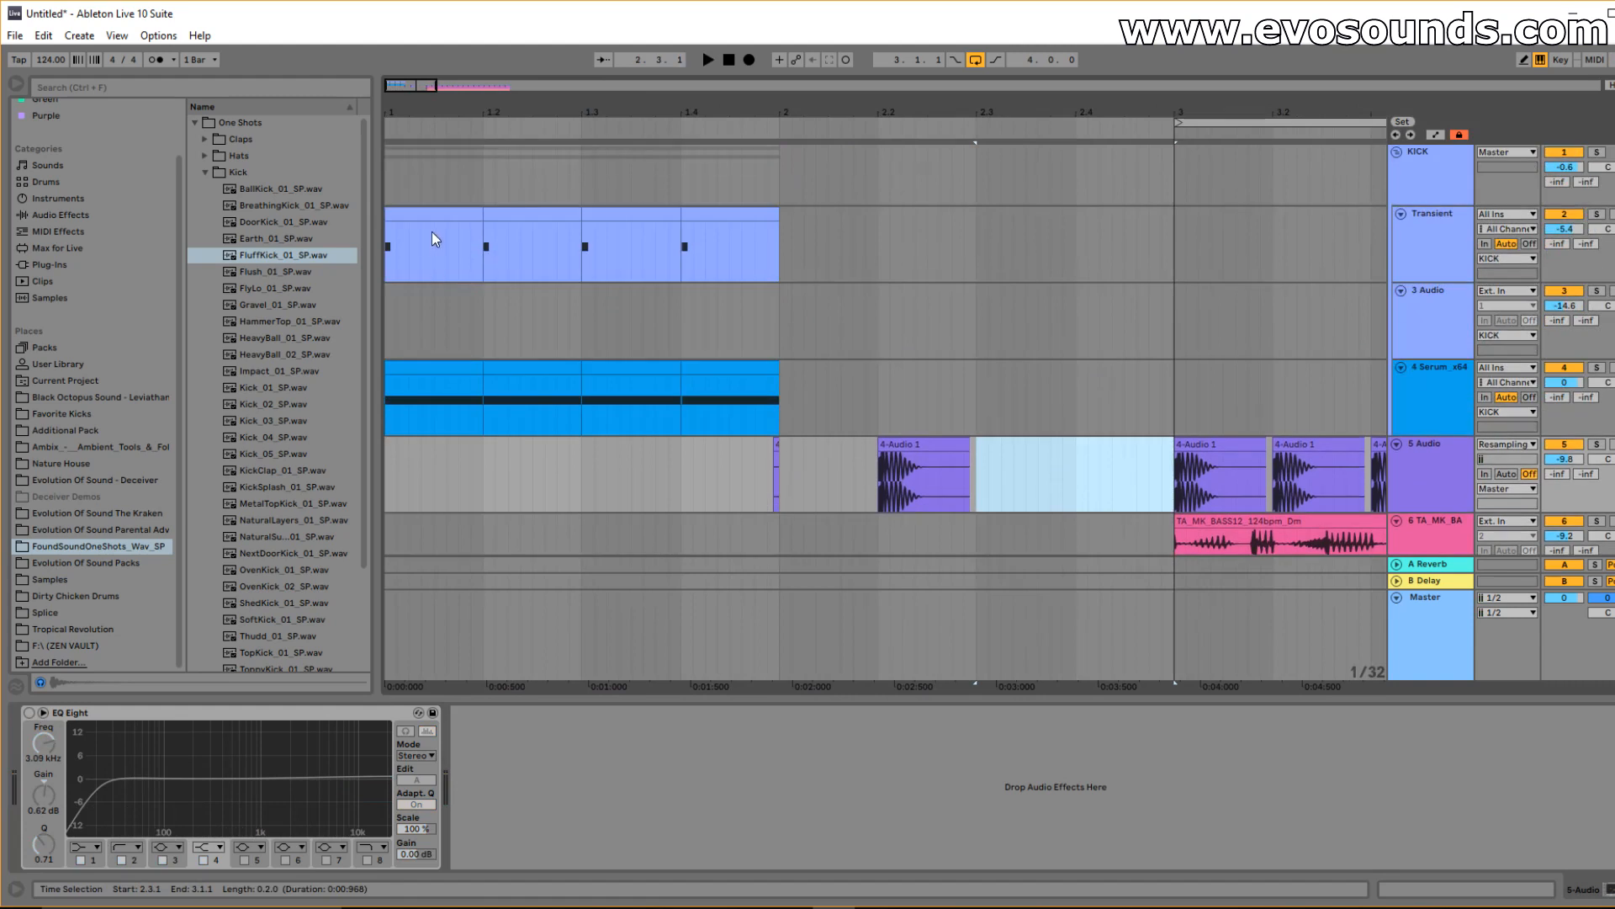
left_click(432, 236)
left_click(434, 373)
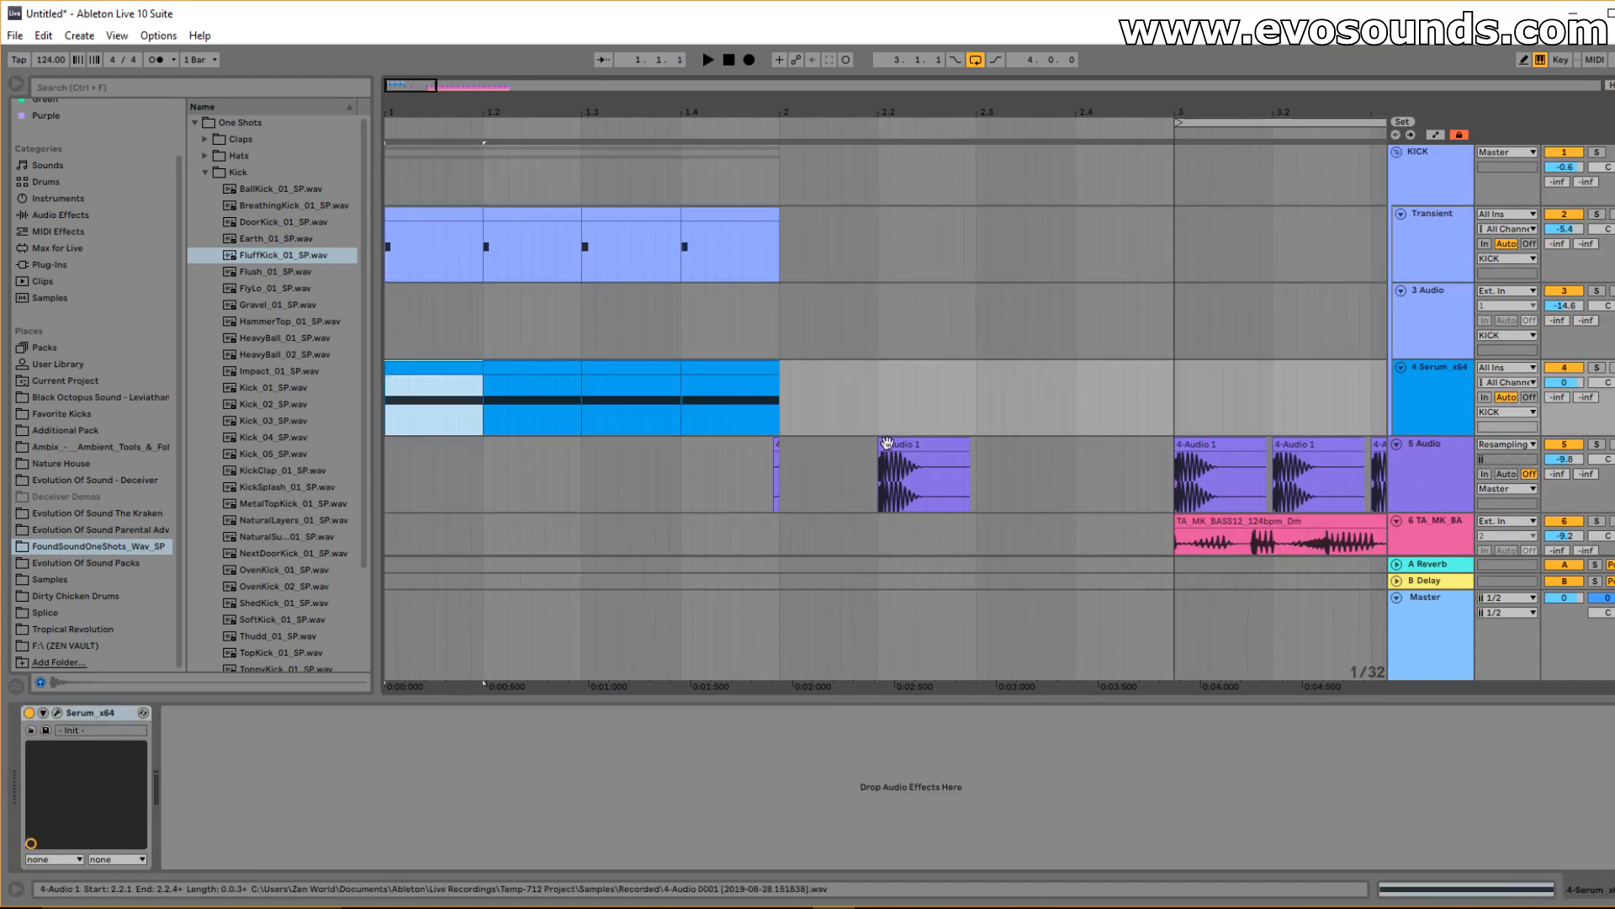
left_click(1412, 321)
key("Delete")
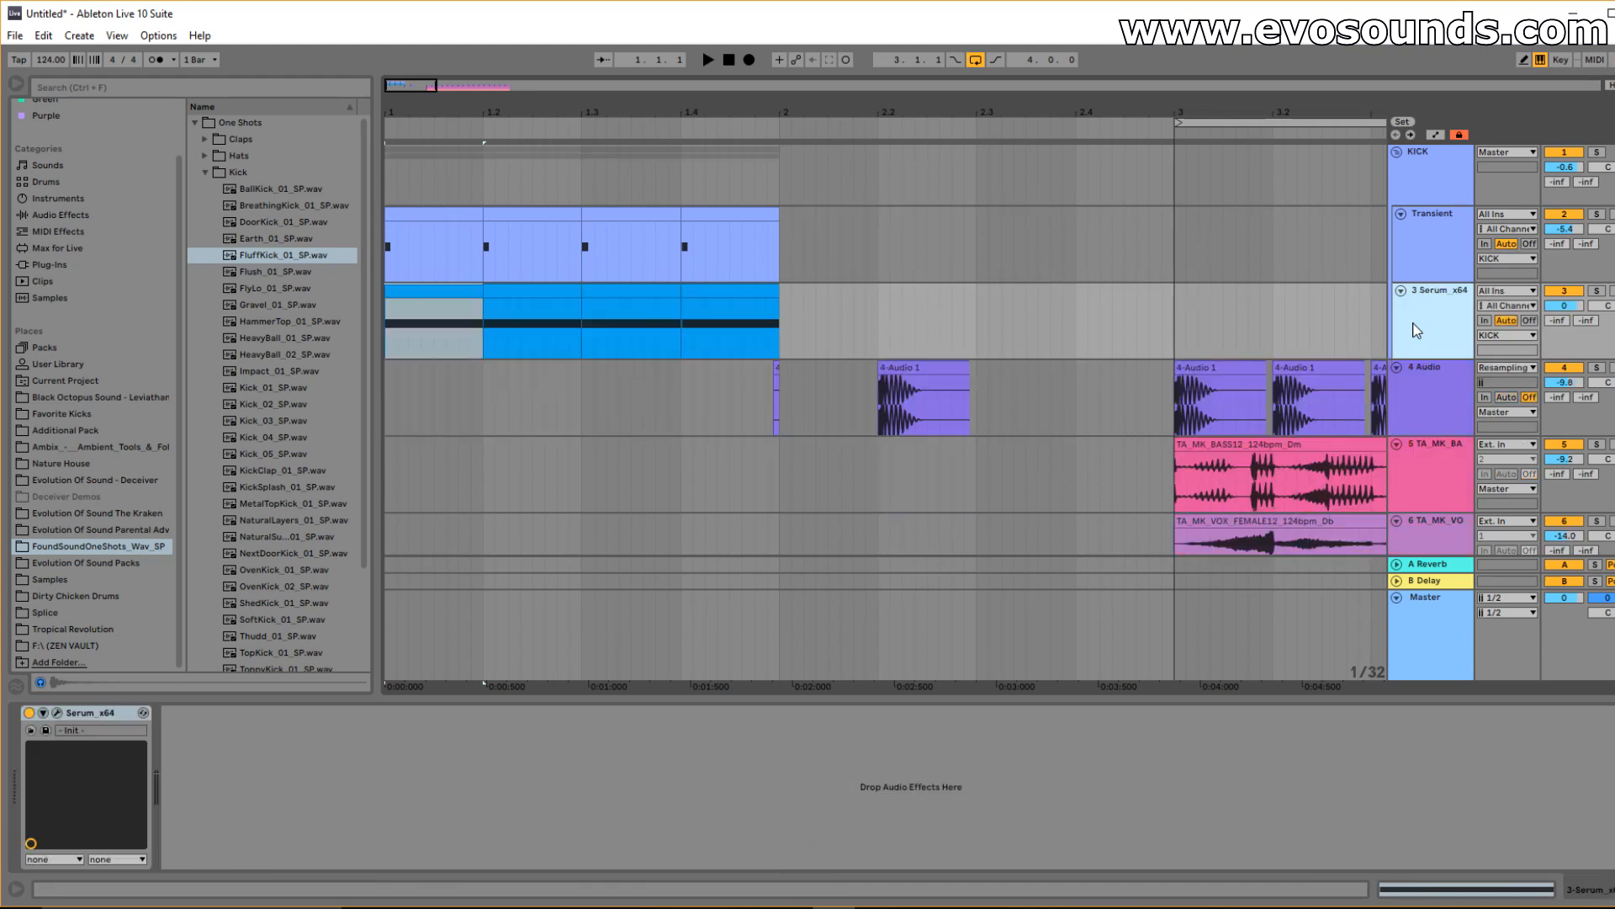
Lower the Serum layer to -1.0 dB in the mixer and inspect the KICK chain's Decapitator.
key("Tab")
left_click_drag(610, 475, 610, 481)
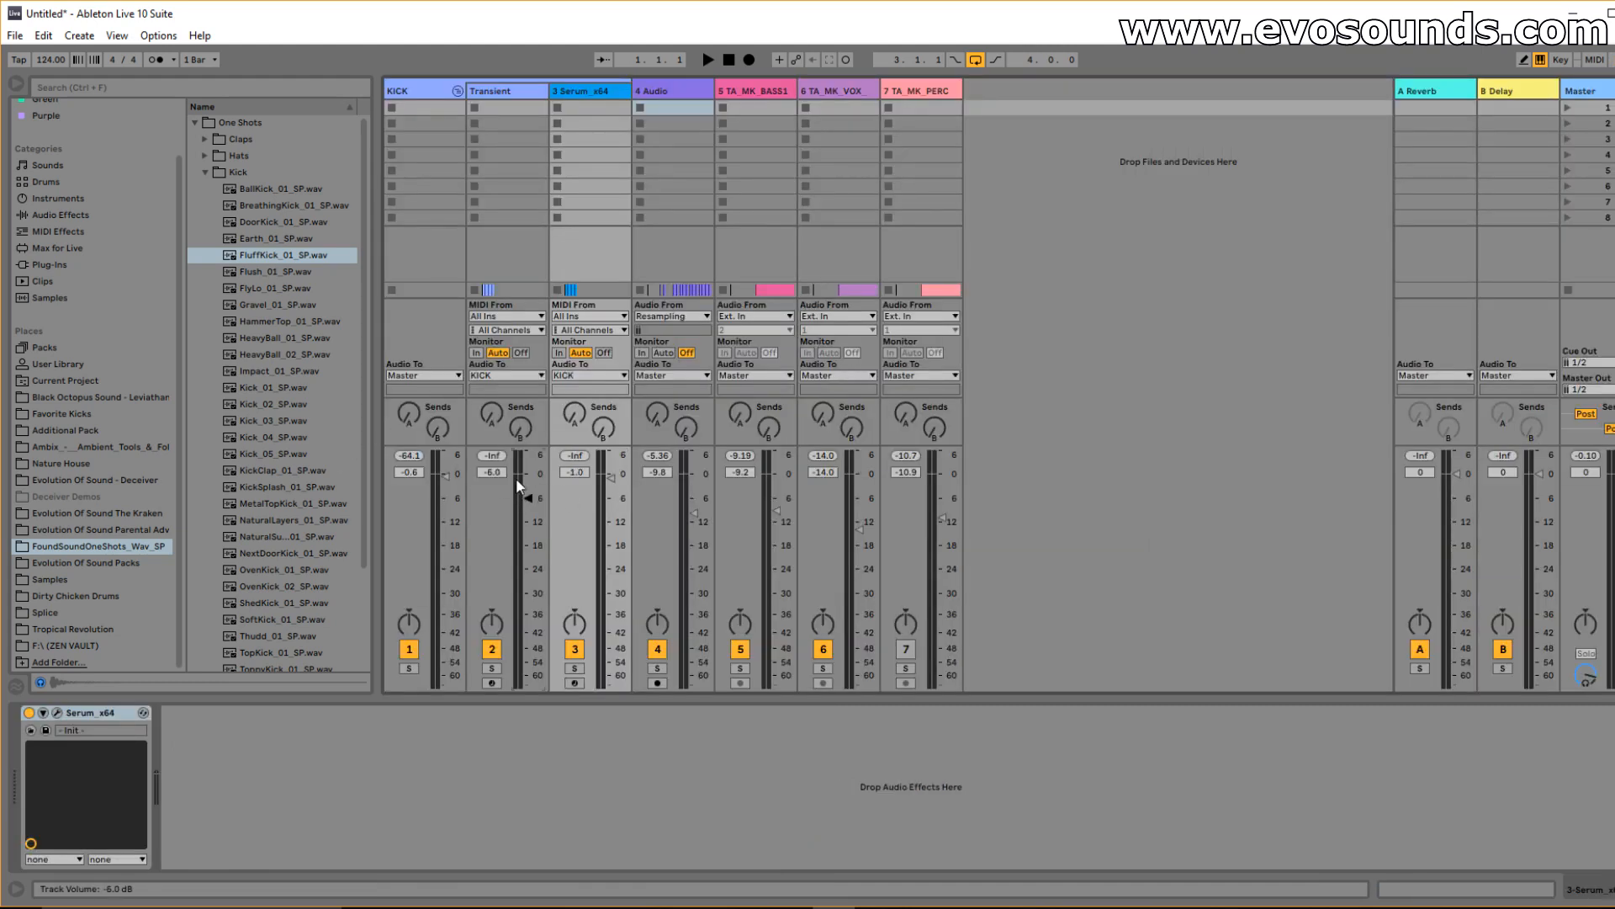
left_click(455, 91)
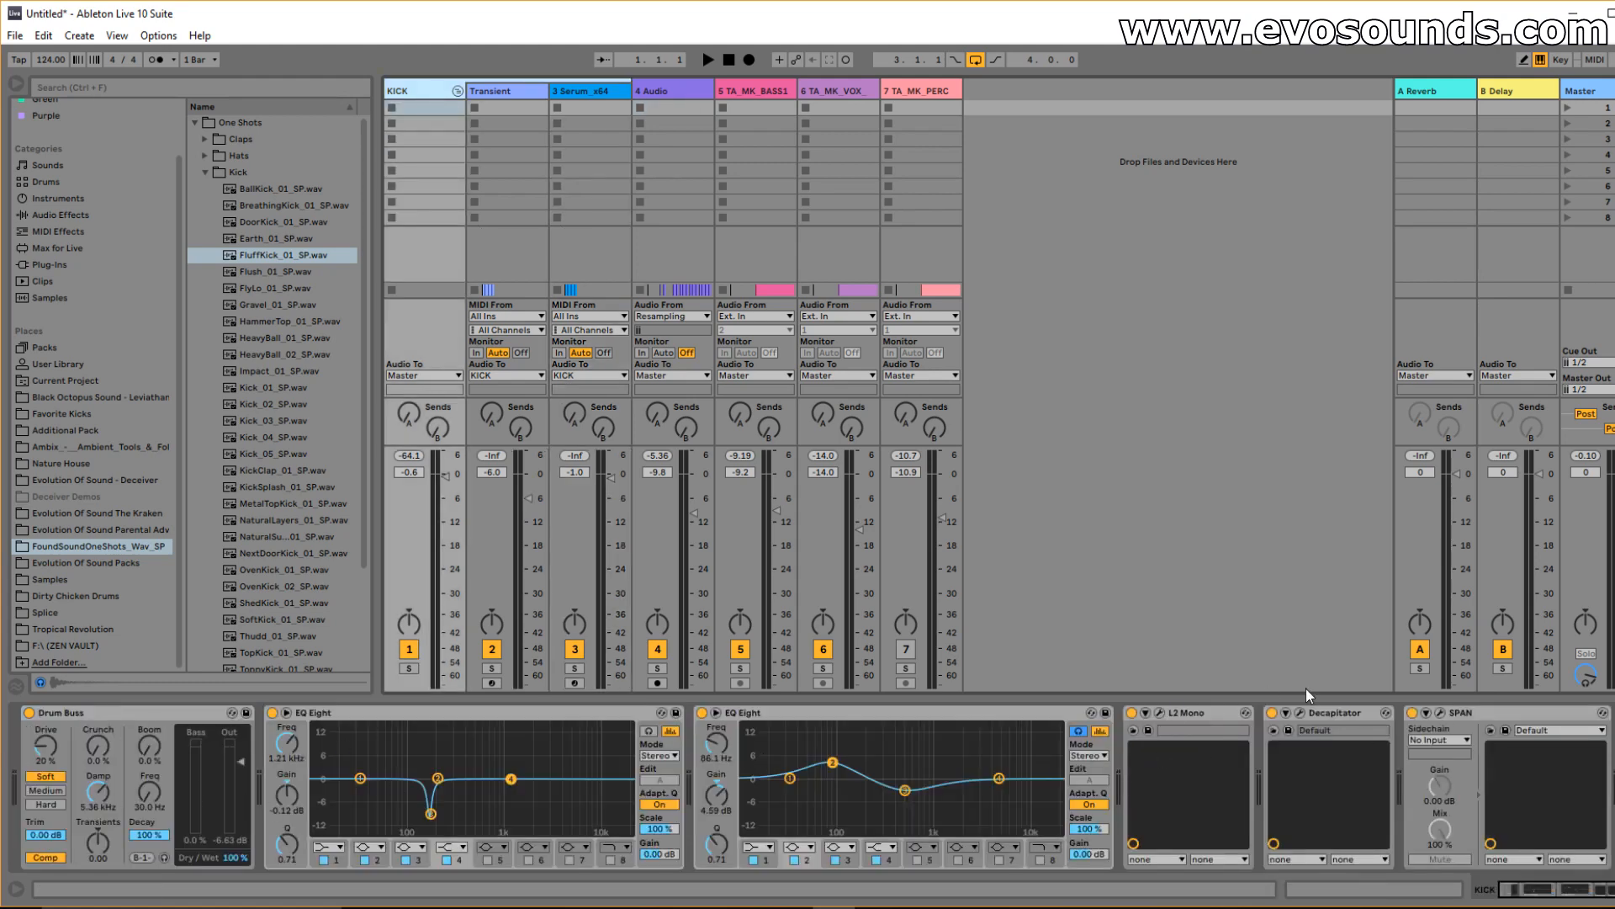
left_click(1300, 713)
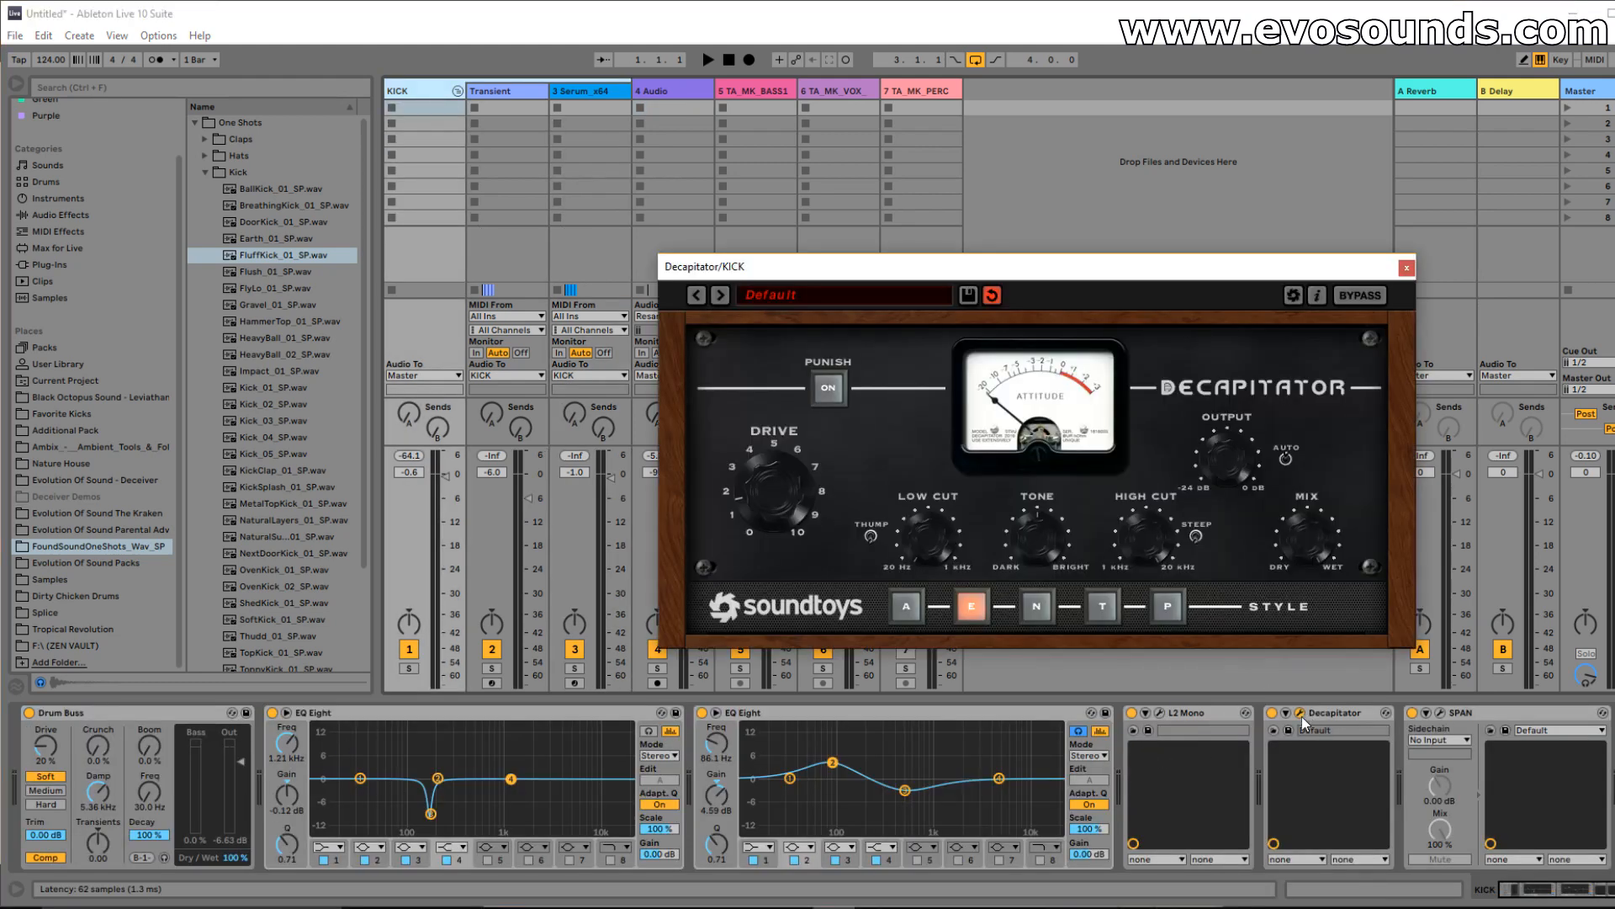
left_click(1403, 268)
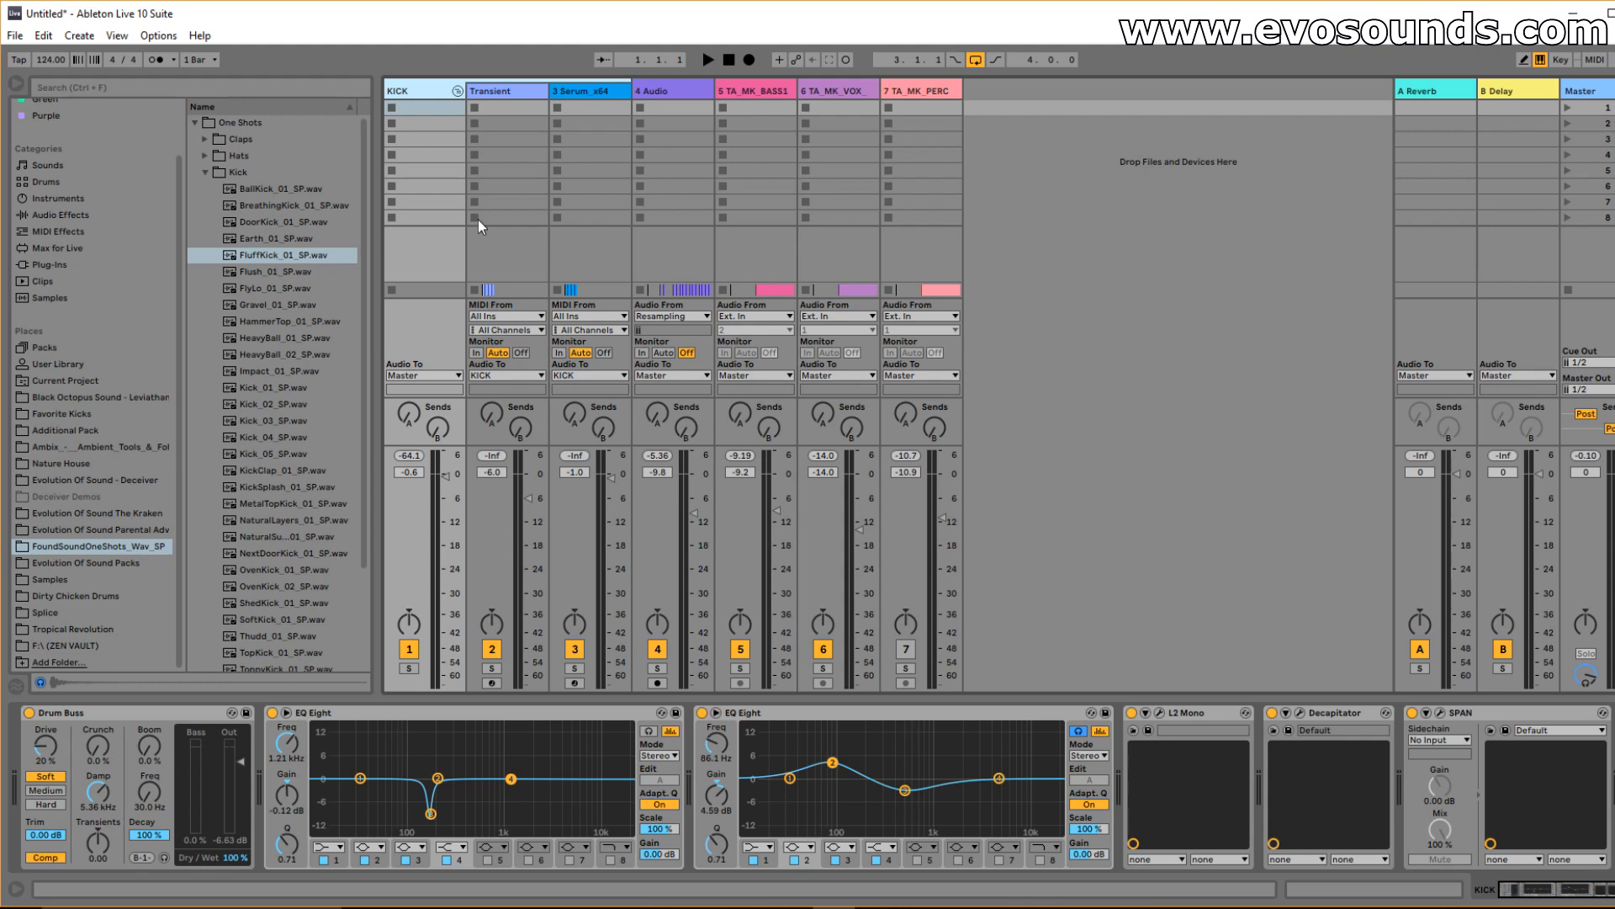
left_click(204, 171)
key("Tab")
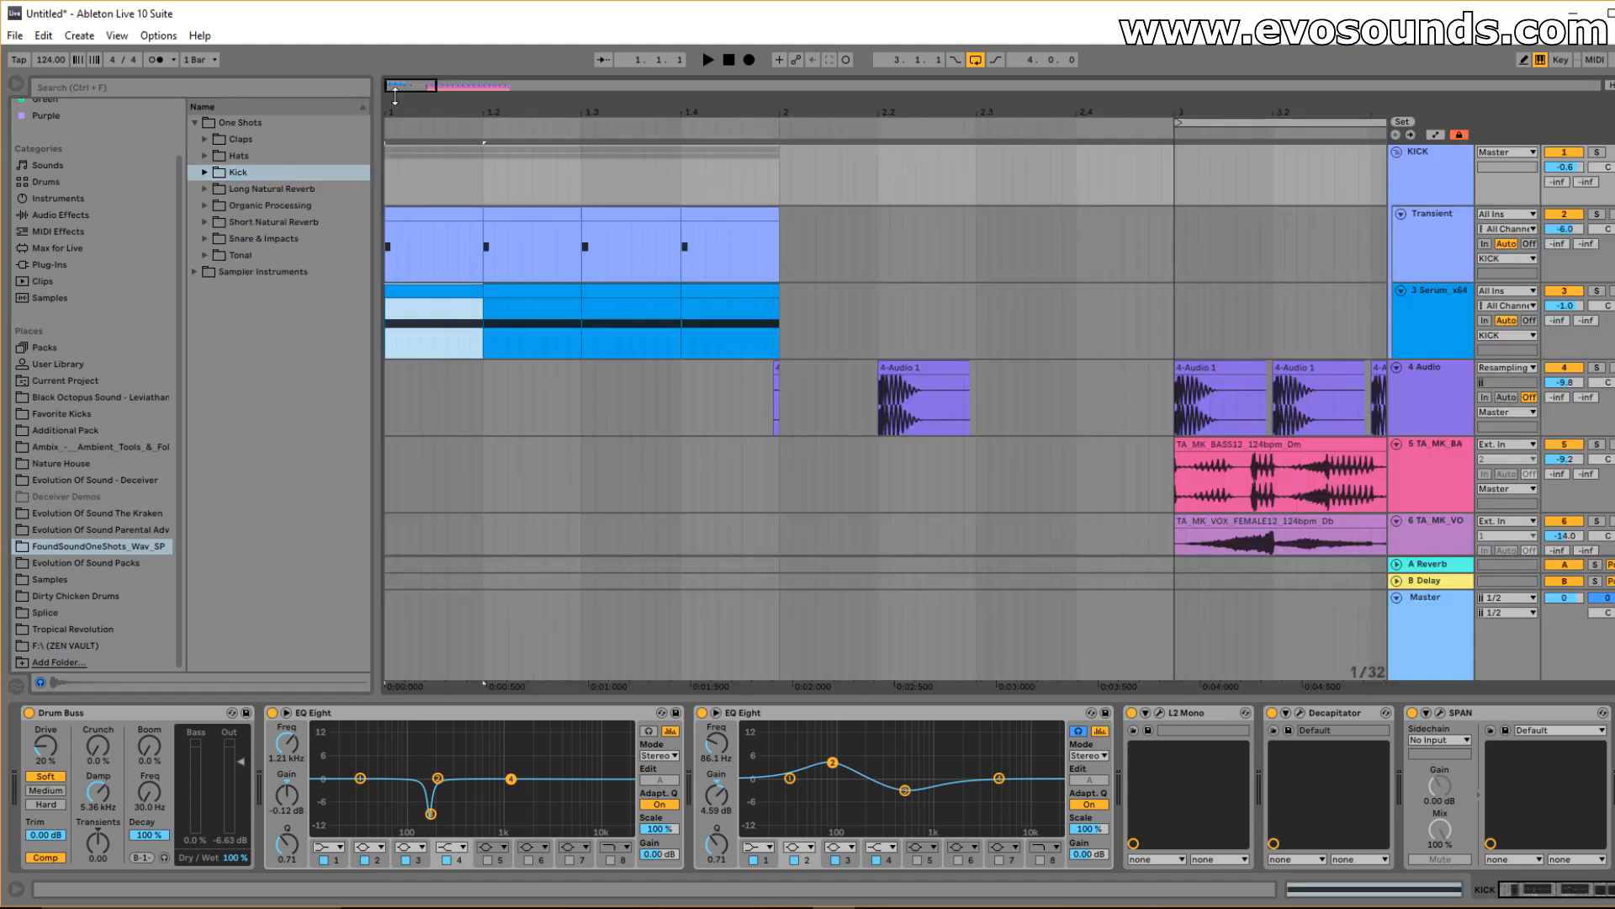
Review the Transient track's device chain, opening and closing its Serum synth.
left_click_drag(515, 112, 813, 168)
left_click(1460, 241)
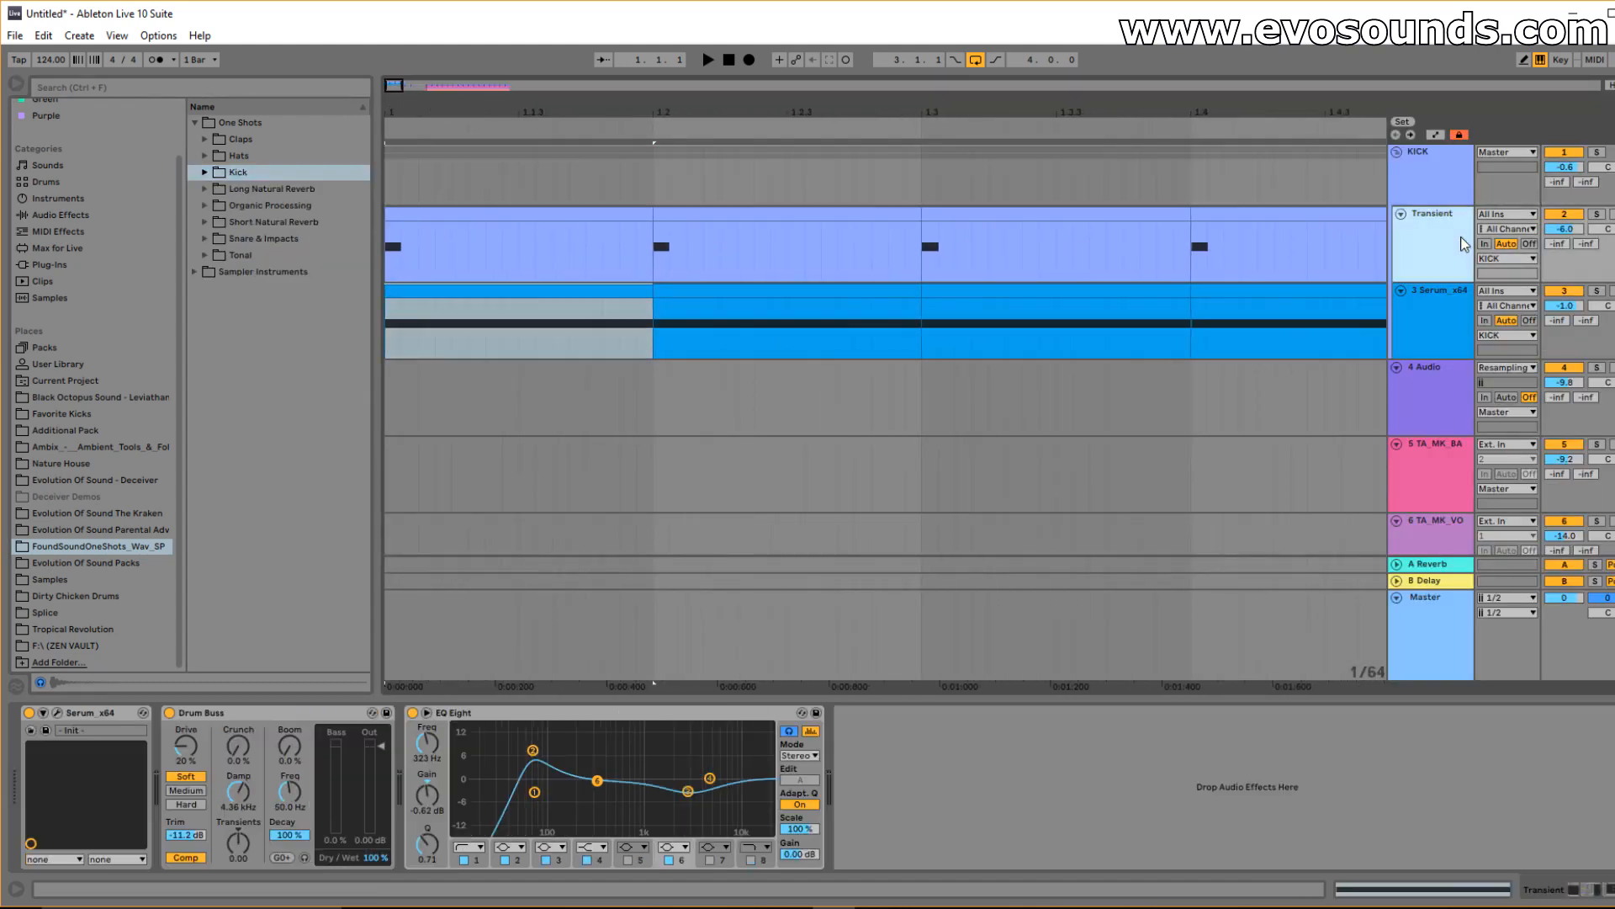
left_click(57, 712)
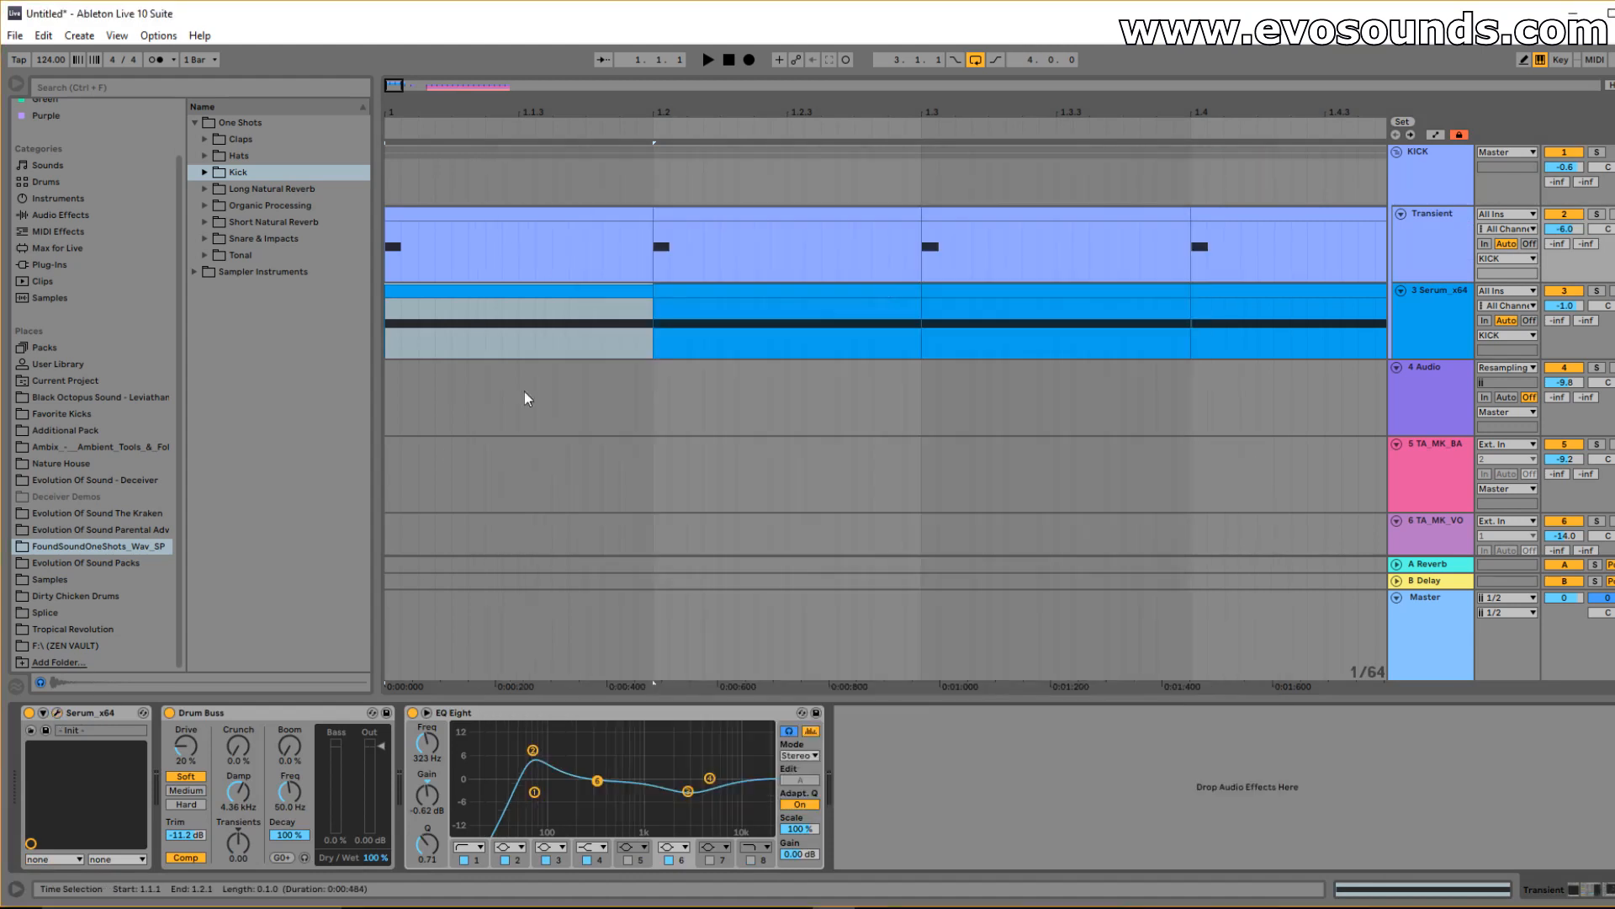
left_click(1264, 167)
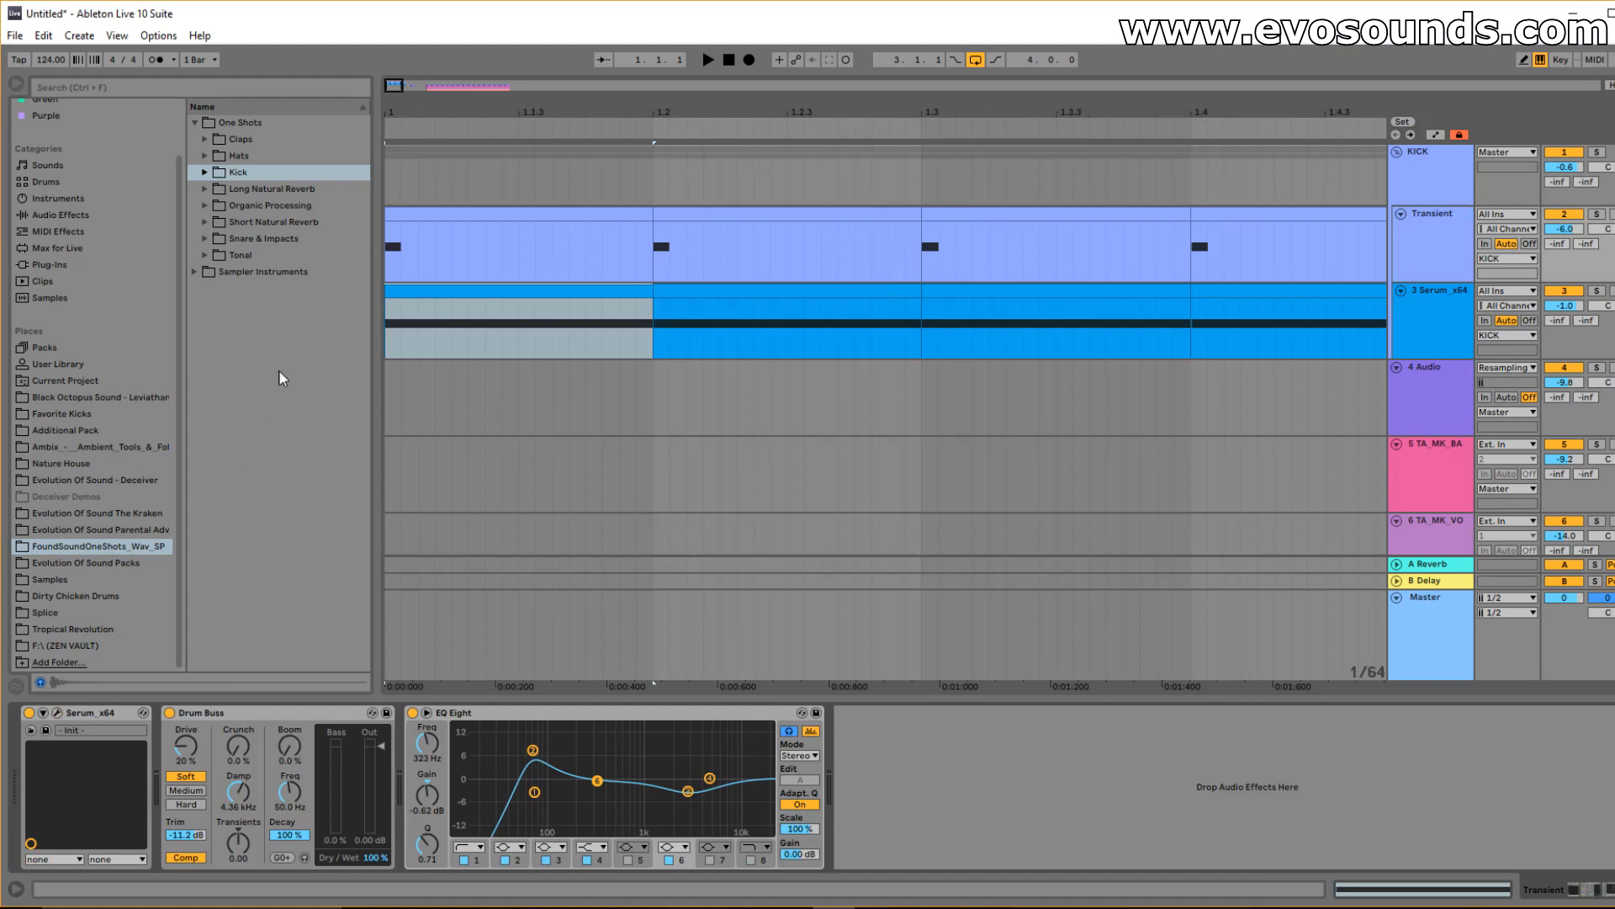
Preview ShortVerb_03_SP.wav and ShortVerb_10_SP.wav from the Short Natural Reverb folder.
left_click(206, 224)
left_click(242, 273)
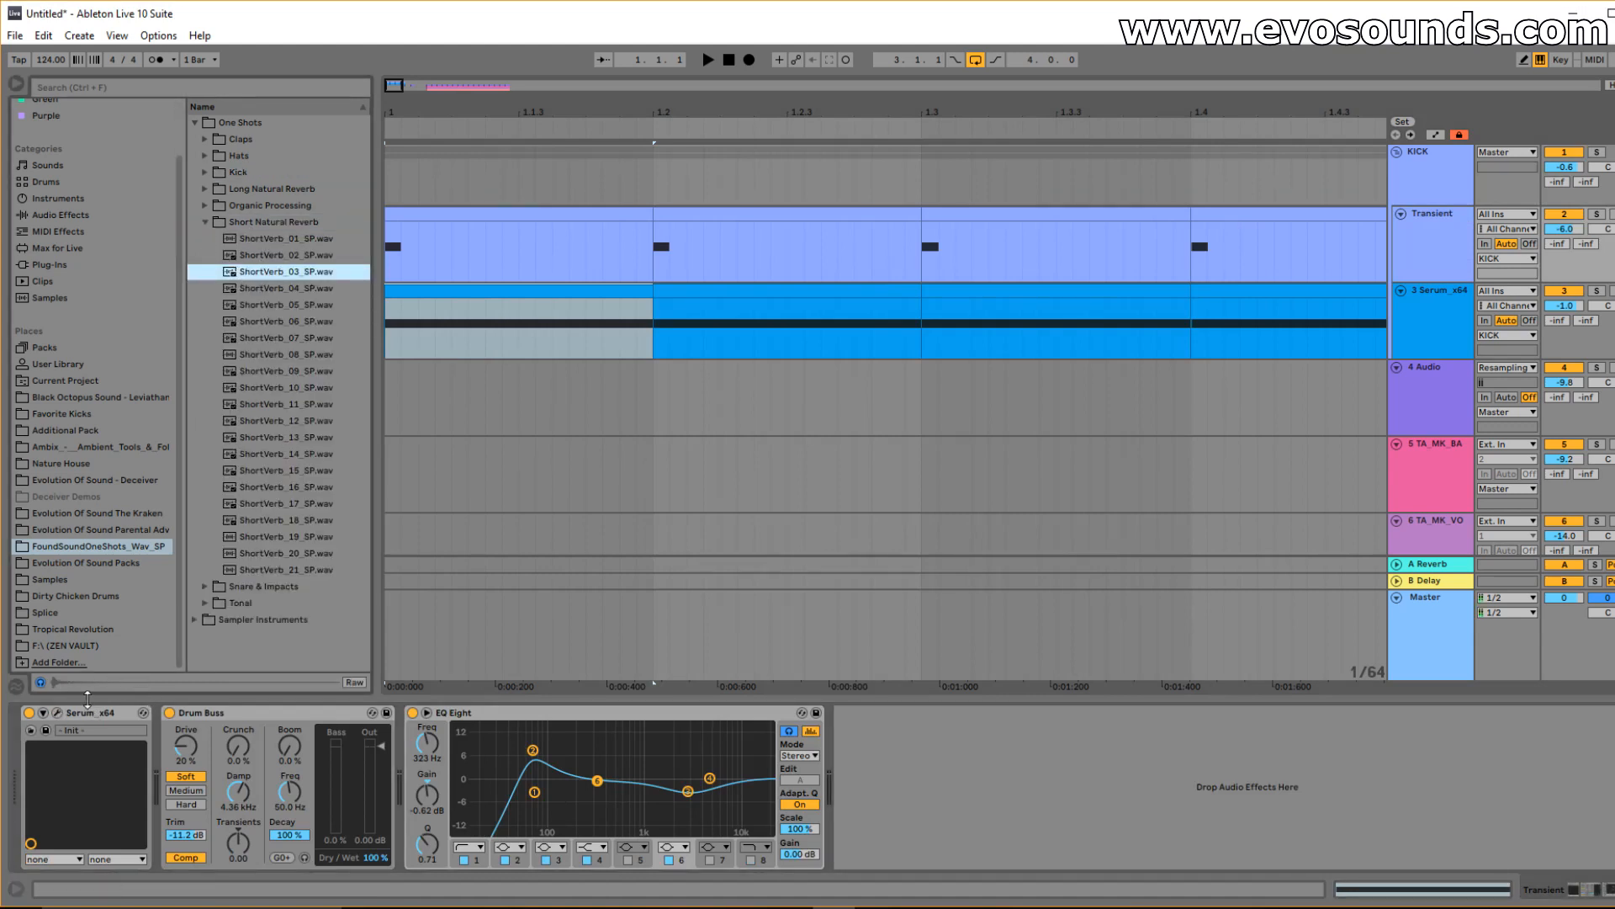
left_click(259, 385)
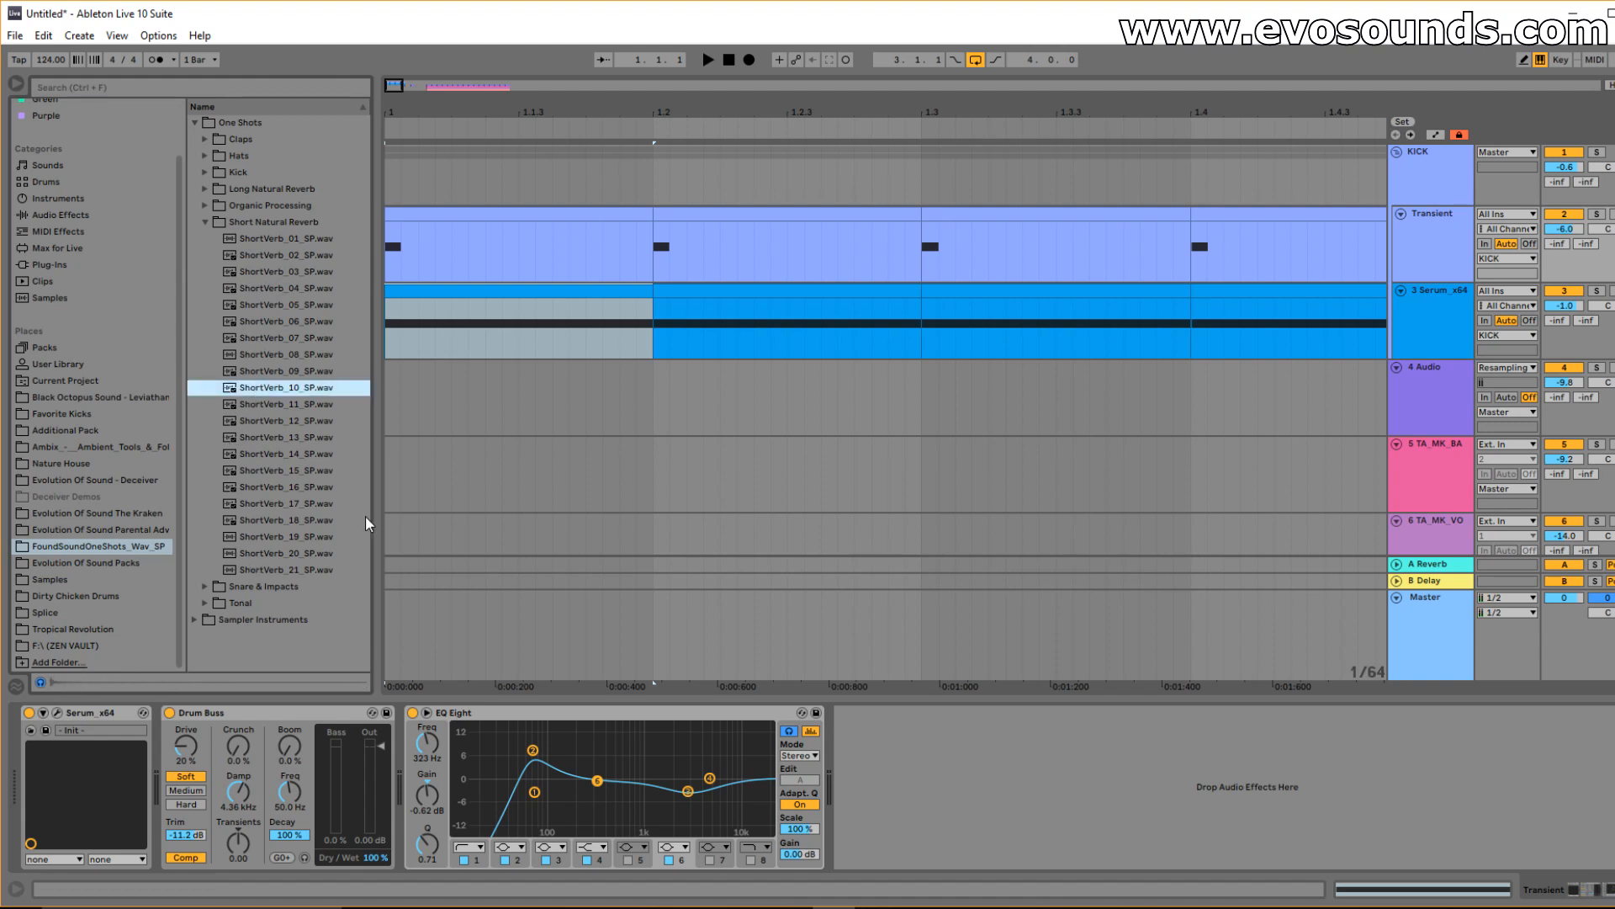
left_click(418, 215)
mouse_move(394, 101)
left_mouse_down()
mouse_move(662, 84)
mouse_move(395, 88)
left_mouse_up()
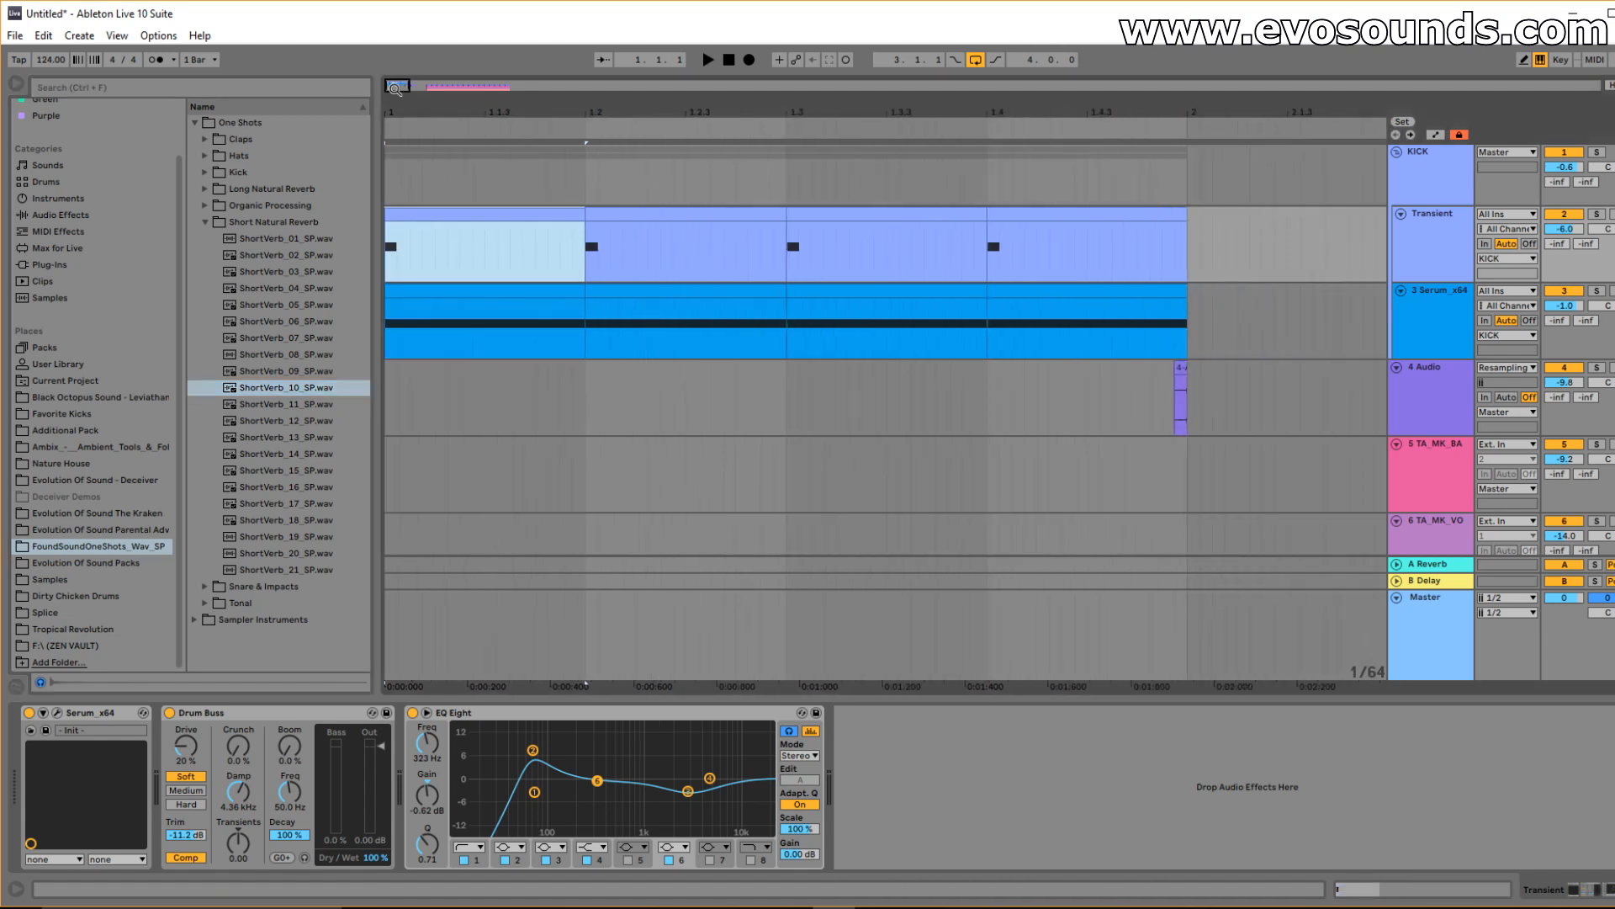